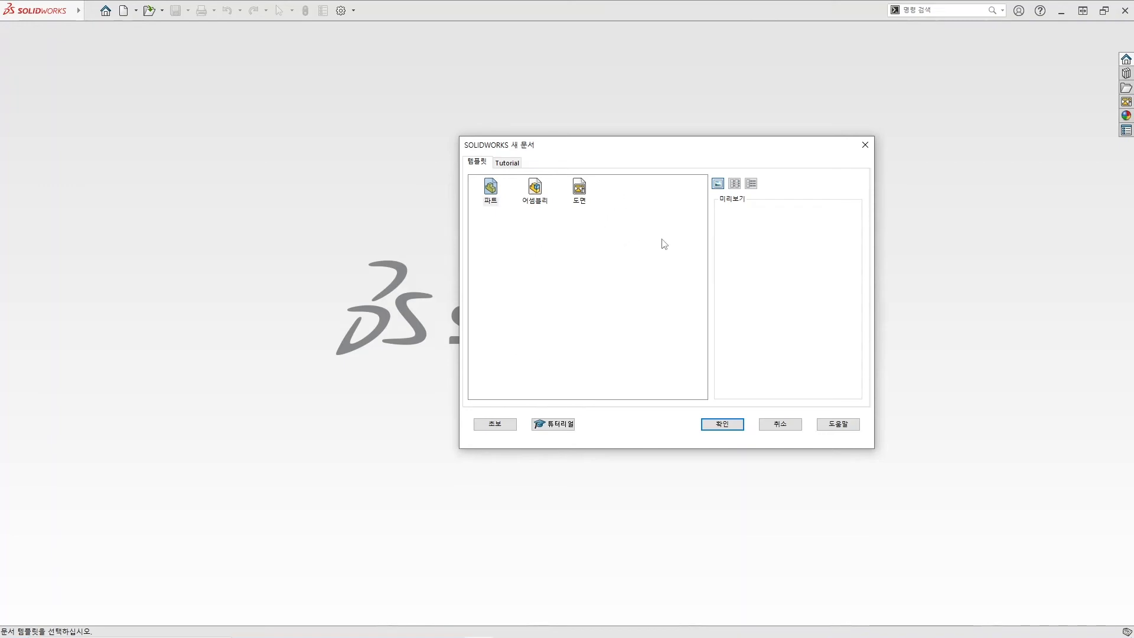
Create a new part document from the part template (파트) and maximize its document window.
{"action": "left_click", "coordinate": [495, 423]}
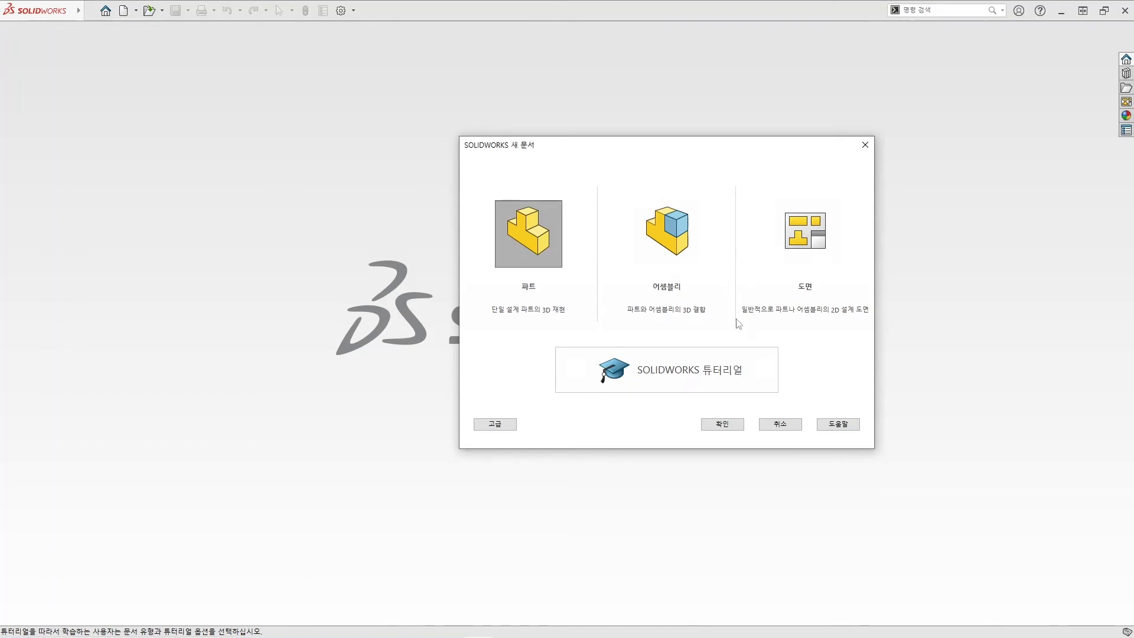
{"action": "left_click", "coordinate": [499, 425]}
{"action": "left_click", "coordinate": [491, 190]}
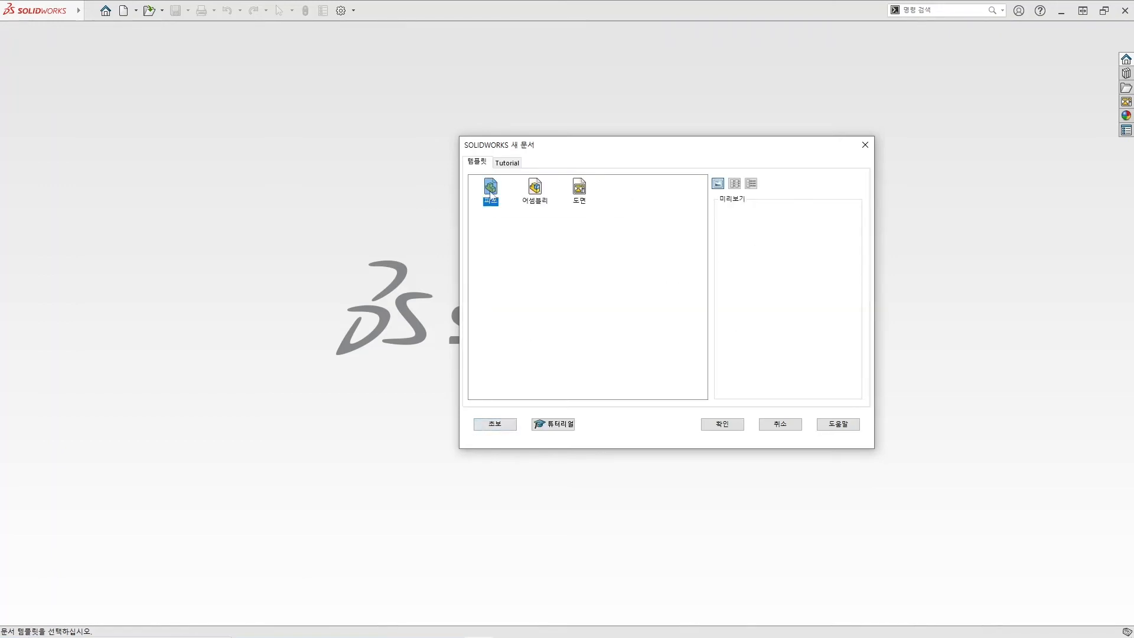
{"action": "left_click", "coordinate": [723, 425]}
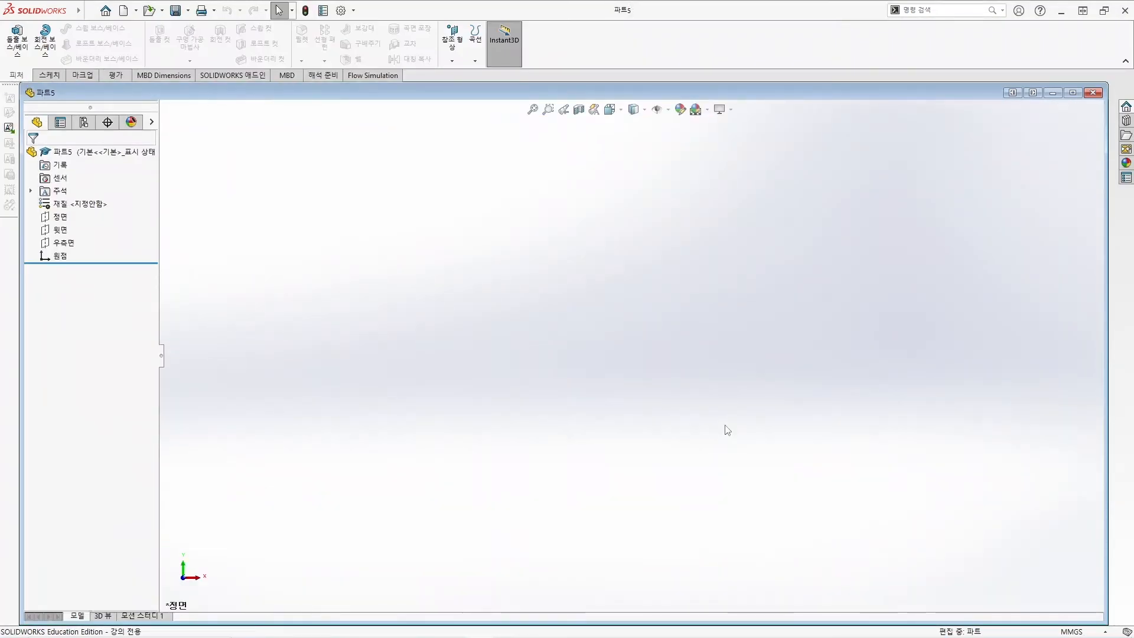
{"action": "left_click", "coordinate": [1073, 93]}
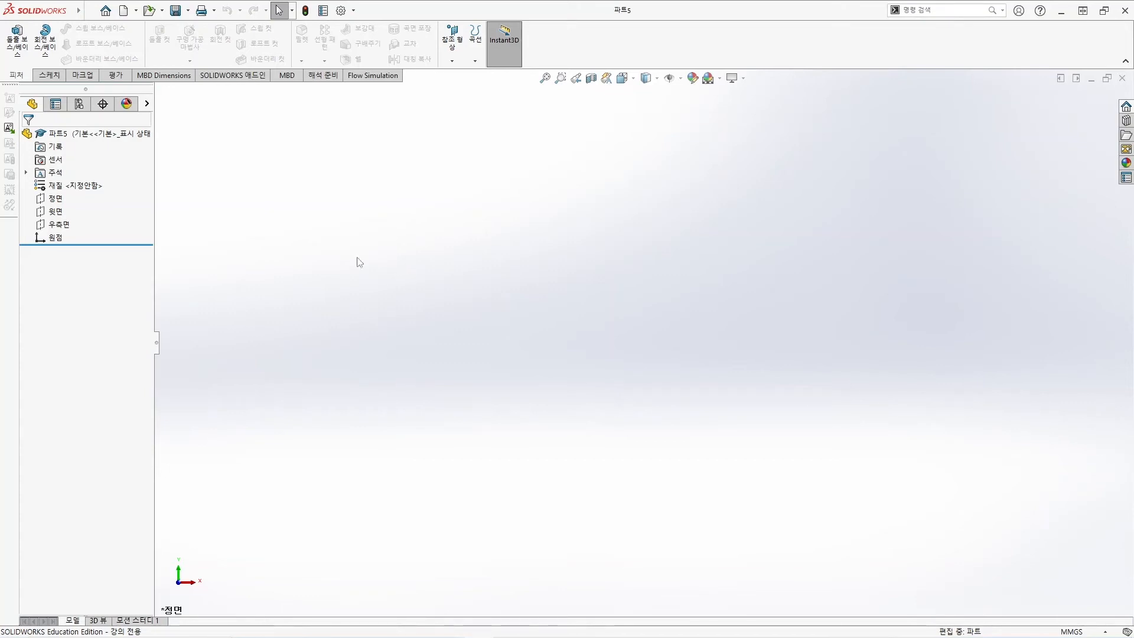
Preview the front, top and right planes together and switch the model to the isometric view.
{"action": "left_click", "coordinate": [53, 200]}
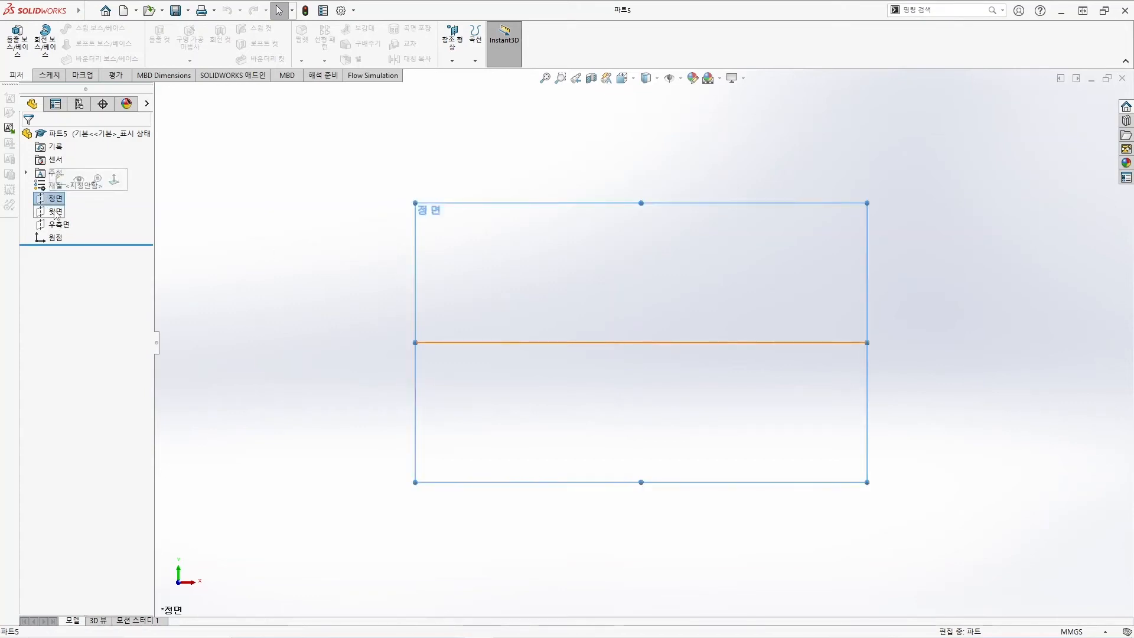
{"action": "left_click", "coordinate": [55, 211], "text": "ctrl"}
{"action": "left_click", "coordinate": [59, 225], "text": "ctrl"}
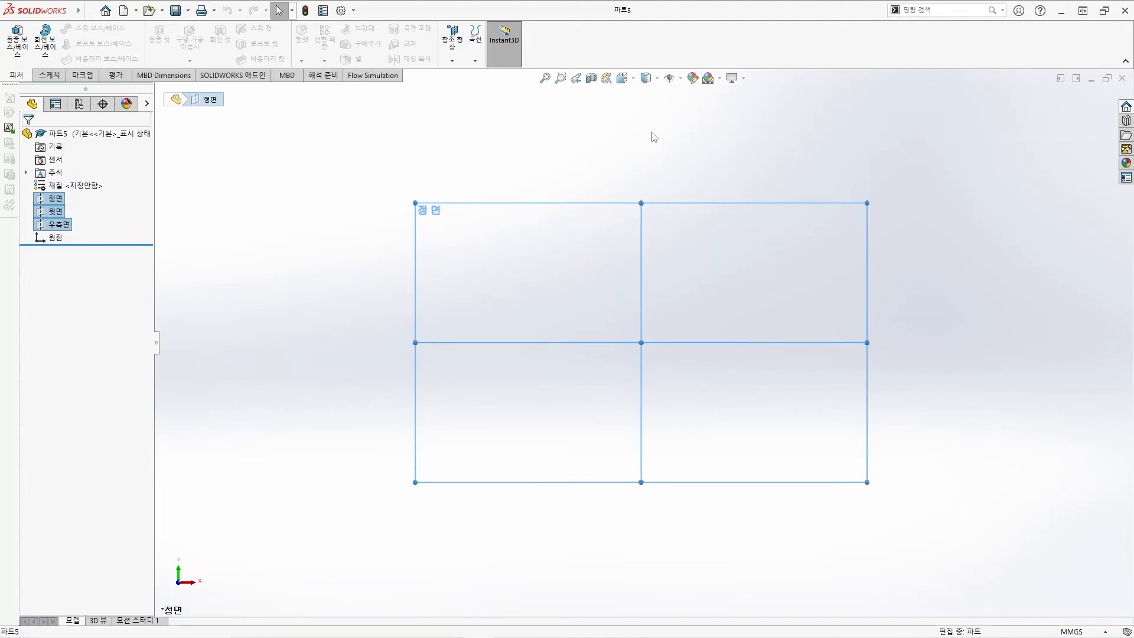
{"action": "left_click", "coordinate": [647, 78]}
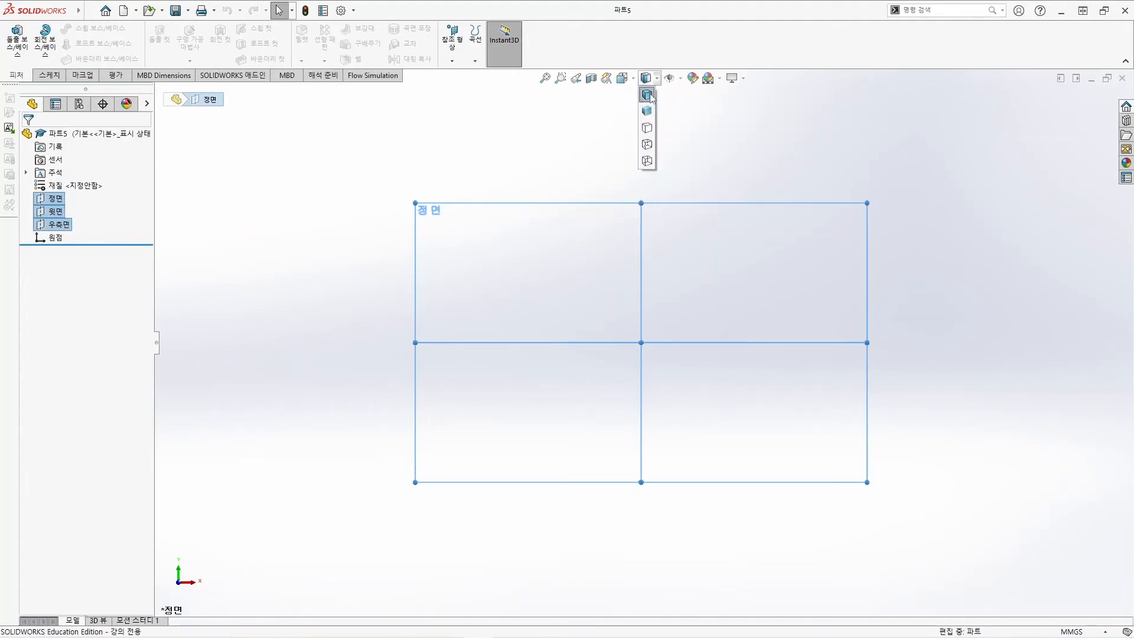
{"action": "mouse_move", "coordinate": [630, 82]}
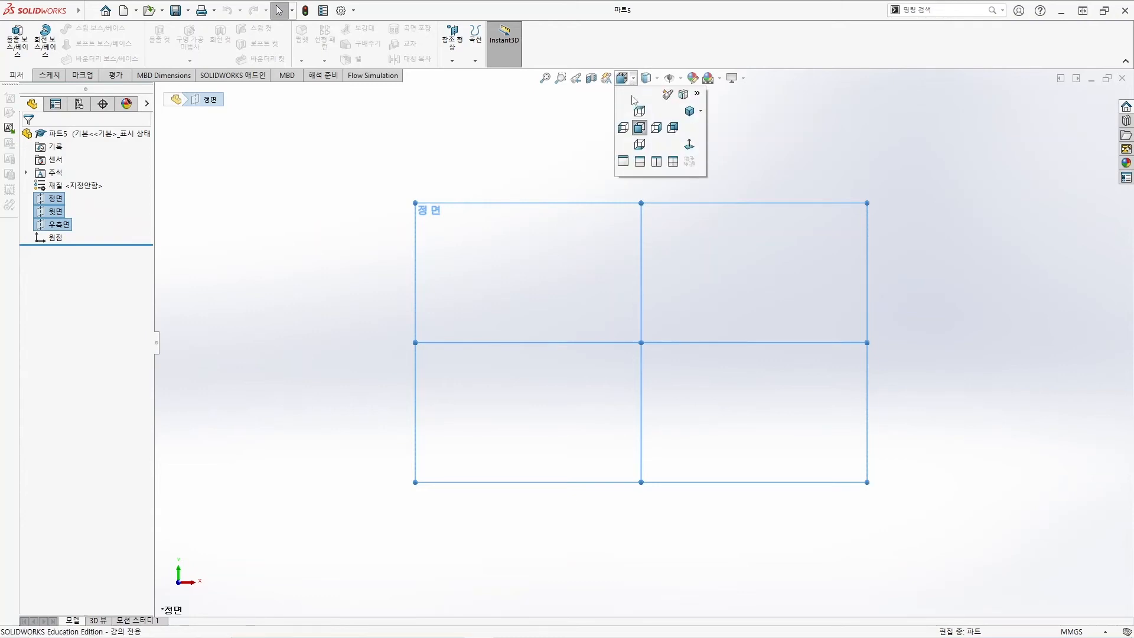
{"action": "left_click", "coordinate": [689, 111]}
{"action": "left_click", "coordinate": [896, 279]}
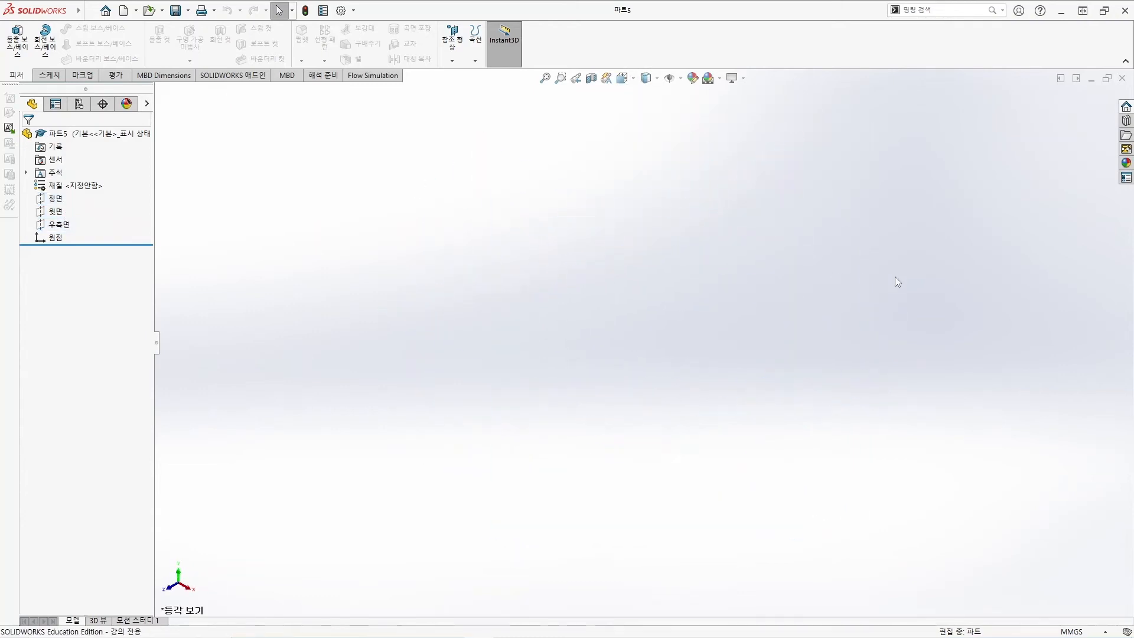
Show the front, top and right planes in the graphics area.
{"action": "left_click", "coordinate": [55, 199]}
{"action": "left_click", "coordinate": [56, 212], "text": "ctrl"}
{"action": "left_click", "coordinate": [59, 225], "text": "ctrl"}
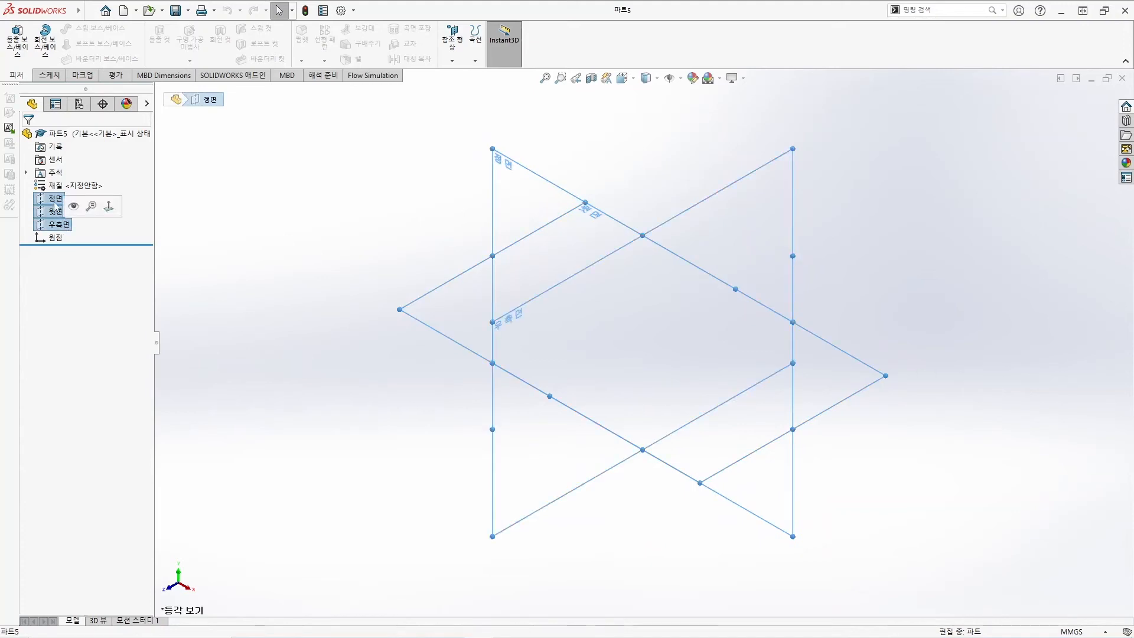
{"action": "left_click", "coordinate": [73, 205]}
{"action": "left_click", "coordinate": [284, 232]}
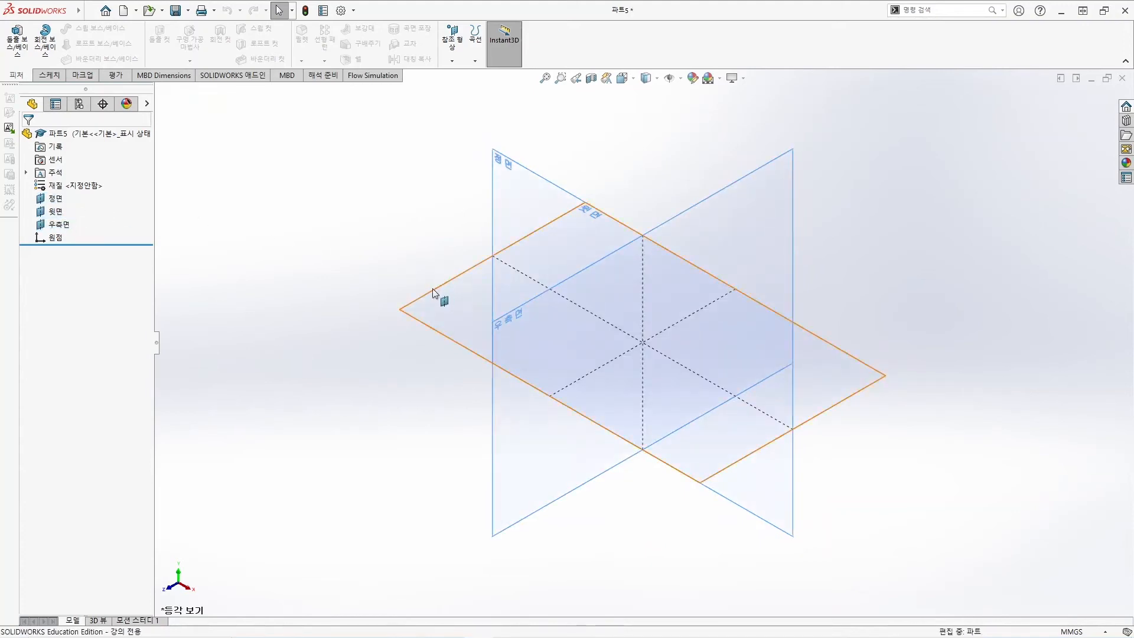
{"action": "right_click", "coordinate": [62, 201]}
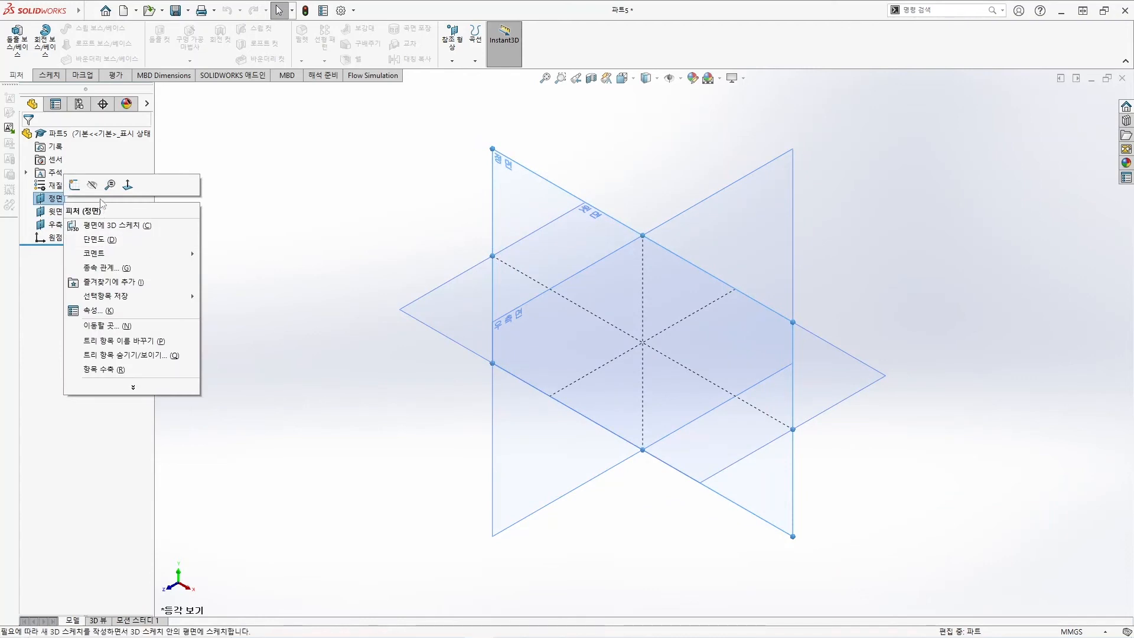
{"action": "left_click", "coordinate": [354, 213]}
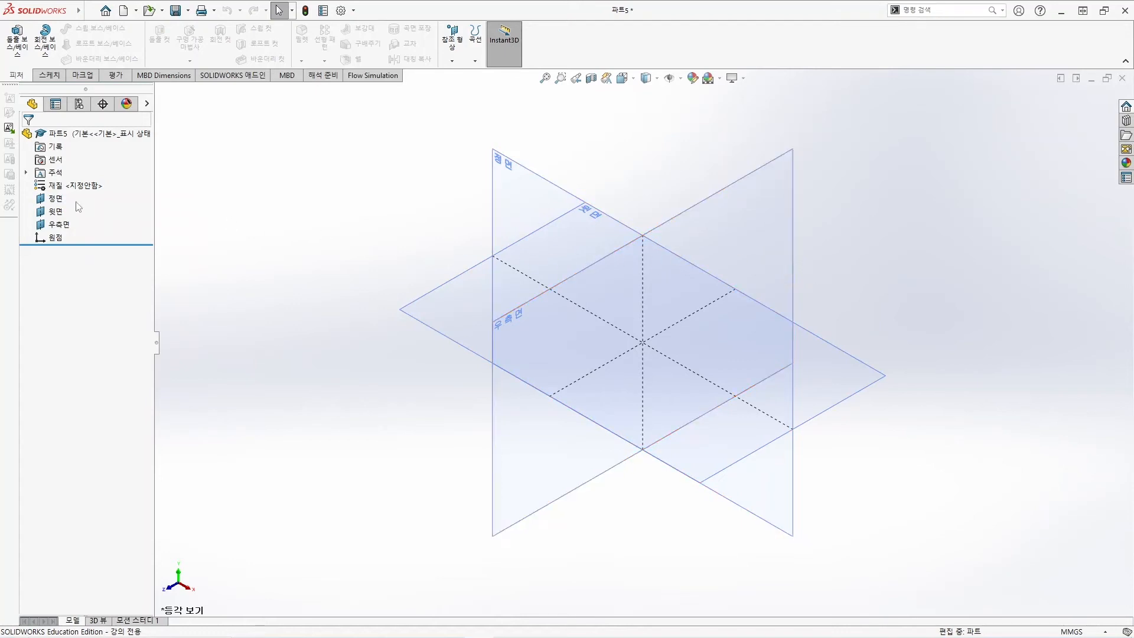
{"action": "left_click", "coordinate": [57, 201]}
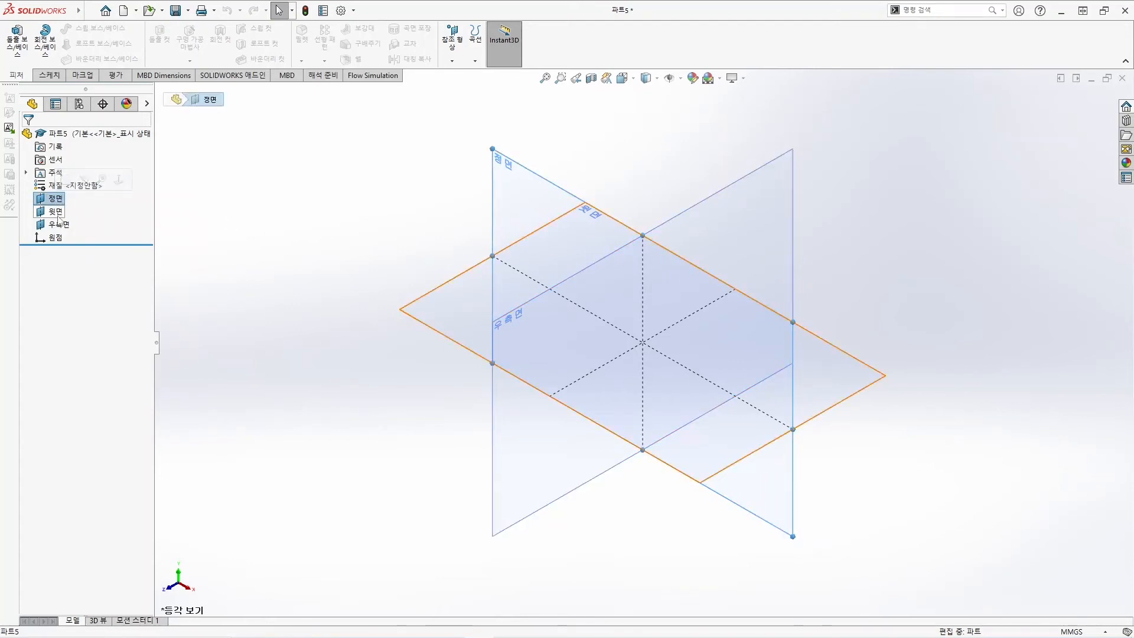
{"action": "left_click", "coordinate": [57, 225], "text": "shift"}
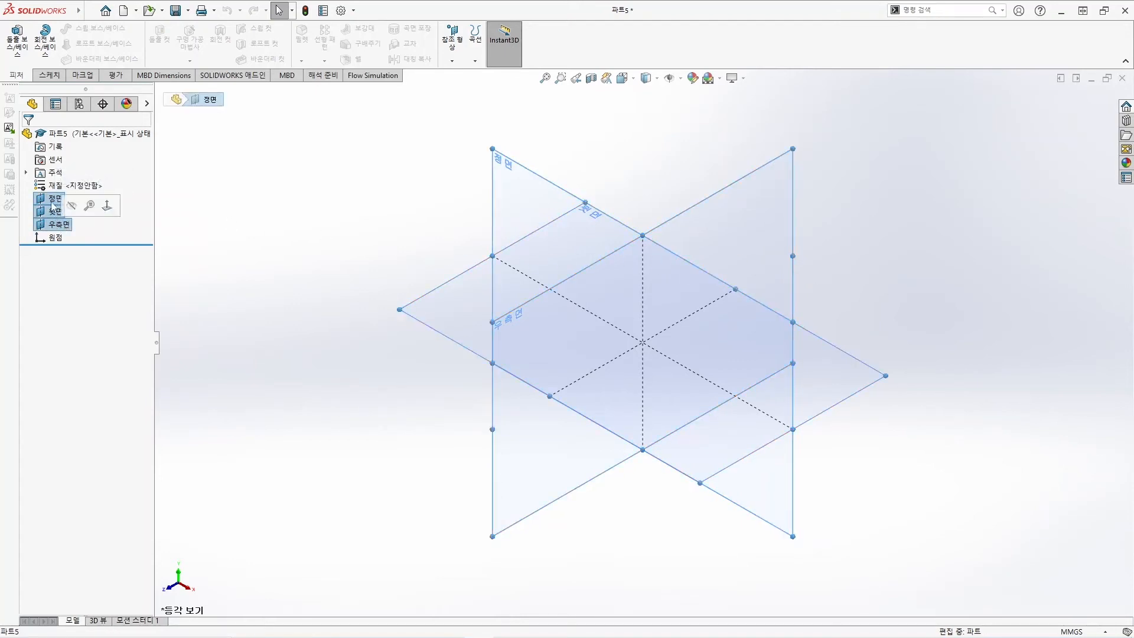
{"action": "left_click", "coordinate": [219, 209]}
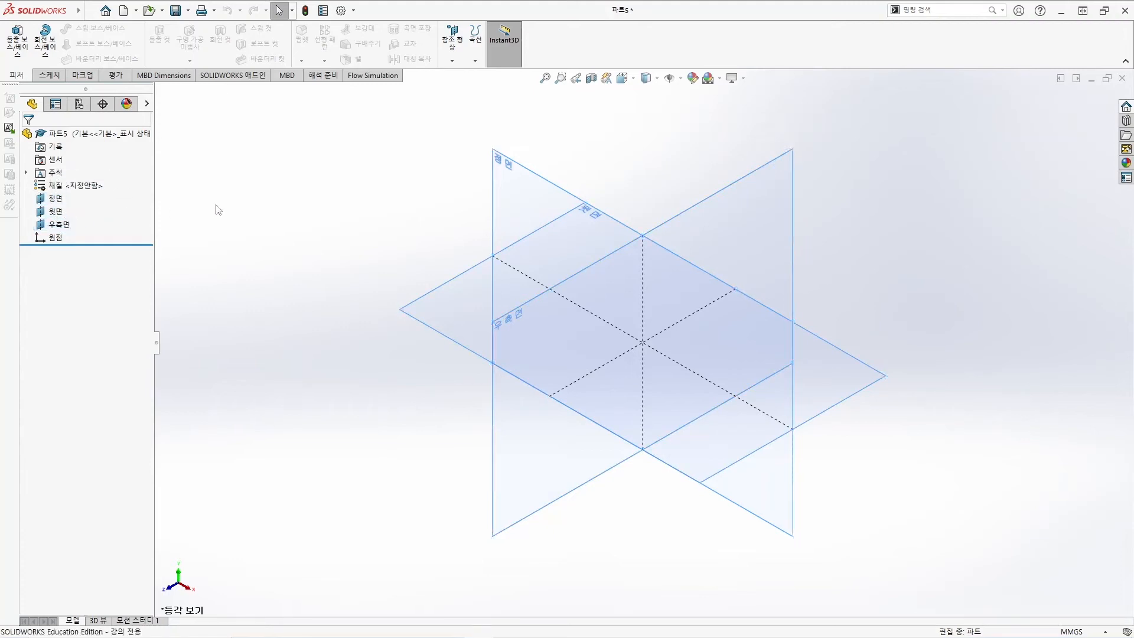
Hide the front, top and right planes again.
{"action": "left_click", "coordinate": [56, 199]}
{"action": "left_click", "coordinate": [56, 212], "text": "shift"}
{"action": "left_click", "coordinate": [63, 225], "text": "shift"}
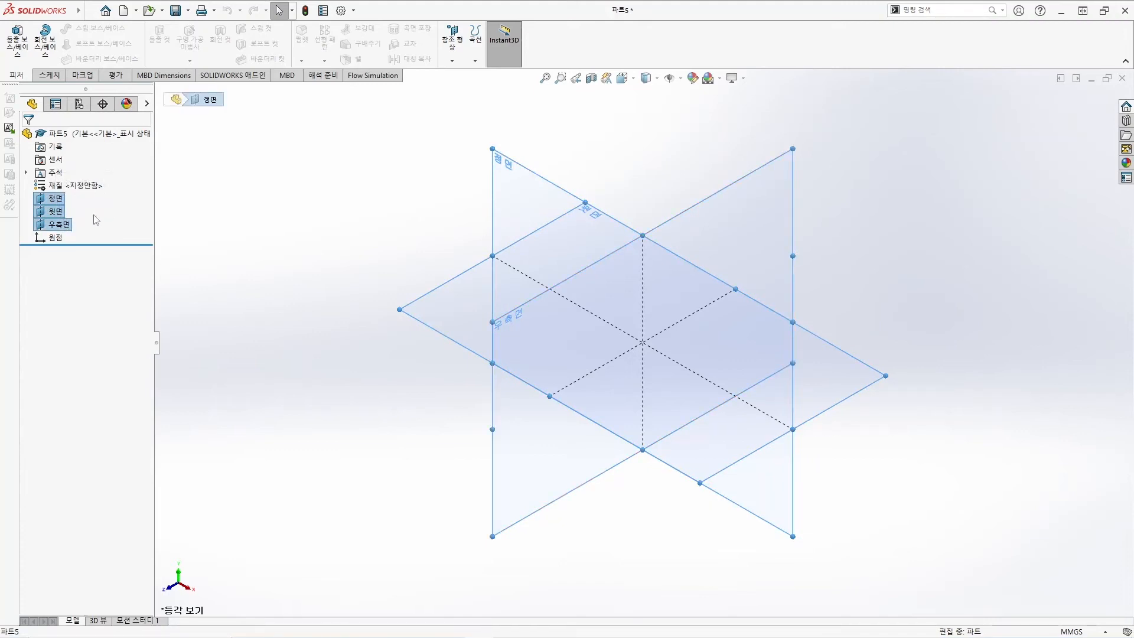
{"action": "right_click", "coordinate": [58, 207]}
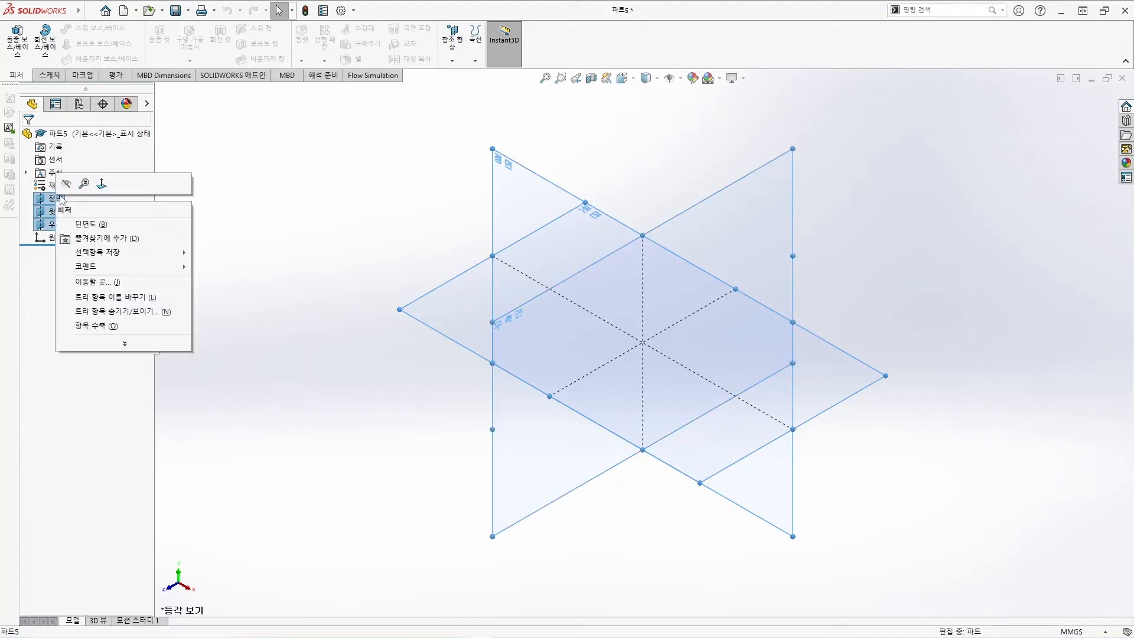
{"action": "left_click", "coordinate": [67, 183]}
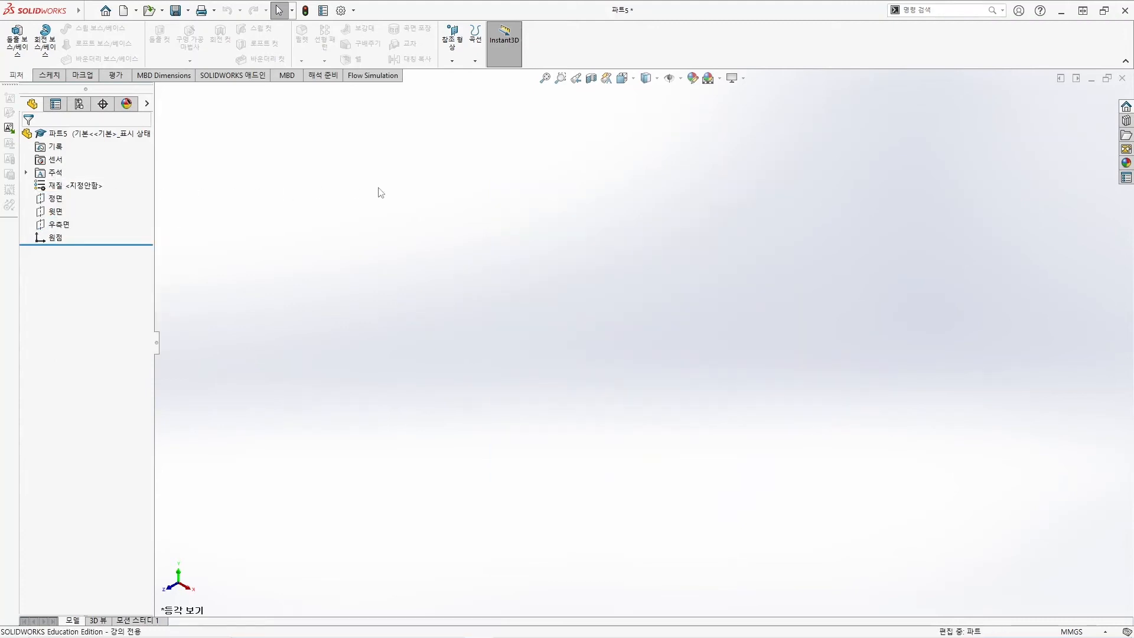
Start a sketch on the front plane and view it face-on, checking the isometric view in between.
{"action": "left_click", "coordinate": [59, 203]}
{"action": "left_click", "coordinate": [49, 77]}
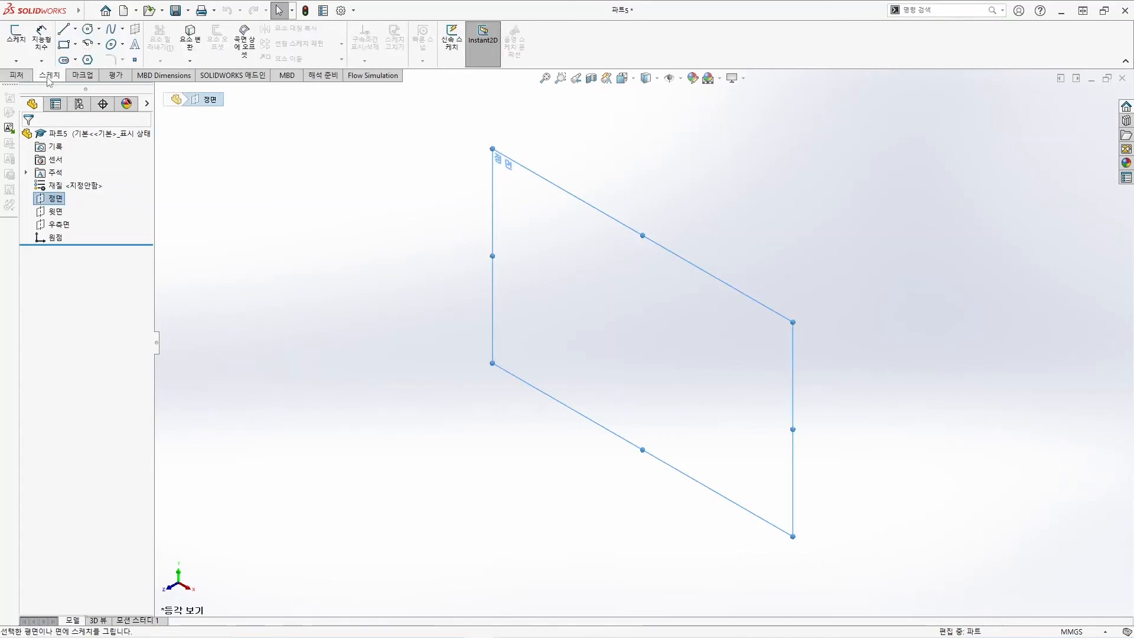
{"action": "left_click", "coordinate": [16, 36]}
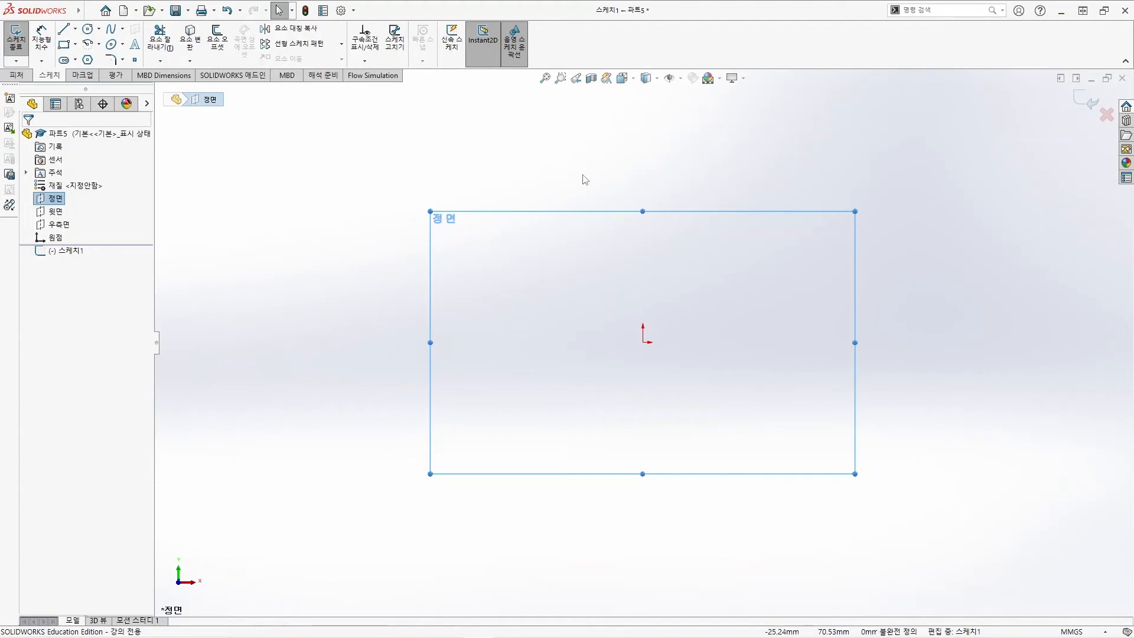
{"action": "key", "text": "ctrl+7"}
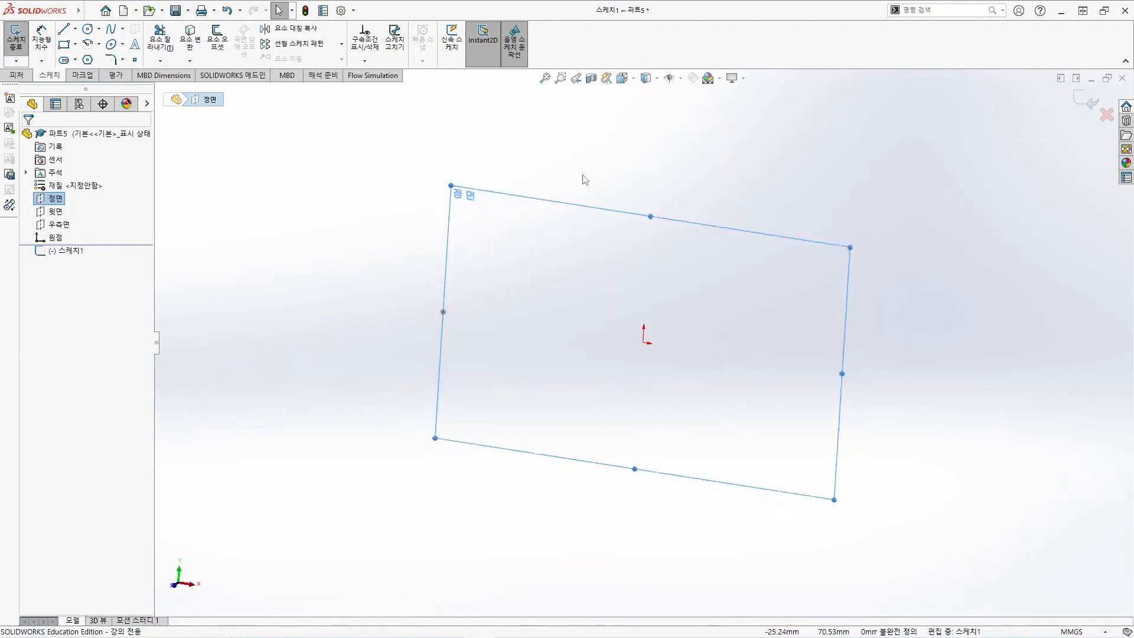
{"action": "key", "text": "ctrl+1"}
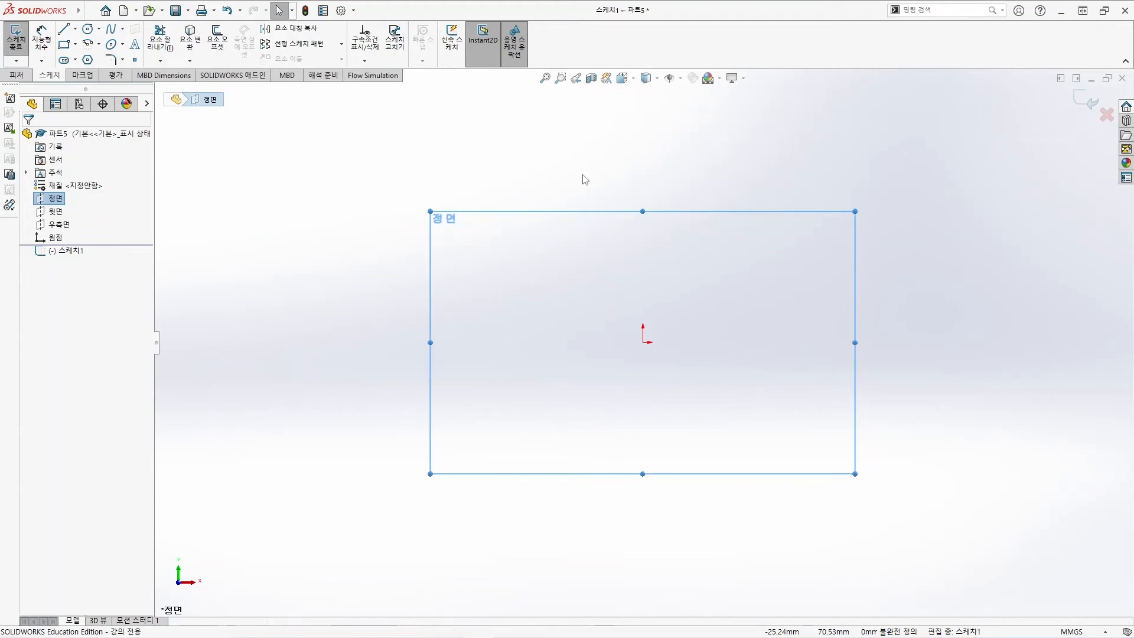
Draw a closed five-line profile from the origin: base, vertical right edge, short horizontal top, sloped edge about 76 mm and left edge about 23 mm.
{"action": "left_click", "coordinate": [63, 30]}
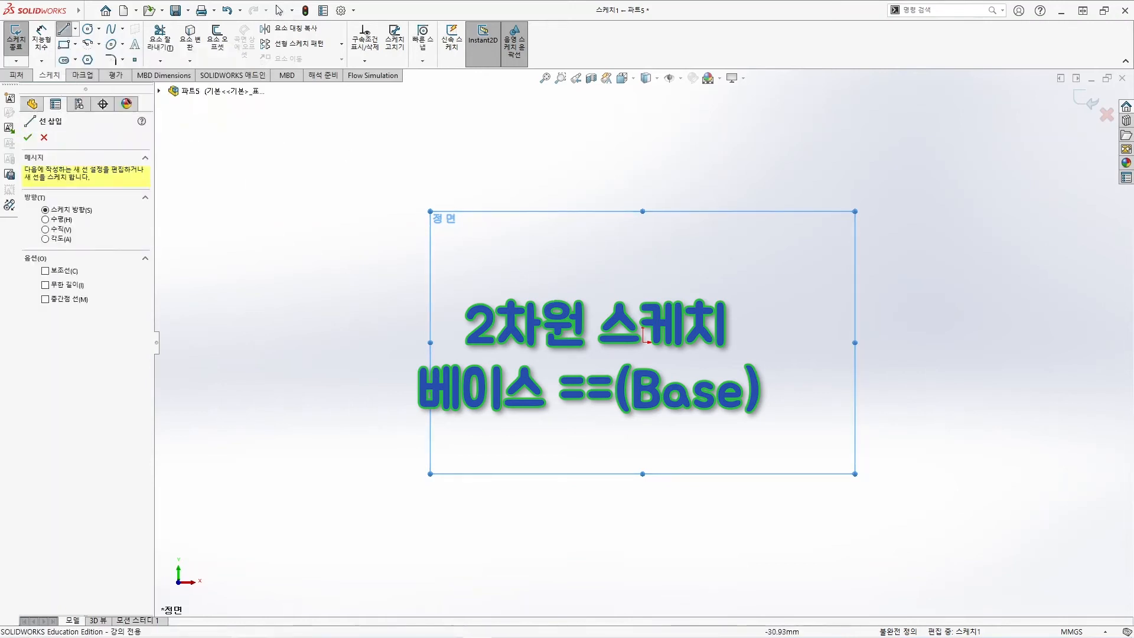
{"action": "left_click", "coordinate": [644, 342]}
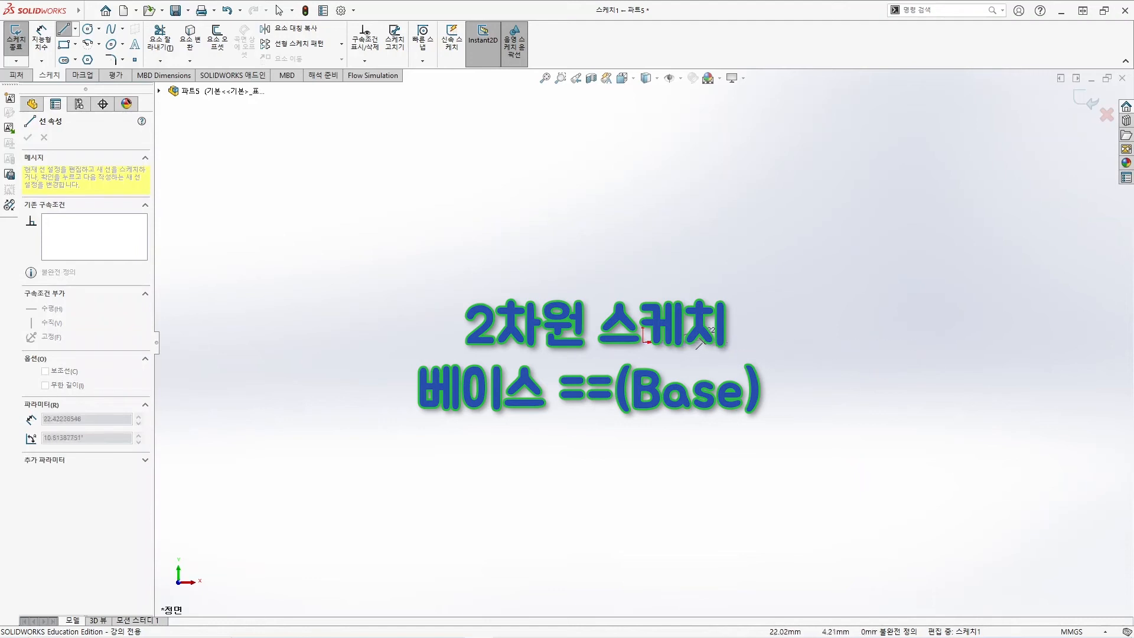
{"action": "left_click", "coordinate": [842, 342]}
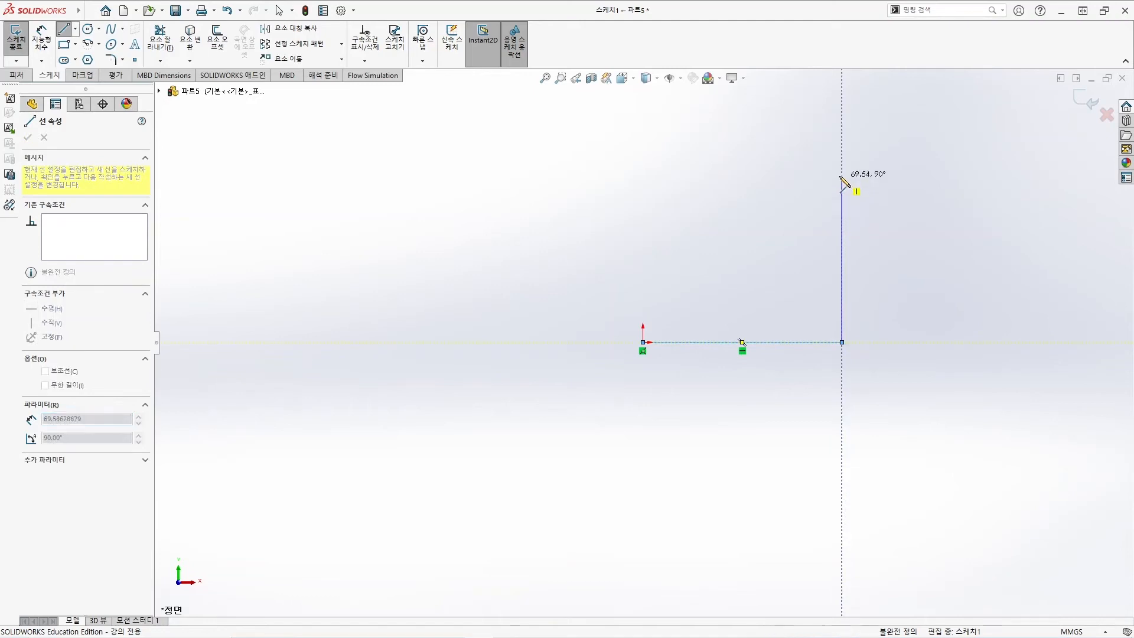
{"action": "left_click", "coordinate": [842, 173]}
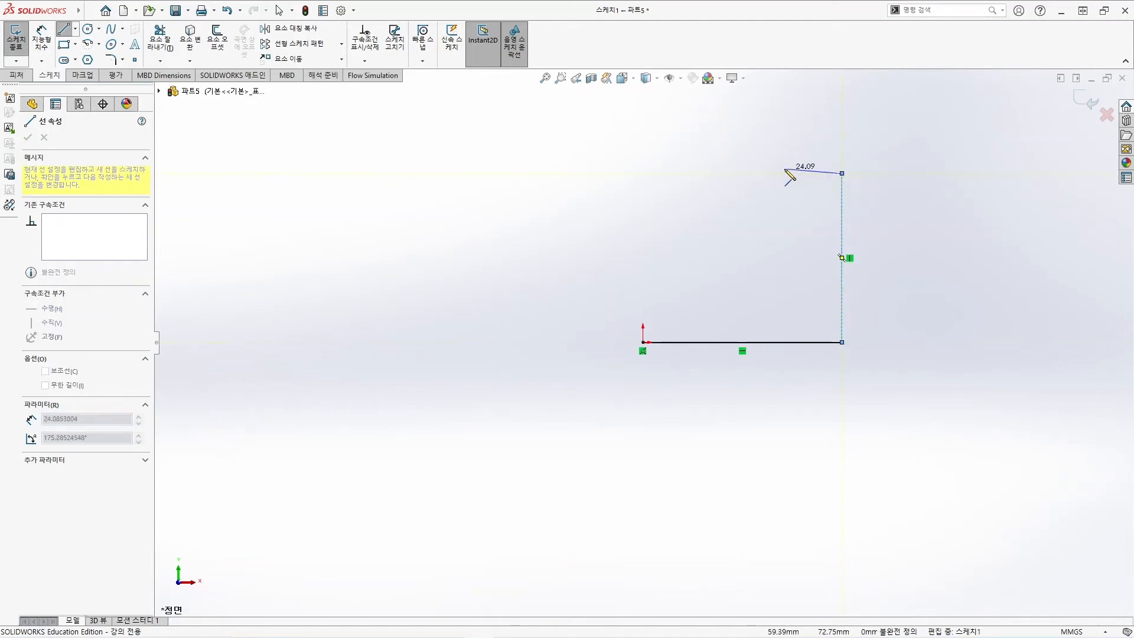
{"action": "left_click", "coordinate": [785, 173]}
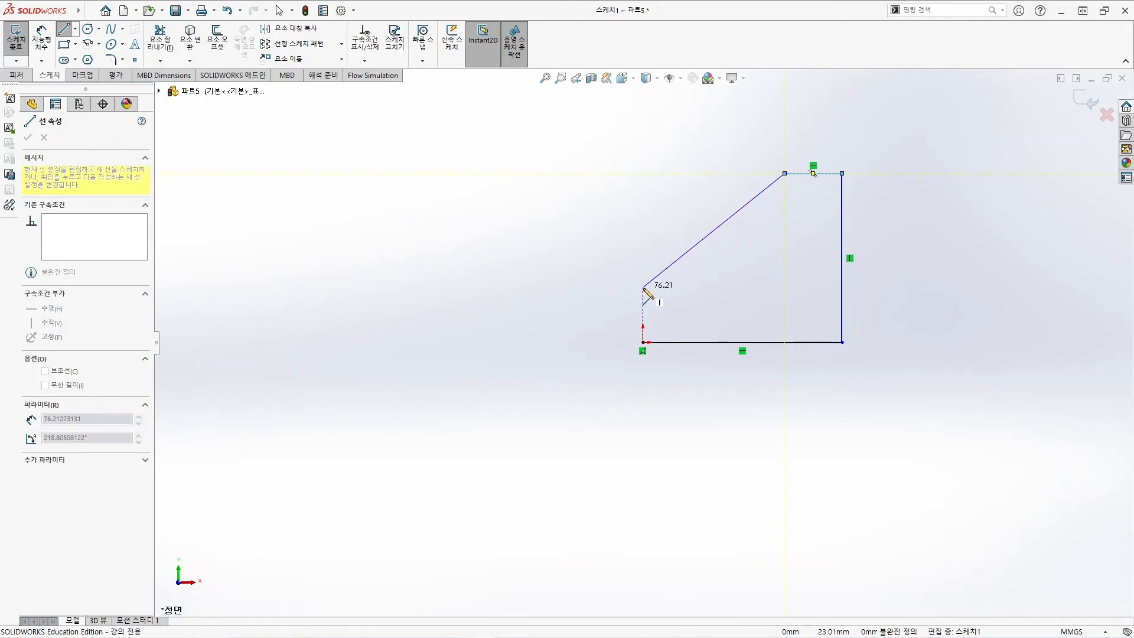
{"action": "left_click", "coordinate": [644, 288]}
{"action": "left_click", "coordinate": [642, 342]}
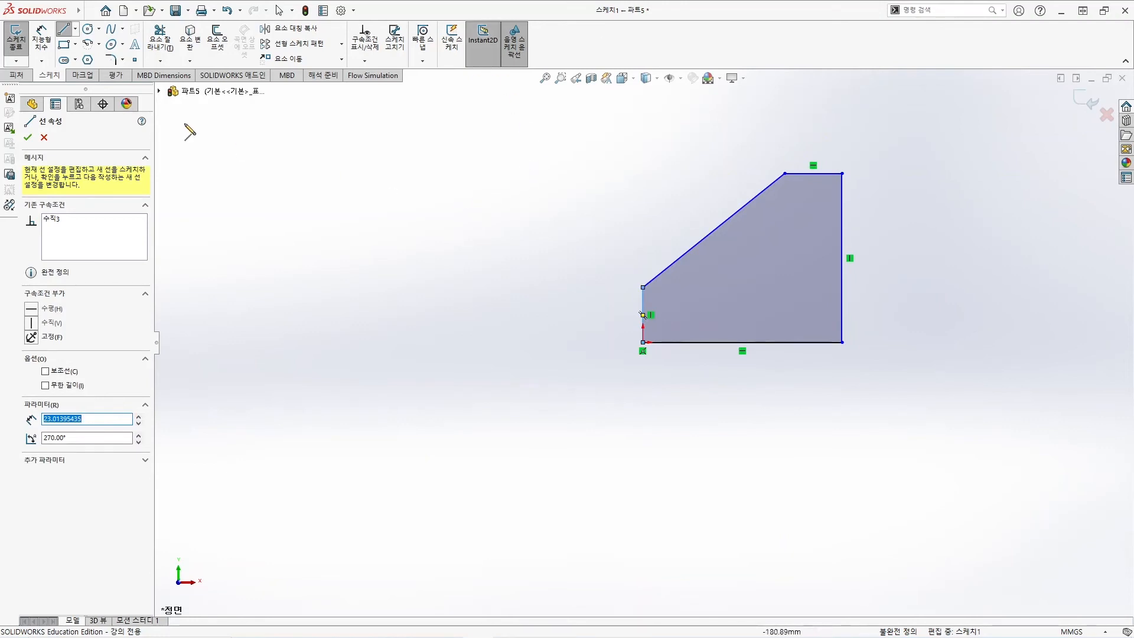
Dimension the profile's short vertical left edge with Smart Dimension and set it to 30 mm.
{"action": "left_click", "coordinate": [42, 37]}
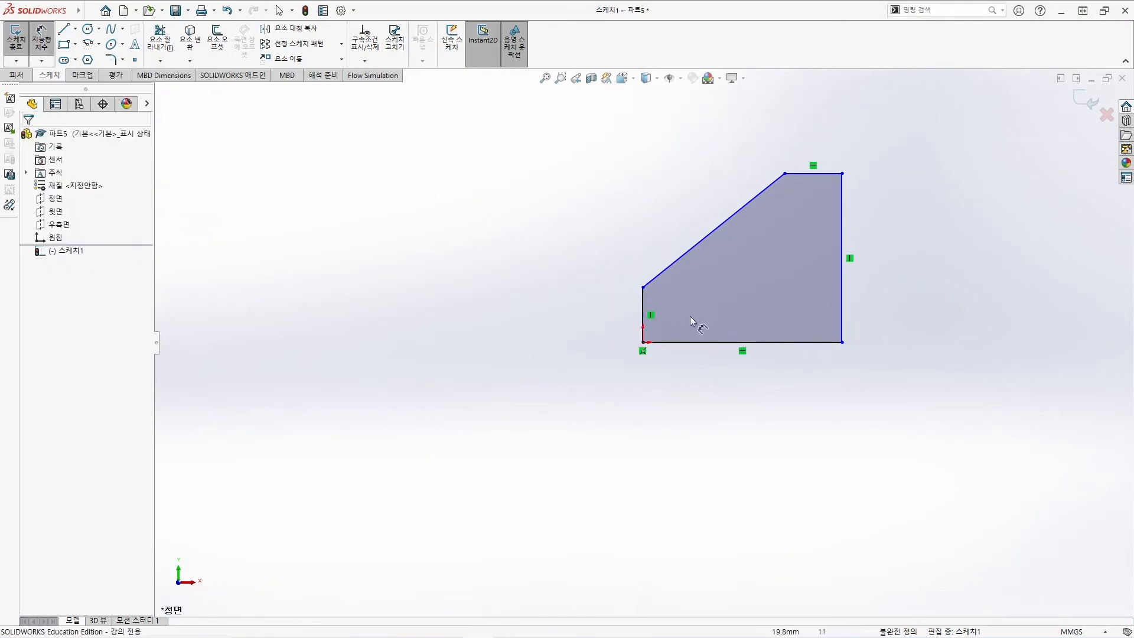
{"action": "left_click", "coordinate": [643, 315]}
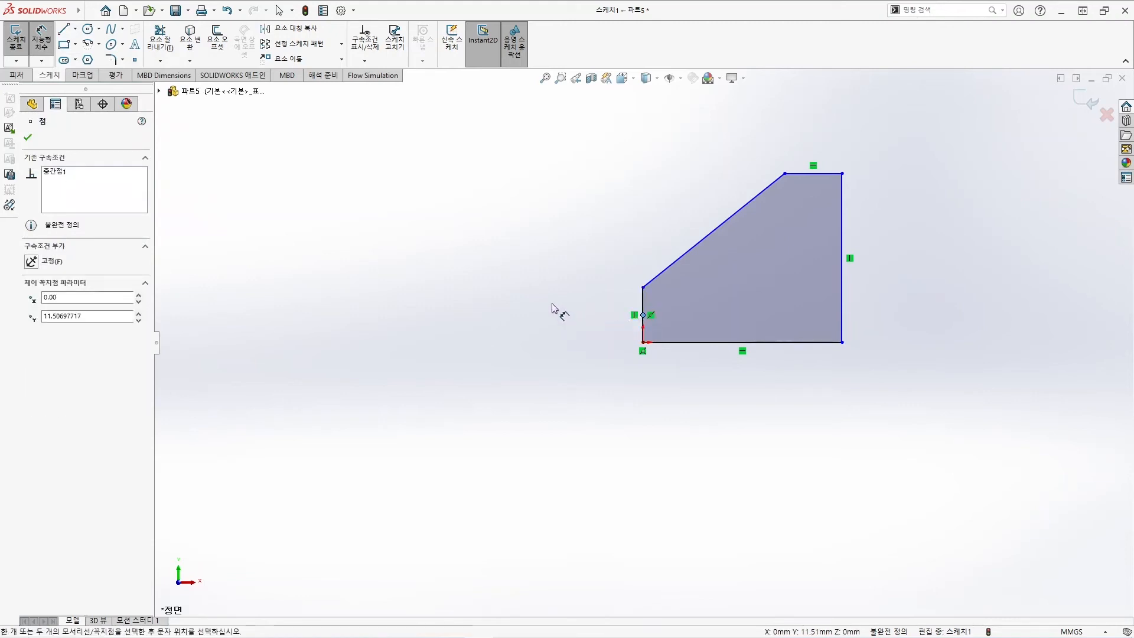
{"action": "left_click", "coordinate": [554, 309]}
{"action": "left_click", "coordinate": [644, 319]}
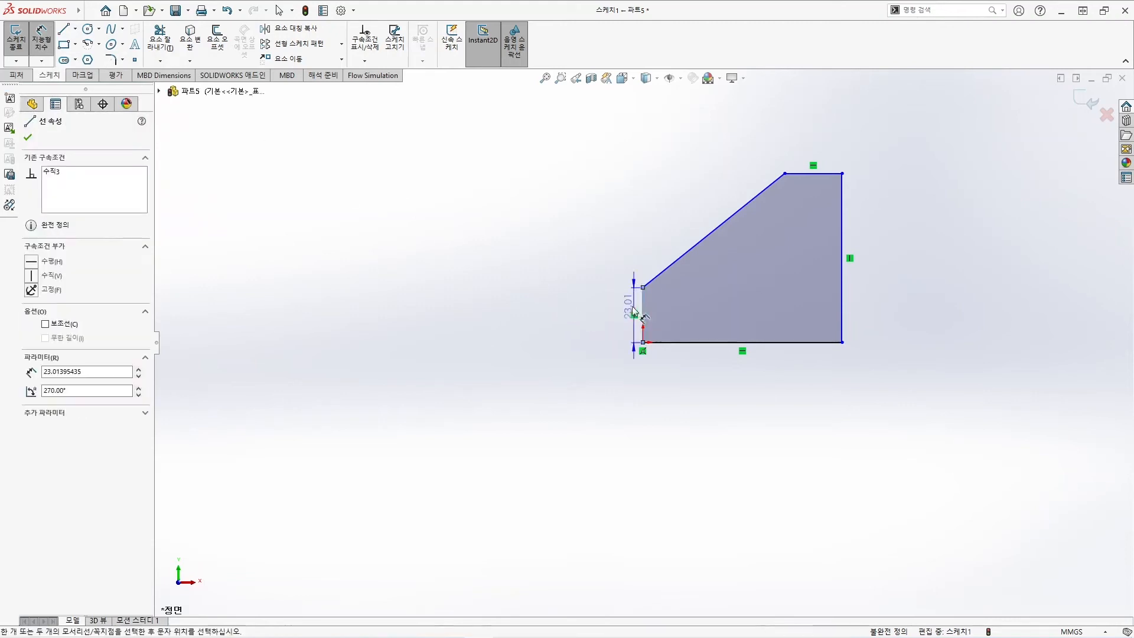
{"action": "left_click", "coordinate": [617, 319]}
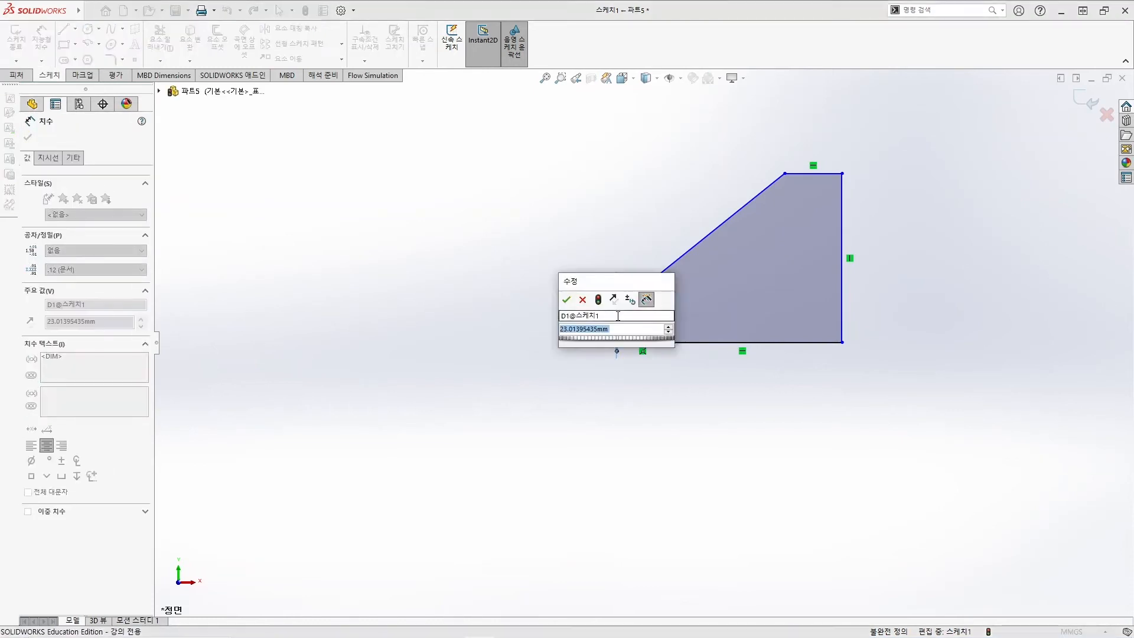
{"action": "type", "text": "30"}
{"action": "key", "text": "Return"}
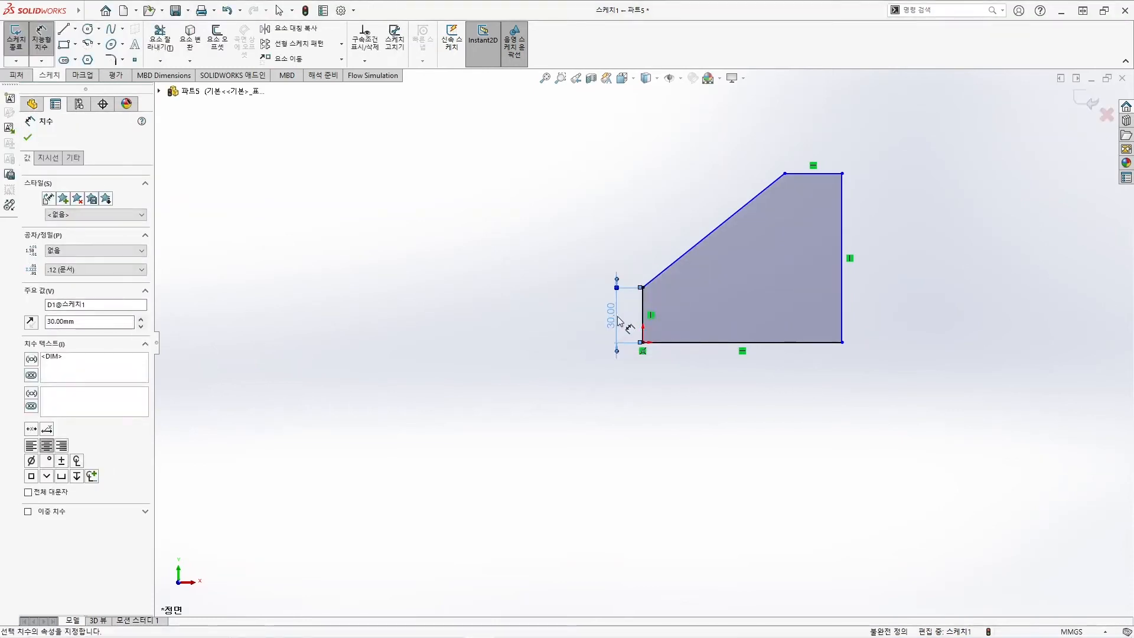
Dimension the profile's base and its vertical right edge, setting each to 90 mm.
{"action": "left_click", "coordinate": [708, 345]}
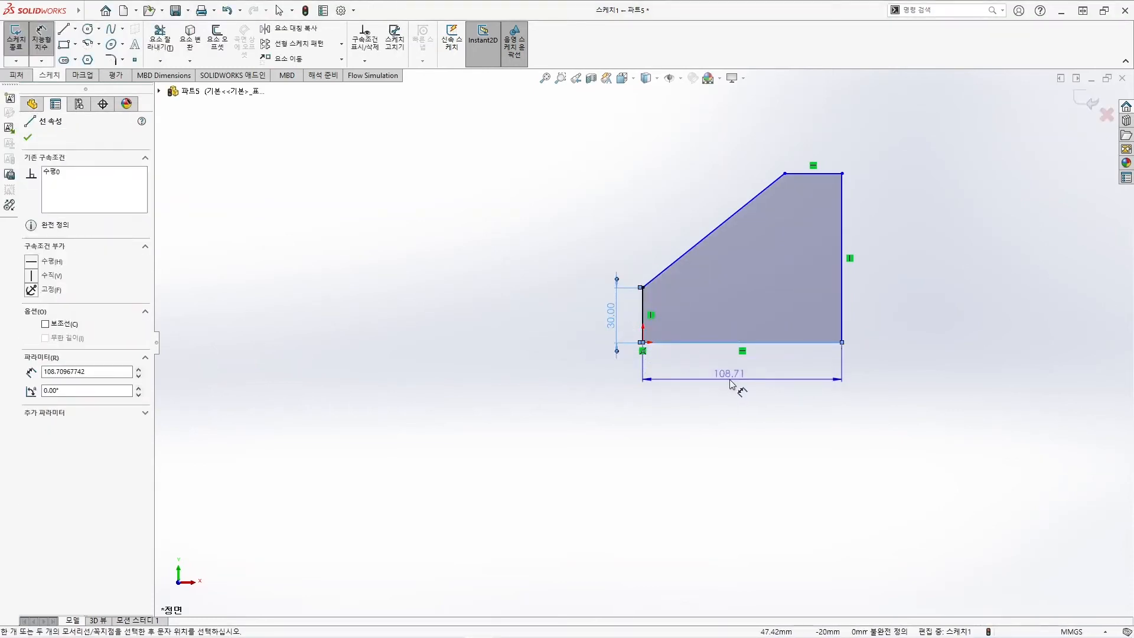
{"action": "left_click", "coordinate": [731, 380]}
{"action": "type", "text": "90"}
{"action": "key", "text": "Return"}
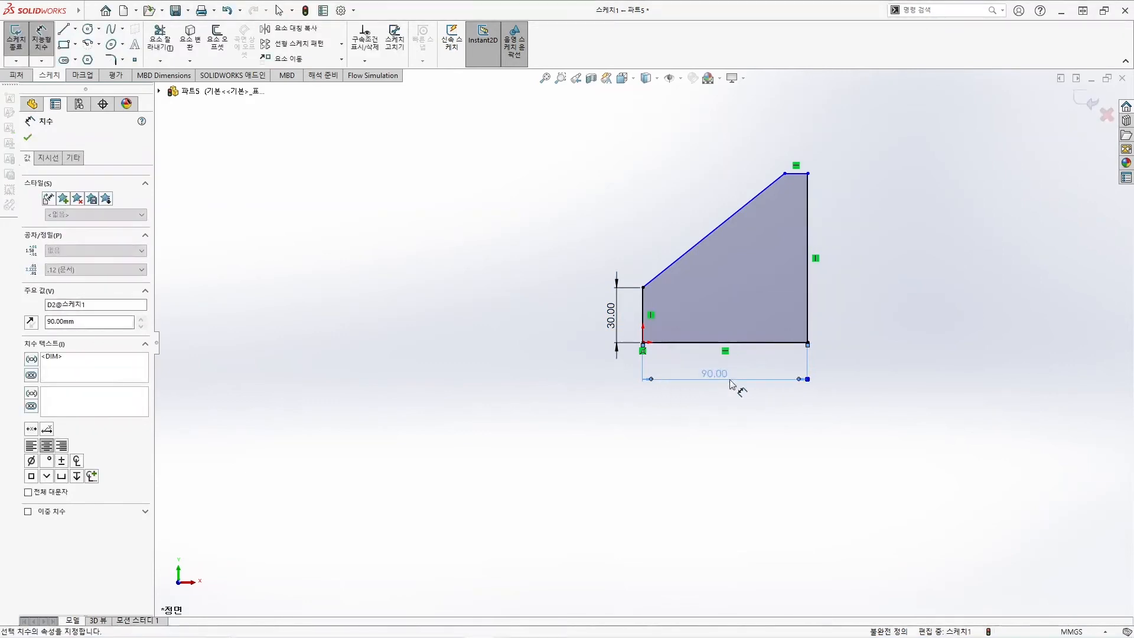
{"action": "left_click", "coordinate": [807, 274]}
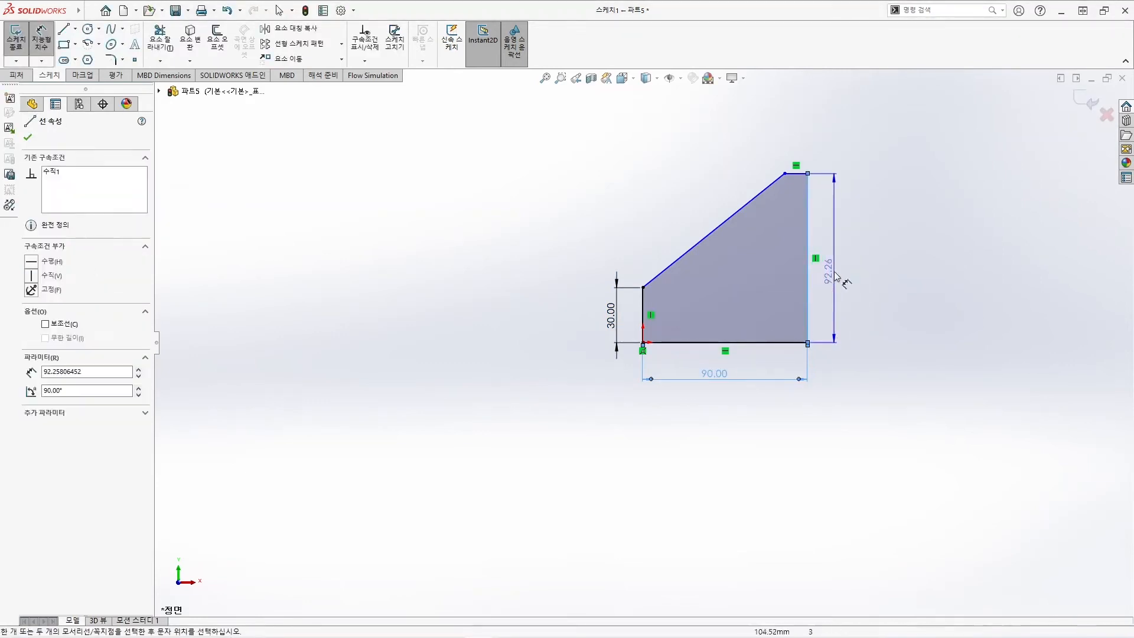
{"action": "left_click", "coordinate": [842, 277]}
{"action": "type", "text": "90"}
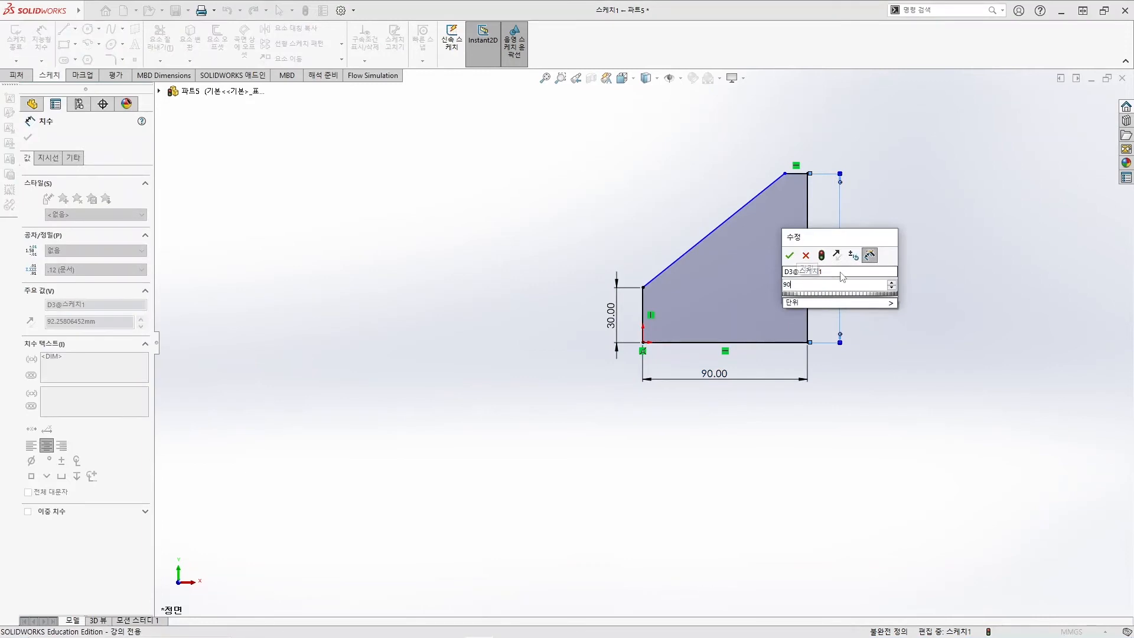
{"action": "key", "text": "Return"}
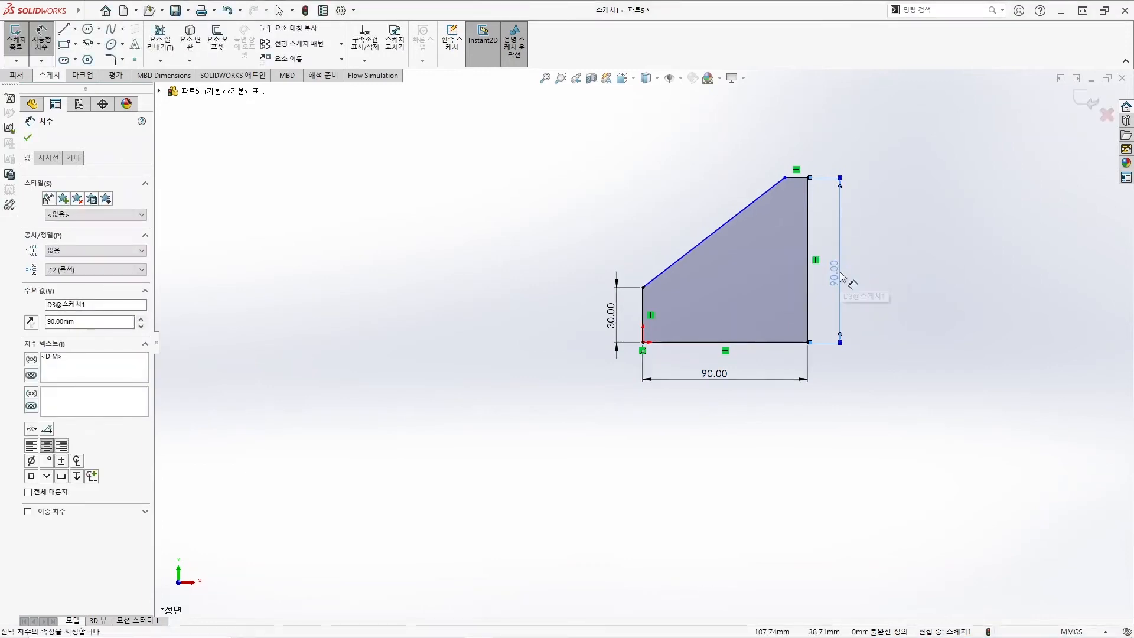
Dimension the short horizontal top edge, set it to 30 mm, and leave the dimension command.
{"action": "left_click", "coordinate": [798, 178]}
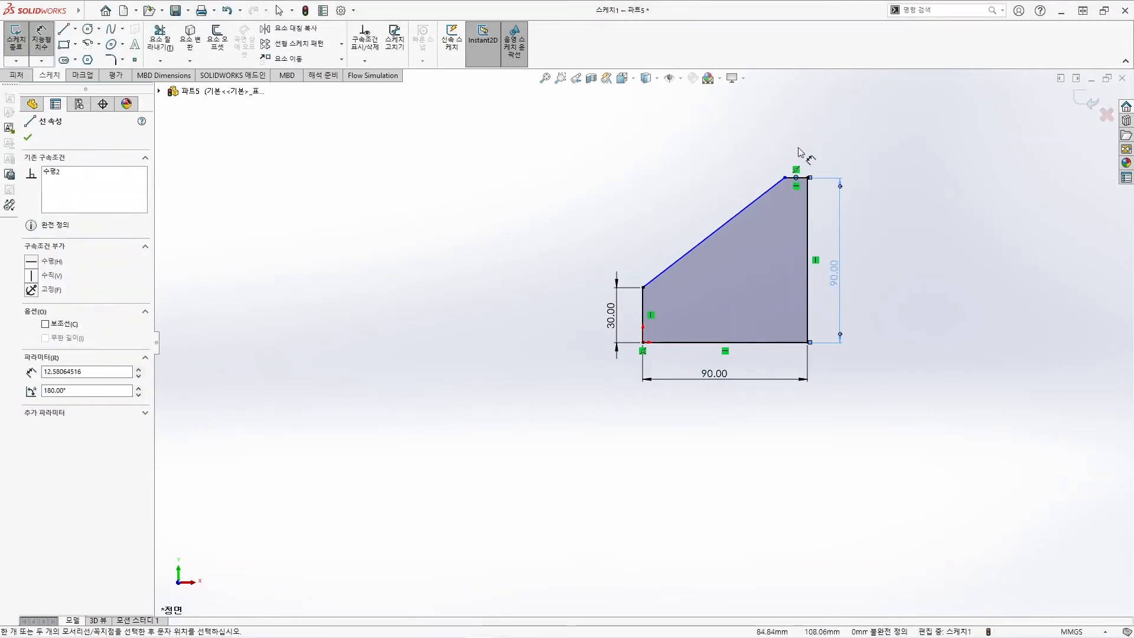
{"action": "left_click", "coordinate": [797, 177]}
{"action": "key", "text": "Escape"}
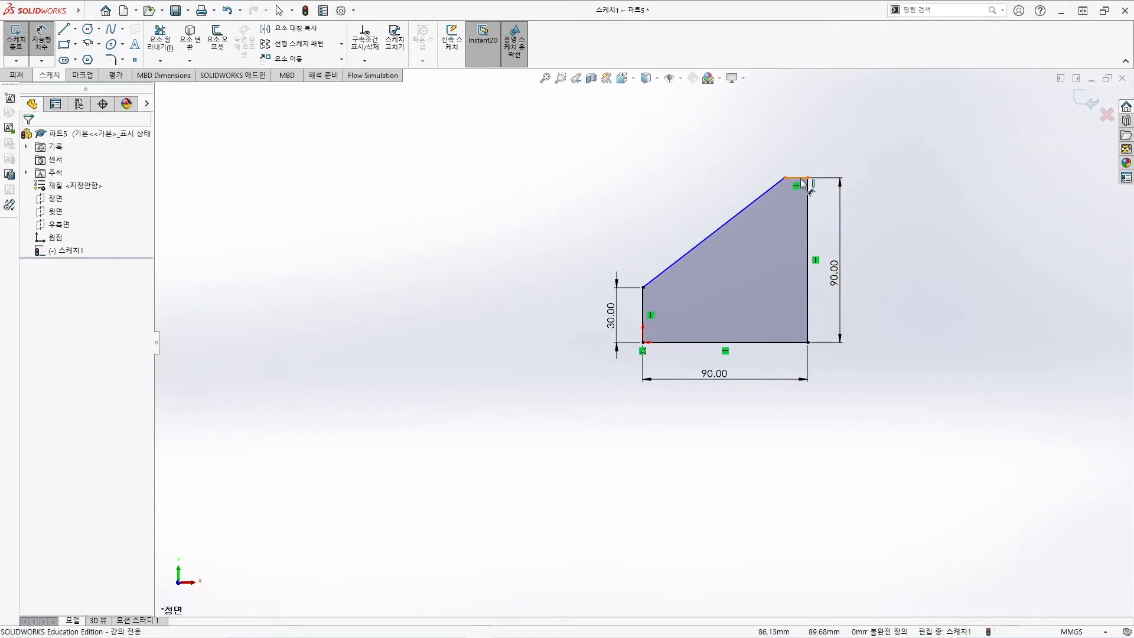
{"action": "left_click", "coordinate": [799, 178]}
{"action": "left_click", "coordinate": [800, 156]}
{"action": "type", "text": "30"}
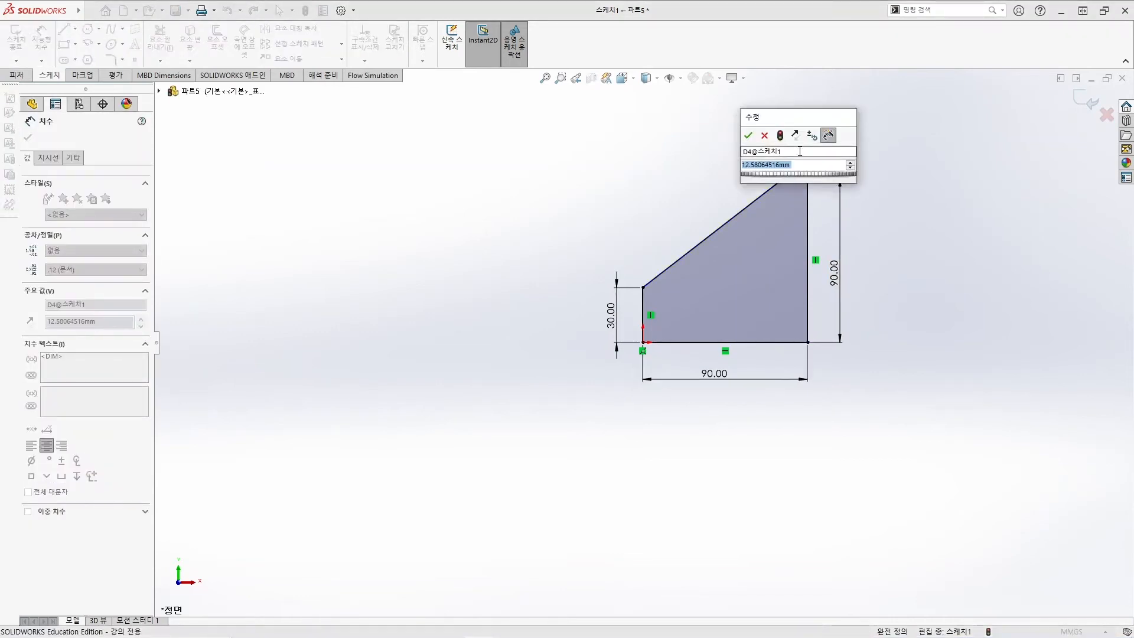
{"action": "key", "text": "Return"}
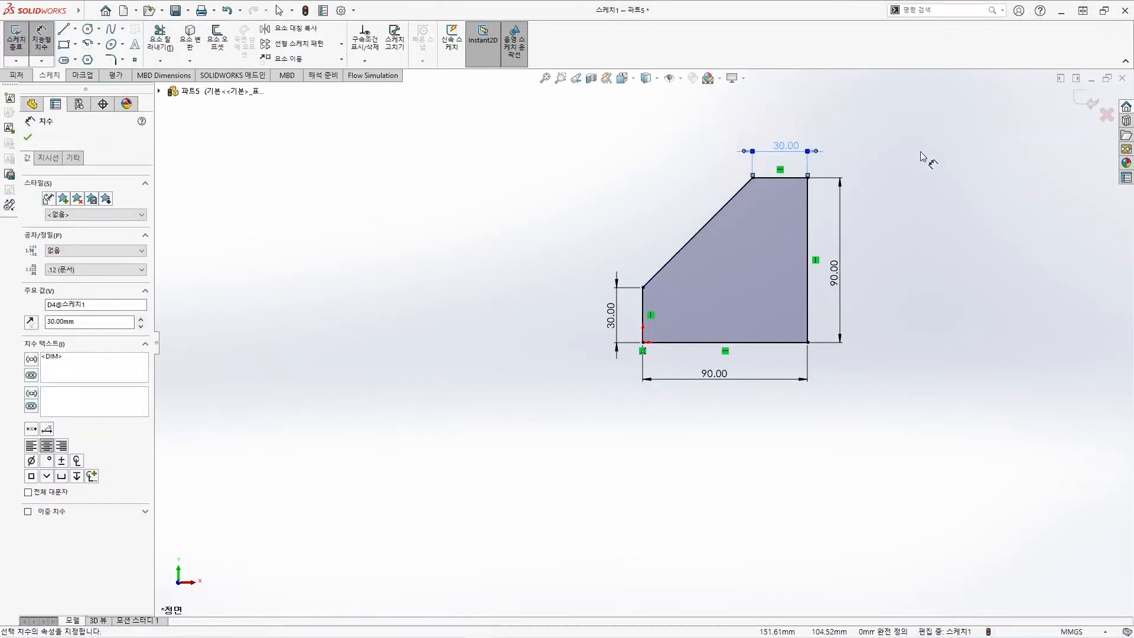
{"action": "key", "text": "Escape"}
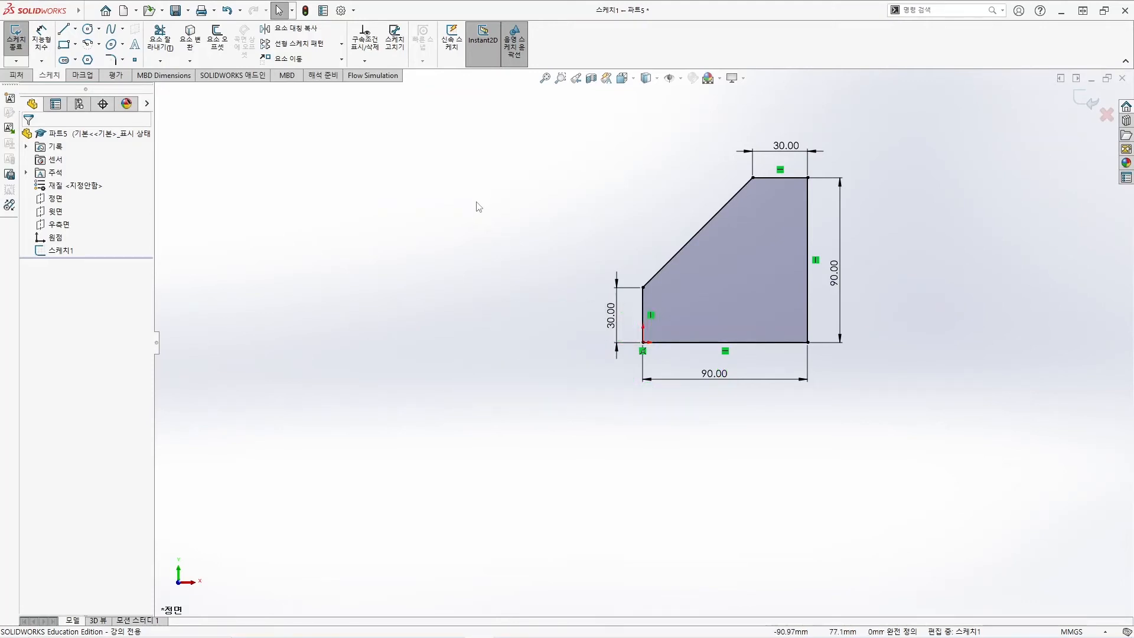
Extrude the profile as a boss 50 mm deep with the mid-plane end condition.
{"action": "left_click", "coordinate": [16, 75]}
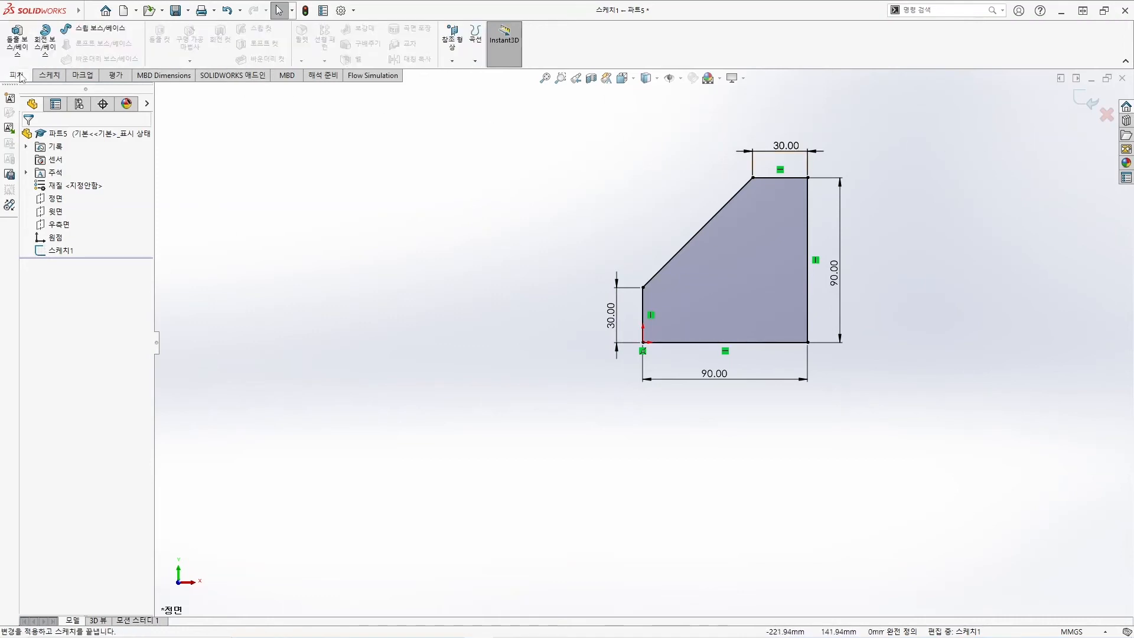
{"action": "left_click", "coordinate": [24, 39]}
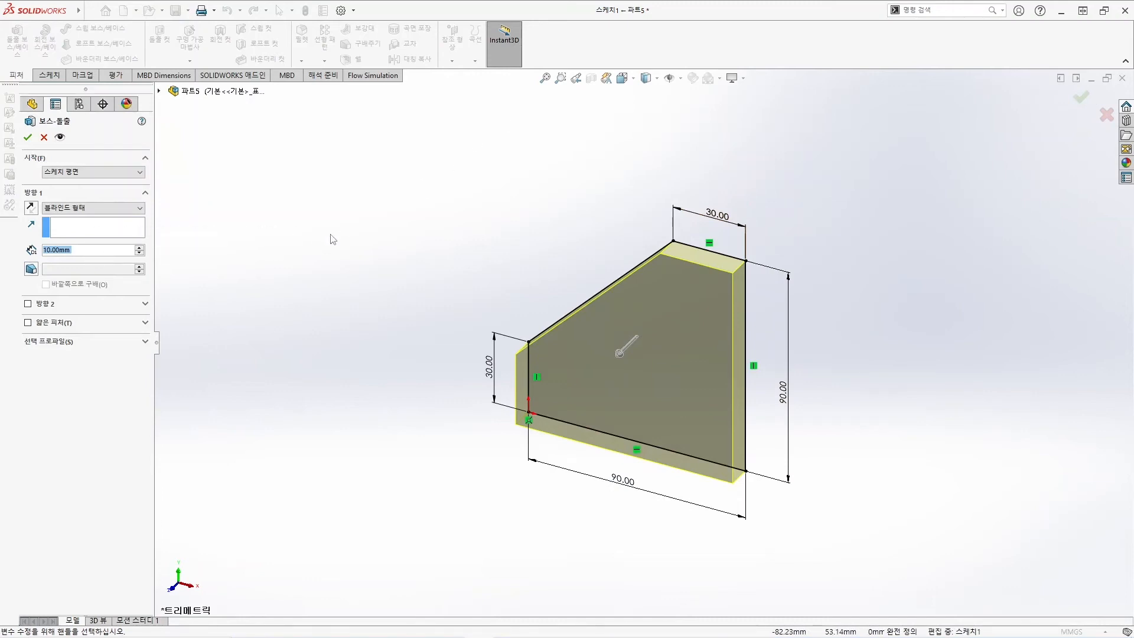
{"action": "mouse_move", "coordinate": [625, 357]}
{"action": "left_mouse_down"}
{"action": "mouse_move", "coordinate": [544, 407]}
{"action": "mouse_move", "coordinate": [578, 392]}
{"action": "mouse_move", "coordinate": [584, 411]}
{"action": "mouse_move", "coordinate": [578, 404]}
{"action": "left_mouse_up"}
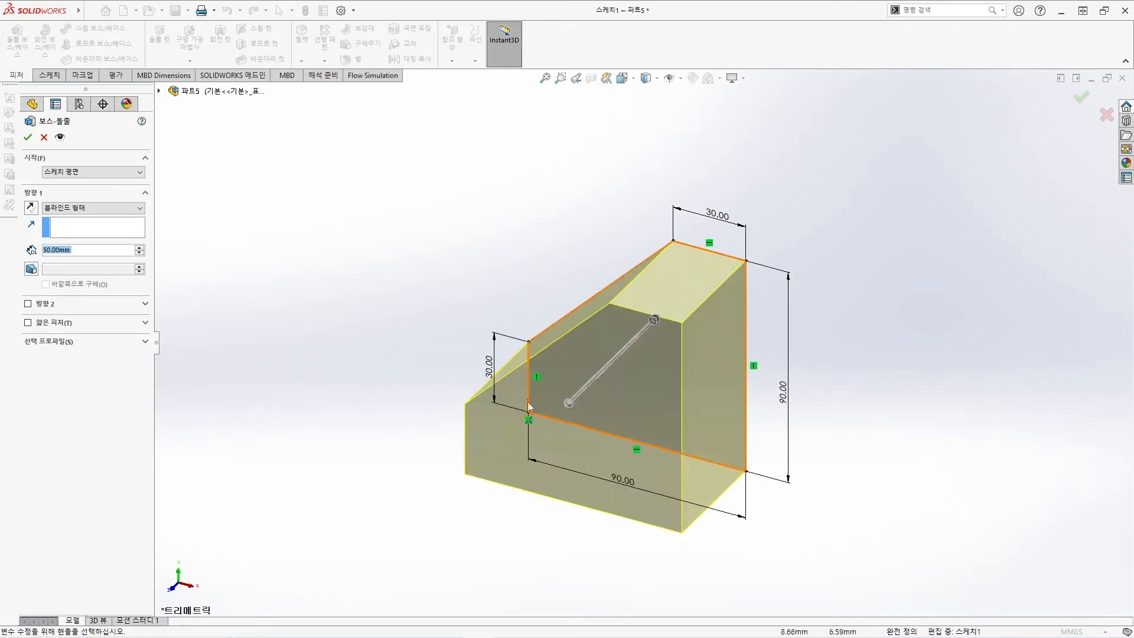
{"action": "left_click", "coordinate": [83, 251]}
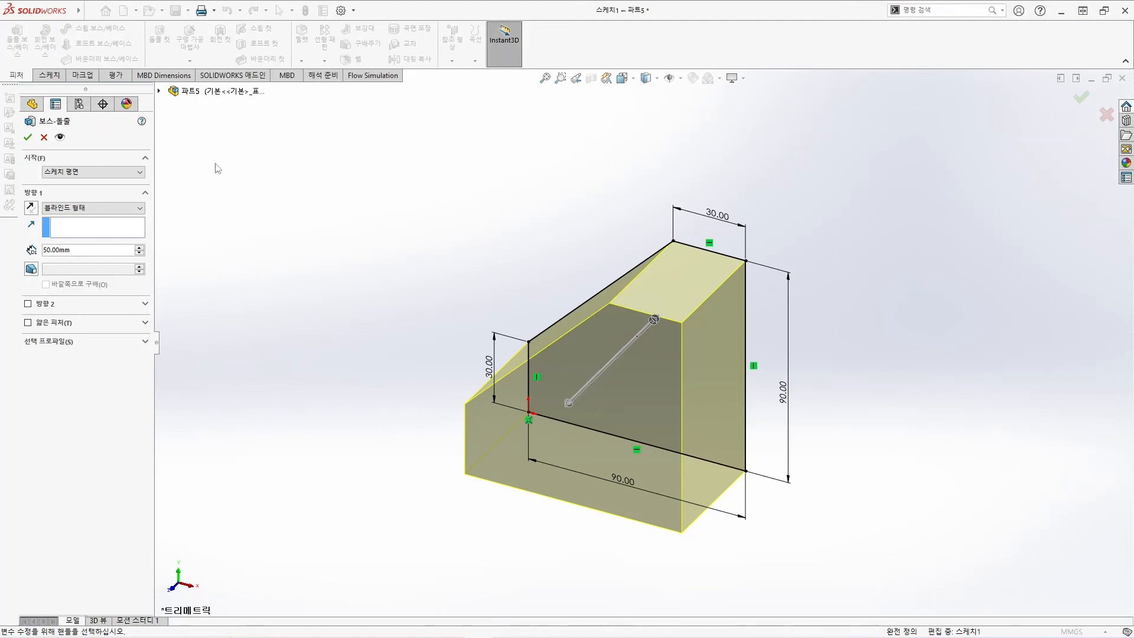
{"action": "left_click", "coordinate": [136, 210]}
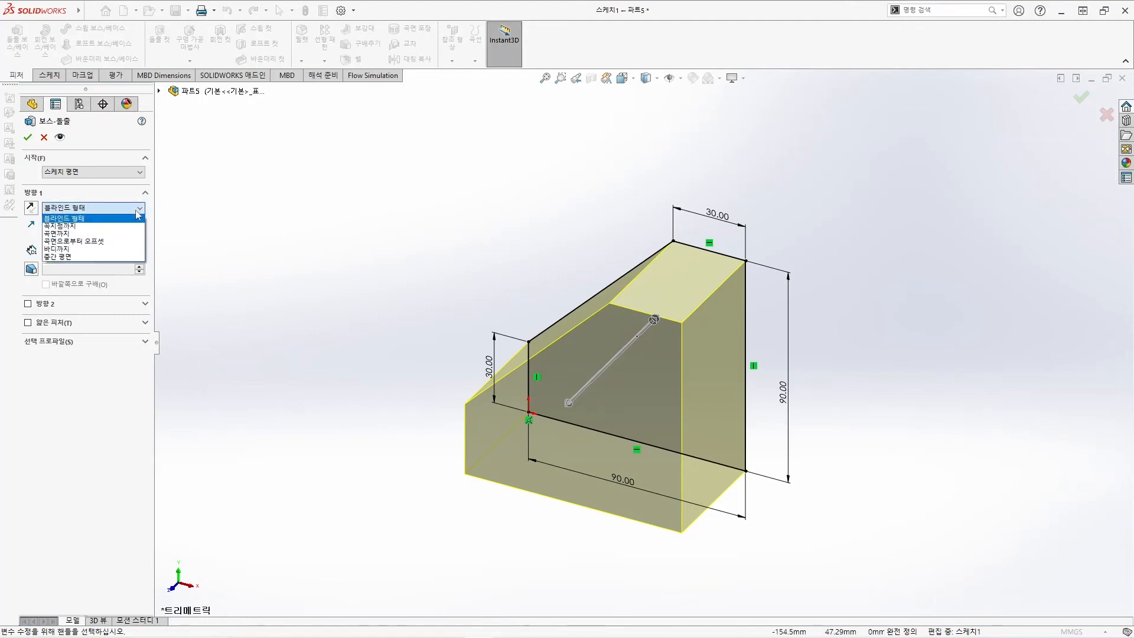
{"action": "left_click", "coordinate": [65, 257]}
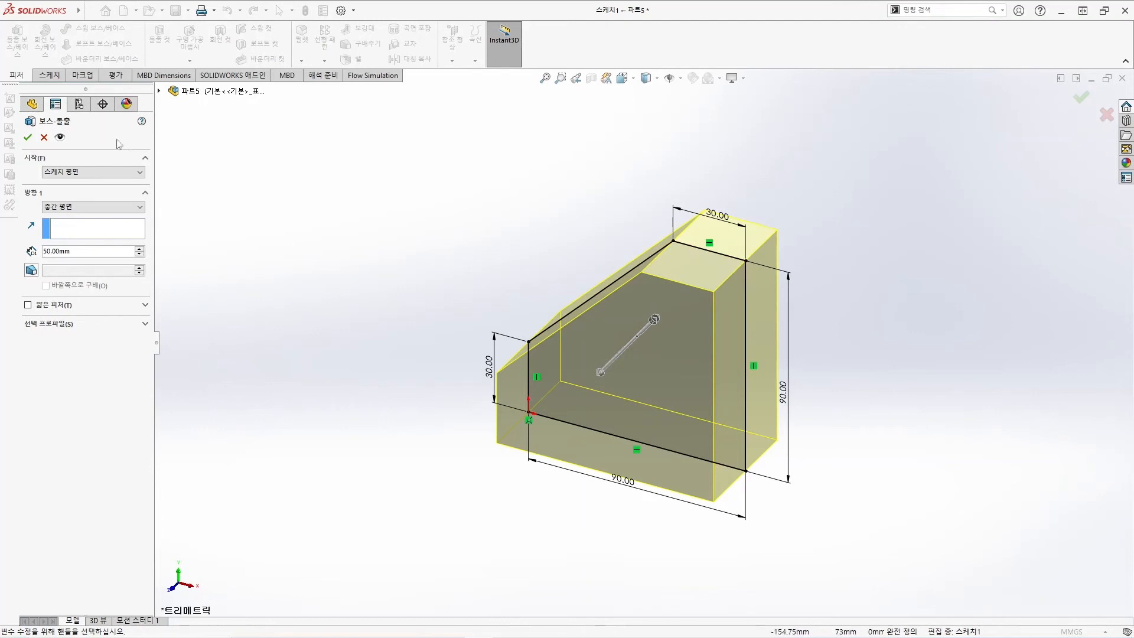
{"action": "left_click", "coordinate": [27, 139]}
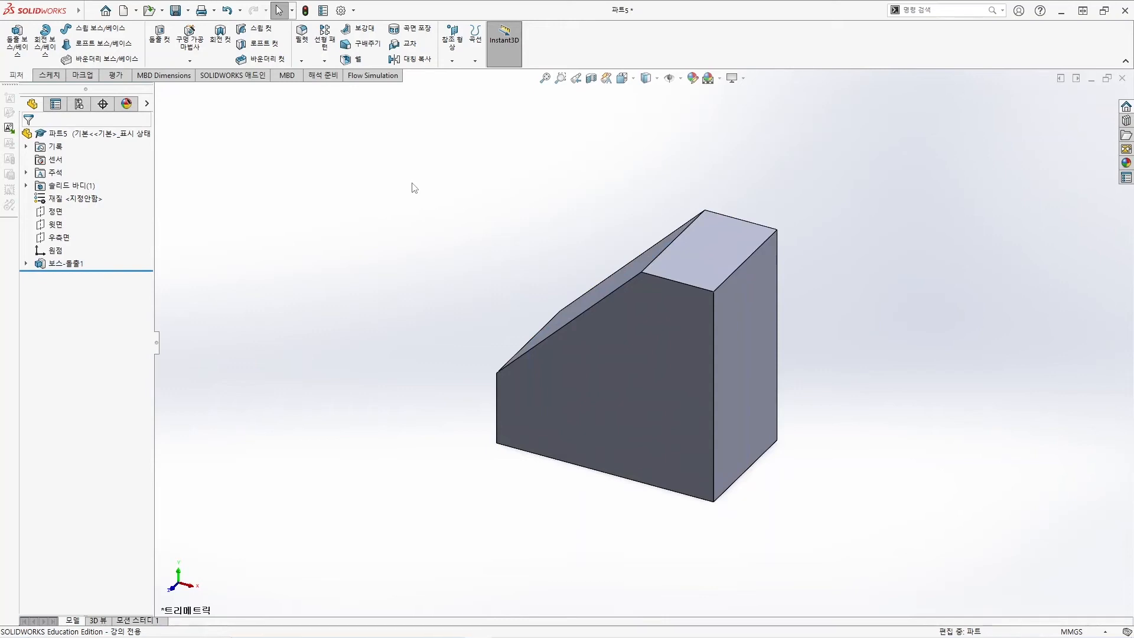
Expand the boss extrude in the feature tree and examine its underlying sketch in the model.
{"action": "left_click", "coordinate": [26, 264]}
{"action": "left_click", "coordinate": [77, 278]}
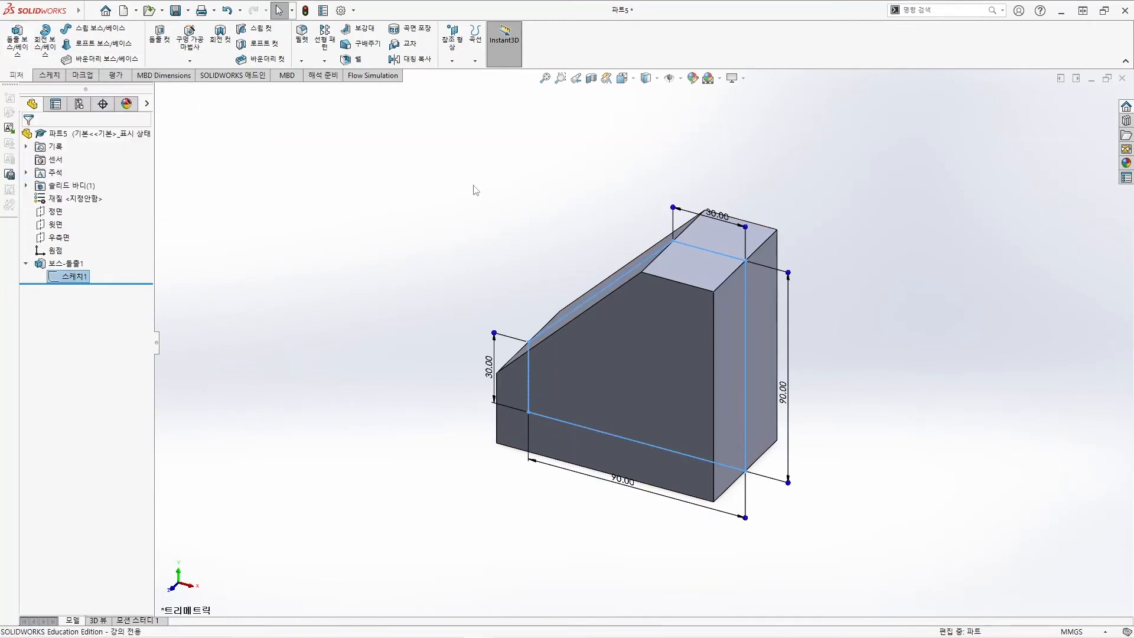
{"action": "key", "text": "Escape"}
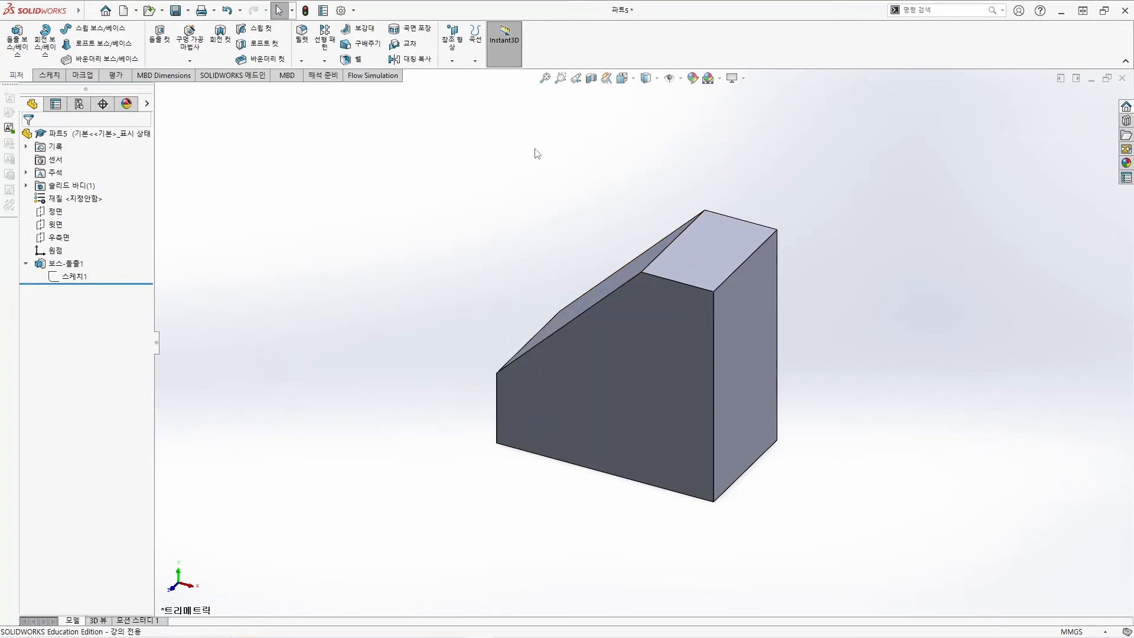
Set up a constant-size fillet with full preview and a 5 mm radius.
{"action": "left_click", "coordinate": [302, 35]}
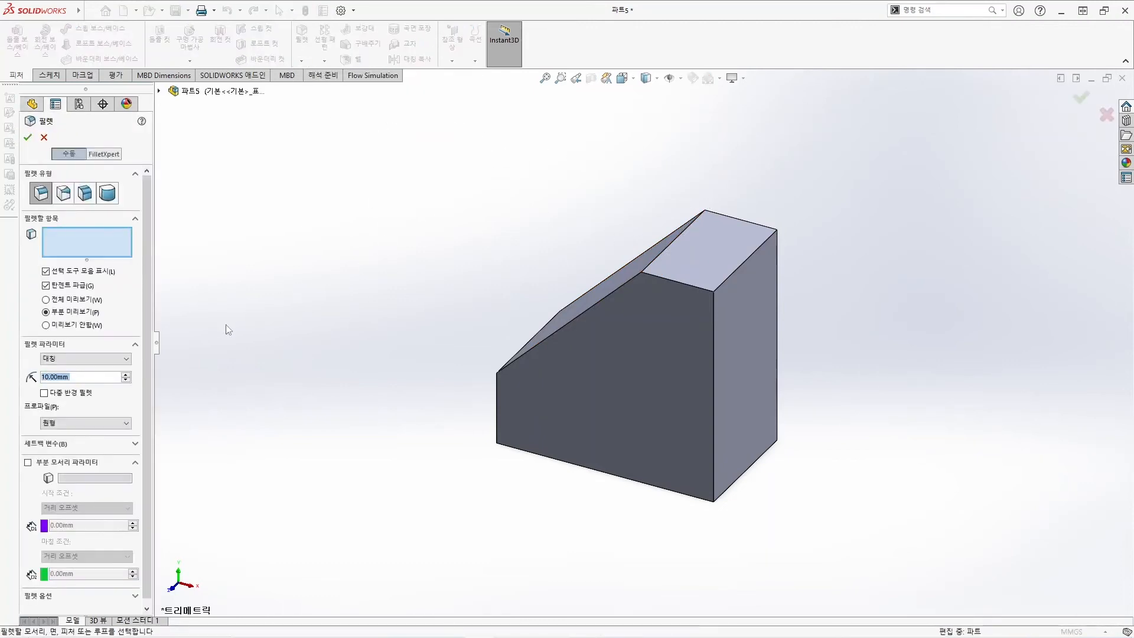
{"action": "left_click", "coordinate": [67, 300]}
{"action": "double_click", "coordinate": [89, 377]}
{"action": "type", "text": "5"}
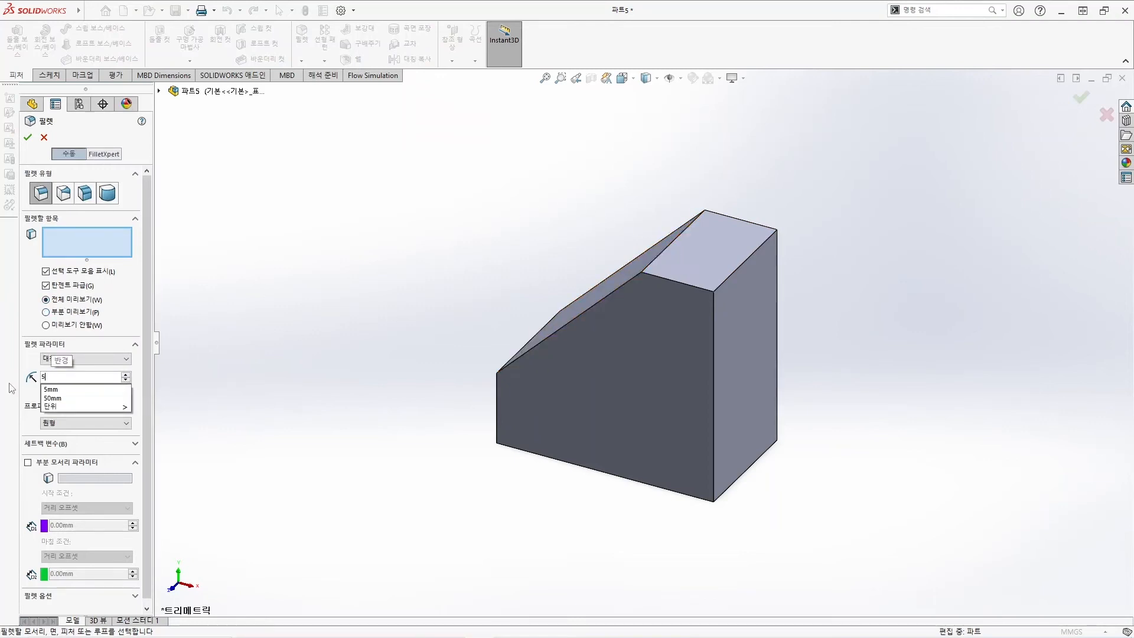
{"action": "key", "text": "Return"}
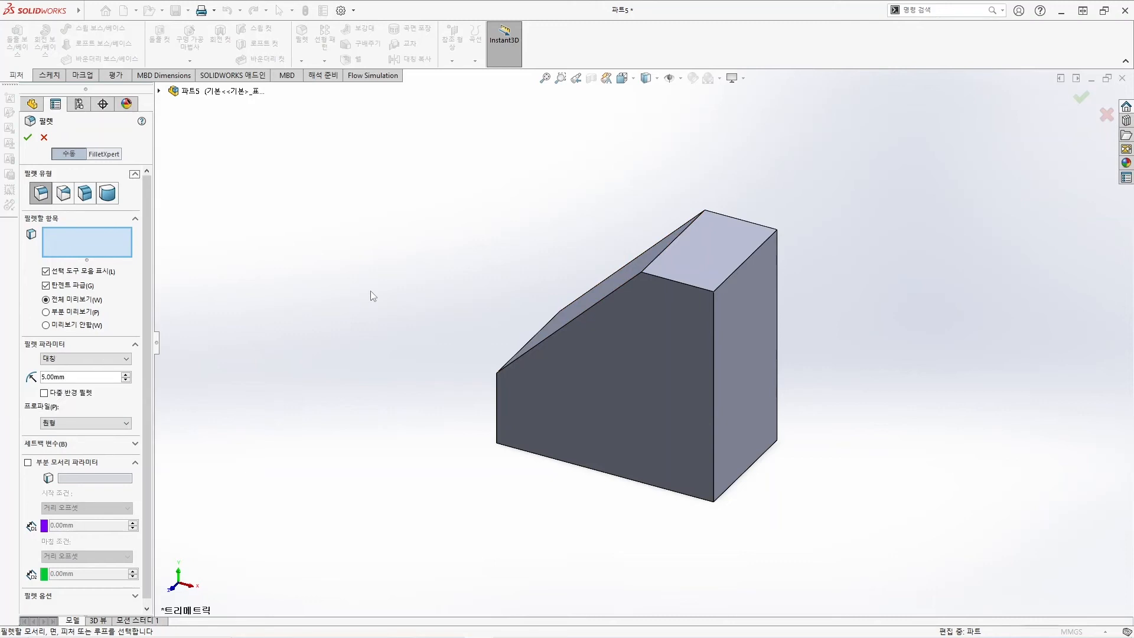
Apply the fillet to the five edges running across the block's thickness at the profile corners.
{"action": "left_click", "coordinate": [675, 242]}
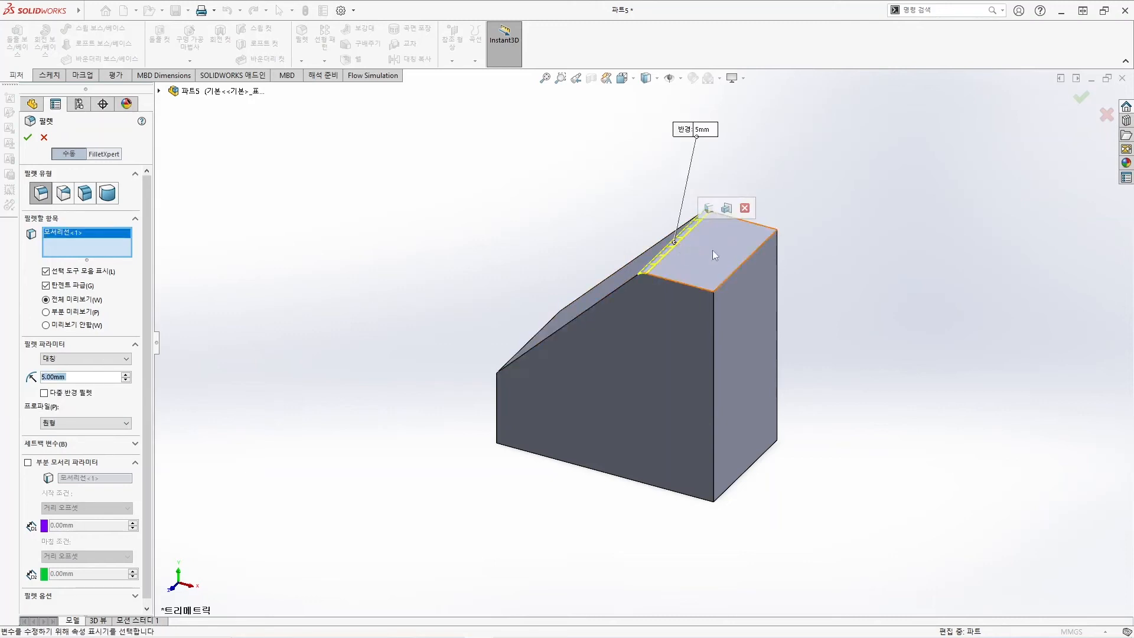
{"action": "left_click", "coordinate": [744, 263]}
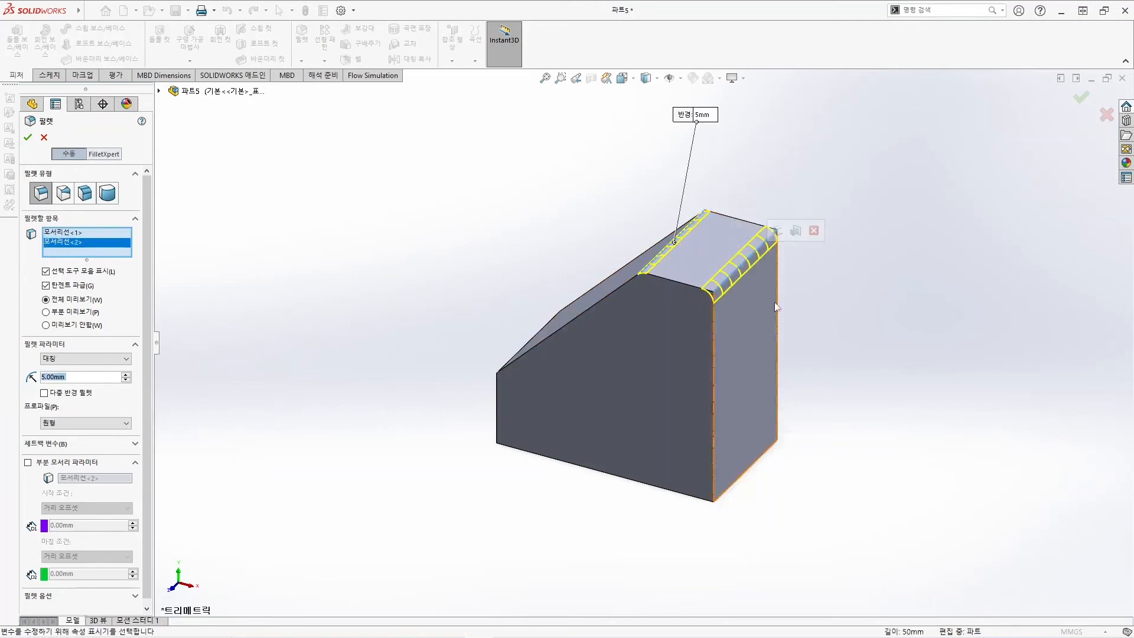
{"action": "left_click", "coordinate": [534, 335]}
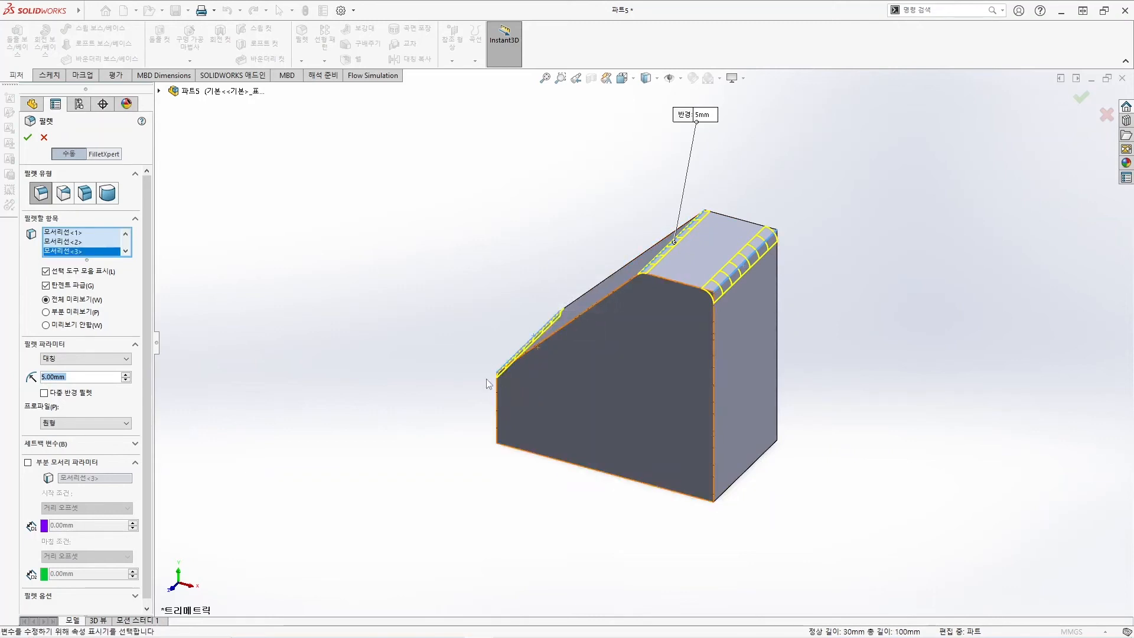
{"action": "middle_click_drag", "start_coordinate": [484, 391], "coordinate": [532, 402]}
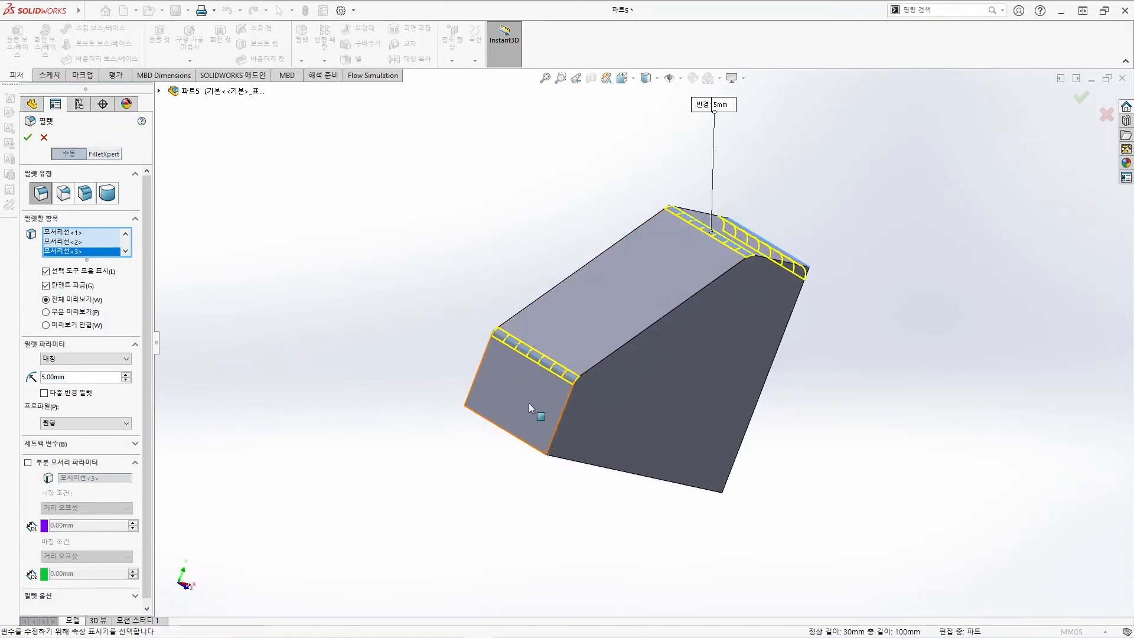
{"action": "left_click", "coordinate": [519, 438]}
{"action": "middle_click_drag", "start_coordinate": [733, 434], "coordinate": [649, 423]}
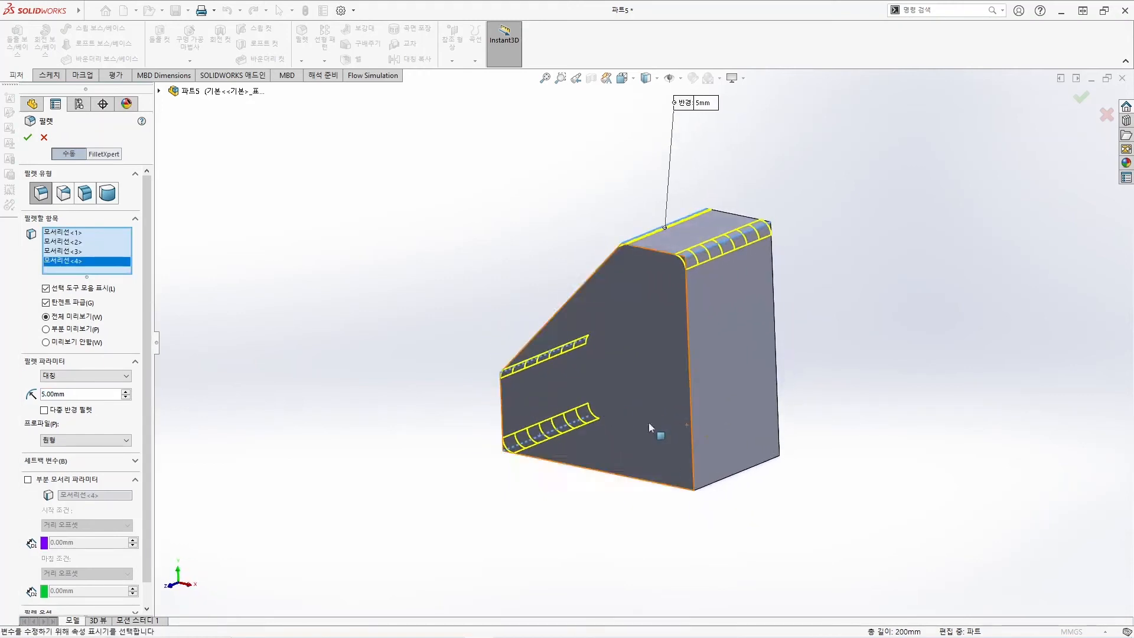
{"action": "left_click", "coordinate": [754, 471]}
{"action": "middle_click_drag", "start_coordinate": [652, 424], "coordinate": [629, 410]}
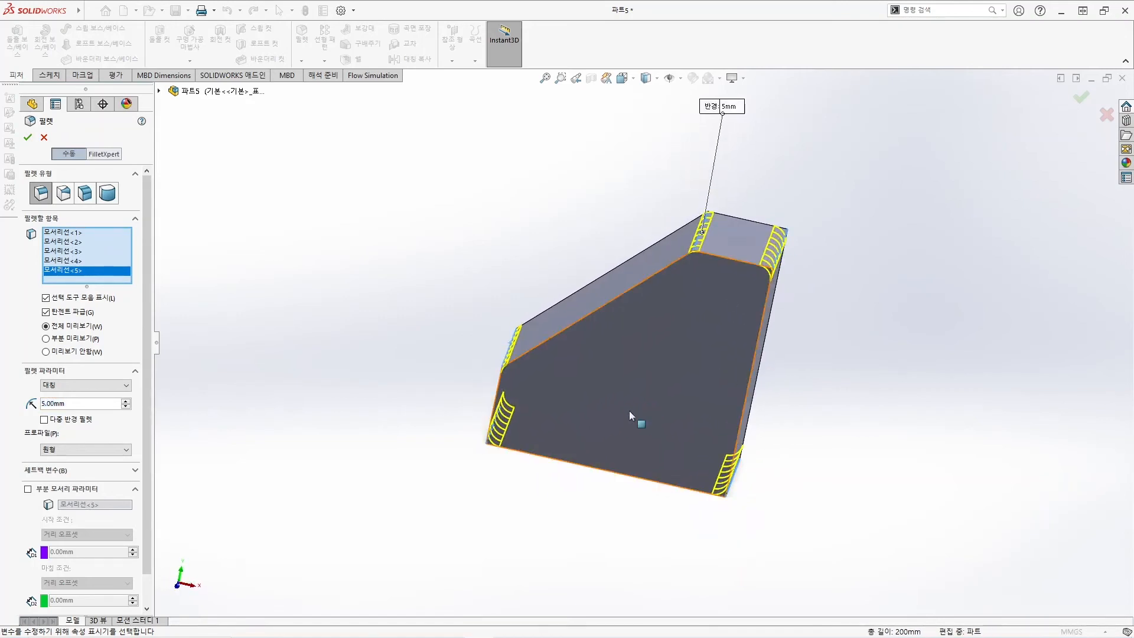
{"action": "left_click", "coordinate": [28, 138]}
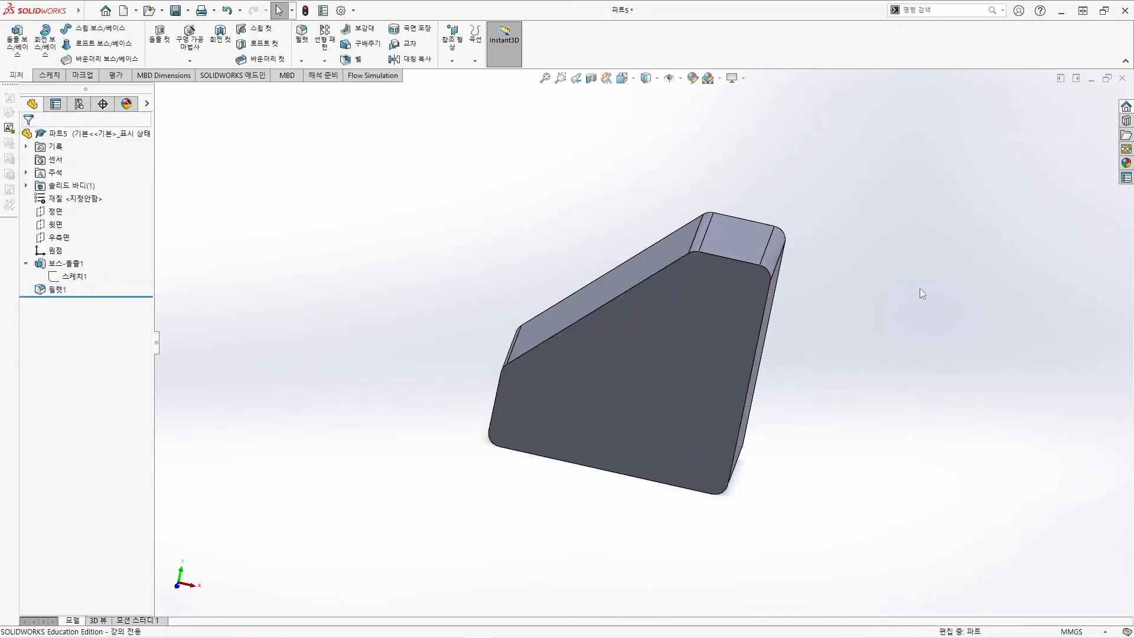
Start a 10 mm shell and choose the short vertical end face, its adjoining upper fillet and the sloped face for removal.
{"action": "key", "text": "ctrl+7"}
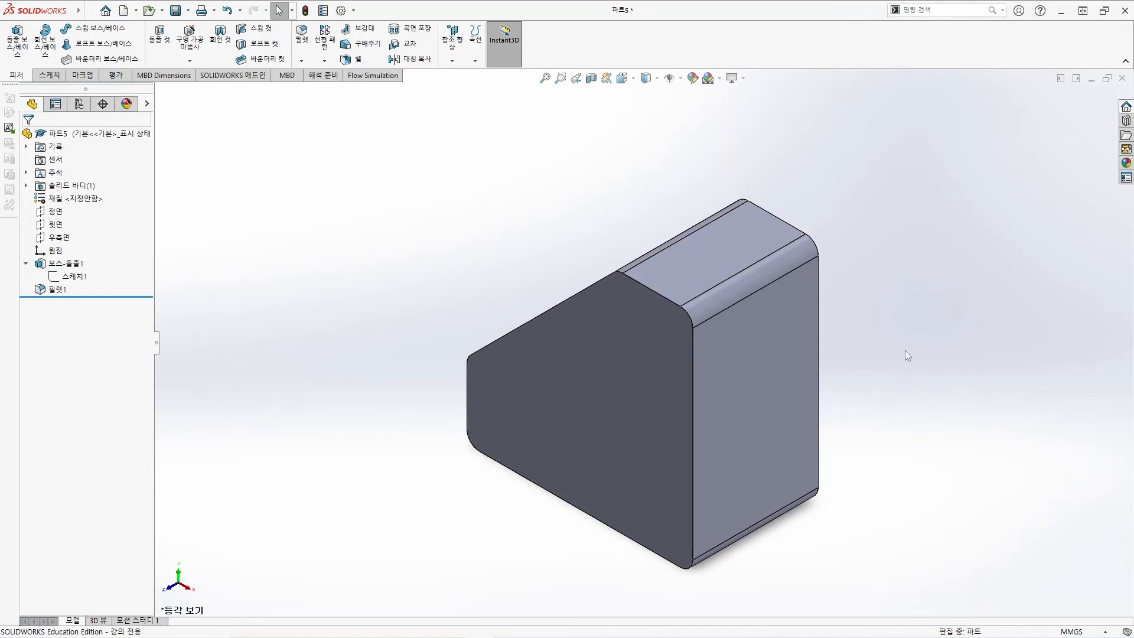
{"action": "scroll", "coordinate": [905, 350], "scroll_direction": "up", "scroll_amount": 2}
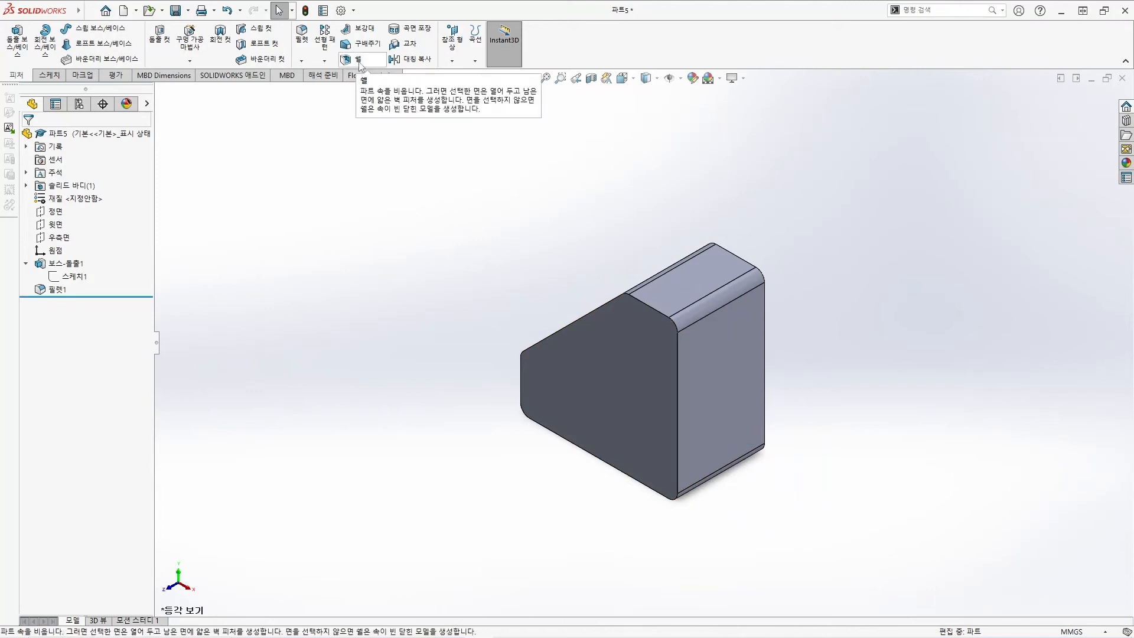
{"action": "left_click", "coordinate": [359, 60]}
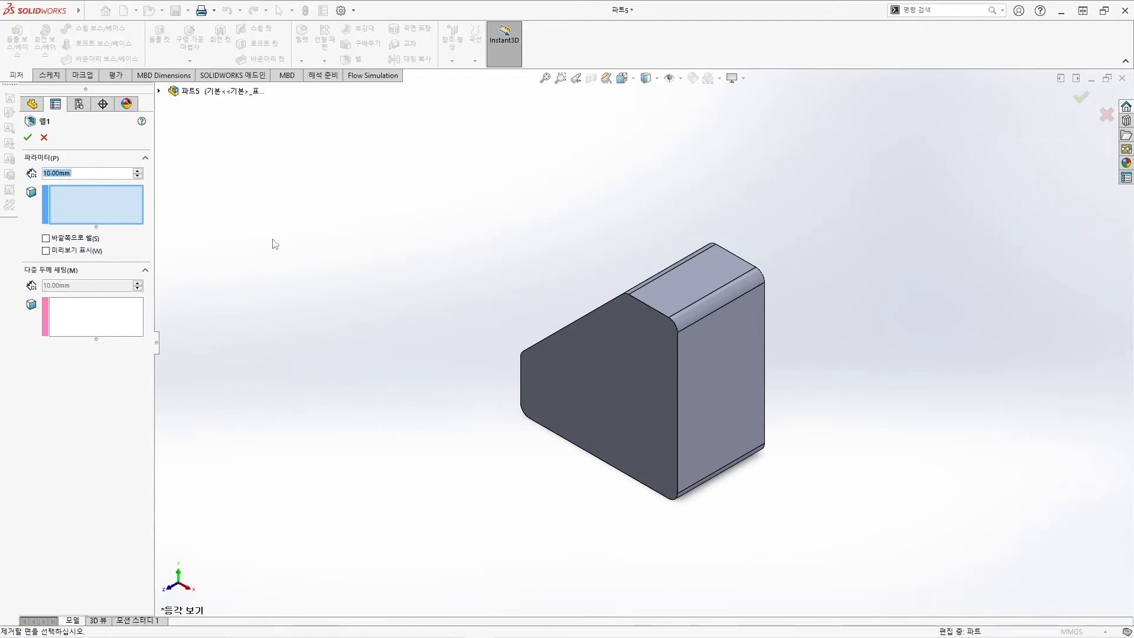
{"action": "middle_click_drag", "start_coordinate": [446, 302], "coordinate": [519, 361]}
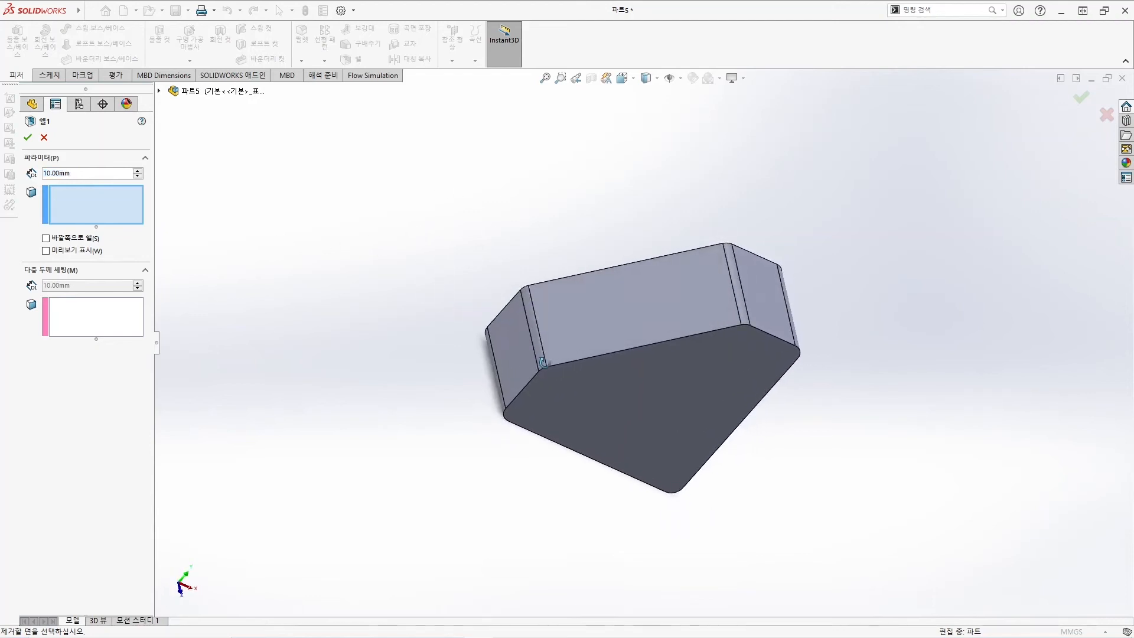
{"action": "left_click", "coordinate": [515, 337]}
{"action": "left_click", "coordinate": [533, 323]}
{"action": "left_click", "coordinate": [583, 316]}
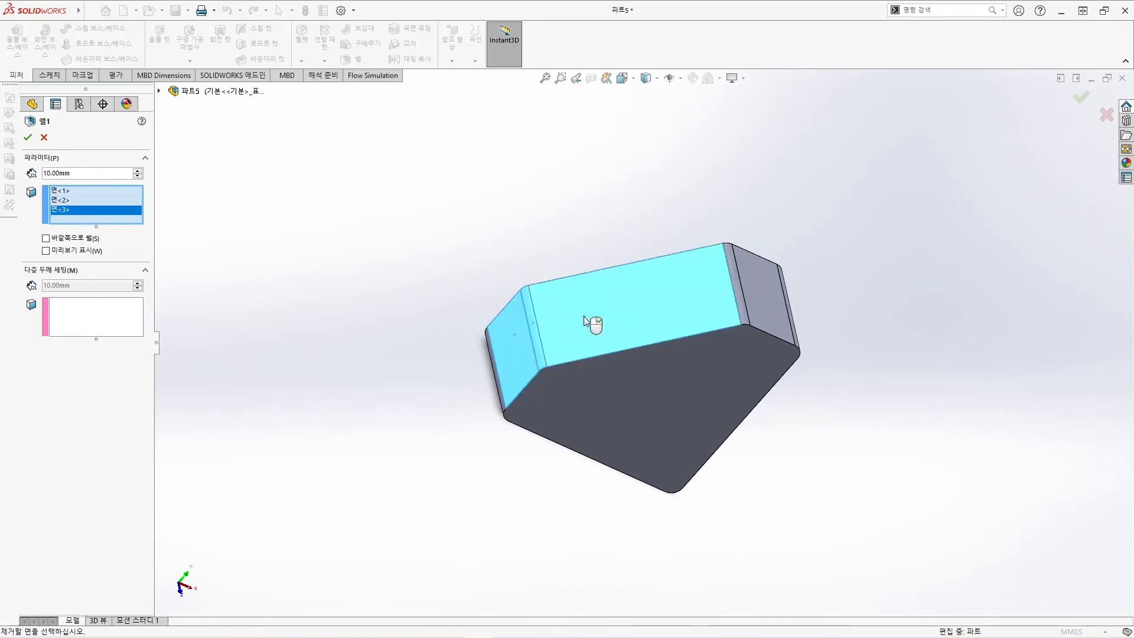
Add the top face, its two adjoining fillets and the tall vertical face to the removed faces, and apply the shell.
{"action": "middle_click_drag", "start_coordinate": [860, 313], "coordinate": [815, 311]}
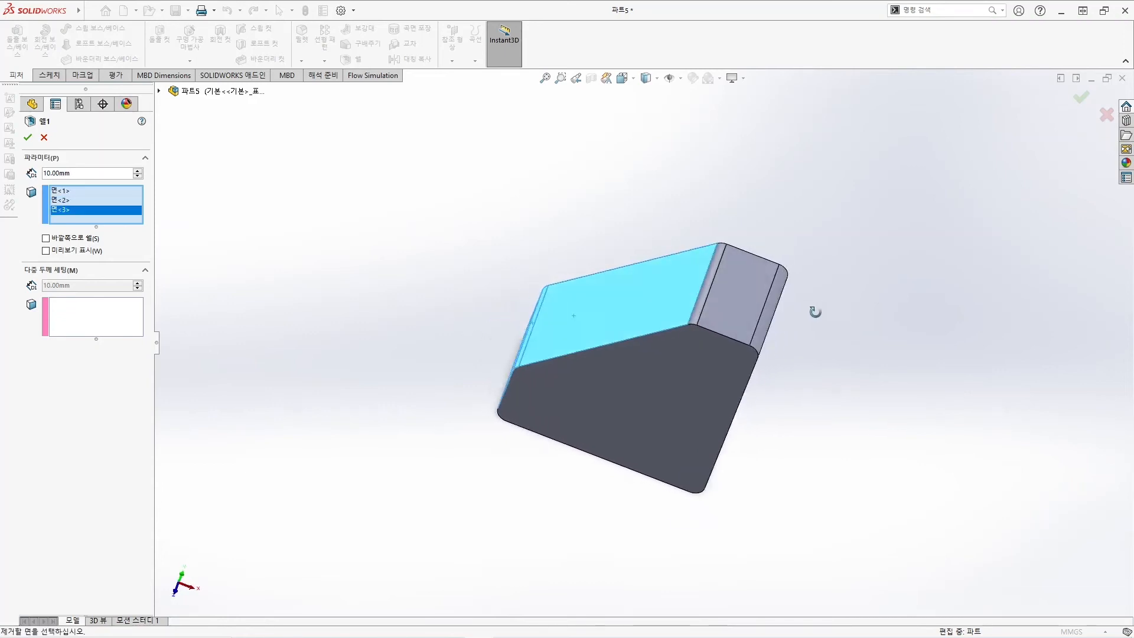
{"action": "left_click", "coordinate": [709, 280]}
{"action": "left_click", "coordinate": [731, 289]}
{"action": "middle_click_drag", "start_coordinate": [736, 291], "coordinate": [770, 301]}
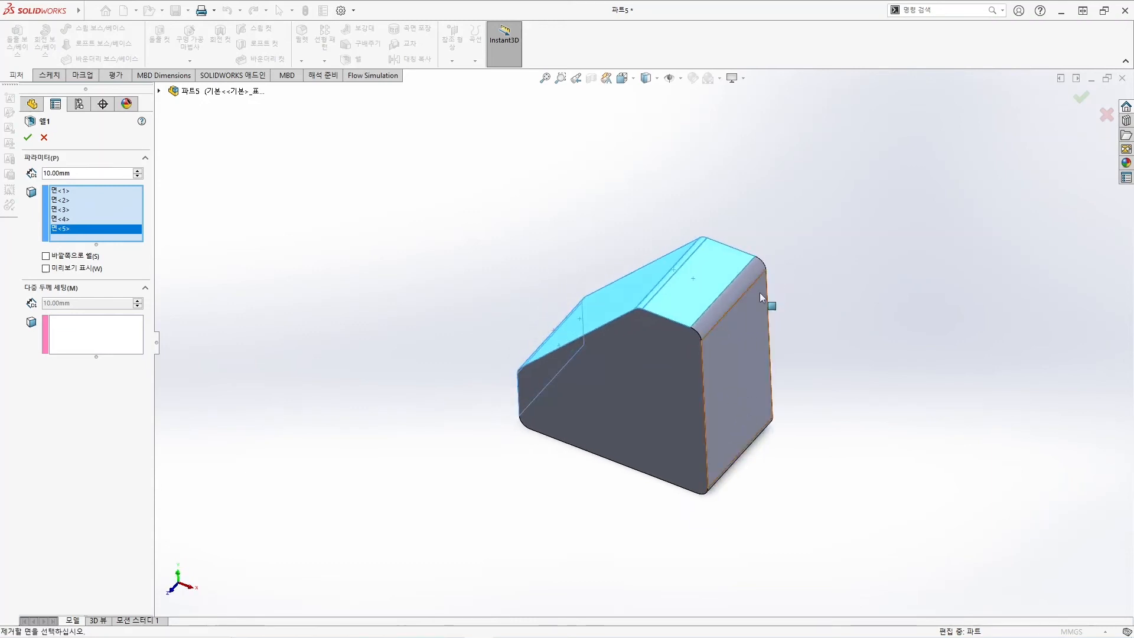
{"action": "left_click", "coordinate": [740, 293]}
{"action": "left_click", "coordinate": [739, 343]}
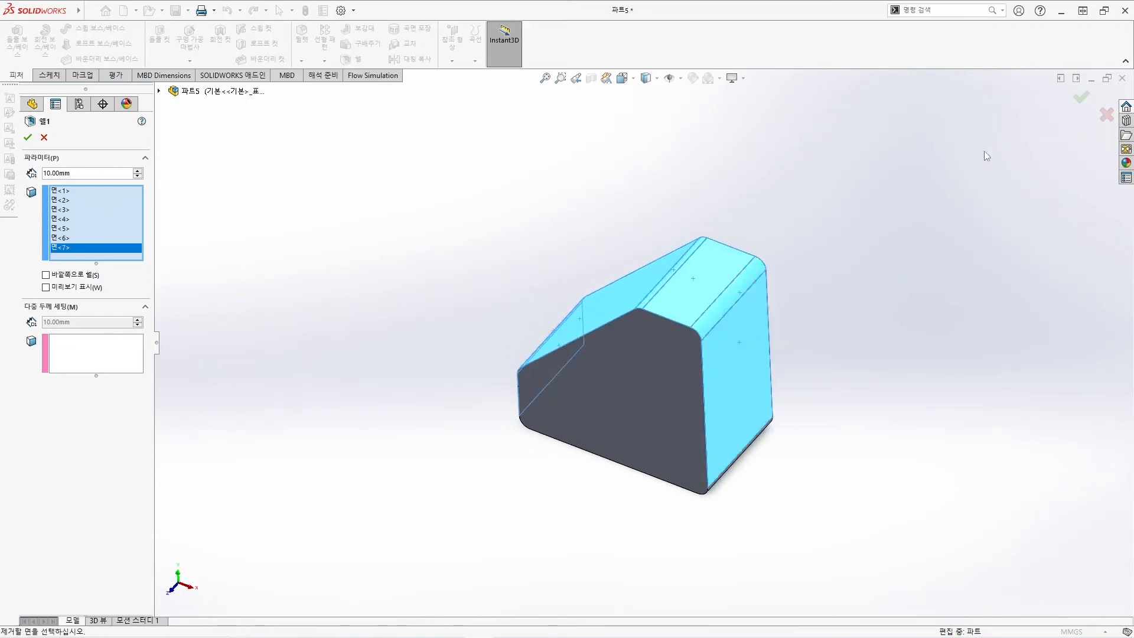
{"action": "left_click", "coordinate": [1081, 97]}
{"action": "middle_click_drag", "start_coordinate": [806, 303], "coordinate": [907, 330]}
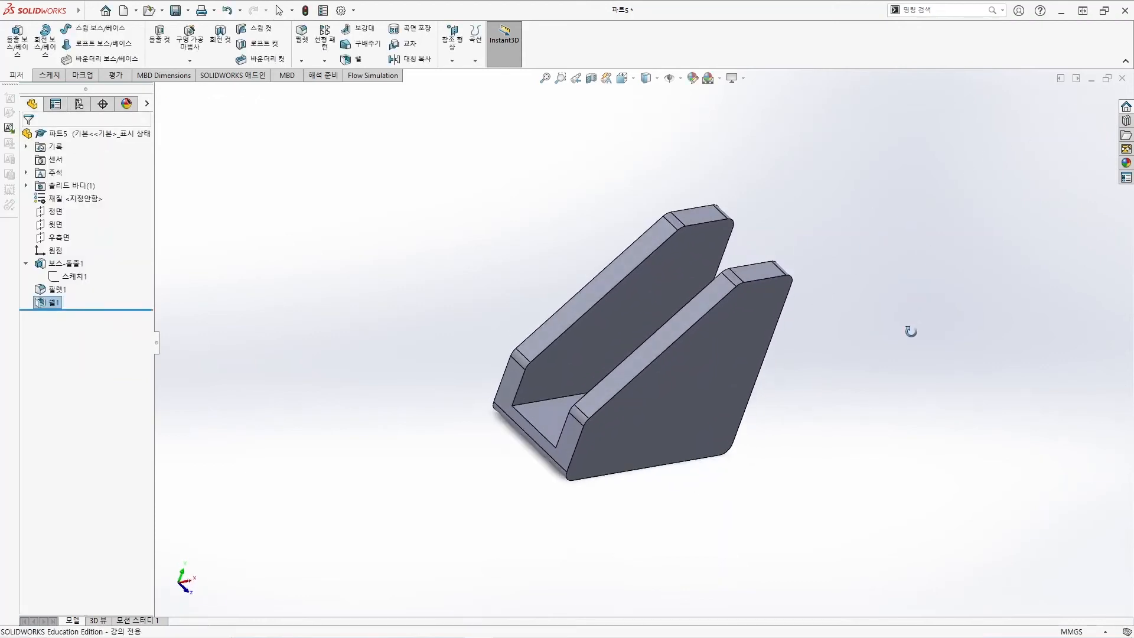
{"action": "middle_click_drag", "start_coordinate": [803, 378], "coordinate": [826, 352]}
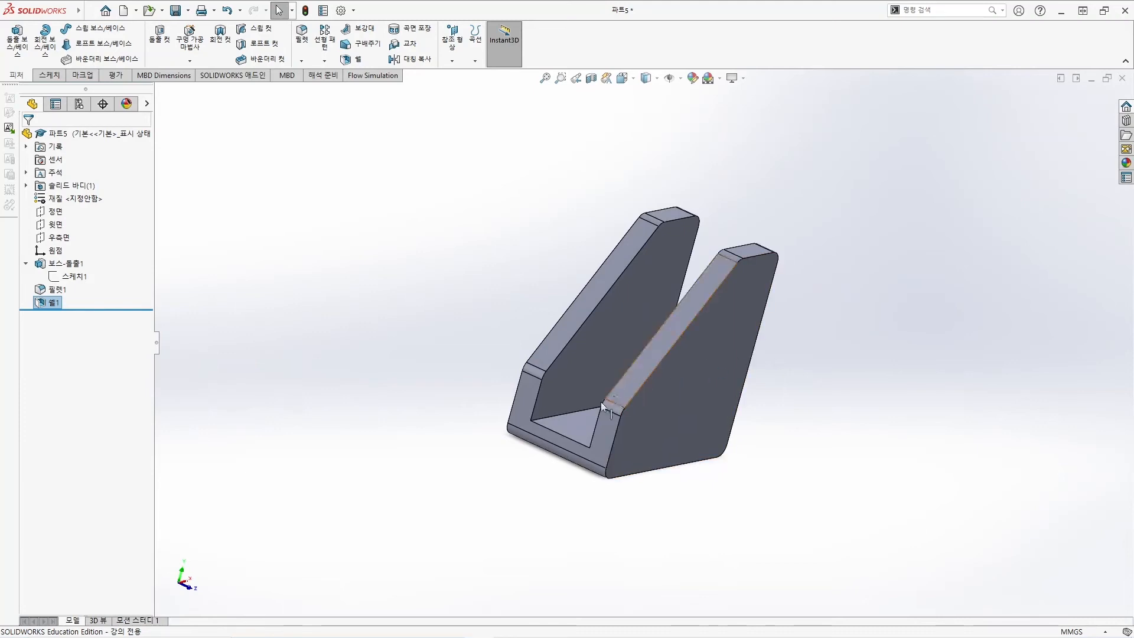
{"action": "middle_click_drag", "start_coordinate": [856, 256], "coordinate": [698, 295]}
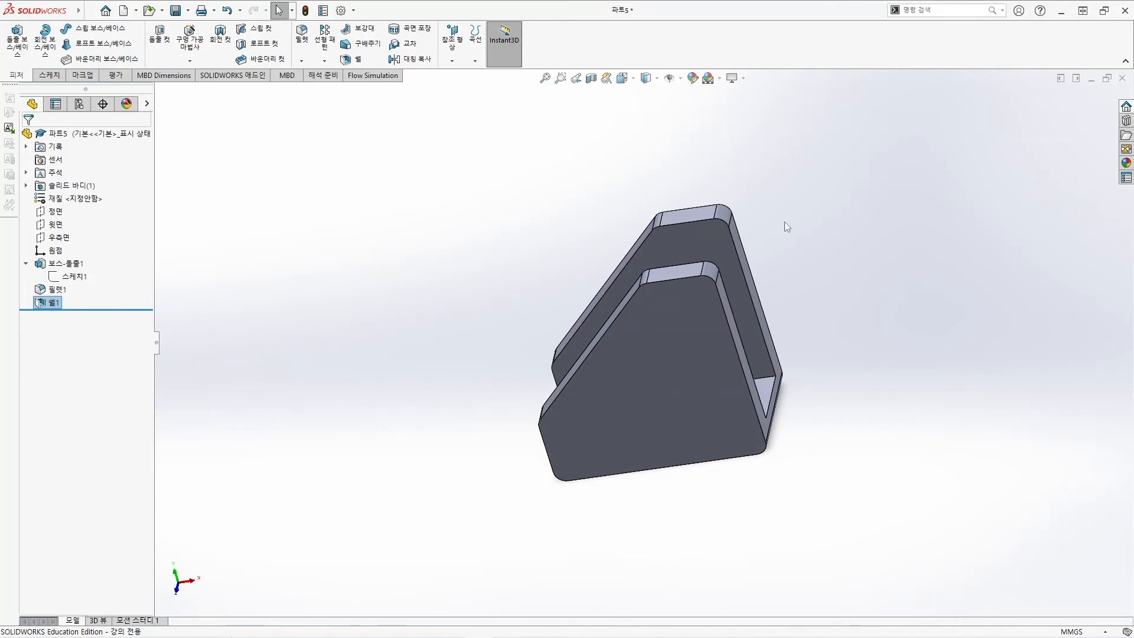
{"action": "key", "text": "ctrl+7"}
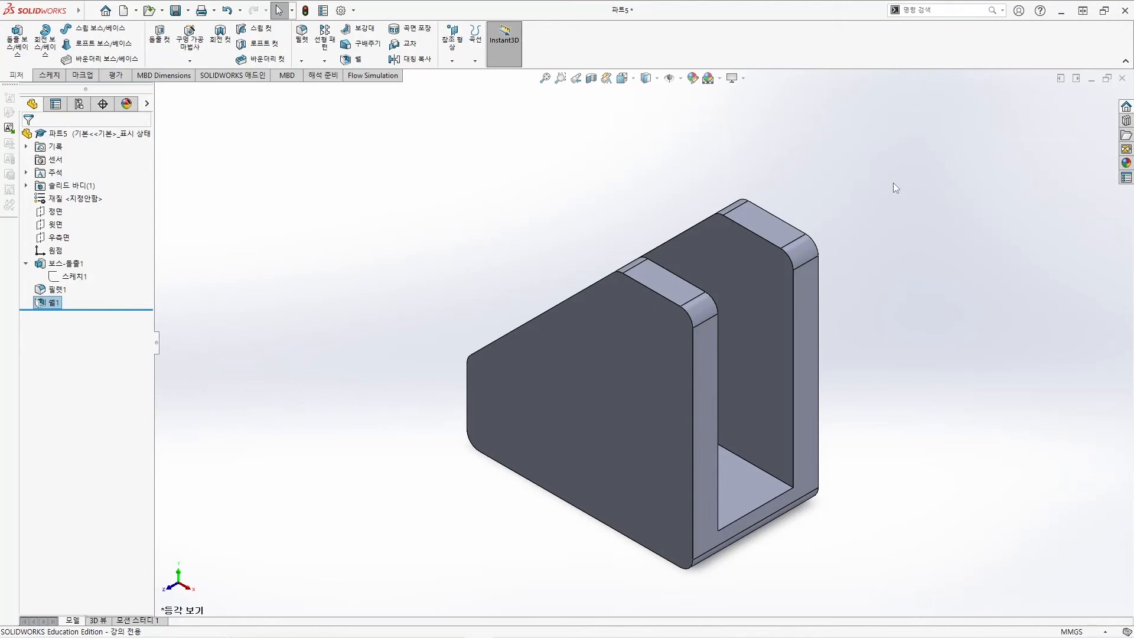
{"action": "left_click", "coordinate": [955, 194]}
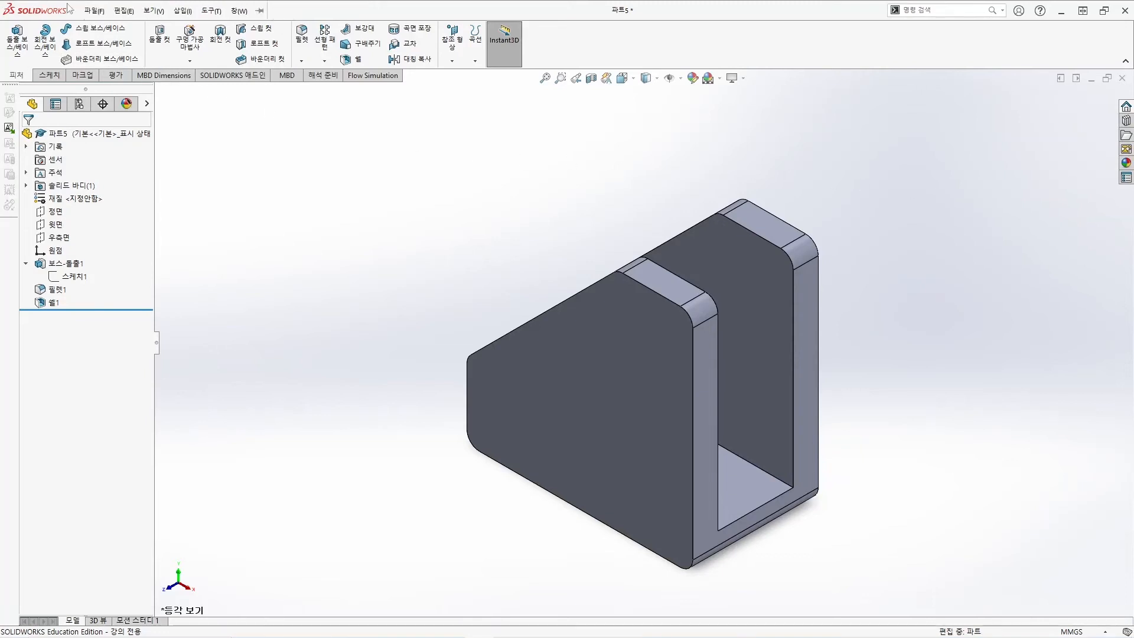
Save the part as 베이스 in the Work folder on the C: drive.
{"action": "left_click", "coordinate": [93, 11]}
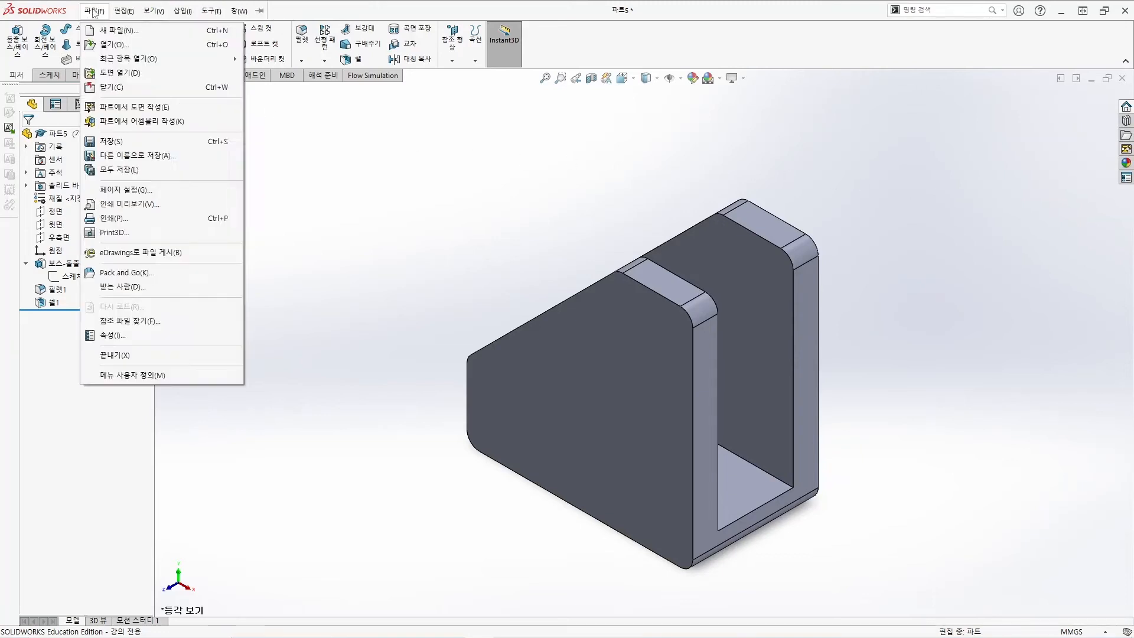
{"action": "left_click", "coordinate": [144, 144]}
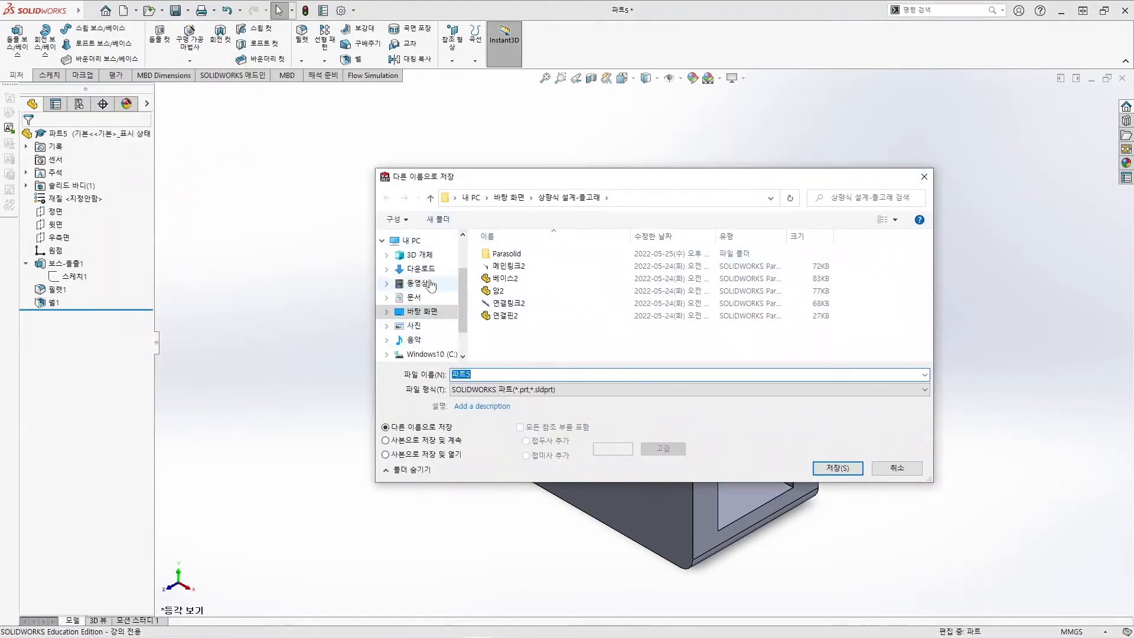
{"action": "left_click", "coordinate": [412, 240]}
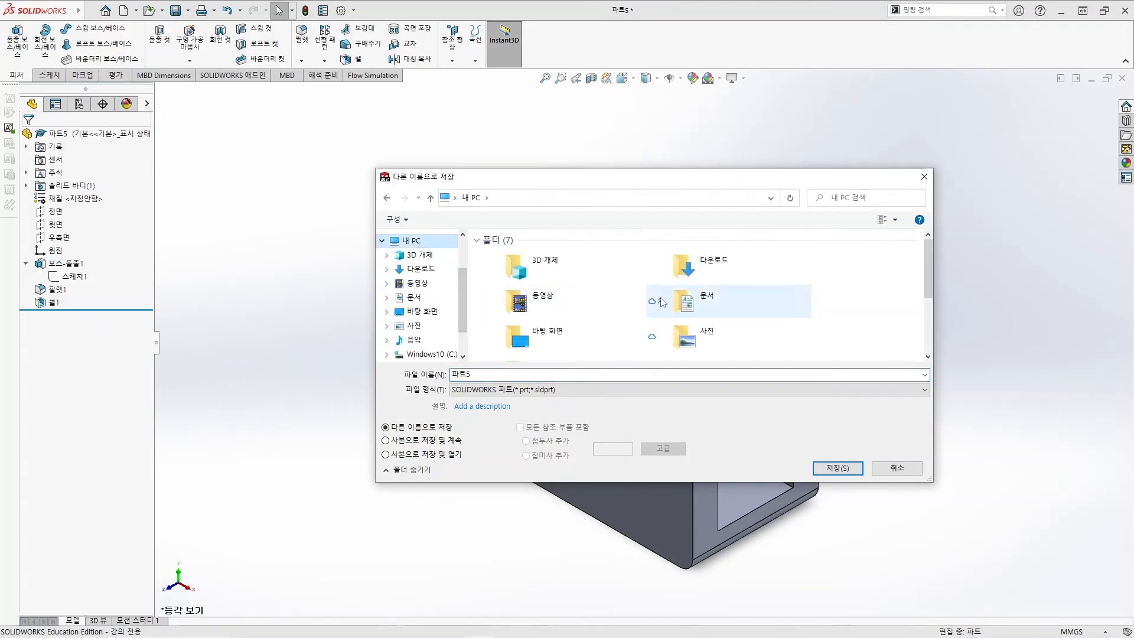
{"action": "scroll", "coordinate": [667, 306], "scroll_direction": "down", "scroll_amount": 3}
{"action": "scroll", "coordinate": [680, 307], "scroll_direction": "up", "scroll_amount": 1}
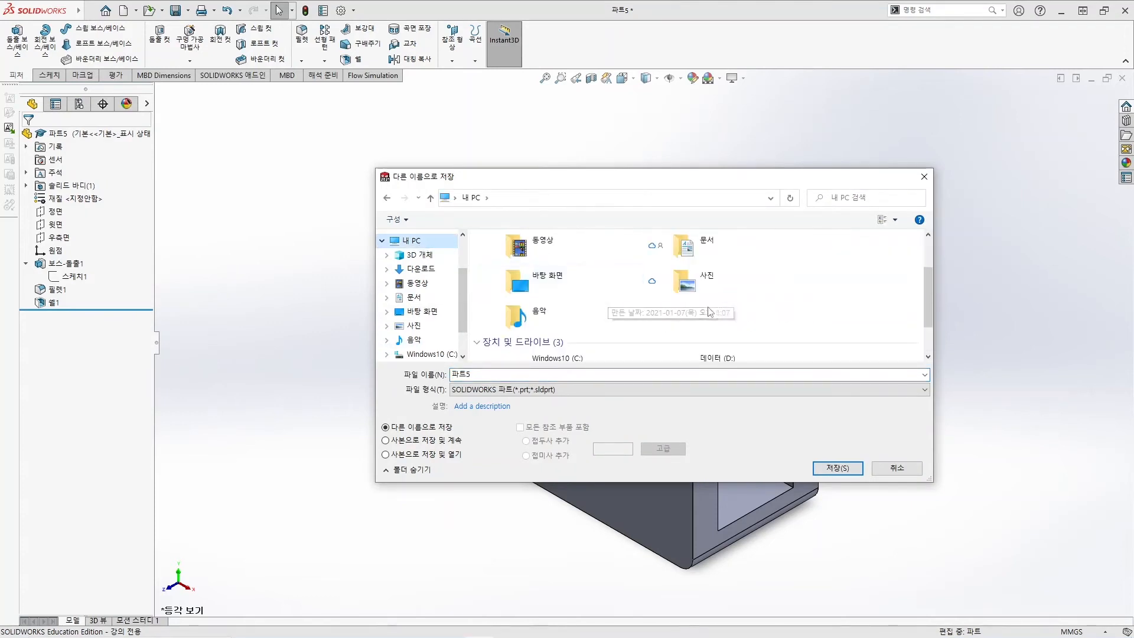
{"action": "scroll", "coordinate": [706, 311], "scroll_direction": "down", "scroll_amount": 1}
{"action": "double_click", "coordinate": [638, 308]}
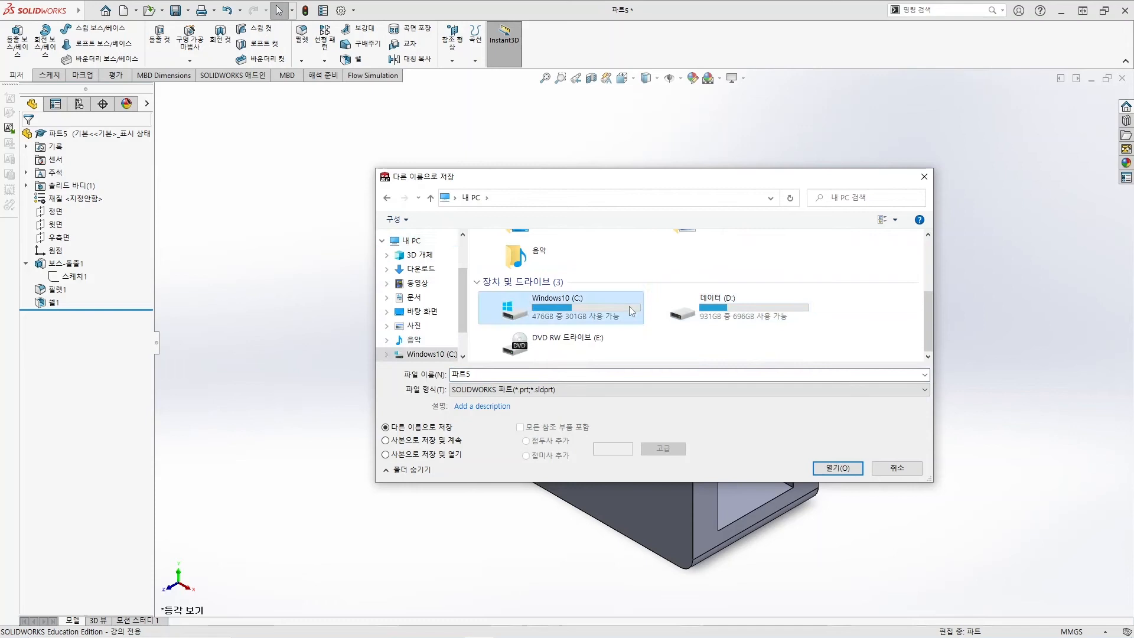
{"action": "scroll", "coordinate": [697, 309], "scroll_direction": "down", "scroll_amount": 5}
{"action": "double_click", "coordinate": [626, 344]}
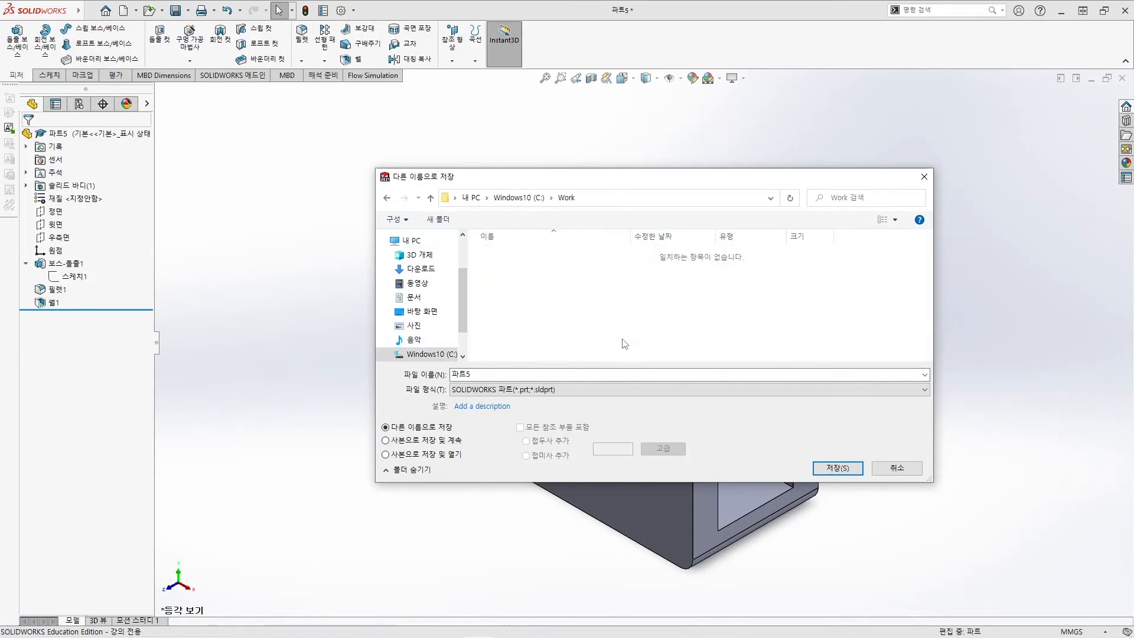
{"action": "double_click", "coordinate": [566, 373]}
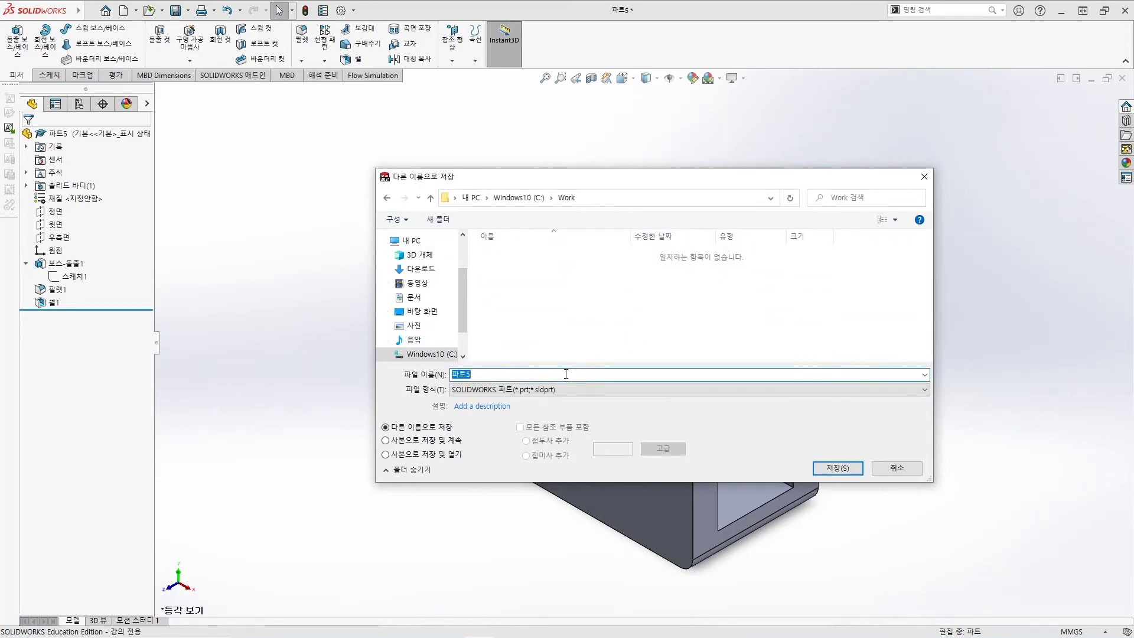
{"action": "type", "text": "베이스"}
{"action": "key", "text": "Return"}
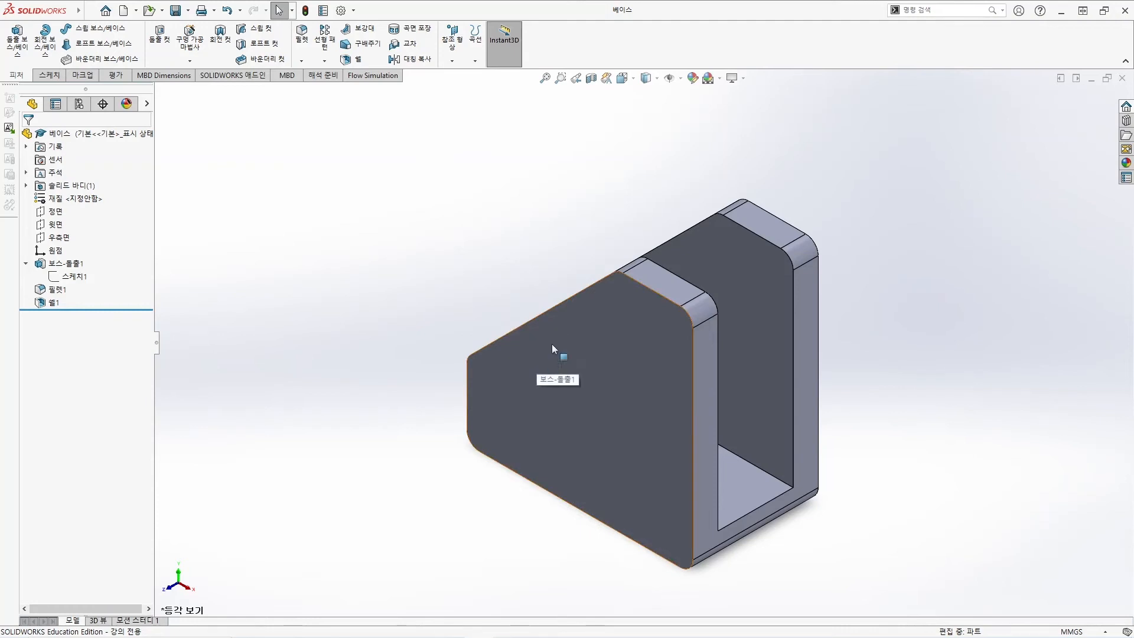
Start a new sketch on the front plane (정면) and view it face-on.
{"action": "left_click", "coordinate": [57, 212]}
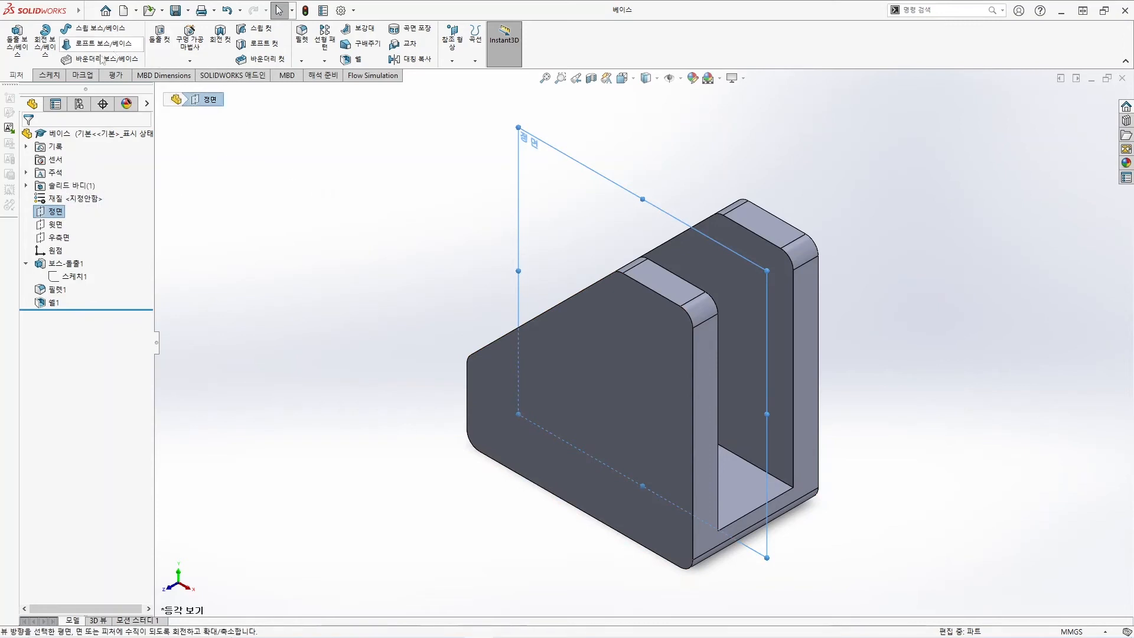
{"action": "left_click", "coordinate": [50, 75]}
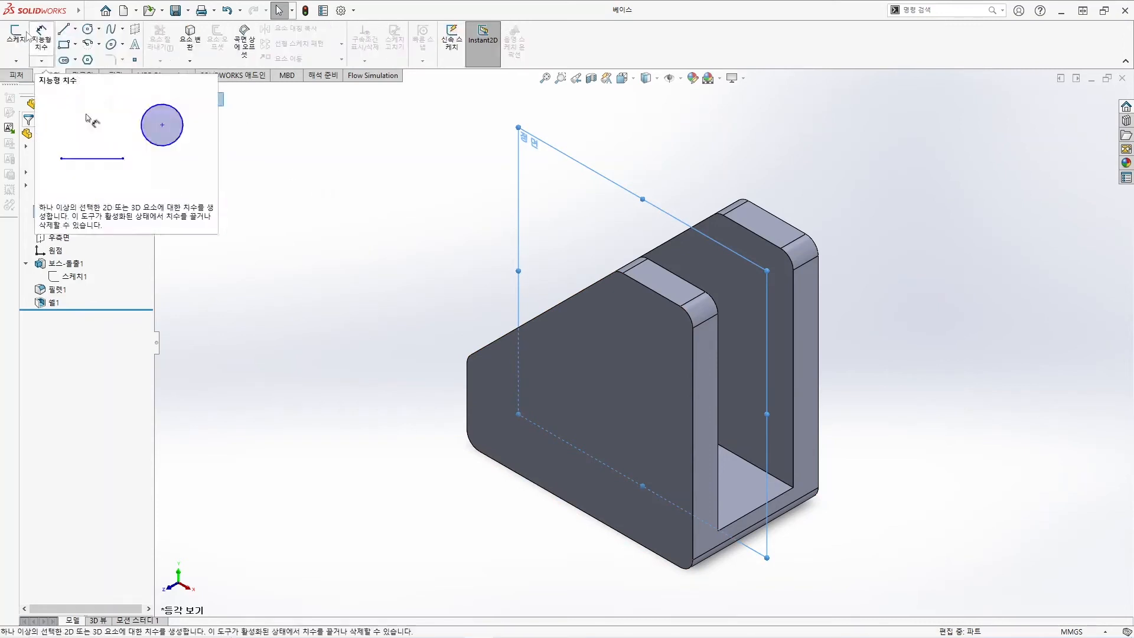
{"action": "left_click", "coordinate": [18, 36]}
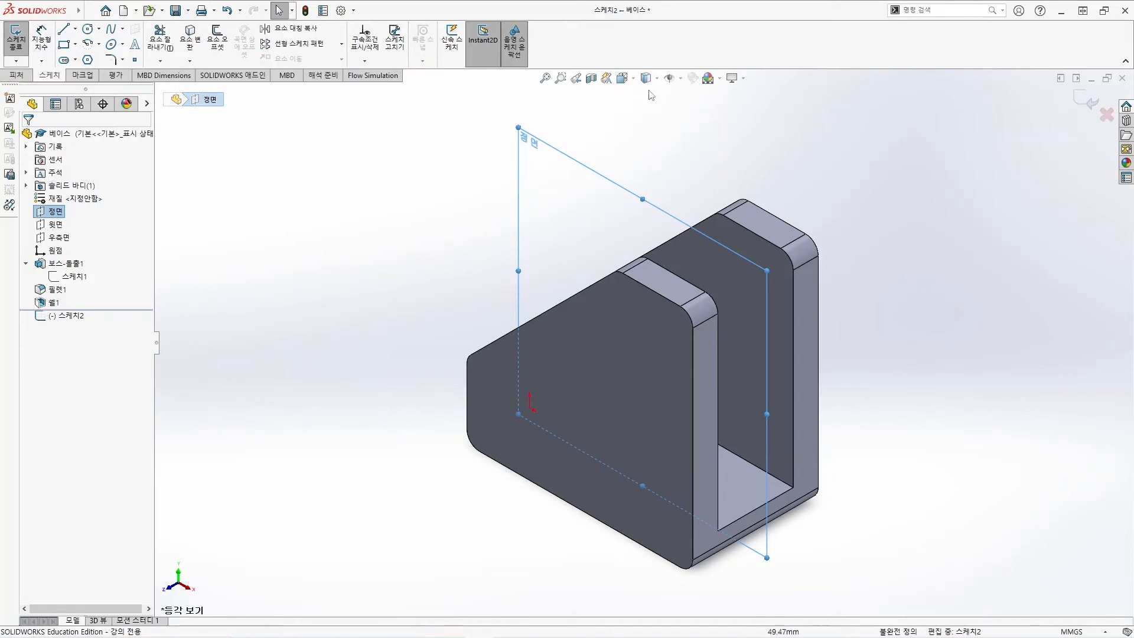
{"action": "key", "text": "ctrl+8"}
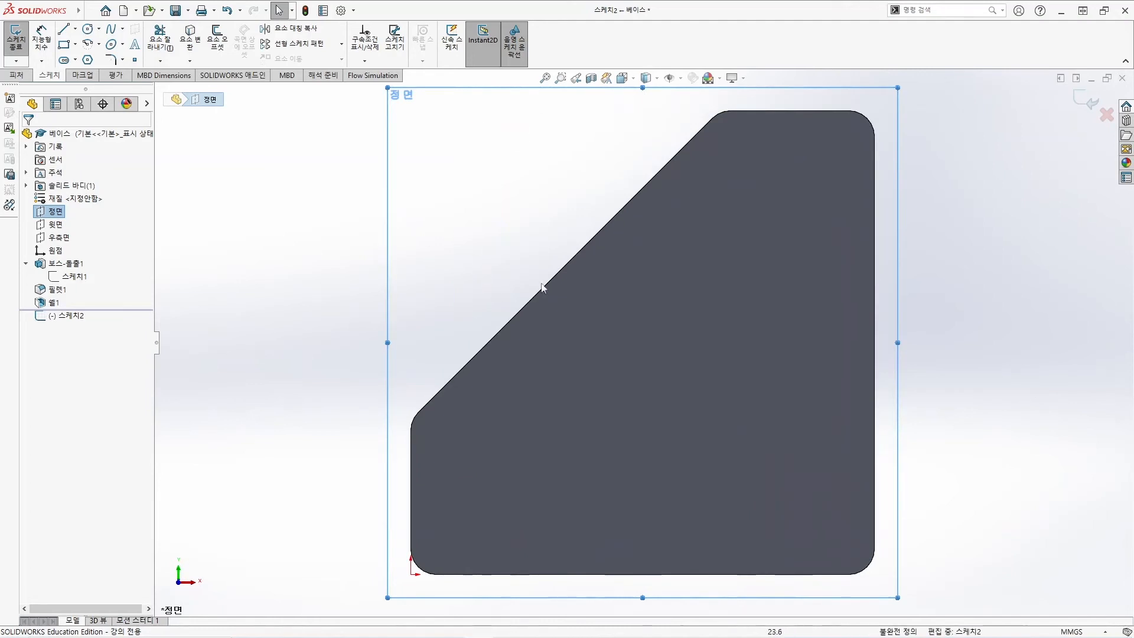
{"action": "scroll", "coordinate": [743, 228], "scroll_direction": "down", "scroll_amount": 2}
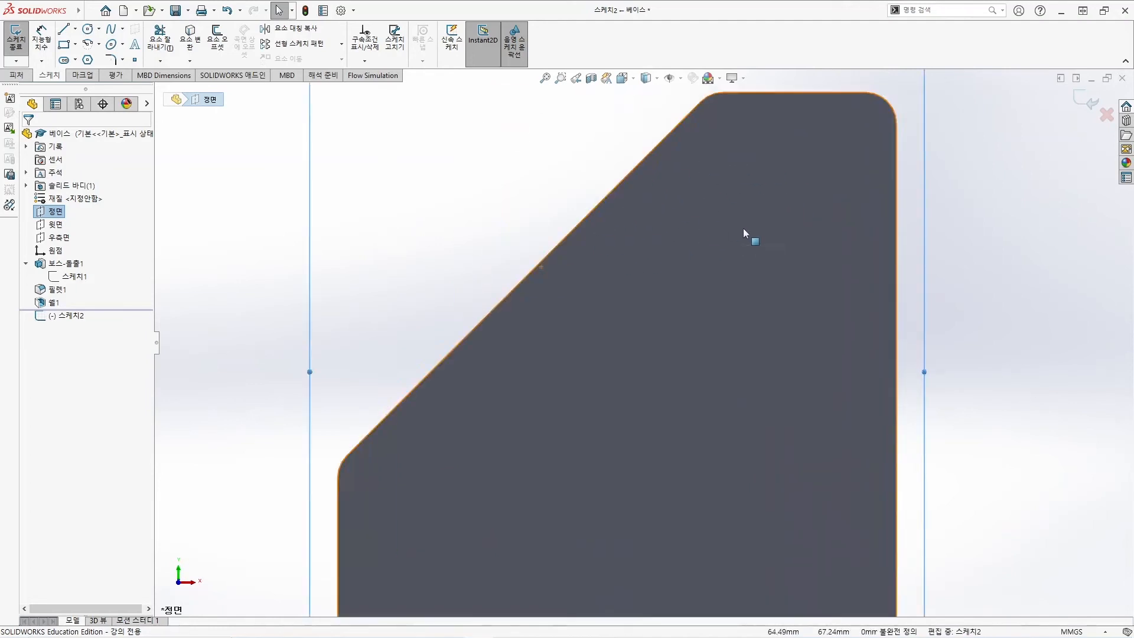
{"action": "key", "text": "f"}
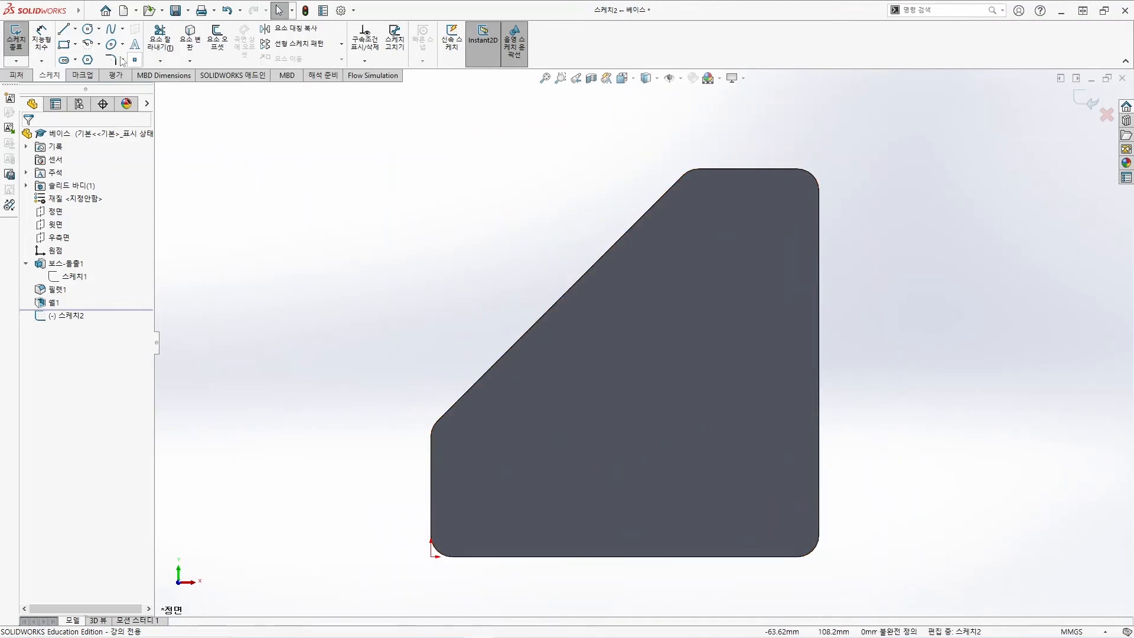
Sketch two circles inside the profile, centred at about (12, 29) mm and (71, 75) mm from the origin.
{"action": "left_click", "coordinate": [88, 29]}
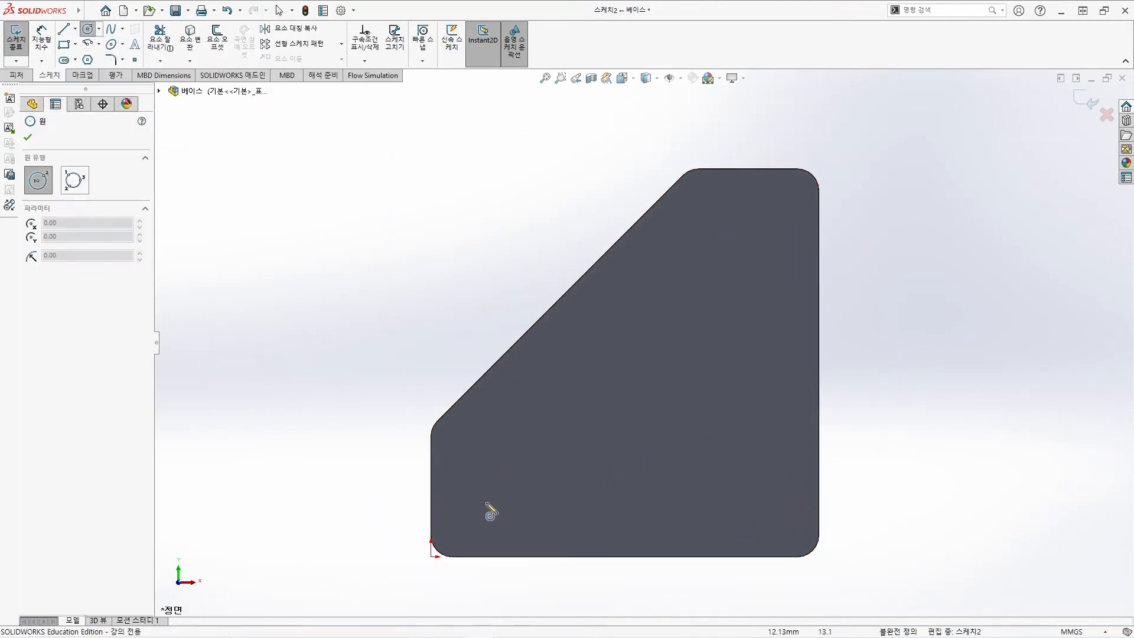
{"action": "left_click", "coordinate": [484, 430]}
{"action": "left_click", "coordinate": [494, 440]}
{"action": "left_click", "coordinate": [738, 234]}
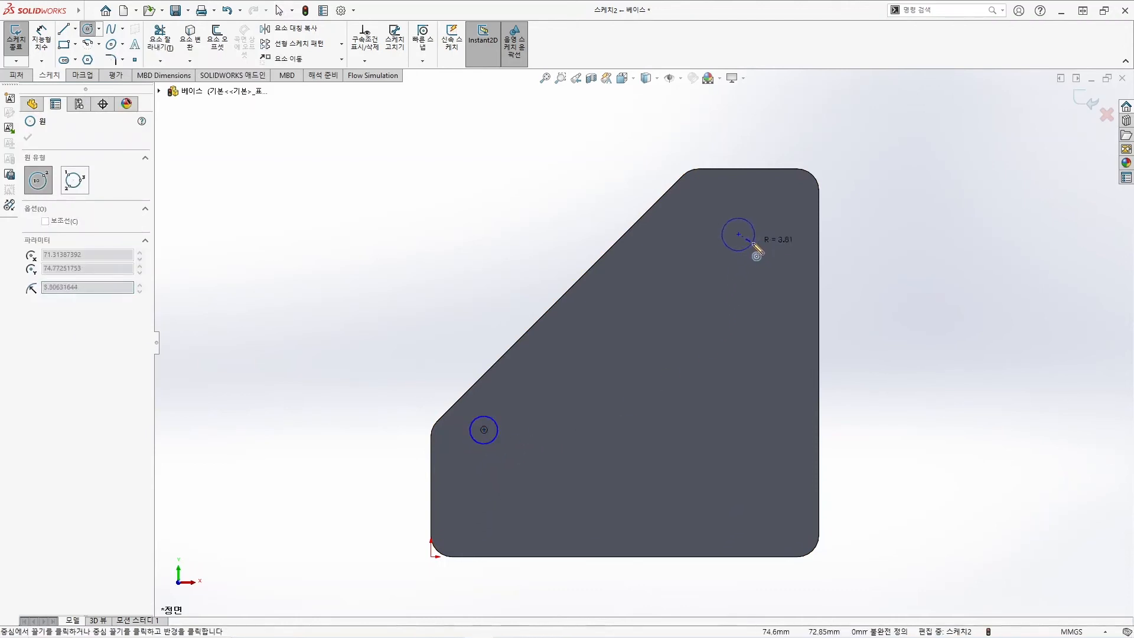
{"action": "left_click", "coordinate": [755, 248]}
{"action": "key", "text": "Escape"}
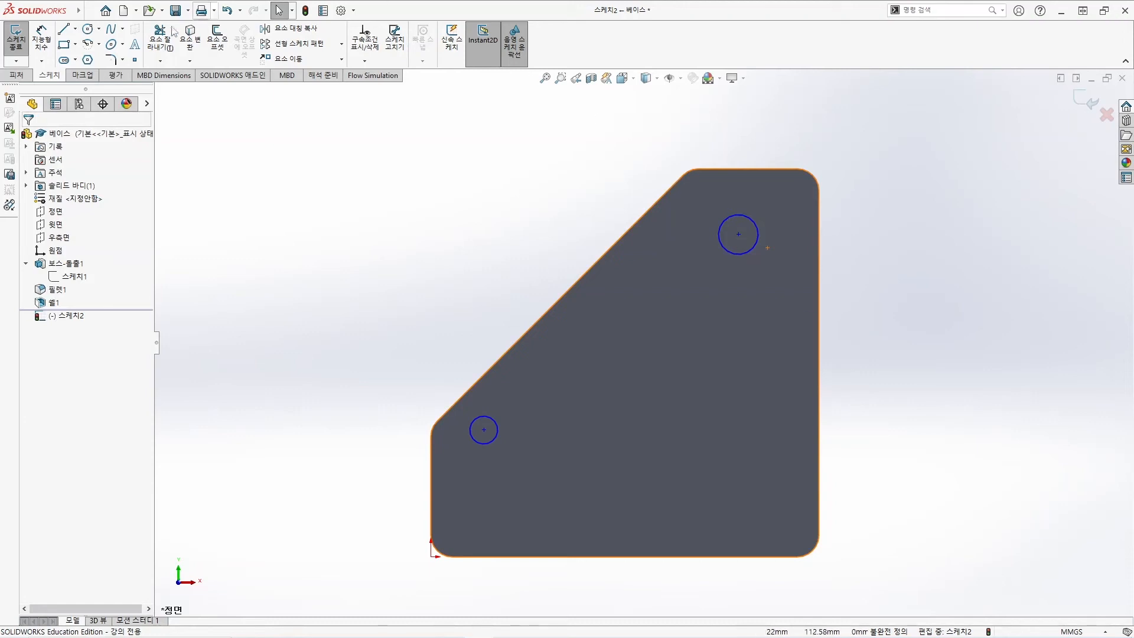
Dimension the diameter of the lower circle as 5 mm.
{"action": "left_click", "coordinate": [52, 48]}
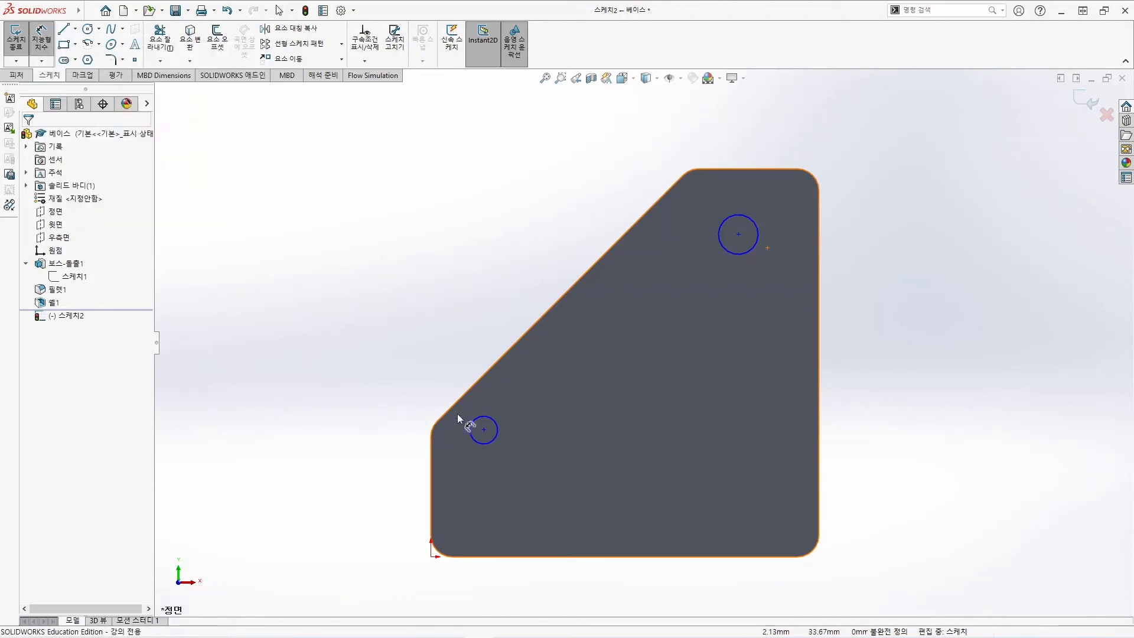
{"action": "left_click", "coordinate": [474, 420]}
{"action": "left_click", "coordinate": [432, 380]}
{"action": "type", "text": "5"}
{"action": "key", "text": "Return"}
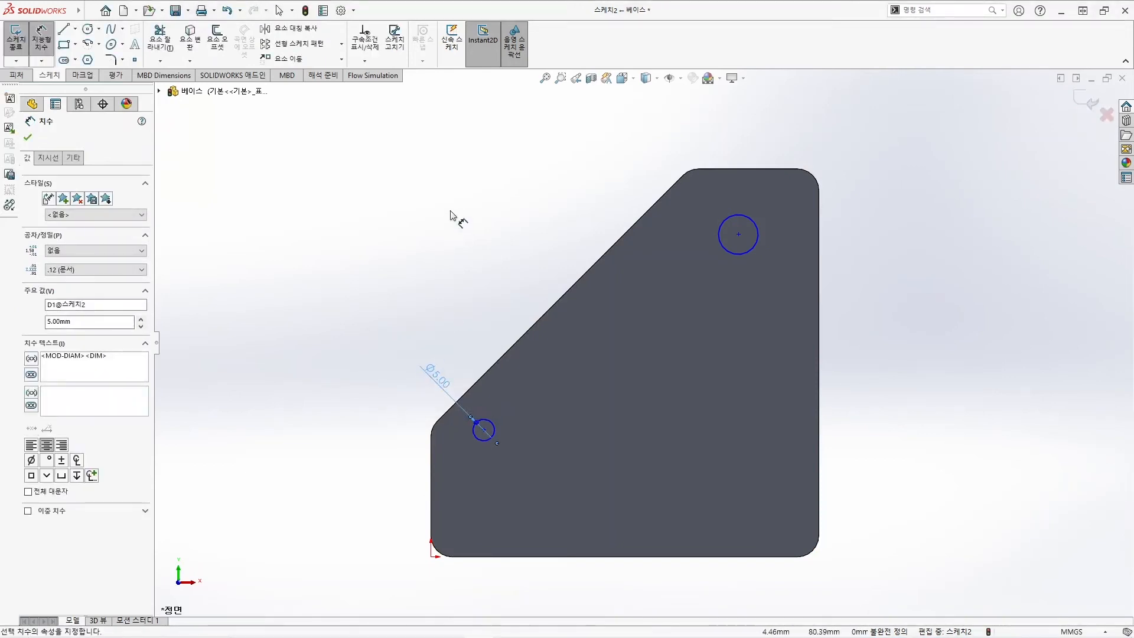
{"action": "key", "text": "Escape"}
Add an equal relation between the lower and upper circles.
{"action": "left_click", "coordinate": [494, 423]}
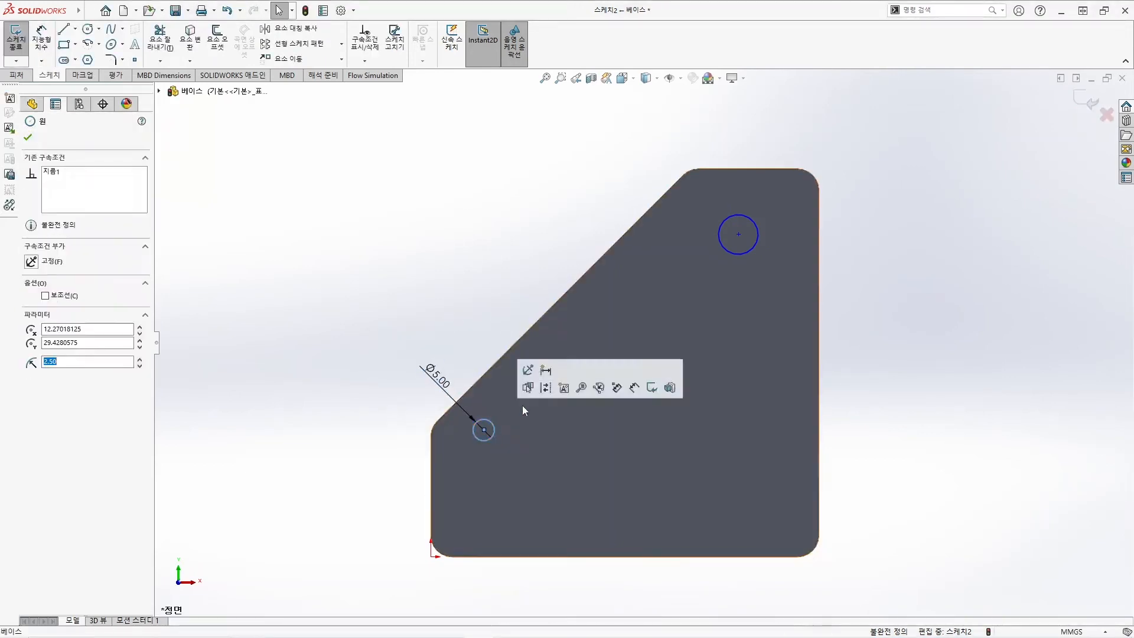
{"action": "left_click", "coordinate": [756, 243], "text": "ctrl"}
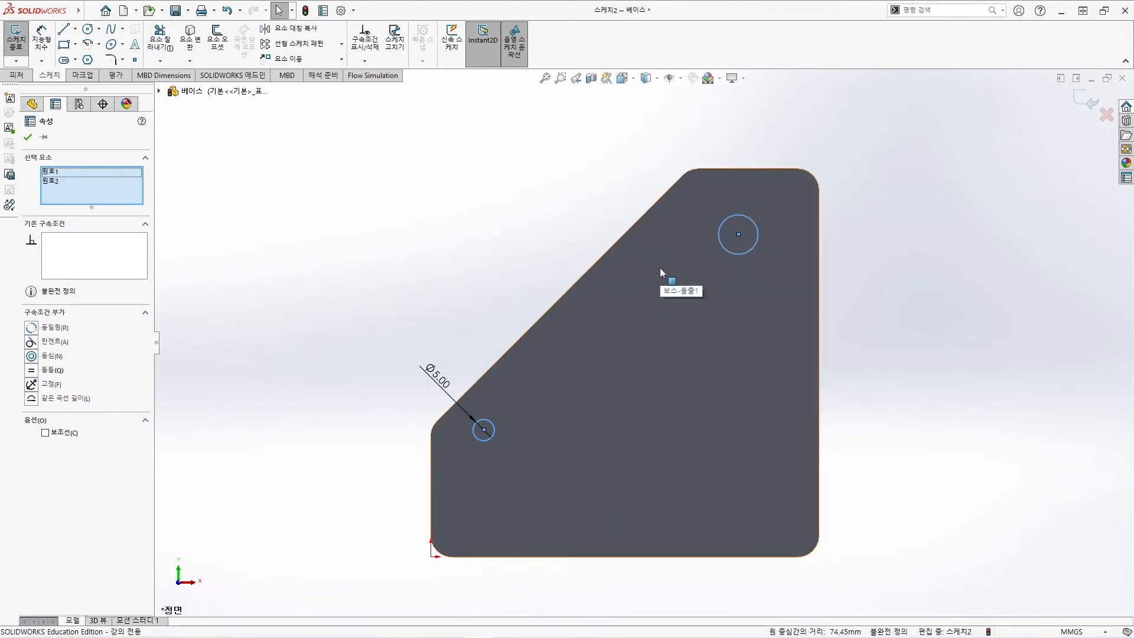
{"action": "left_click", "coordinate": [32, 370]}
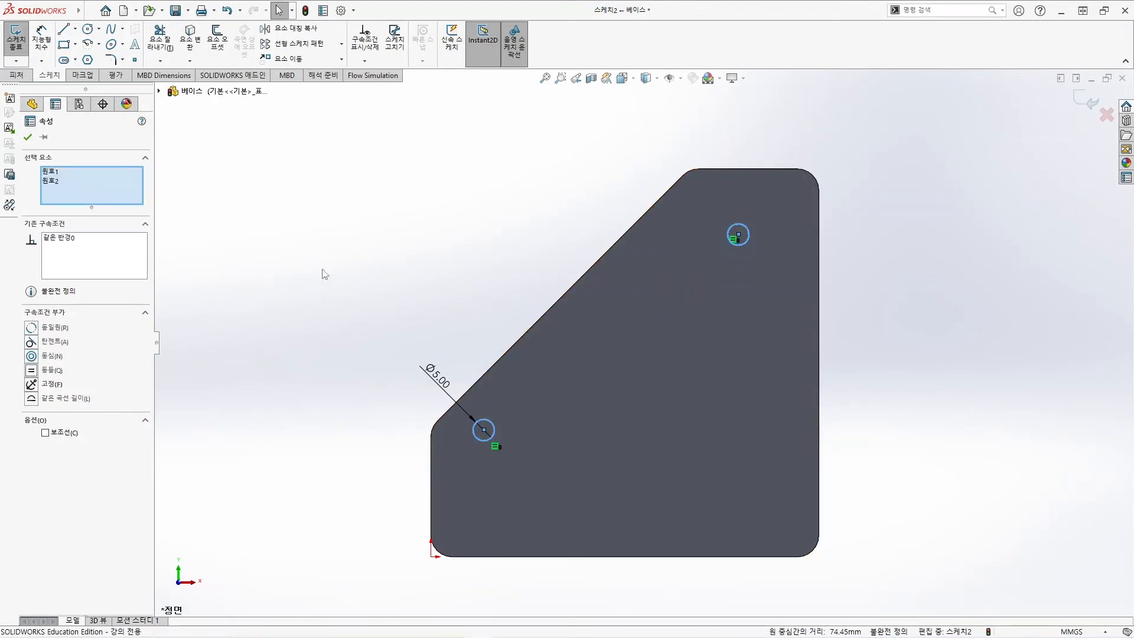
Move the lower circle's centre to about (19, 33) mm and the upper circle's centre to about (69, 73) mm from the origin.
{"action": "left_click", "coordinate": [387, 241]}
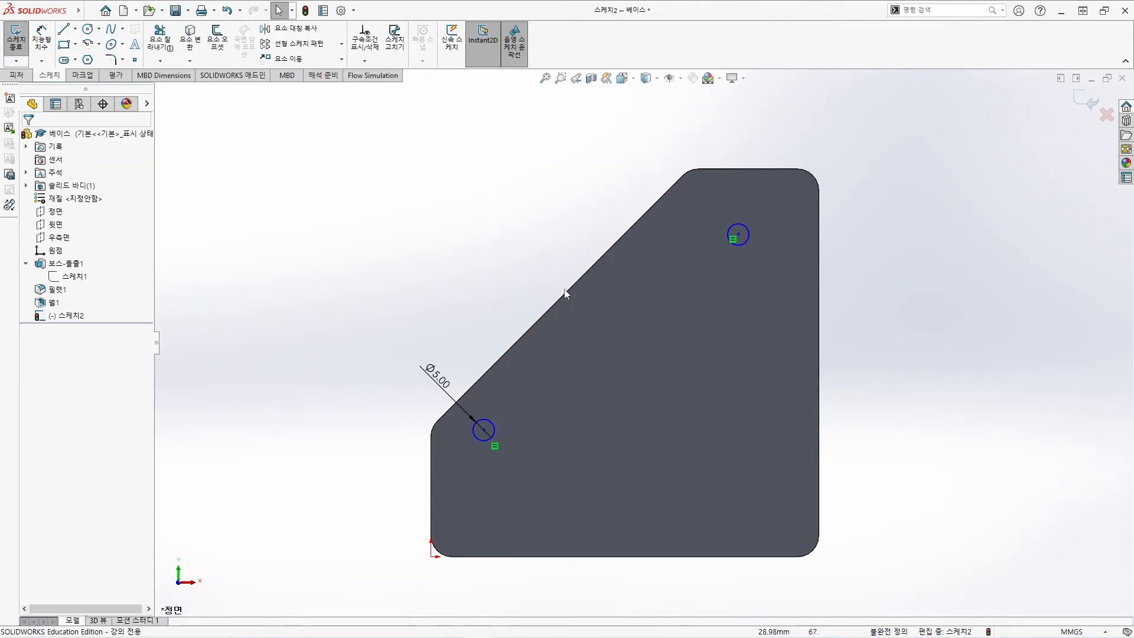
{"action": "left_click_drag", "start_coordinate": [484, 430], "coordinate": [515, 414]}
{"action": "mouse_move", "coordinate": [739, 236]}
{"action": "left_mouse_down"}
{"action": "mouse_move", "coordinate": [759, 283]}
{"action": "mouse_move", "coordinate": [731, 241]}
{"action": "left_mouse_up"}
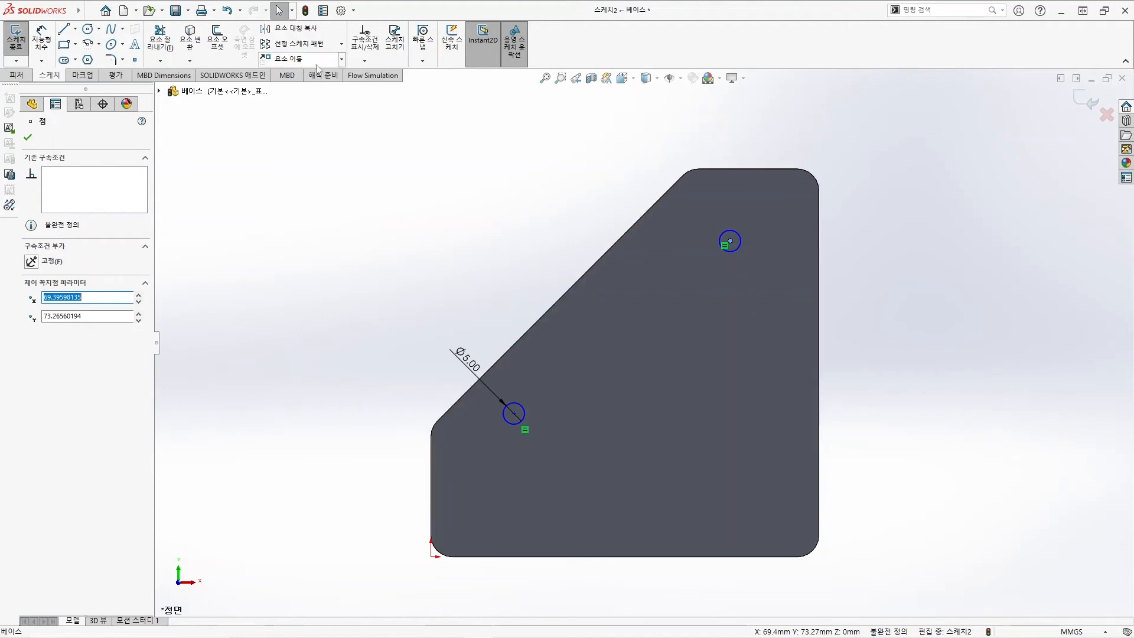
Dimension the horizontal distance from the origin to the lower circle's centre as 20 mm.
{"action": "left_click", "coordinate": [41, 36]}
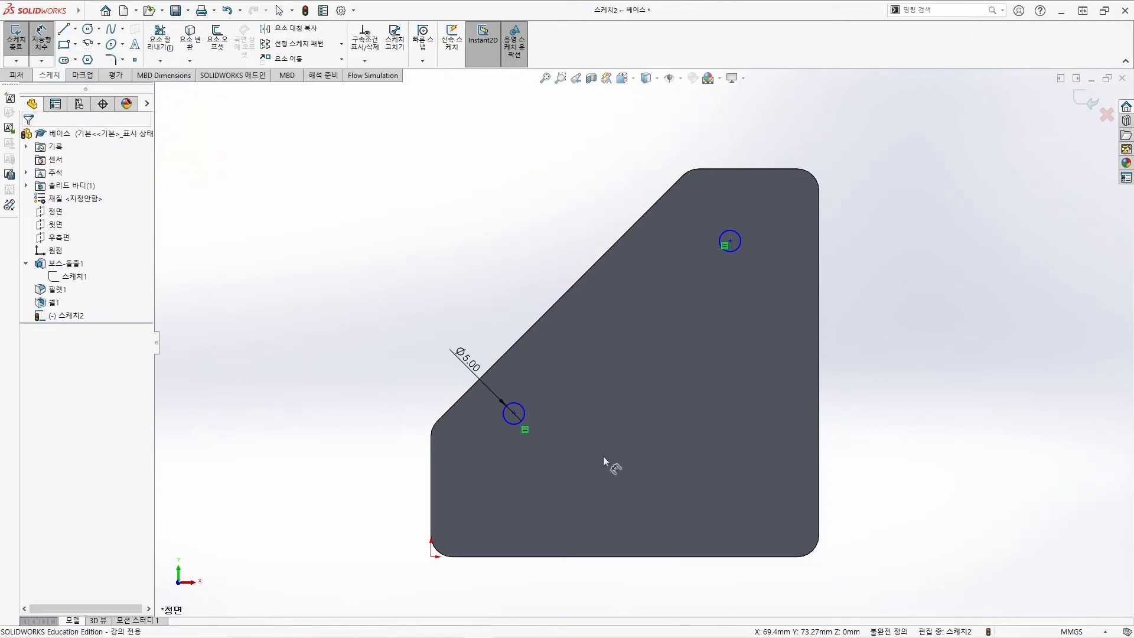
{"action": "left_click", "coordinate": [435, 558]}
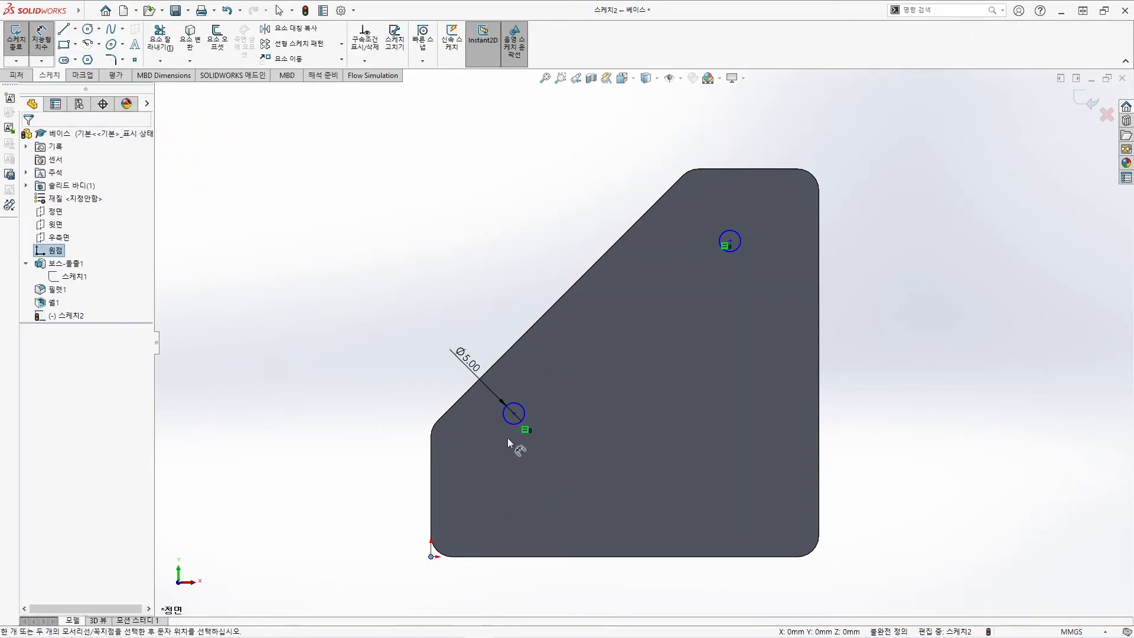
{"action": "left_click", "coordinate": [515, 415]}
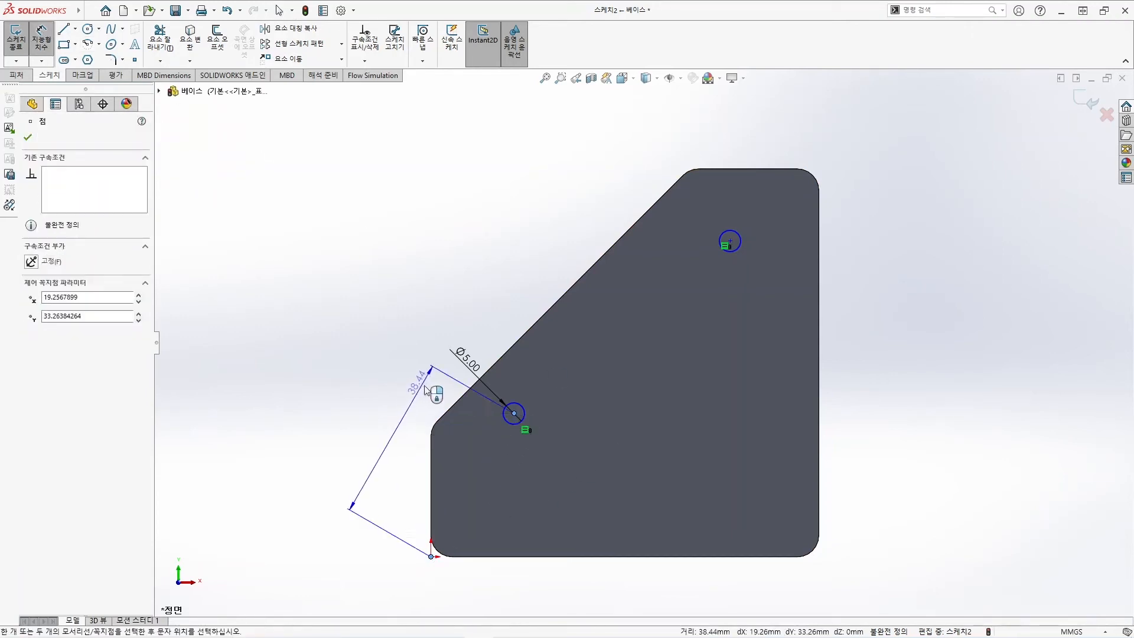
{"action": "left_click", "coordinate": [480, 313]}
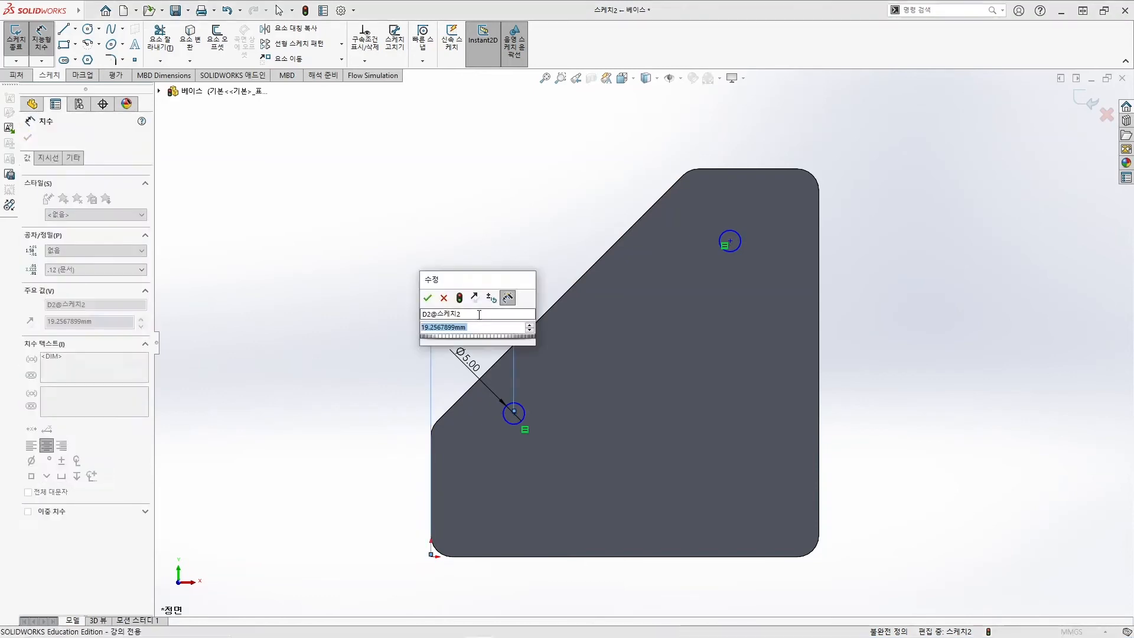
{"action": "type", "text": "20"}
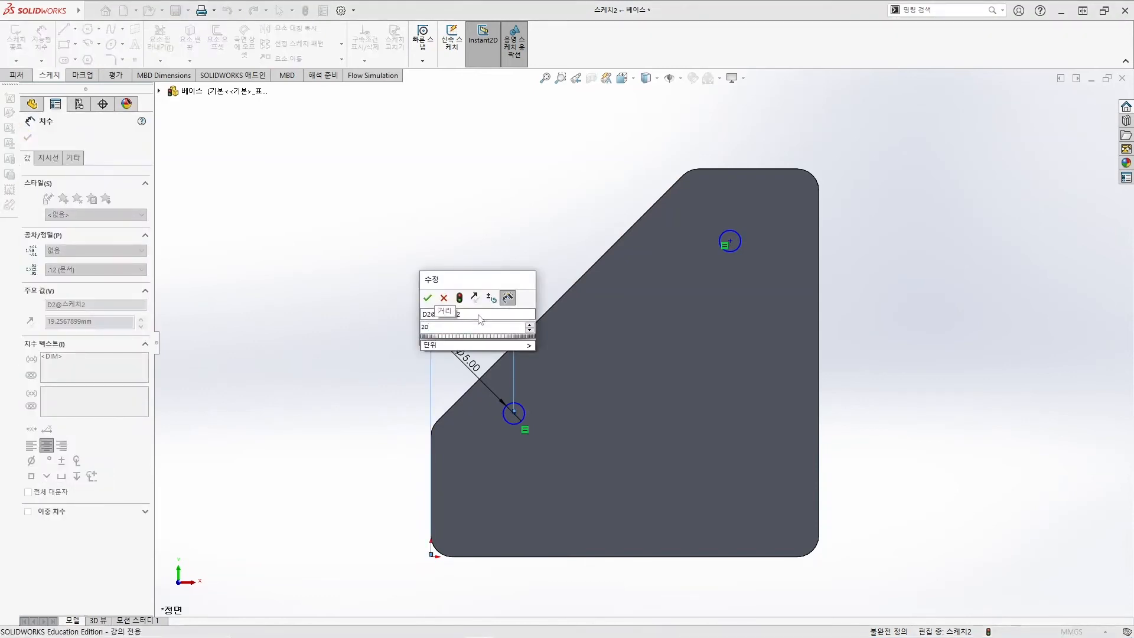
{"action": "key", "text": "Return"}
{"action": "left_click", "coordinate": [431, 556]}
{"action": "left_click", "coordinate": [517, 412]}
{"action": "key", "text": "Escape"}
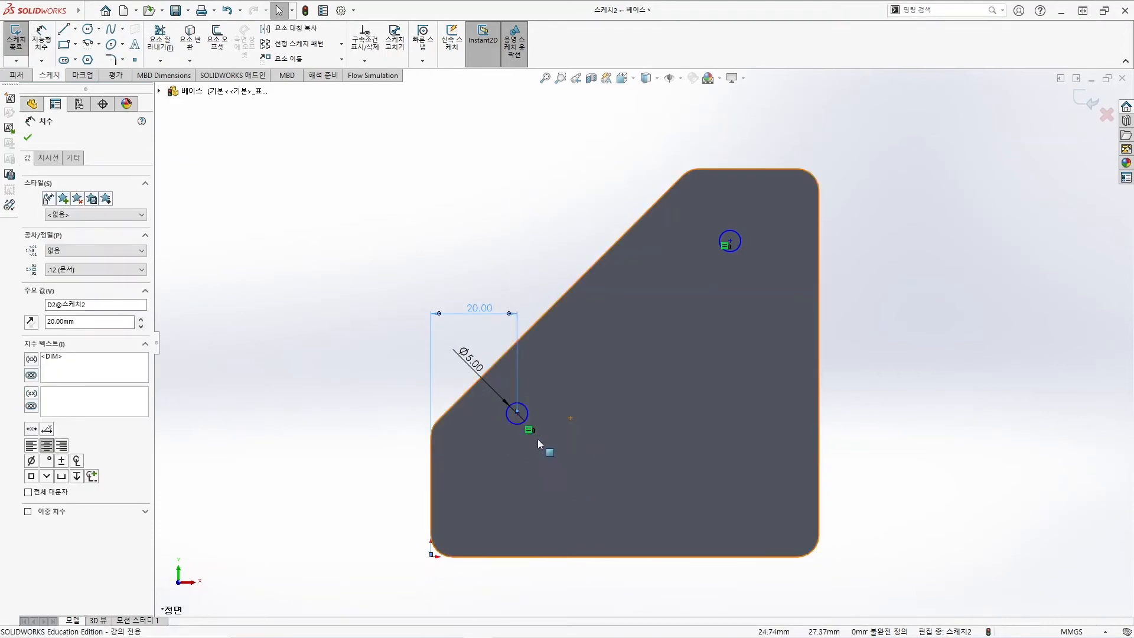
{"action": "key", "text": "Escape"}
Dimension the vertical distance from the origin to the lower circle's centre as 30 mm.
{"action": "left_click", "coordinate": [42, 36]}
{"action": "left_click", "coordinate": [517, 414]}
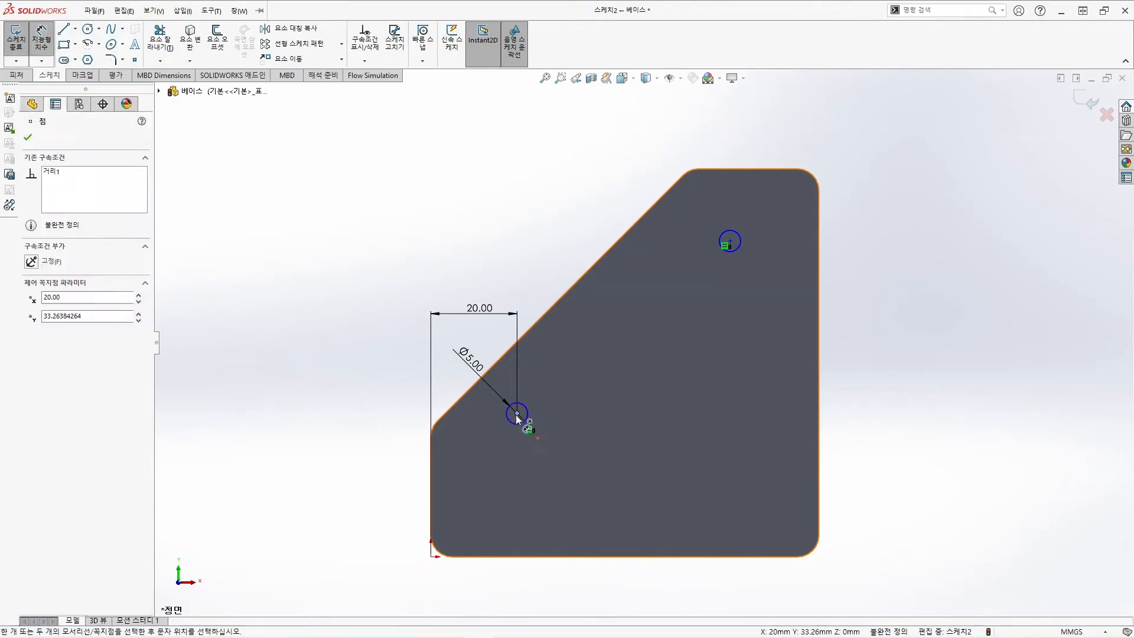
{"action": "left_click", "coordinate": [431, 556]}
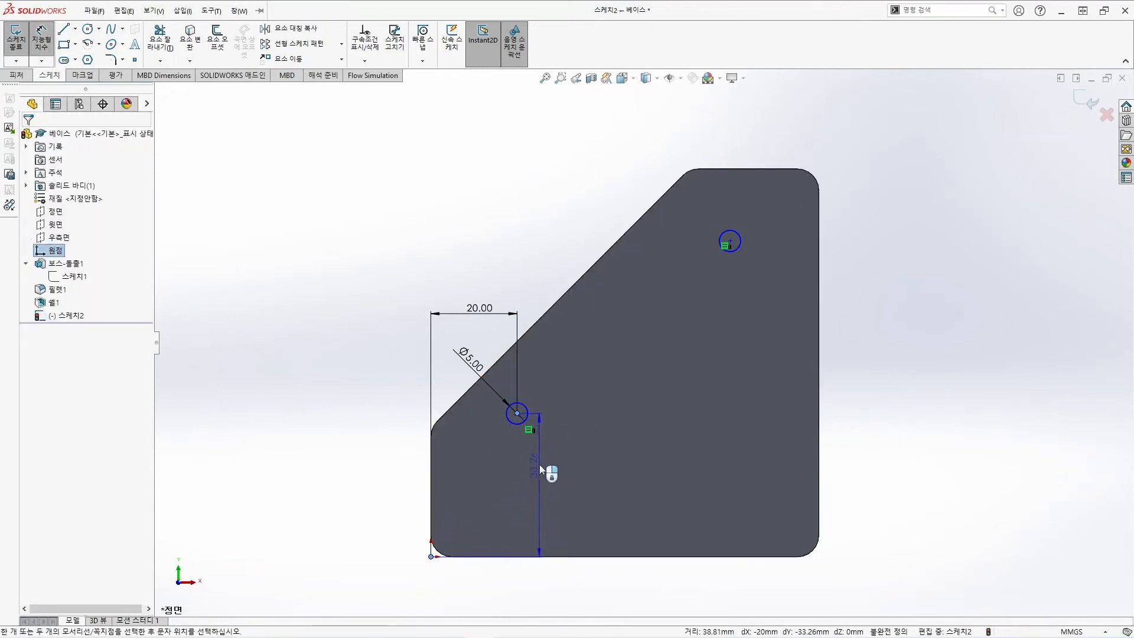
{"action": "left_click", "coordinate": [562, 485]}
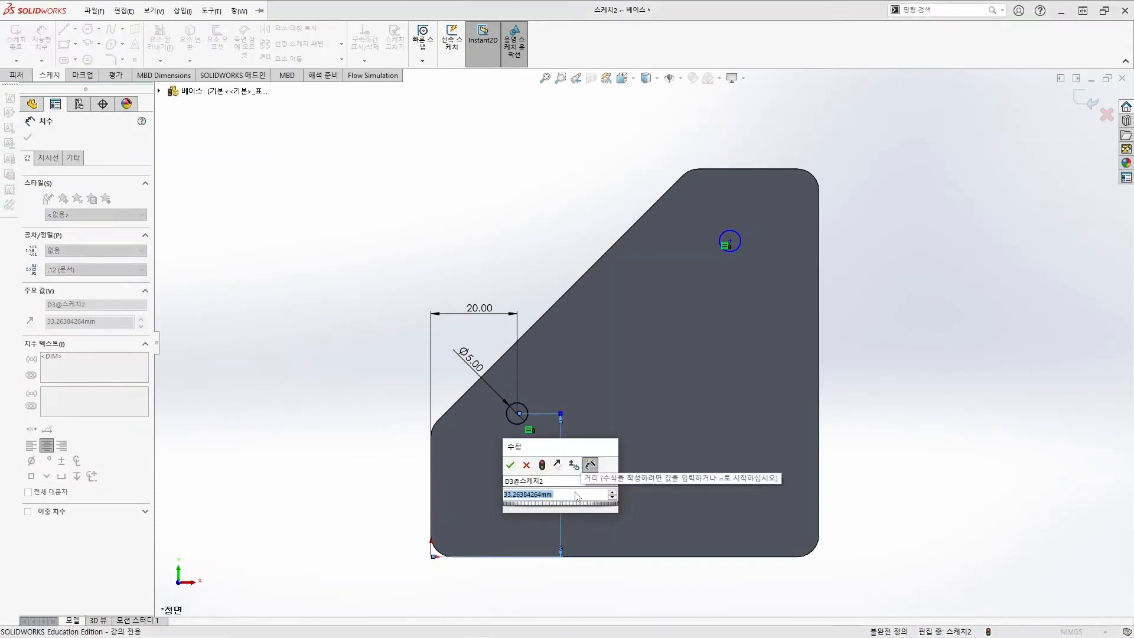
{"action": "type", "text": "30"}
{"action": "key", "text": "Return"}
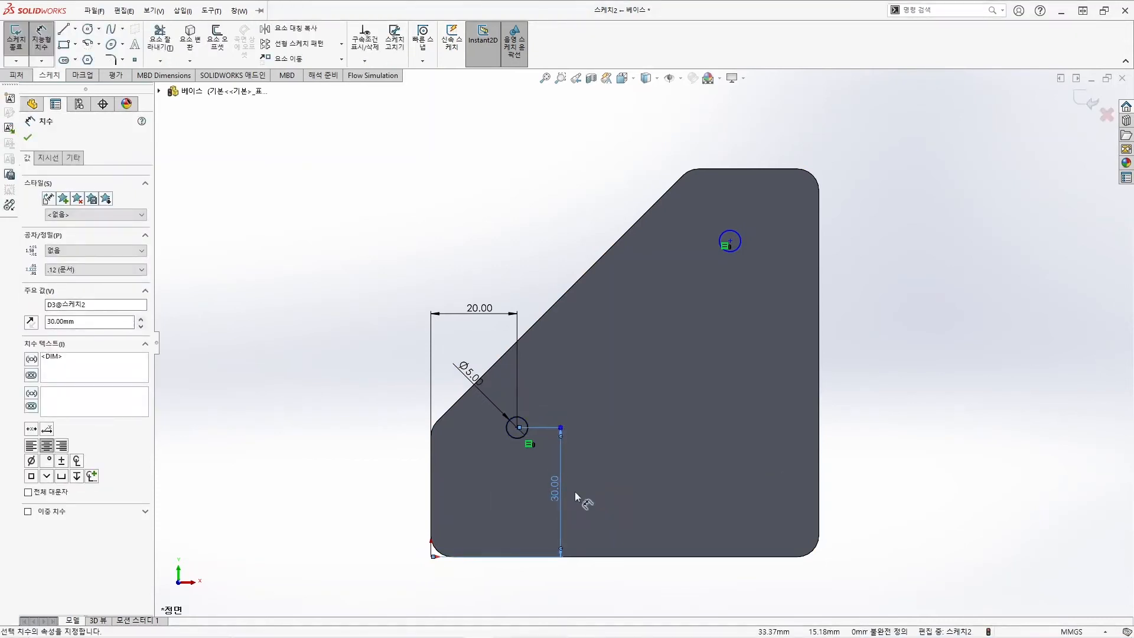
{"action": "left_click", "coordinate": [871, 385]}
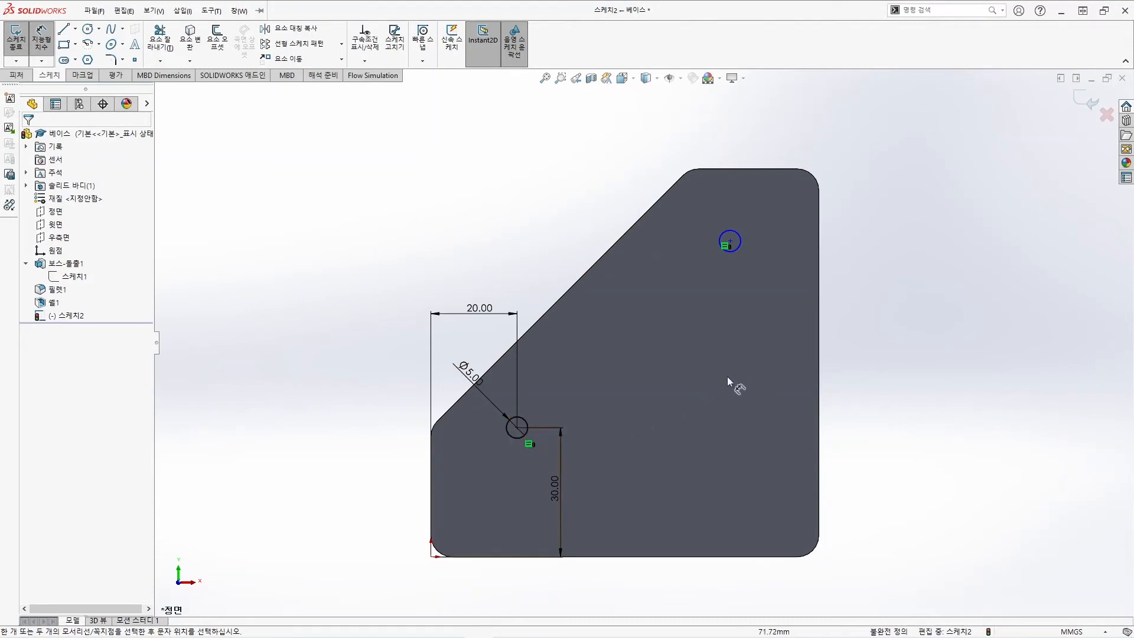
Dimension the horizontal distance between the two circle centres as 55 mm.
{"action": "left_click", "coordinate": [517, 427]}
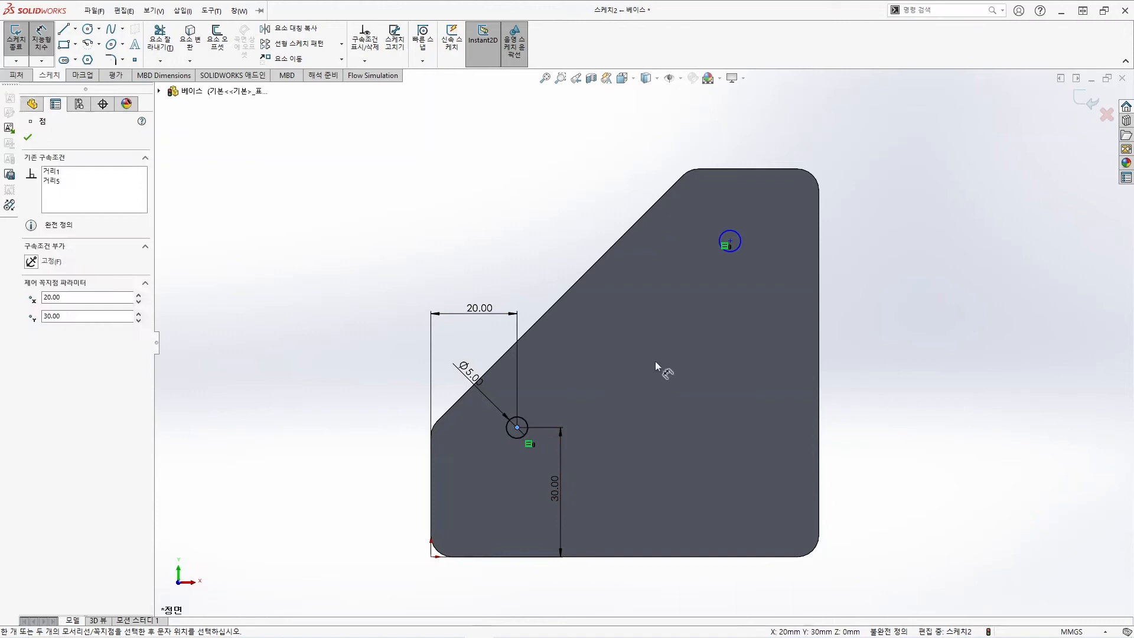
{"action": "left_click", "coordinate": [731, 242]}
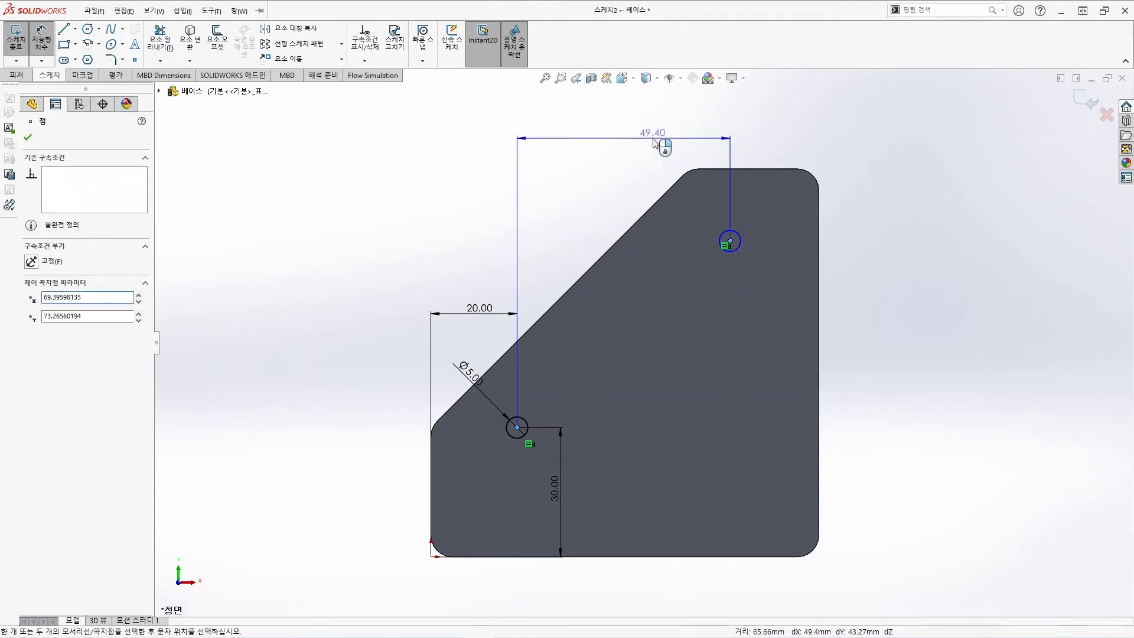
{"action": "left_click", "coordinate": [654, 143]}
{"action": "type", "text": "55"}
{"action": "key", "text": "Return"}
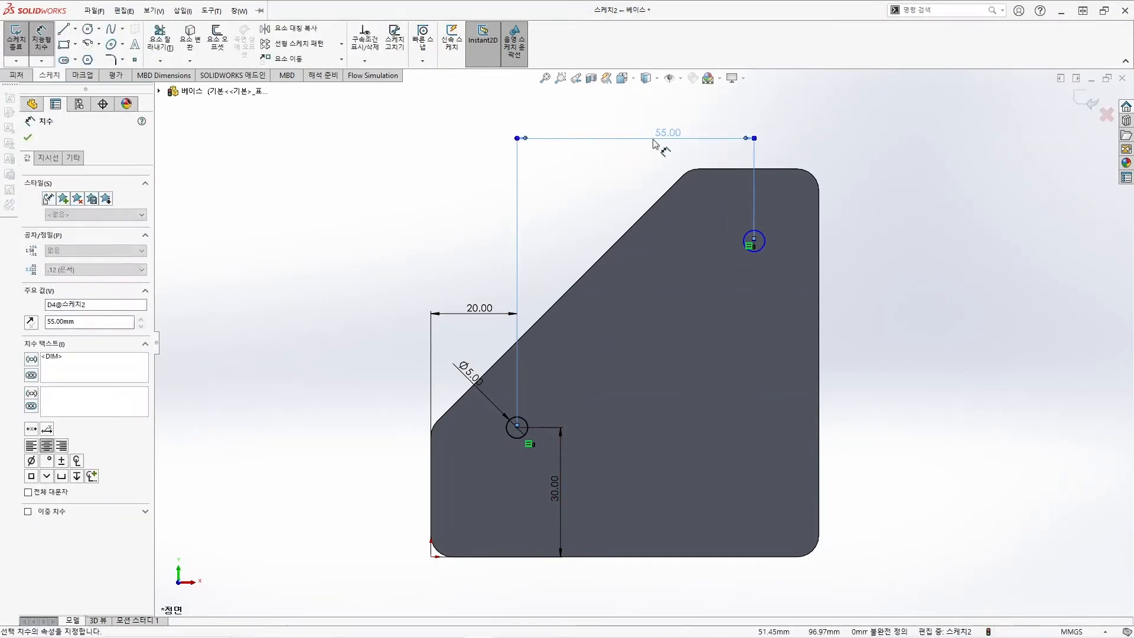
{"action": "left_click", "coordinate": [987, 228]}
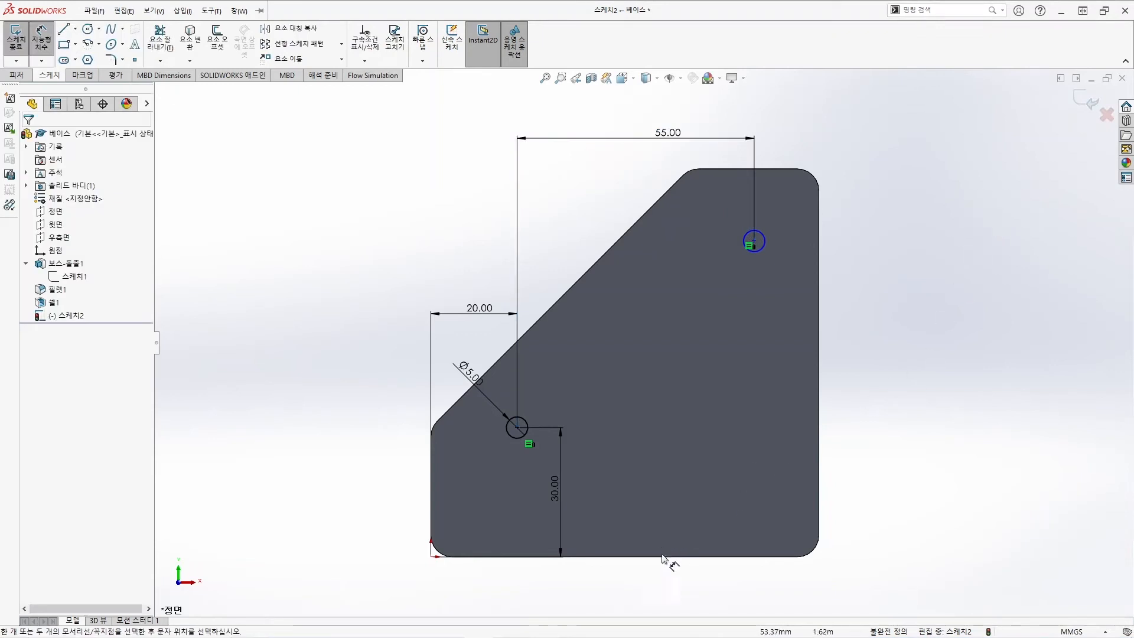
Dimension the upper circle's centre 80 mm above the profile's lower edge and exit the sketch.
{"action": "left_click", "coordinate": [762, 558]}
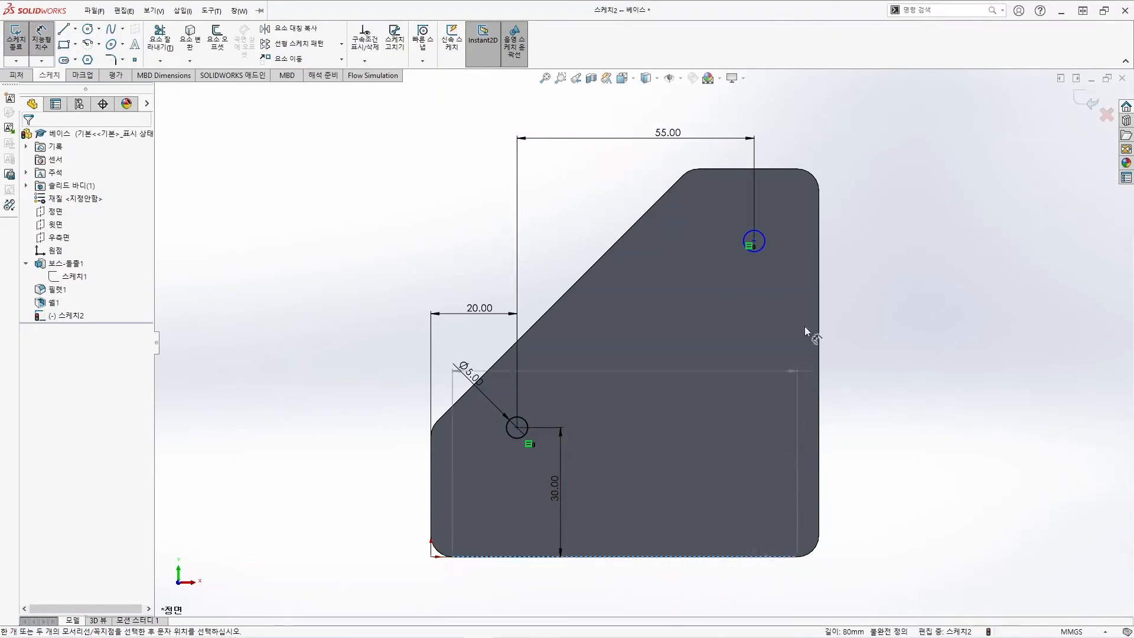
{"action": "left_click", "coordinate": [756, 243]}
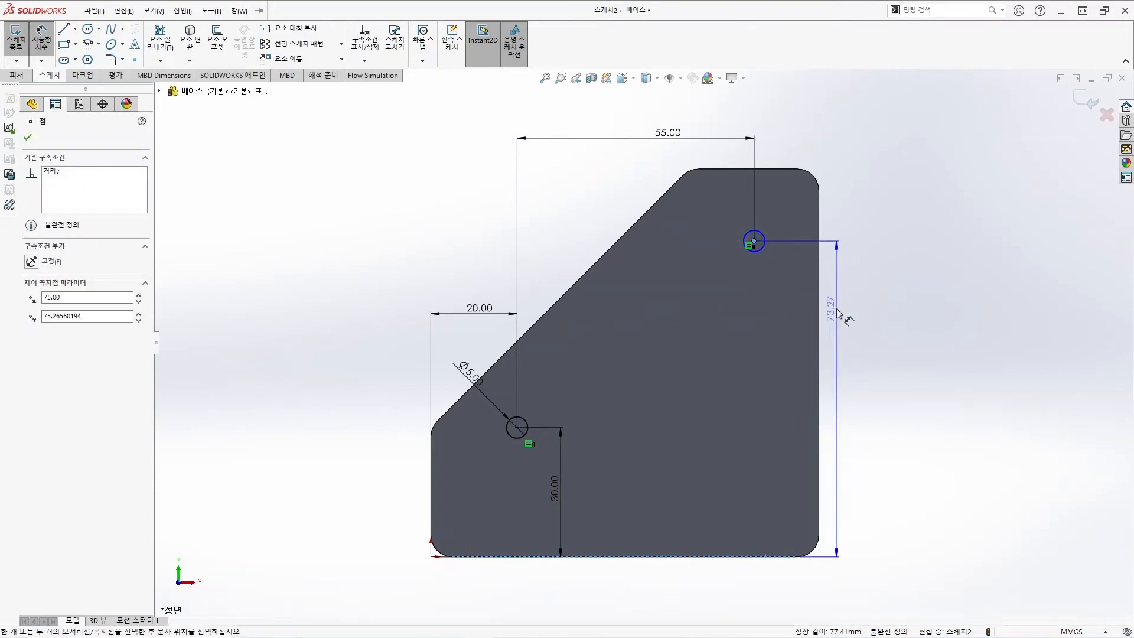
{"action": "left_click", "coordinate": [856, 387]}
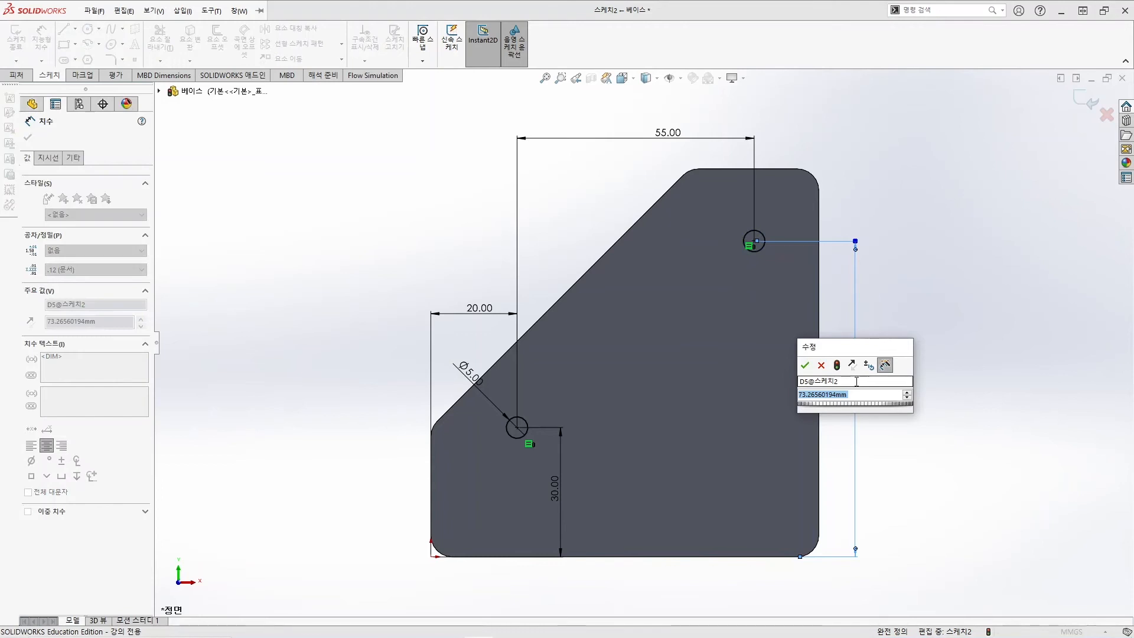
{"action": "type", "text": "50"}
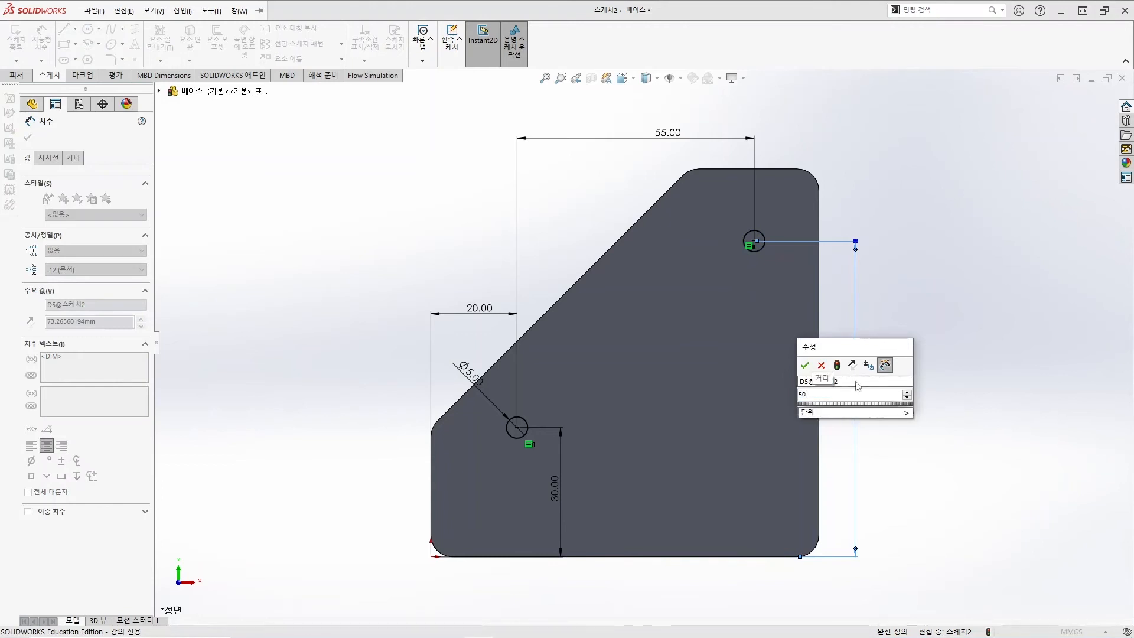
{"action": "key", "text": "BackSpace"}
{"action": "key", "text": "BackSpace"}
{"action": "type", "text": "80"}
{"action": "key", "text": "Return"}
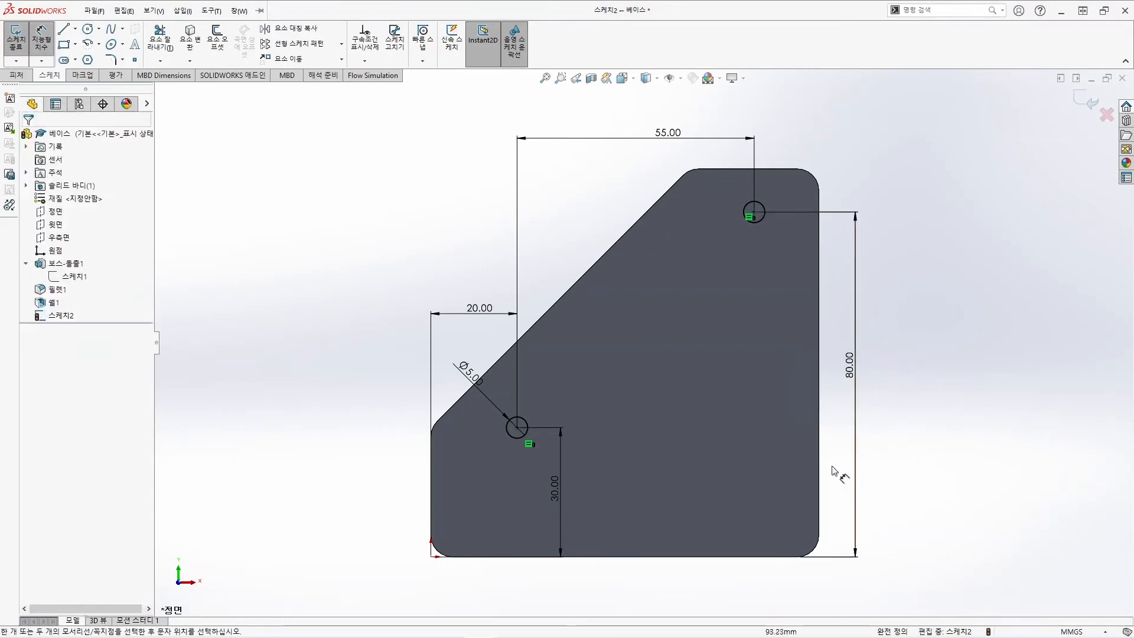
{"action": "left_click", "coordinate": [1081, 102]}
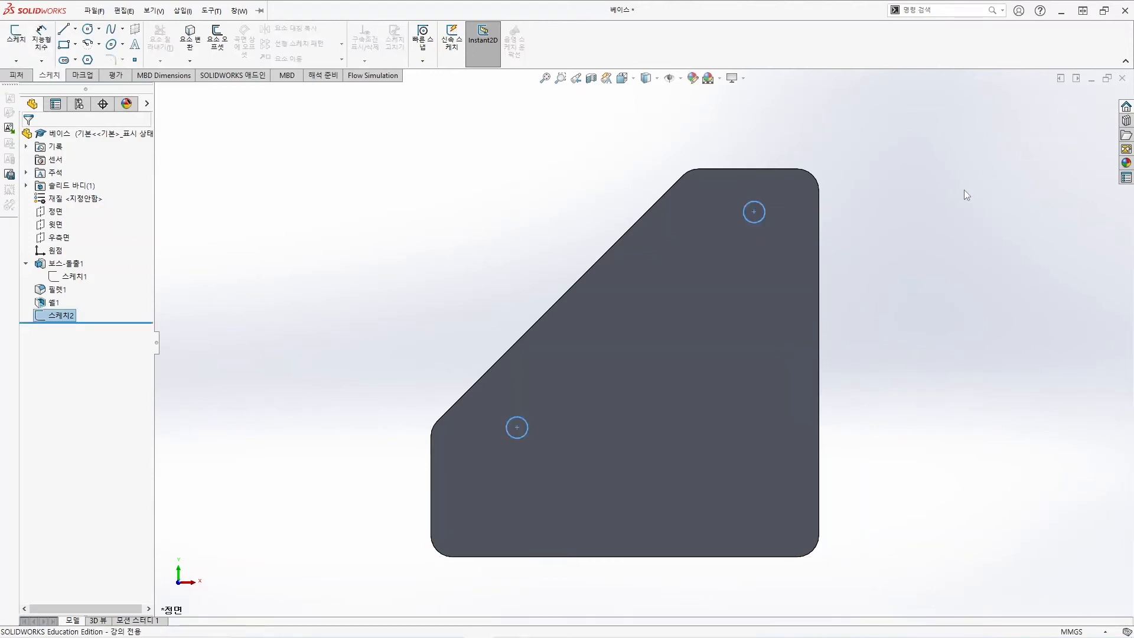
Extrude-cut the two-circle sketch through all in both directions (관통 - 양쪽) and save the part in isometric view.
{"action": "key", "text": "ctrl+7"}
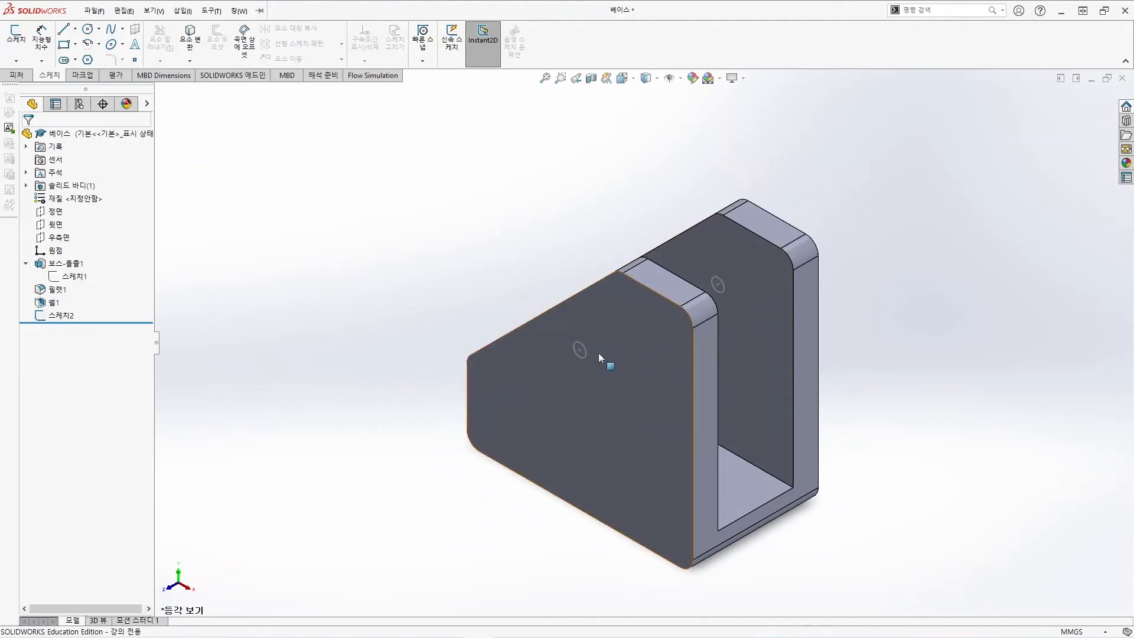
{"action": "middle_click_drag", "start_coordinate": [887, 343], "coordinate": [861, 403]}
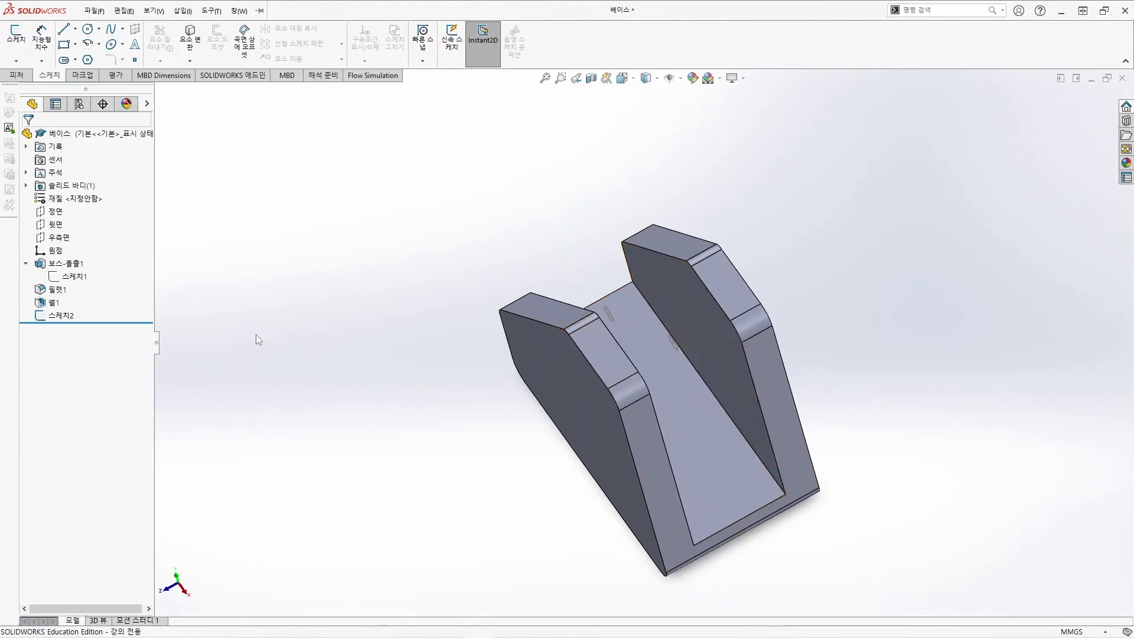
{"action": "left_click", "coordinate": [56, 317]}
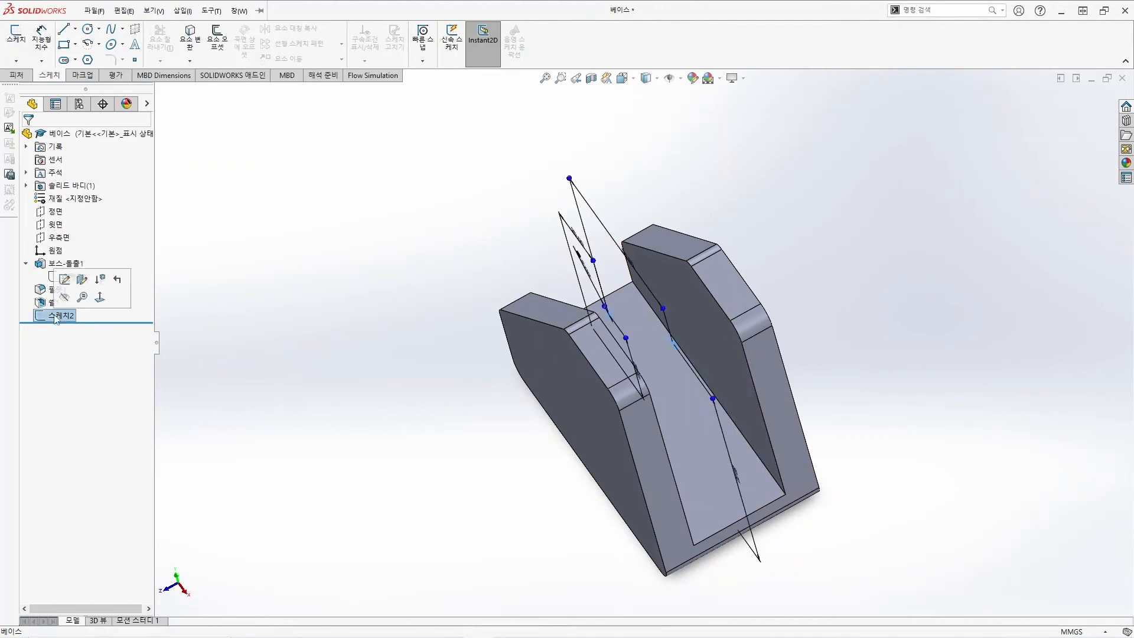
{"action": "left_click", "coordinate": [21, 75]}
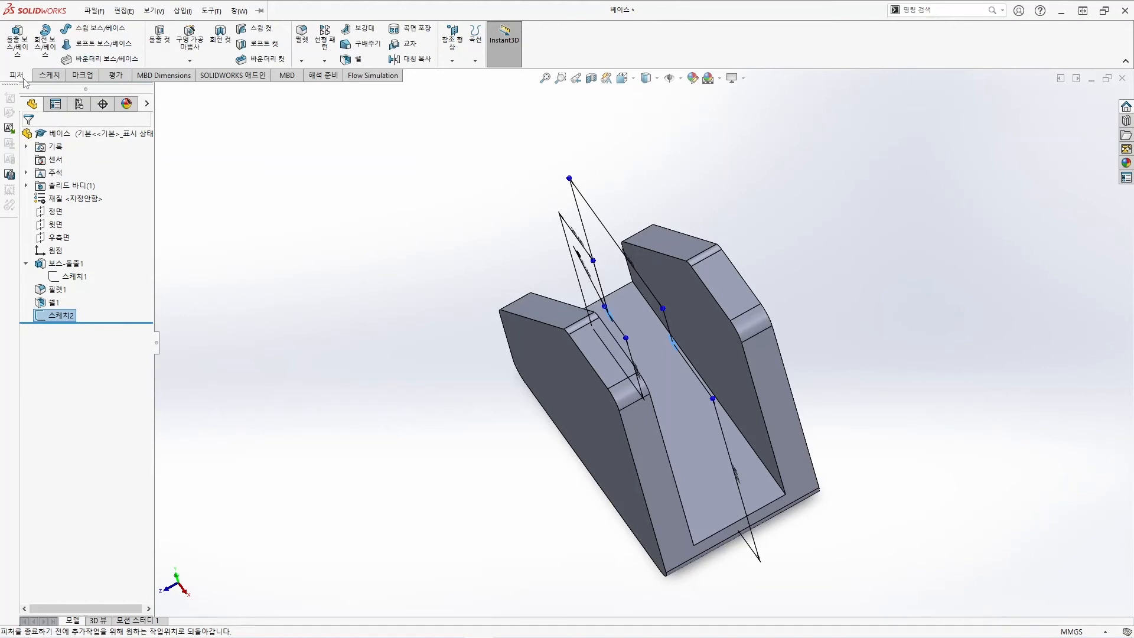
{"action": "left_click", "coordinate": [159, 35]}
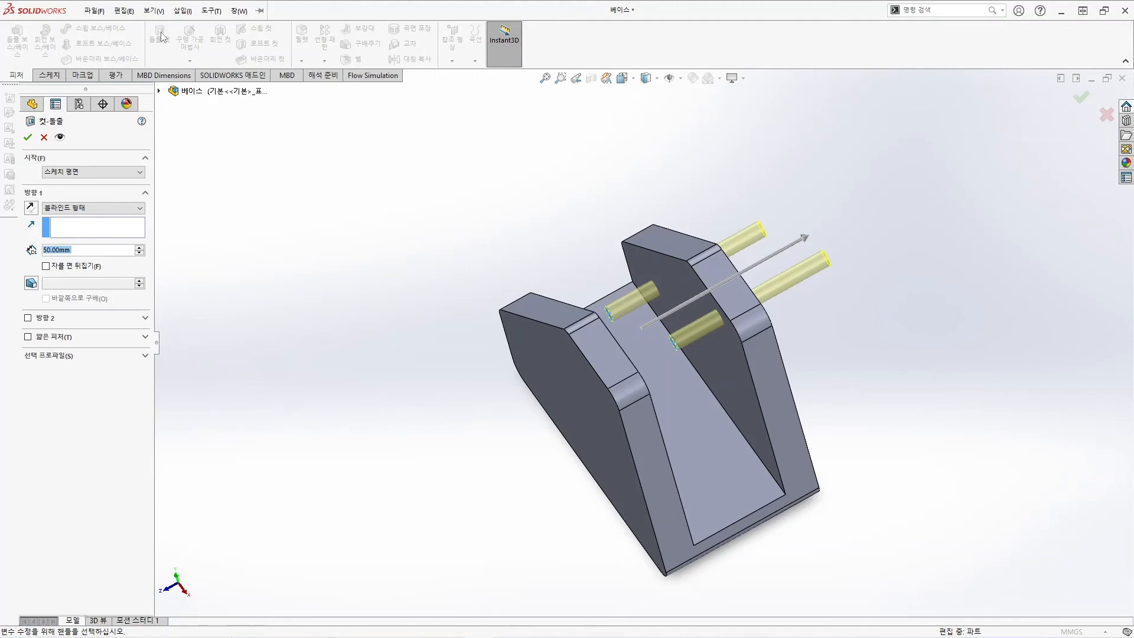
{"action": "left_click", "coordinate": [76, 209]}
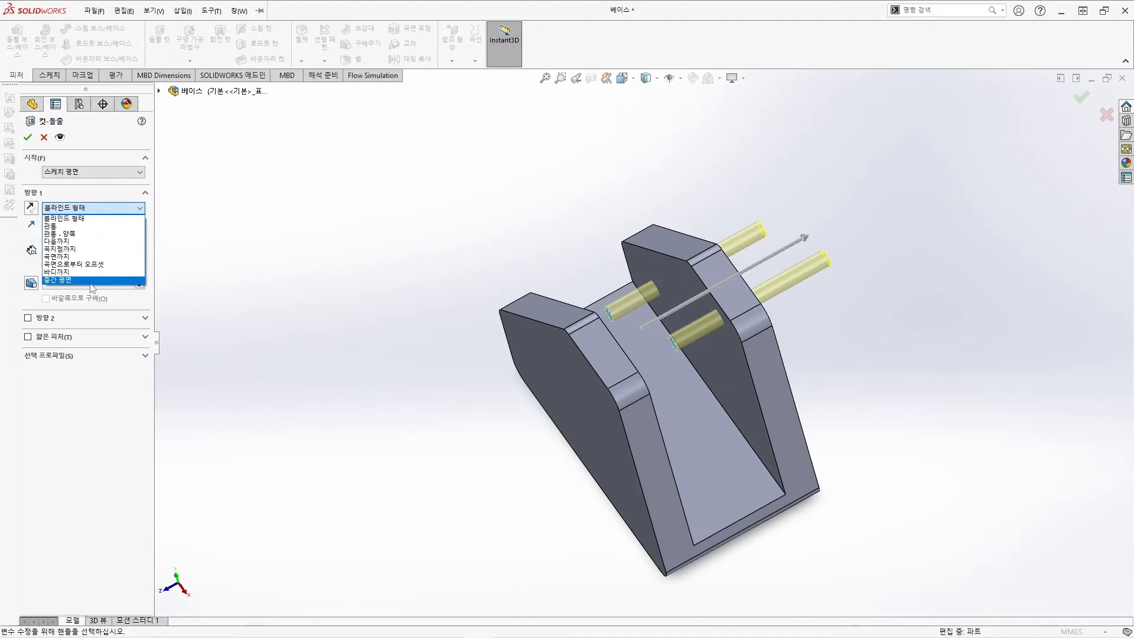
{"action": "left_click", "coordinate": [98, 234]}
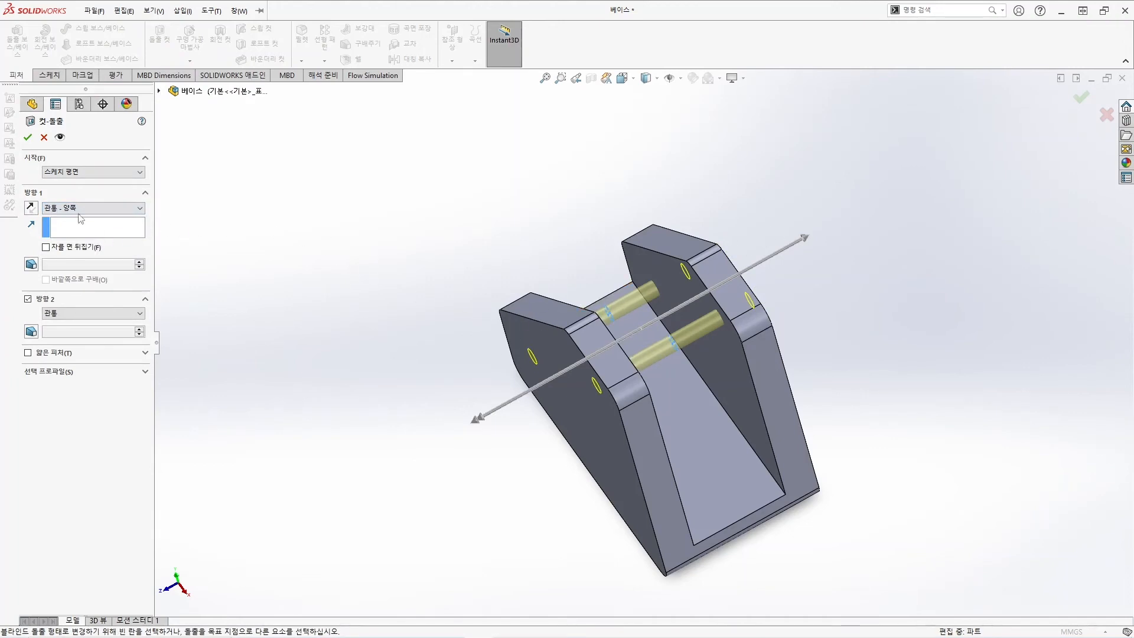
{"action": "left_click", "coordinate": [27, 138]}
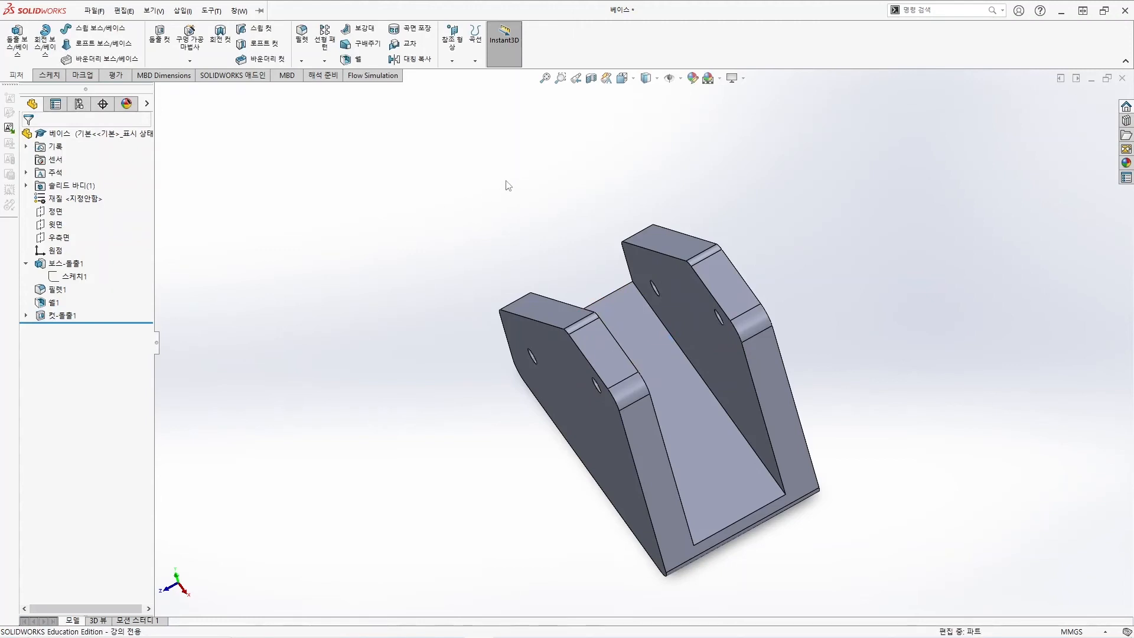
{"action": "key", "text": "ctrl+7"}
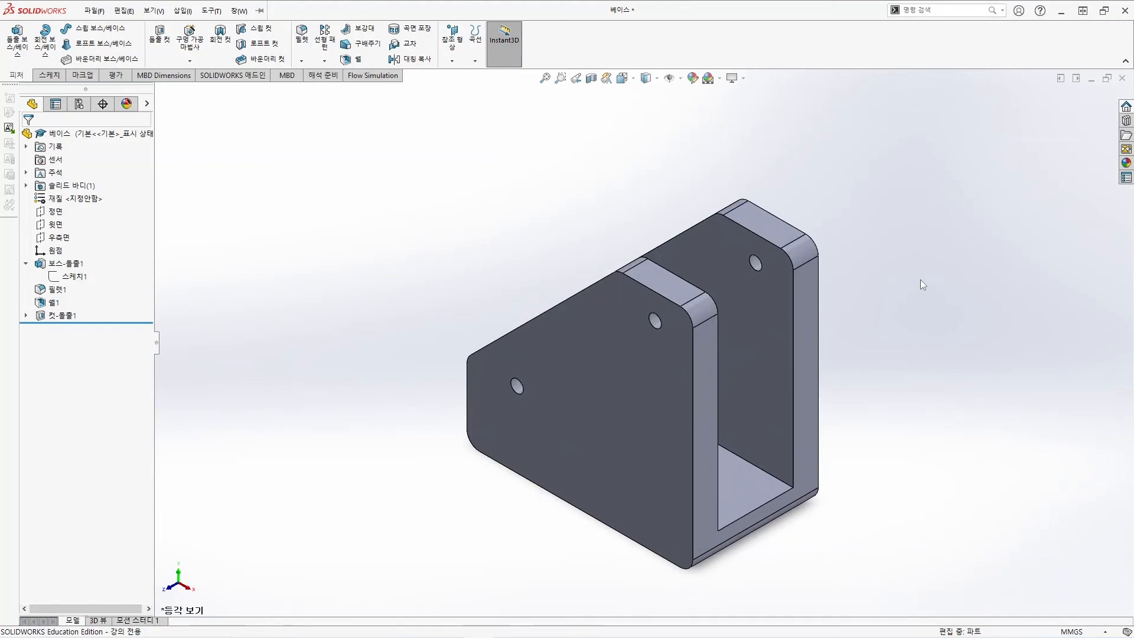
{"action": "key", "text": "ctrl+s"}
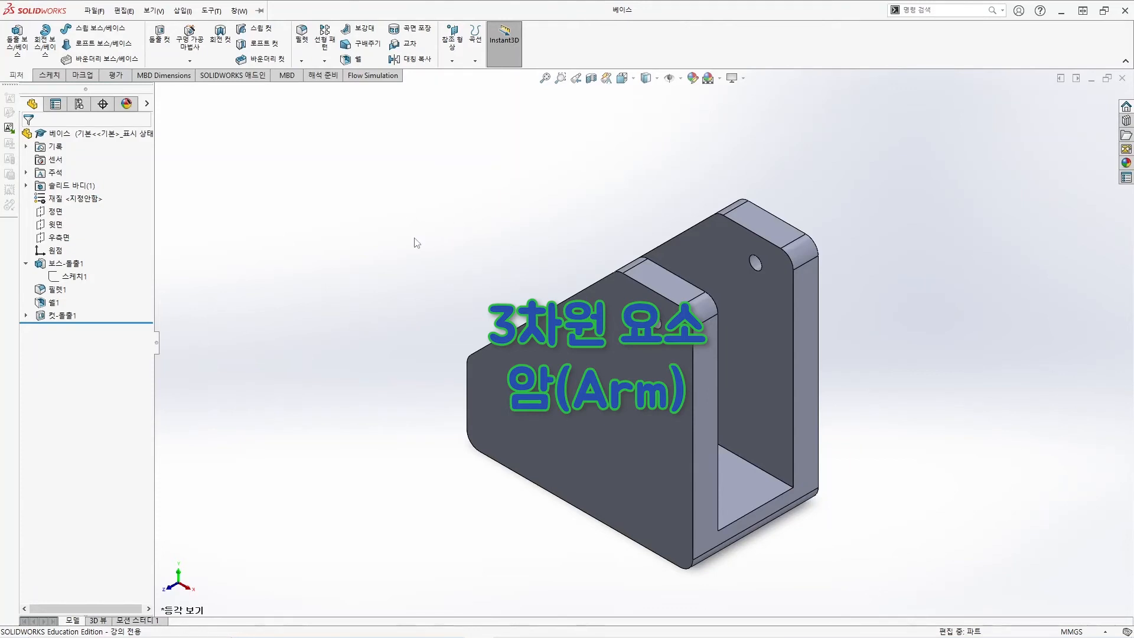
Create a new part document.
{"action": "left_click", "coordinate": [94, 11]}
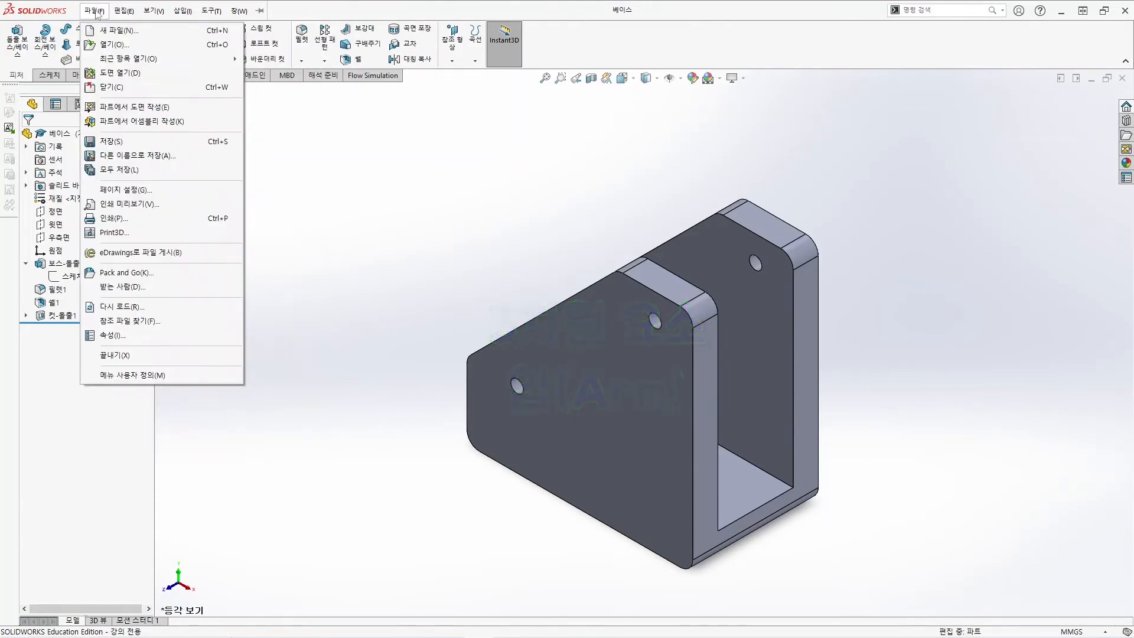
{"action": "left_click", "coordinate": [105, 30]}
{"action": "left_click", "coordinate": [491, 191]}
{"action": "left_click", "coordinate": [726, 424]}
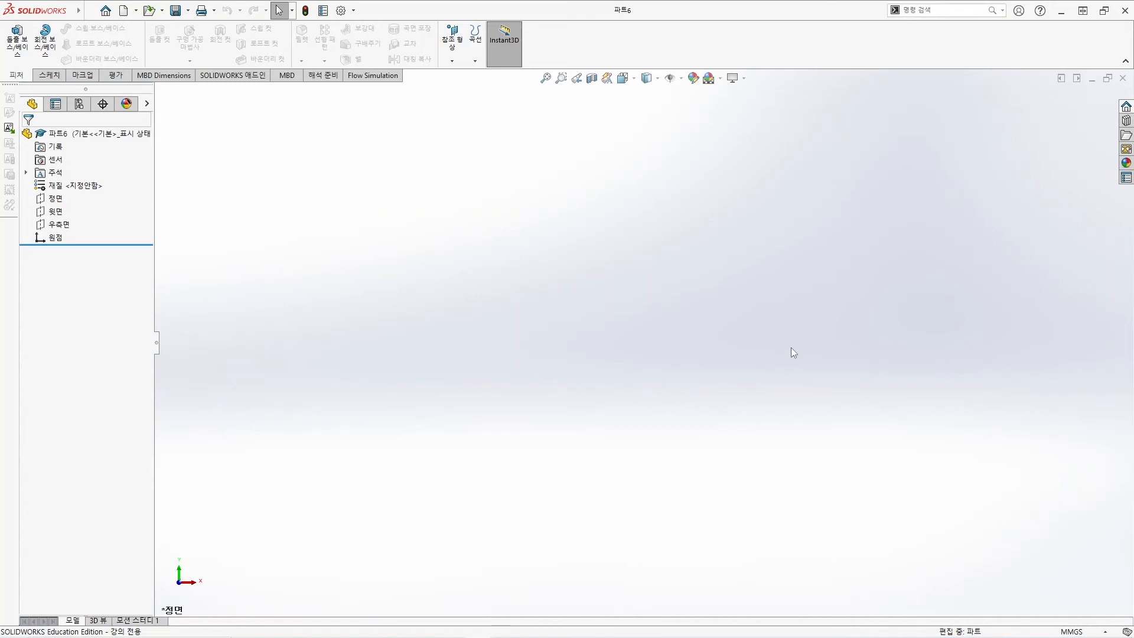
On the front plane (정면), sketch a horizontal centerpoint straight slot centred on the origin, about 61 mm between arc centres and 27 mm wide.
{"action": "left_click", "coordinate": [56, 199]}
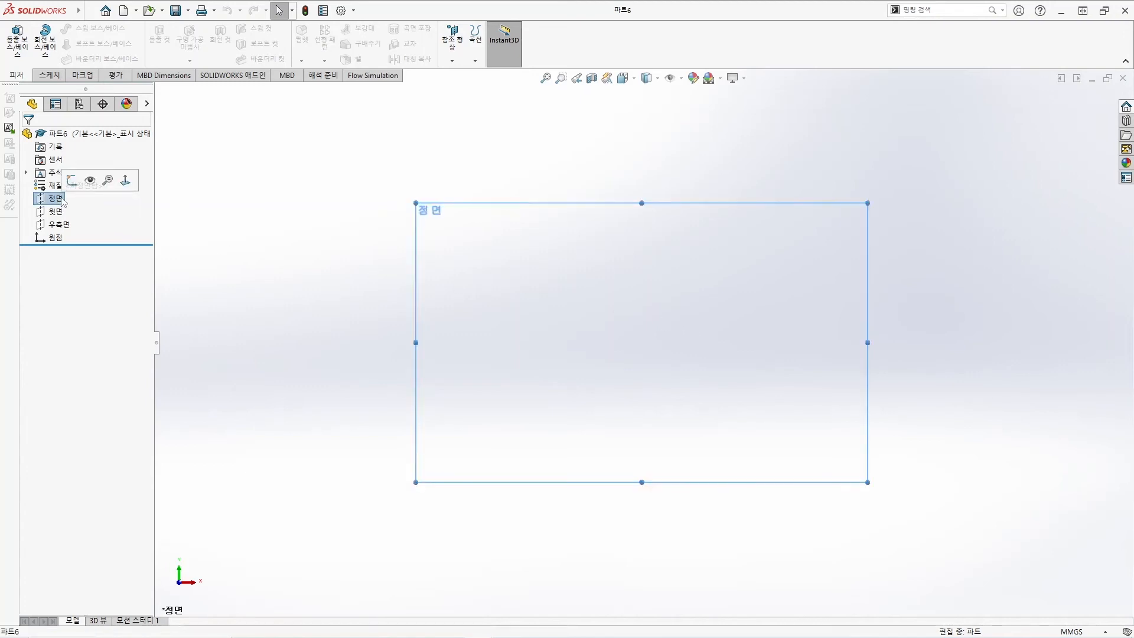
{"action": "left_click", "coordinate": [50, 75]}
{"action": "left_click", "coordinate": [15, 35]}
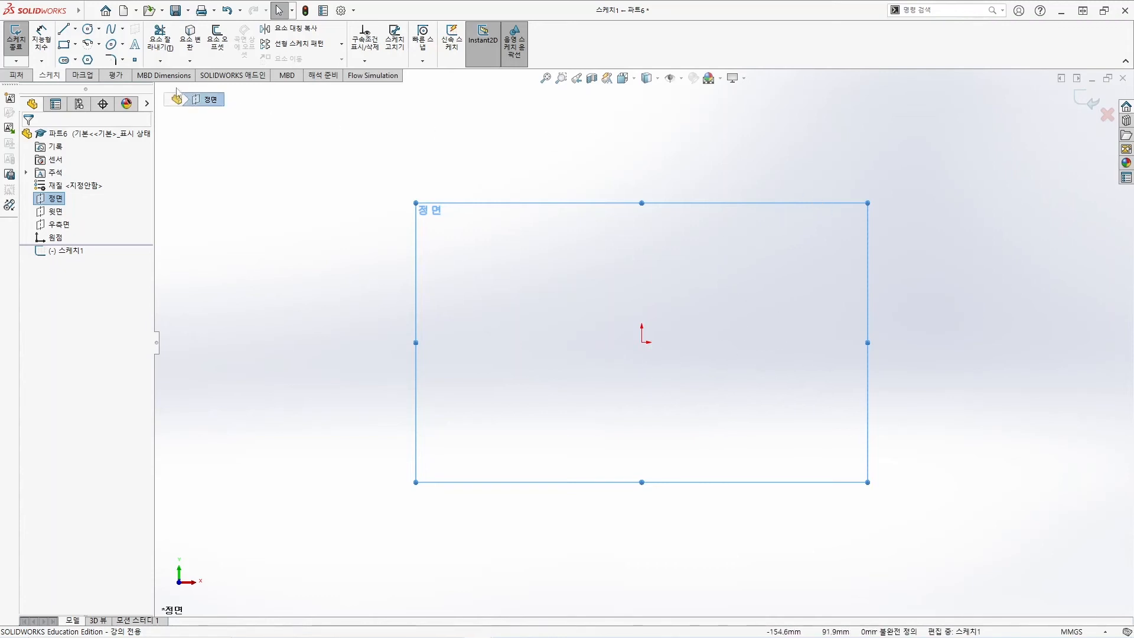
{"action": "left_click", "coordinate": [75, 60]}
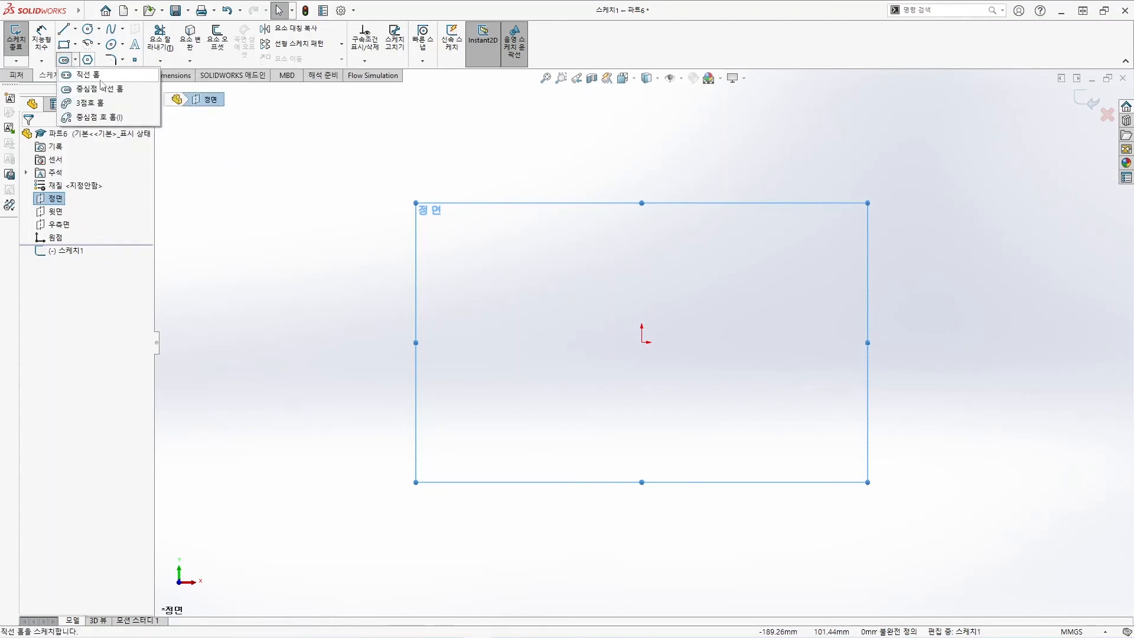
{"action": "left_click", "coordinate": [115, 90]}
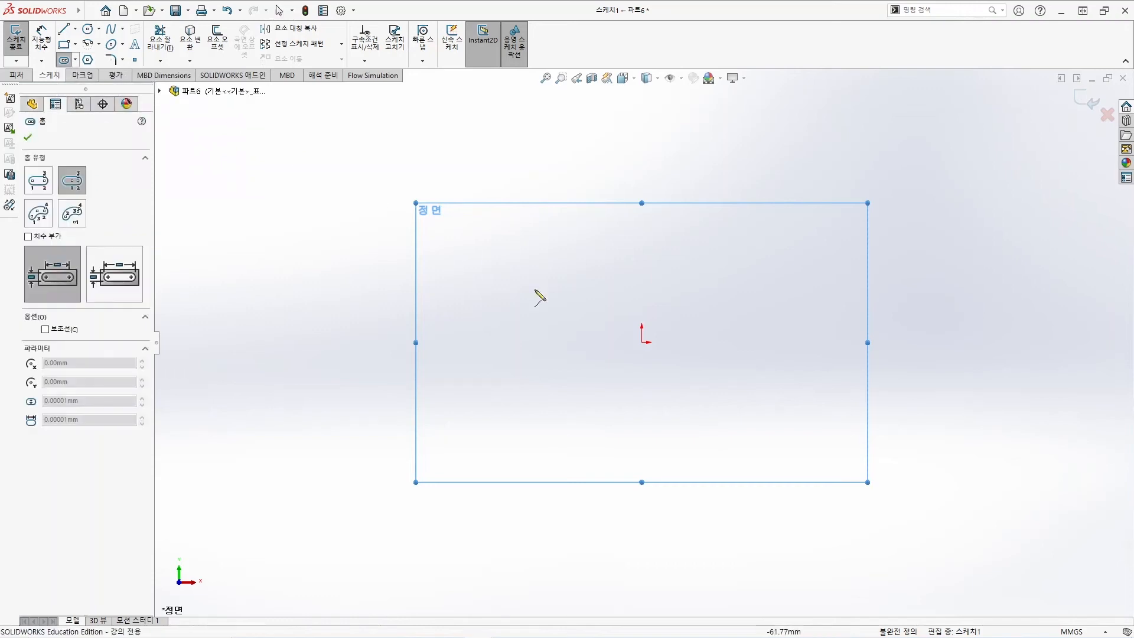
{"action": "left_click", "coordinate": [643, 342]}
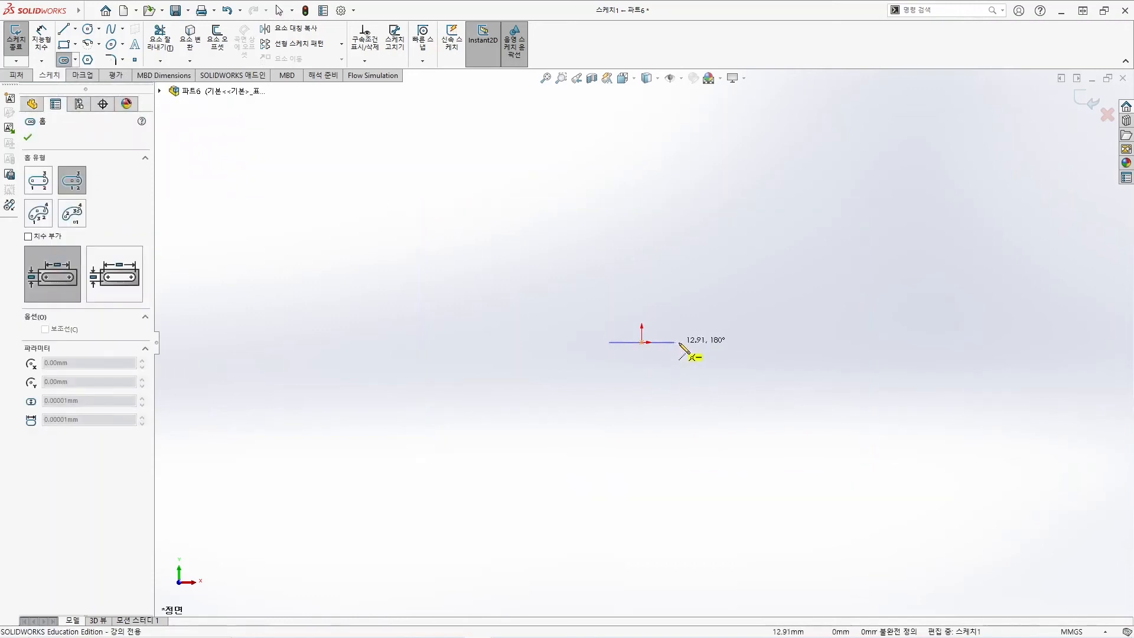
{"action": "left_click", "coordinate": [720, 342]}
{"action": "left_click", "coordinate": [754, 343]}
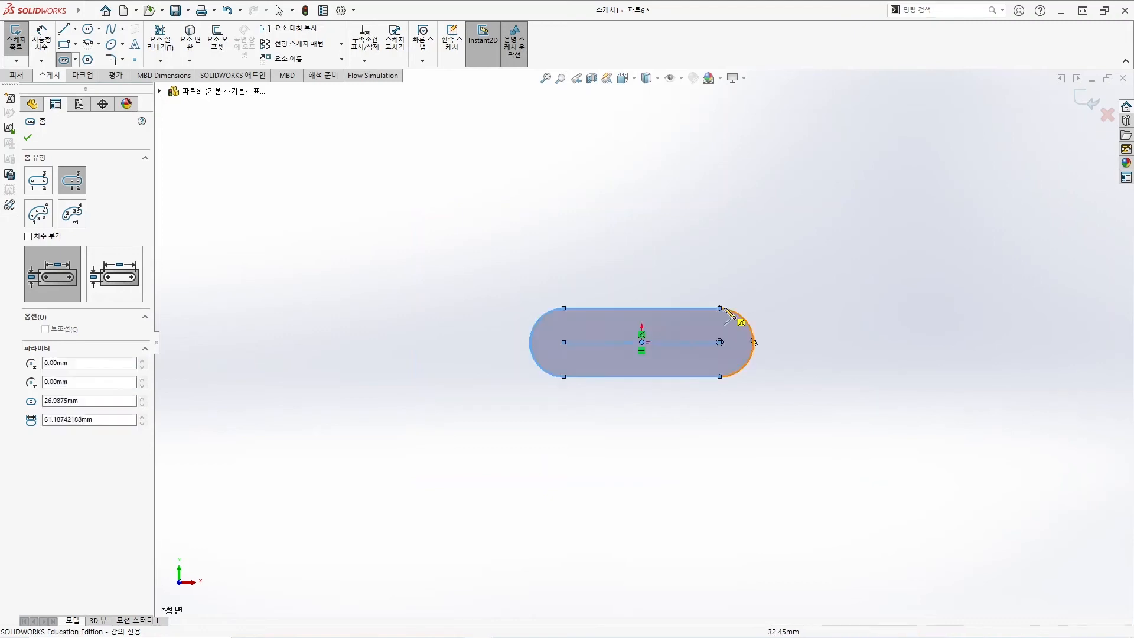
{"action": "key", "text": "Escape"}
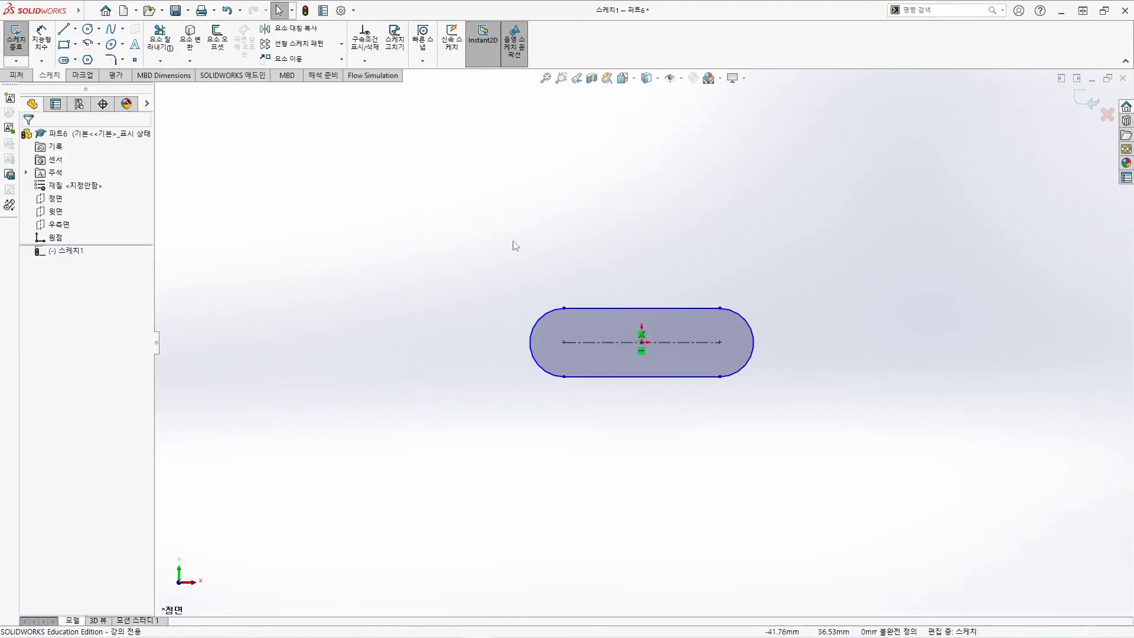
Sketch a circle at each of the slot's two arc centres, with radii of about 4.2 mm on the left and 4.8 mm on the right.
{"action": "left_click", "coordinate": [87, 29]}
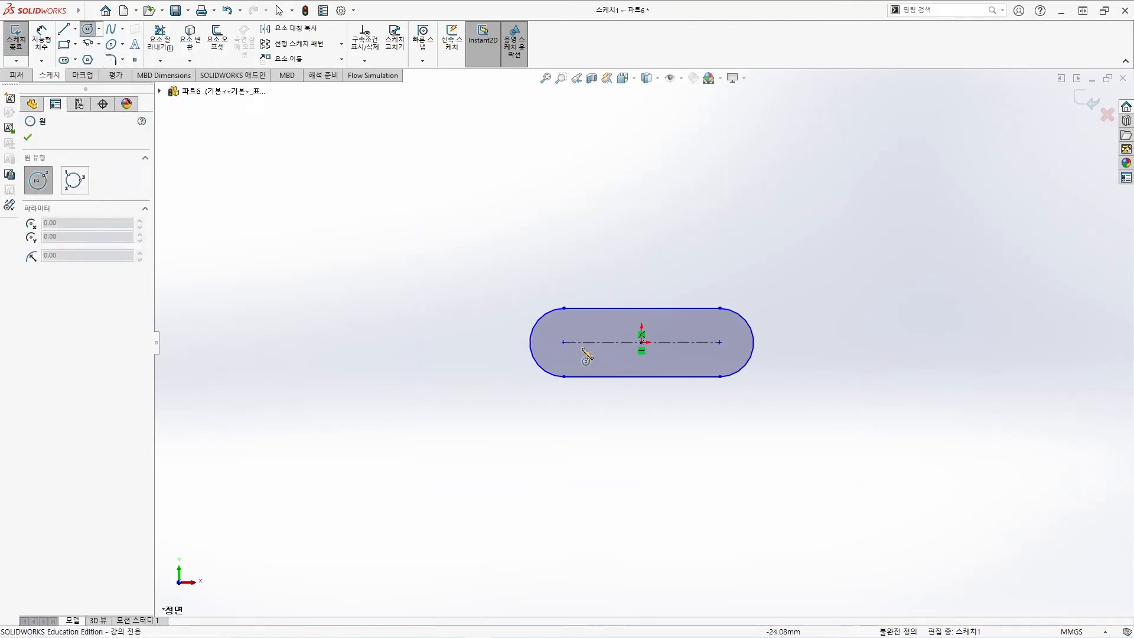
{"action": "left_click", "coordinate": [564, 342]}
{"action": "left_click", "coordinate": [571, 354]}
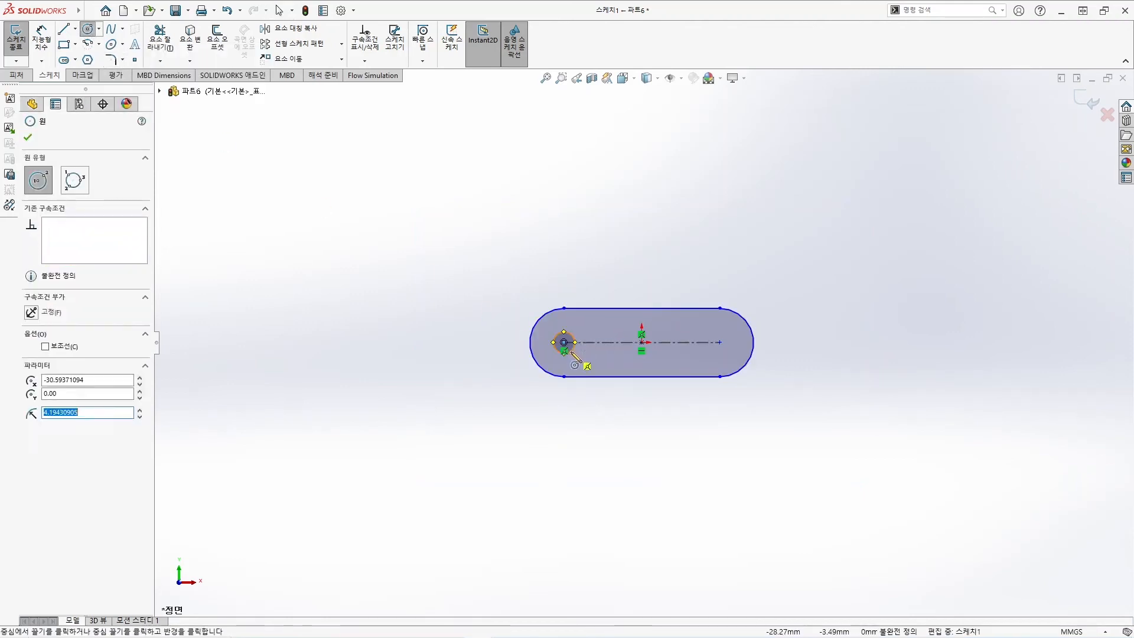
{"action": "left_click", "coordinate": [719, 342]}
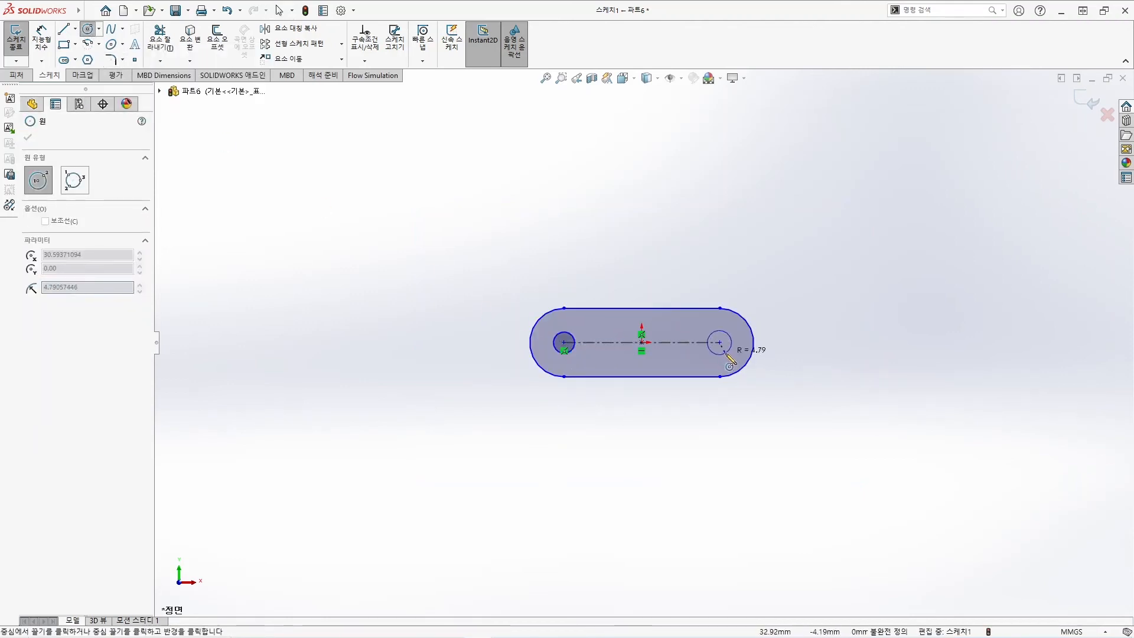
{"action": "left_click", "coordinate": [730, 360]}
{"action": "key", "text": "Escape"}
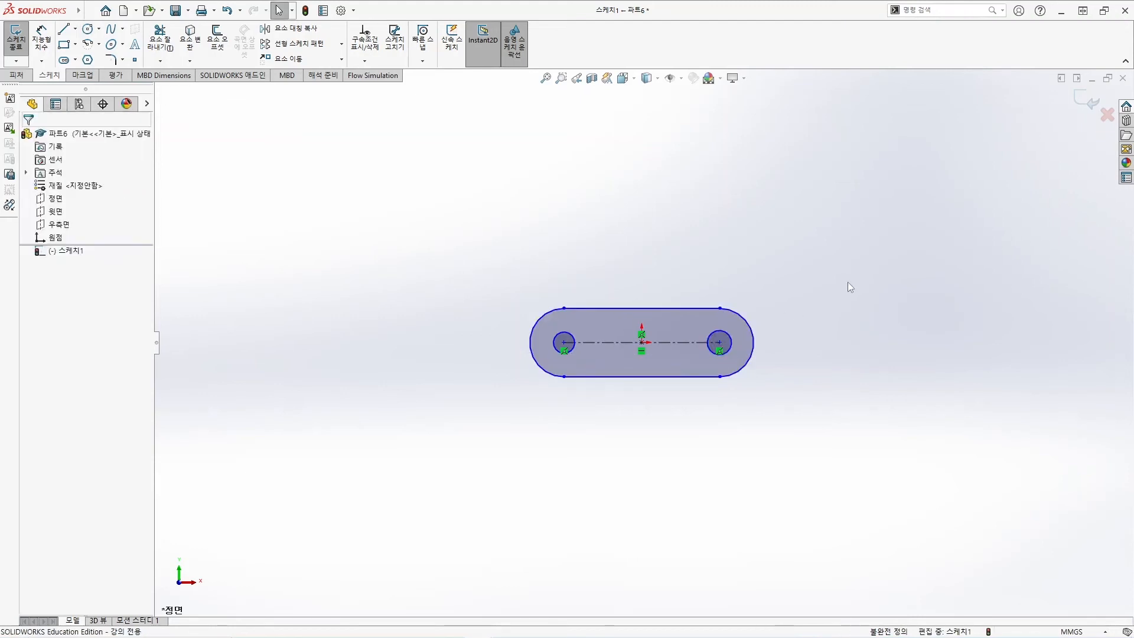
Dimension the slot's centre-to-centre length as 15 mm.
{"action": "left_click", "coordinate": [41, 38]}
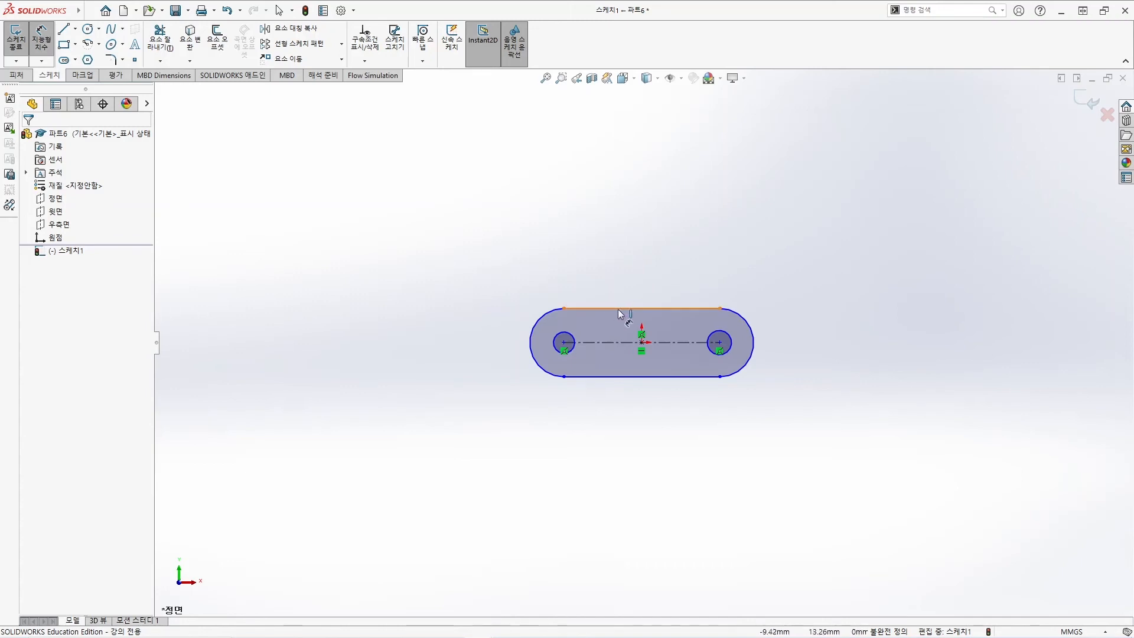
{"action": "left_click", "coordinate": [650, 344]}
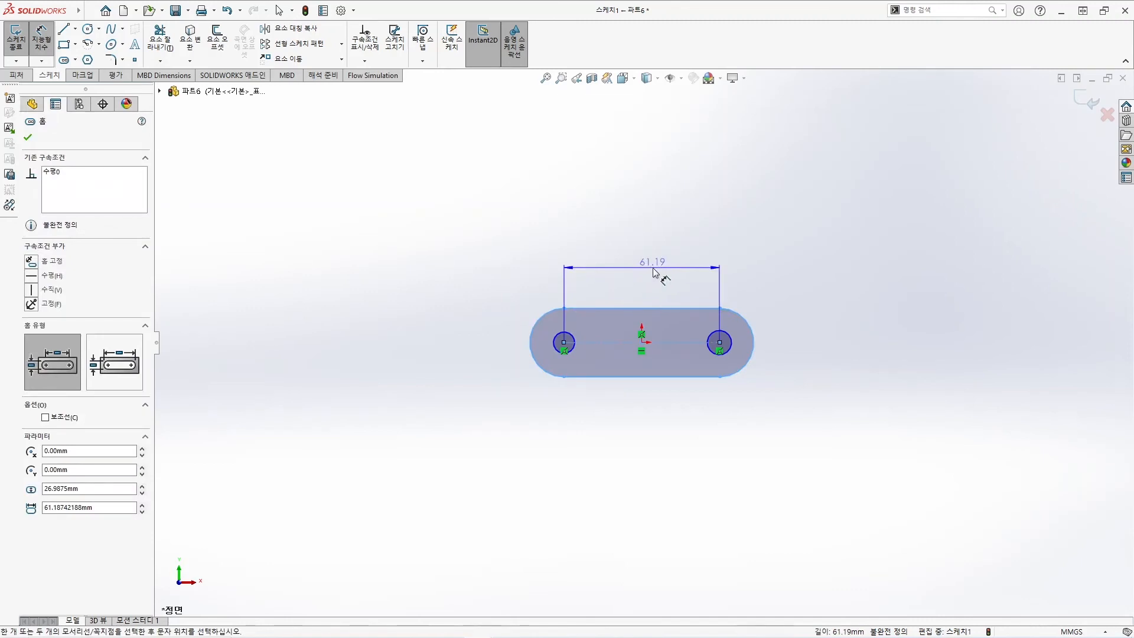
{"action": "left_click", "coordinate": [654, 268]}
{"action": "type", "text": "15"}
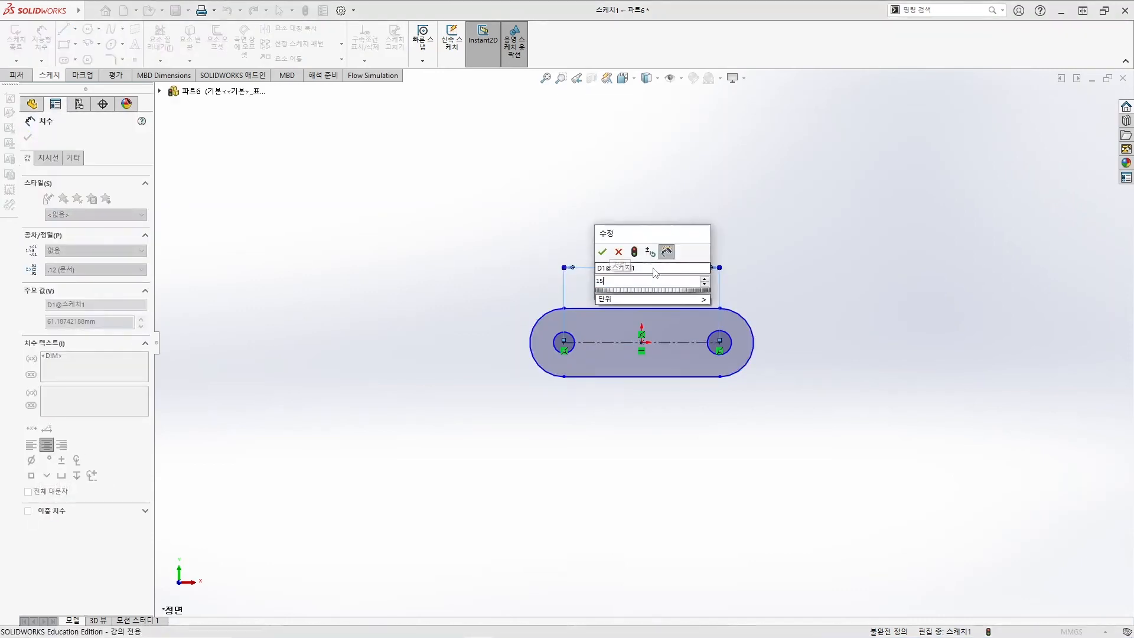
{"action": "key", "text": "Return"}
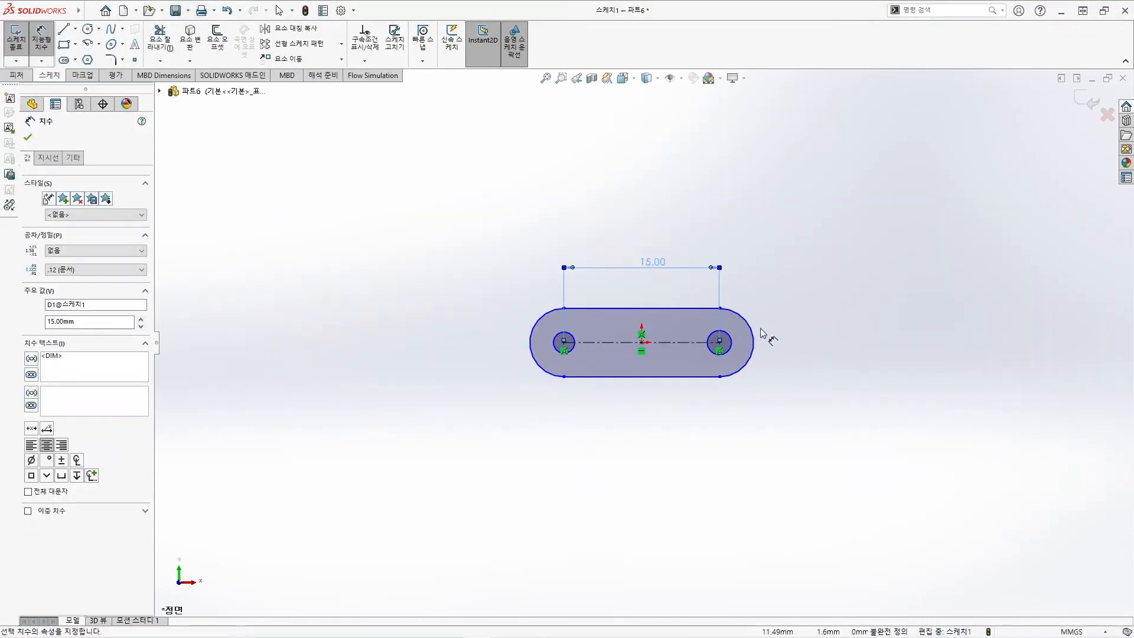
Dimension the right circle's diameter as 5 mm.
{"action": "left_click", "coordinate": [731, 339]}
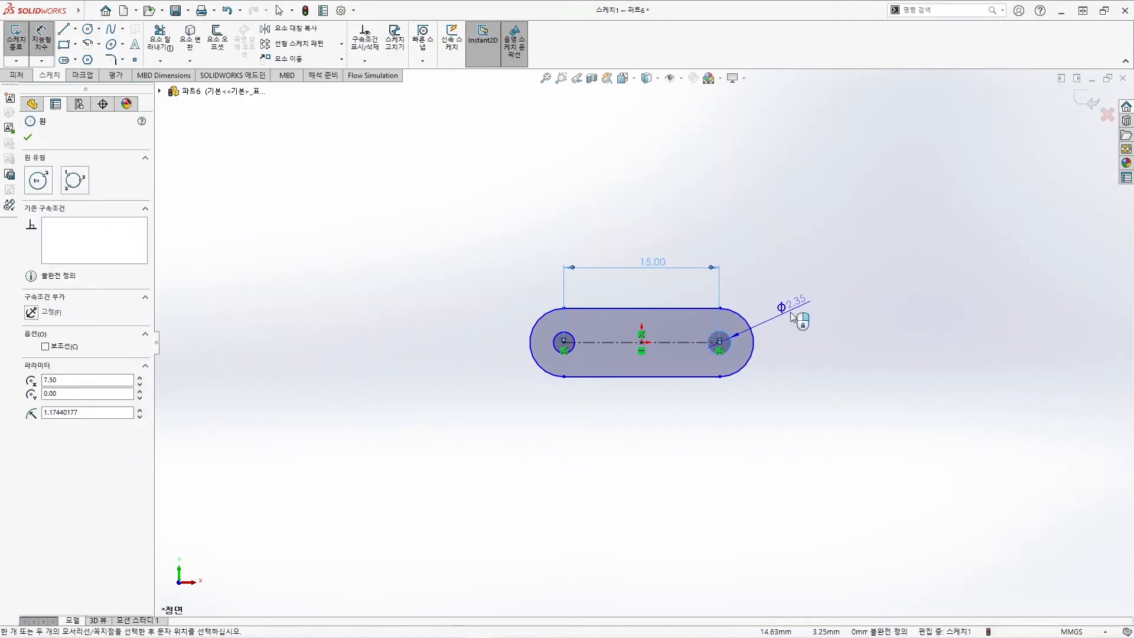
{"action": "left_click", "coordinate": [789, 313]}
{"action": "type", "text": "5"}
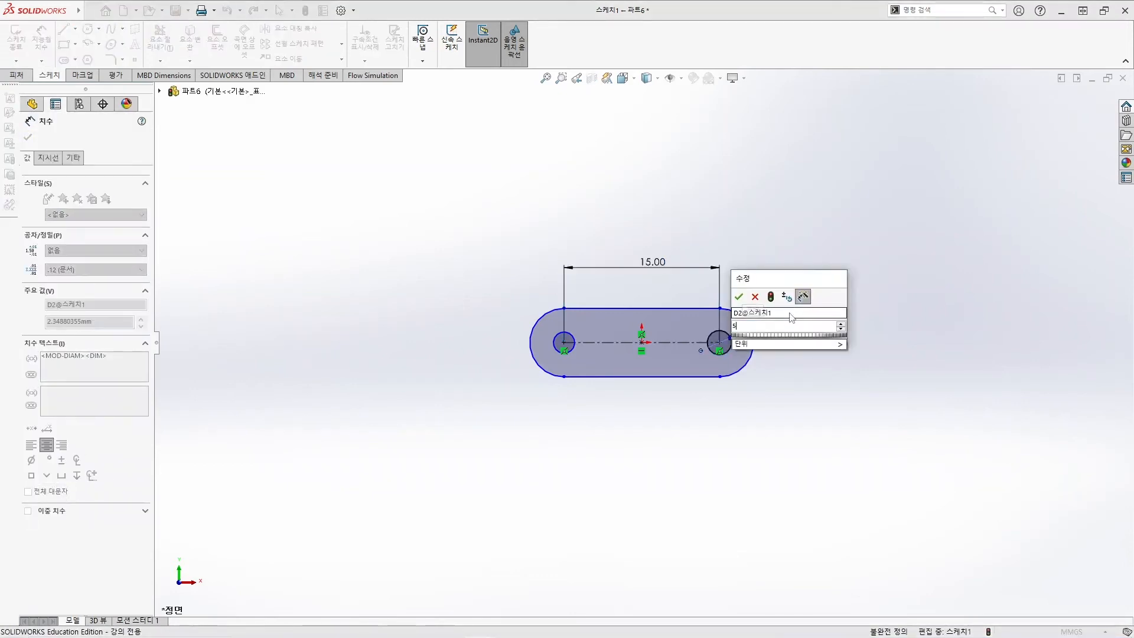
{"action": "key", "text": "Return"}
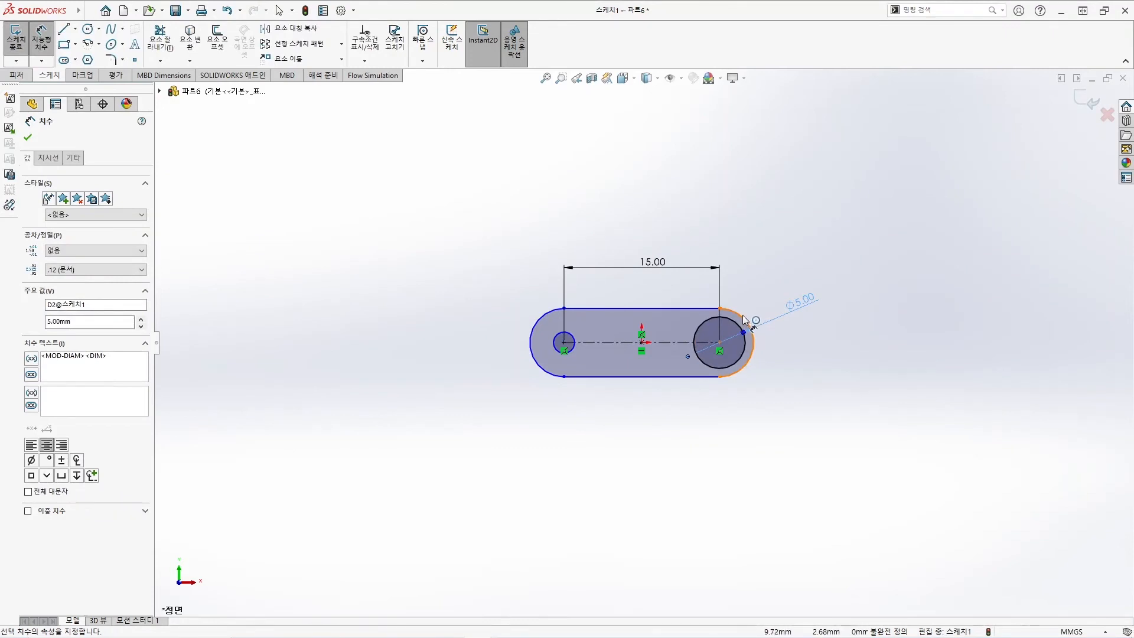
Dimension the slot's right end arc with a 5 mm radius and leave the dimension tool.
{"action": "left_click", "coordinate": [750, 327]}
{"action": "left_click", "coordinate": [799, 270]}
{"action": "type", "text": "5"}
{"action": "key", "text": "Return"}
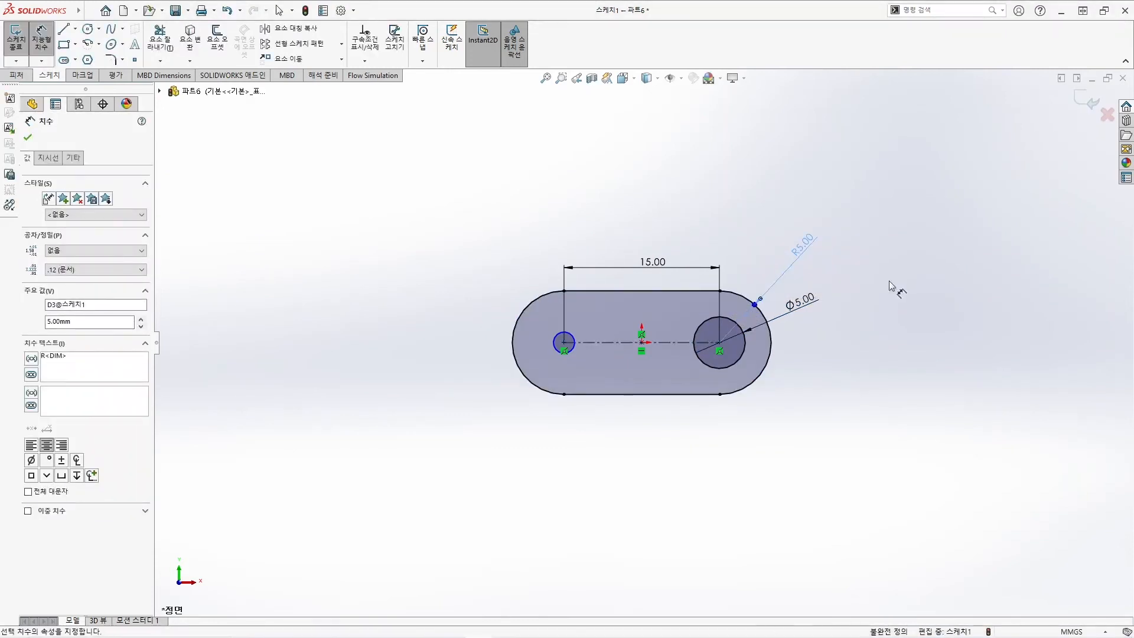
{"action": "key", "text": "Escape"}
{"action": "key", "text": "Escape"}
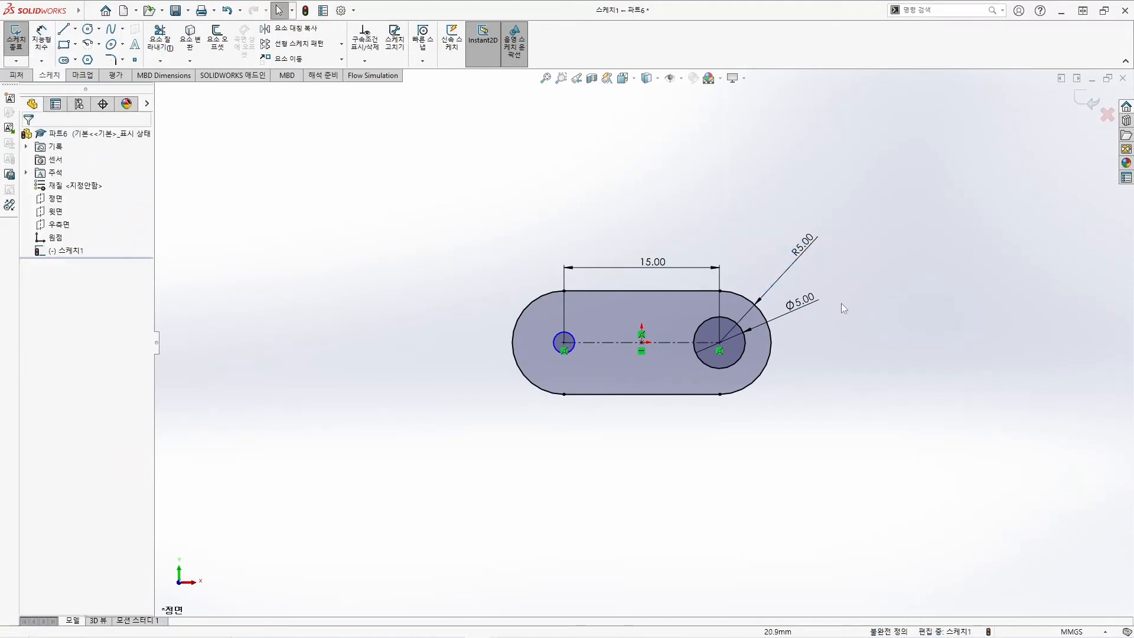
Add an equal relation (동등) between the two circles and exit the sketch.
{"action": "left_click", "coordinate": [742, 329]}
{"action": "left_click", "coordinate": [554, 344], "text": "ctrl"}
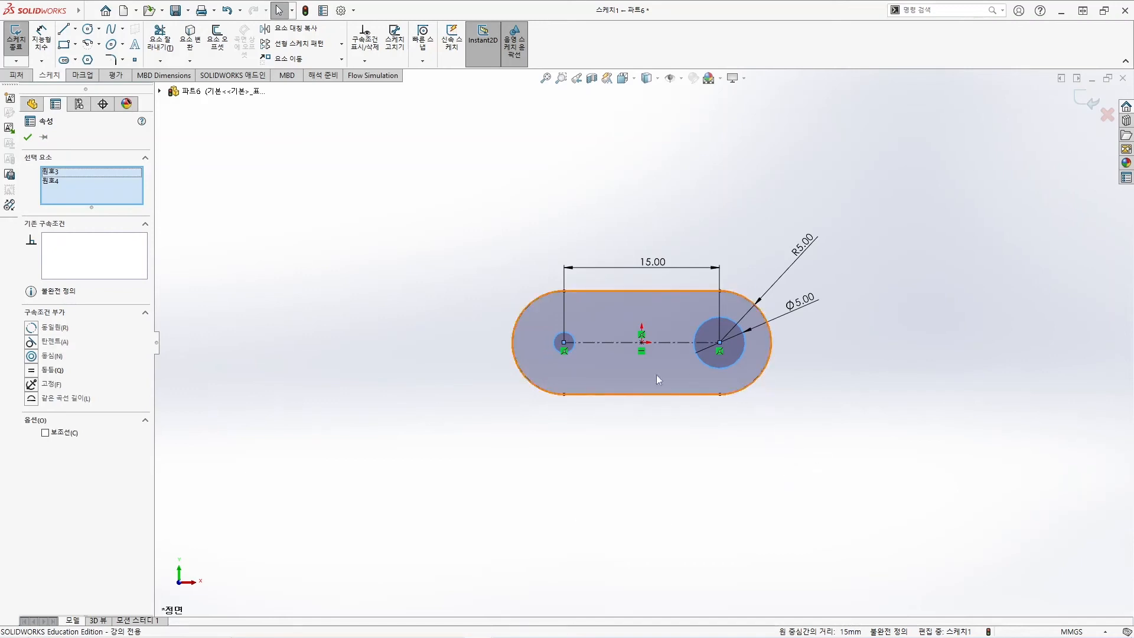
{"action": "left_click", "coordinate": [52, 371]}
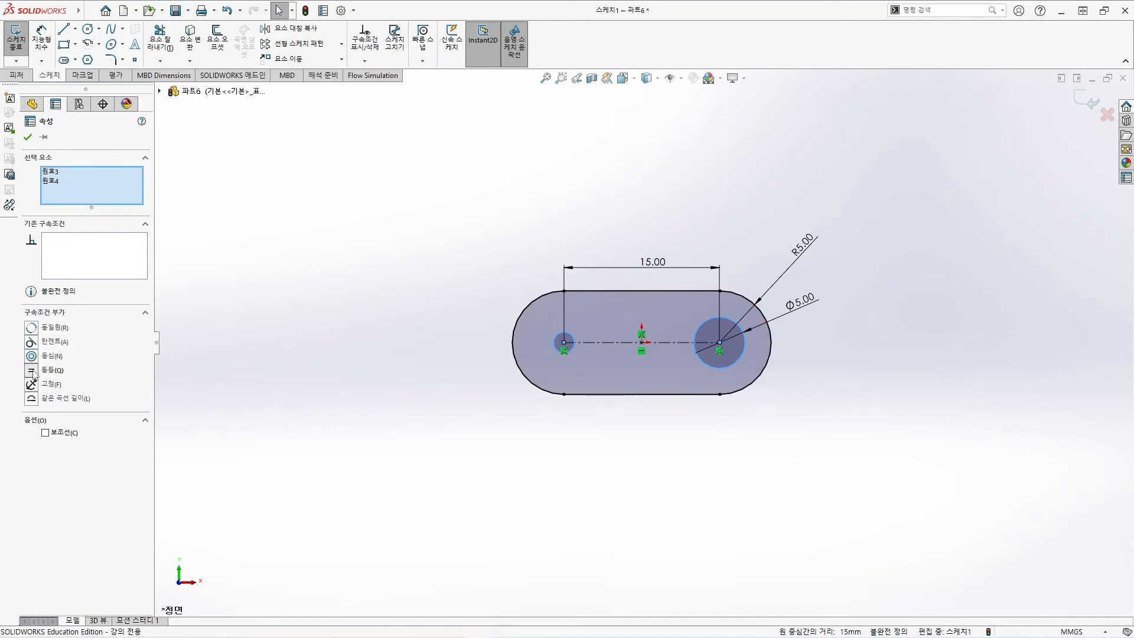
{"action": "left_click", "coordinate": [786, 180]}
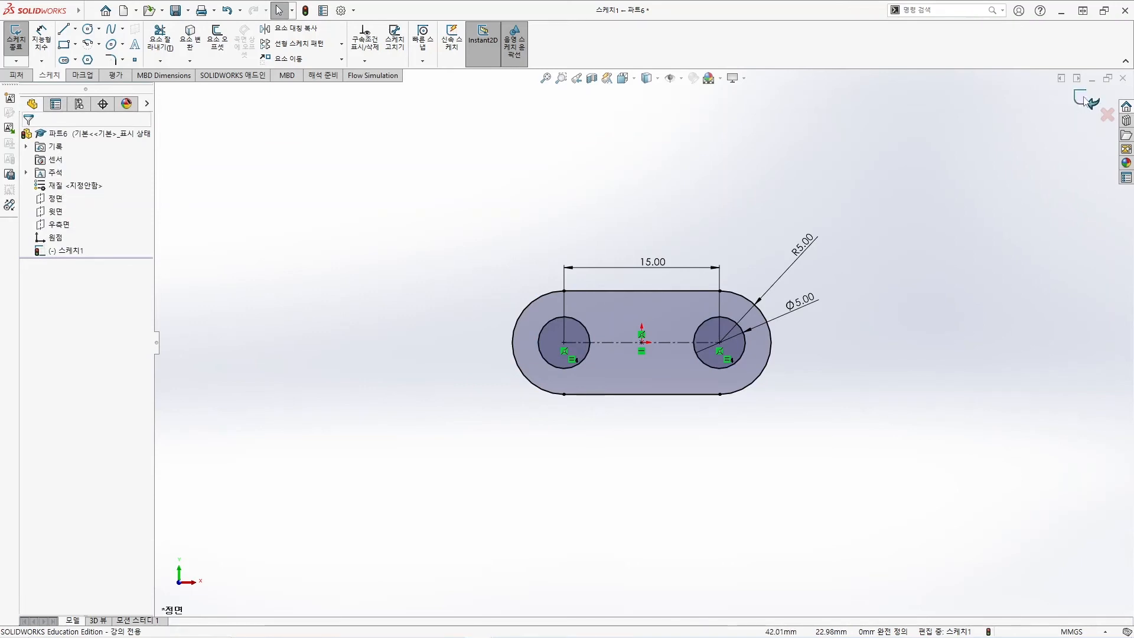
{"action": "left_click", "coordinate": [1087, 100]}
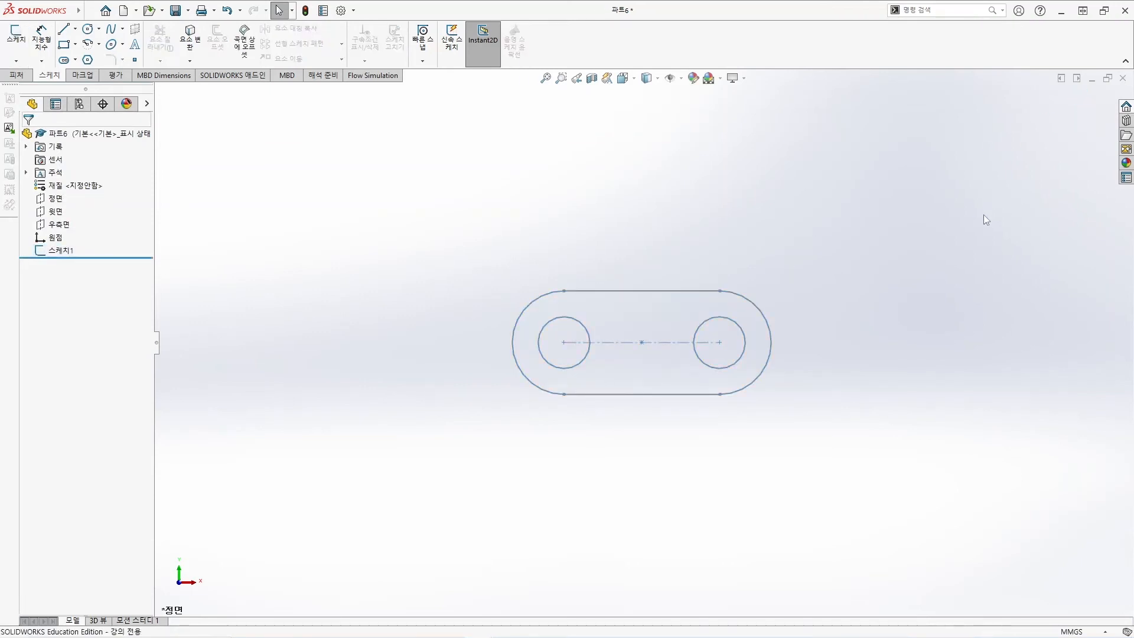
Extrude the slot sketch as a boss 5 mm thick with the mid-plane end condition (중간 평면).
{"action": "left_click", "coordinate": [57, 251]}
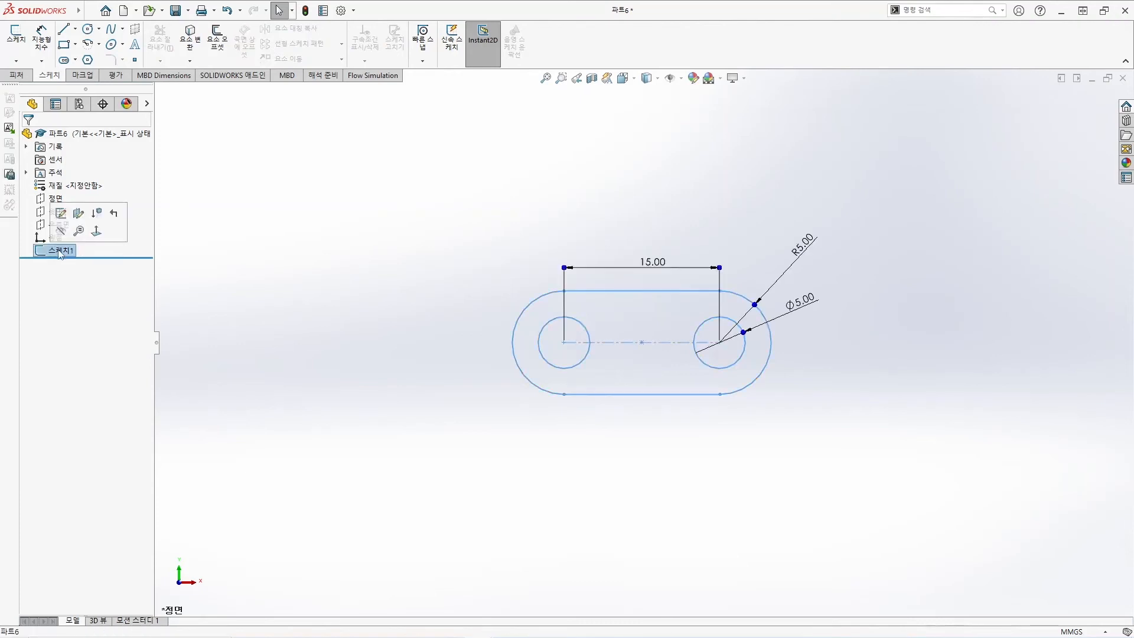
{"action": "left_click", "coordinate": [16, 75]}
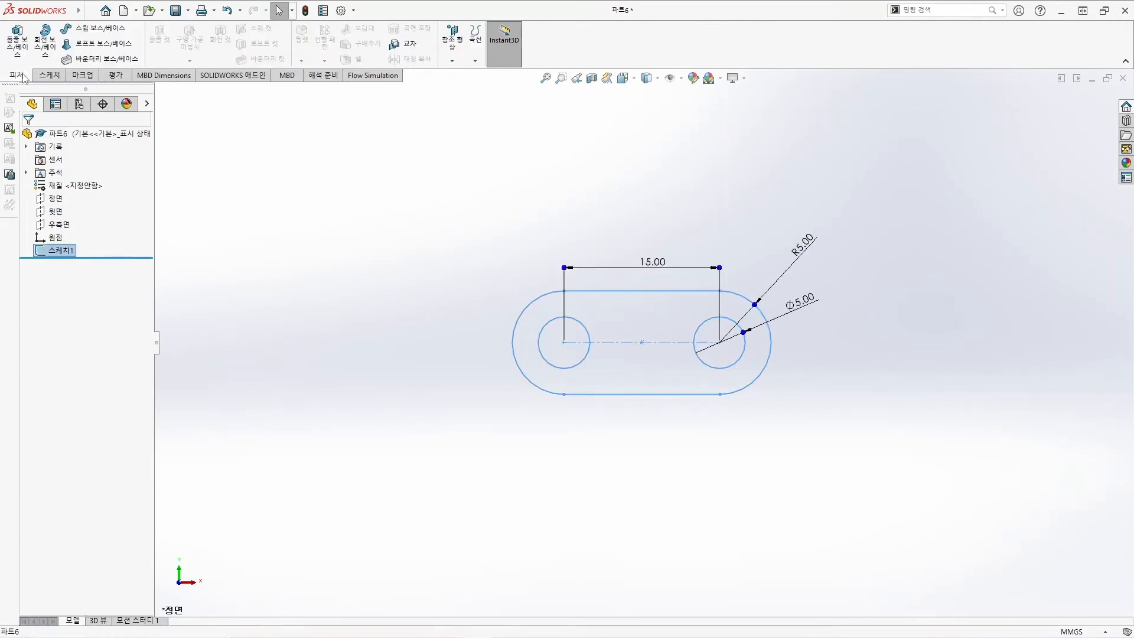
{"action": "left_click", "coordinate": [18, 37]}
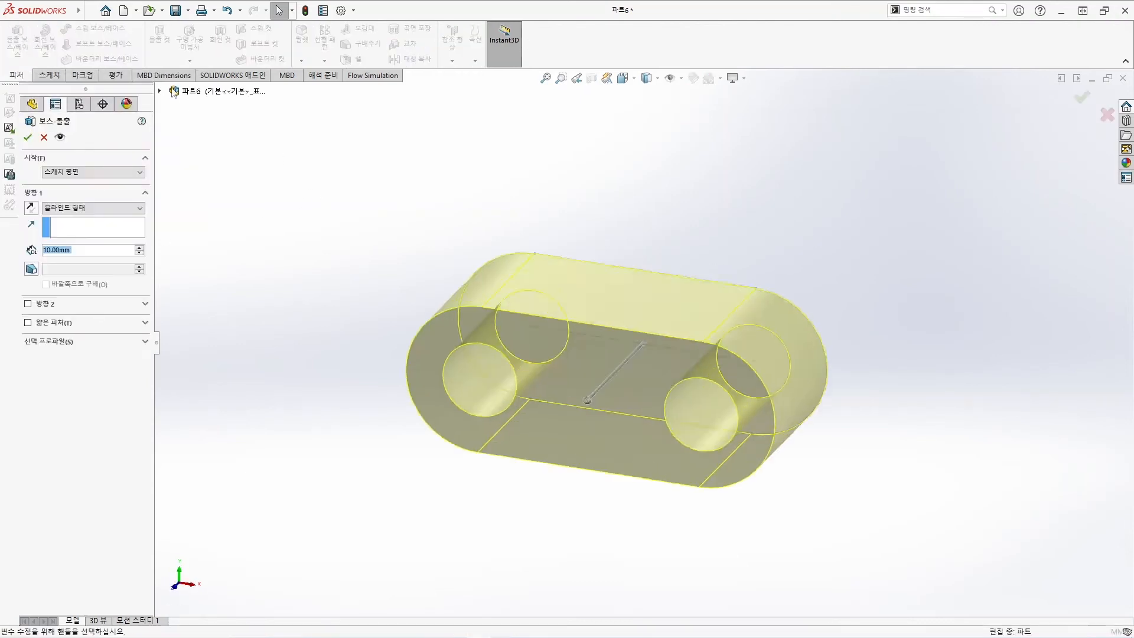
{"action": "left_click", "coordinate": [99, 208]}
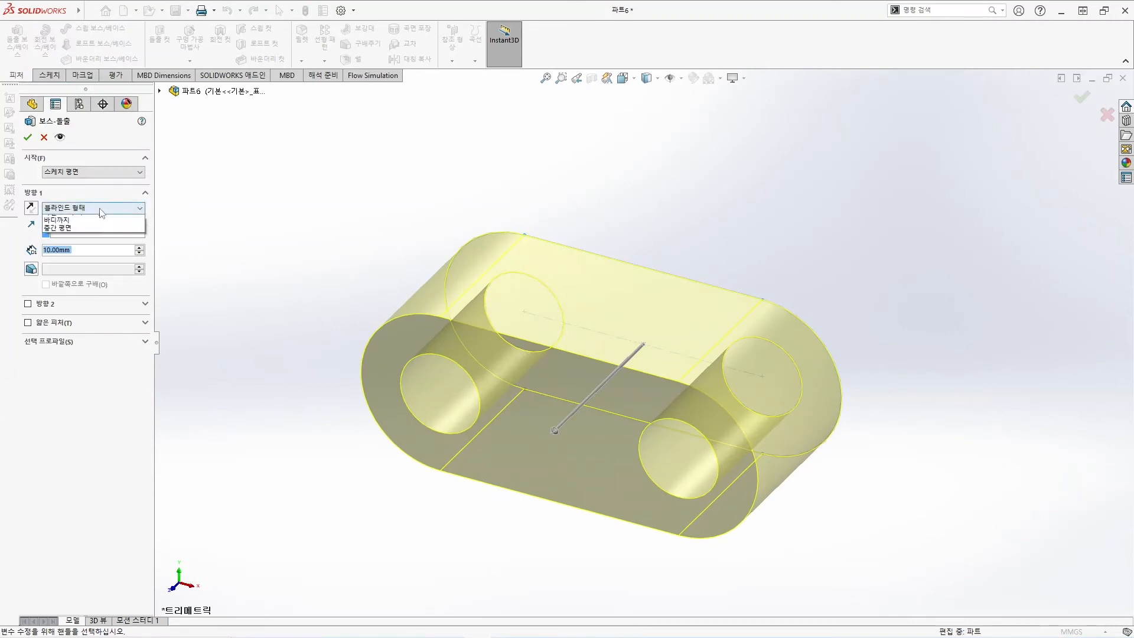
{"action": "left_click", "coordinate": [105, 258]}
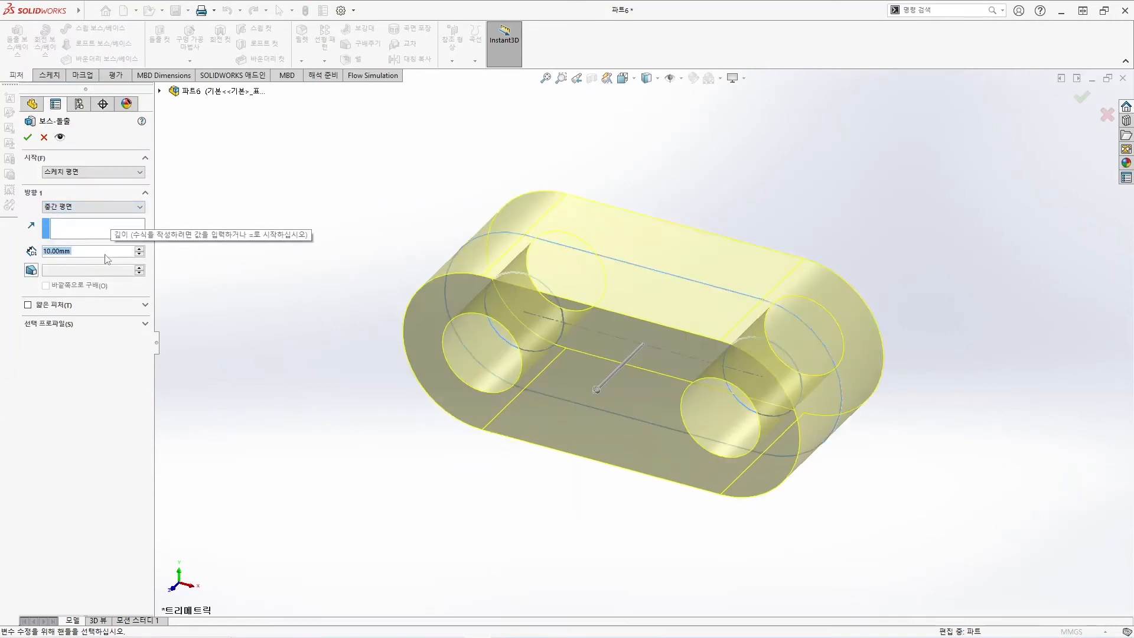
{"action": "type", "text": "5"}
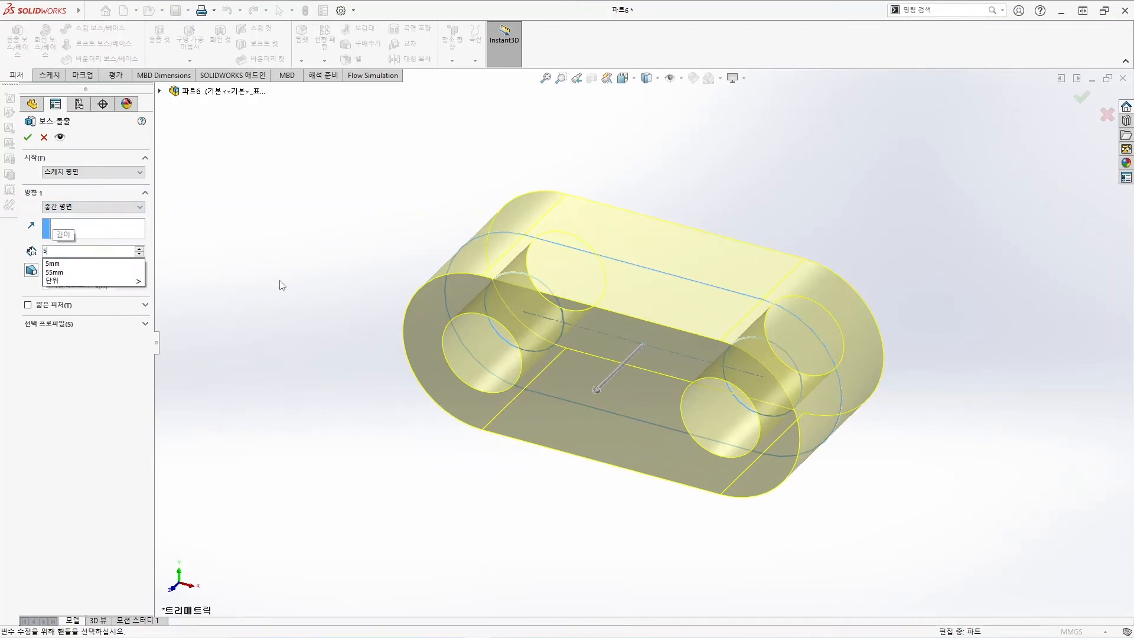
{"action": "key", "text": "Return"}
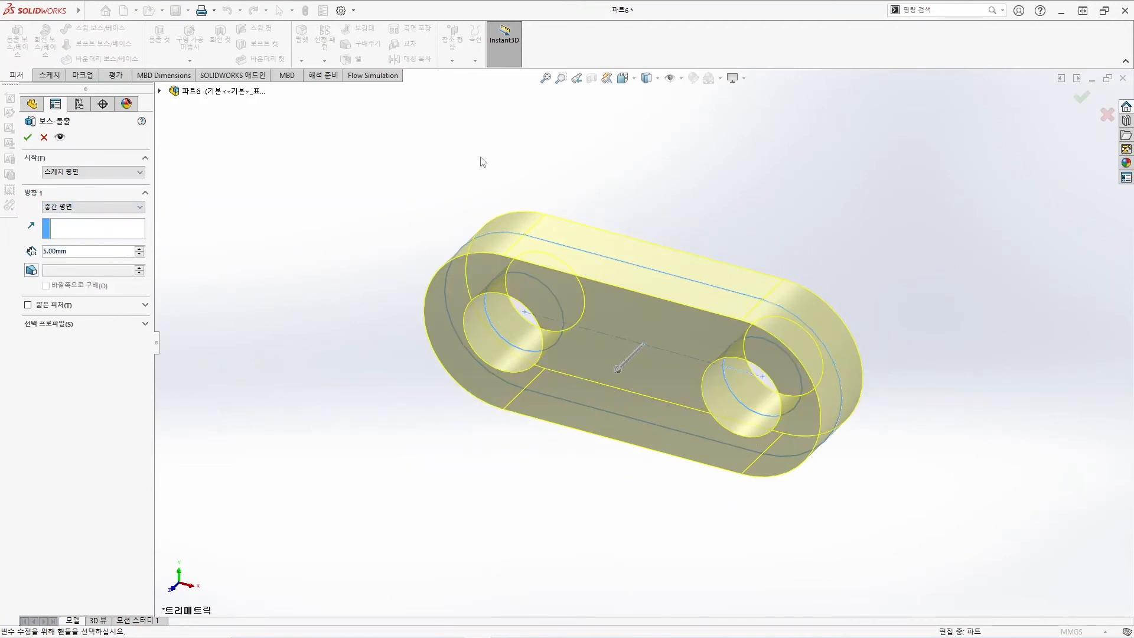
{"action": "left_click", "coordinate": [27, 137]}
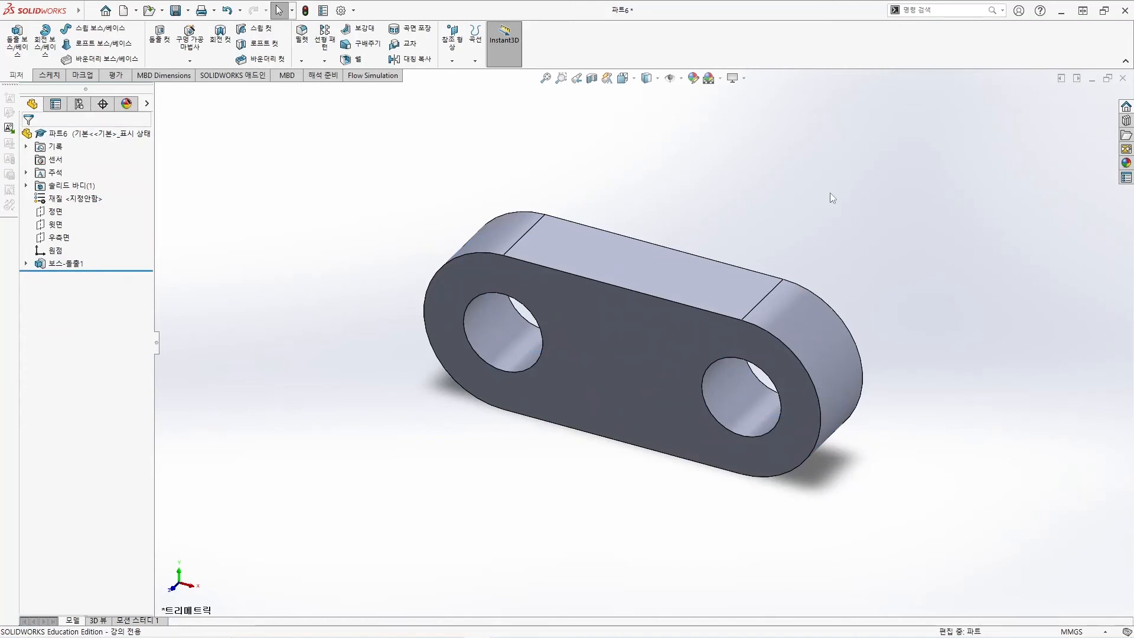
Save the part under the file name 암 in the Work folder.
{"action": "mouse_move", "coordinate": [38, 10]}
{"action": "left_click", "coordinate": [122, 10]}
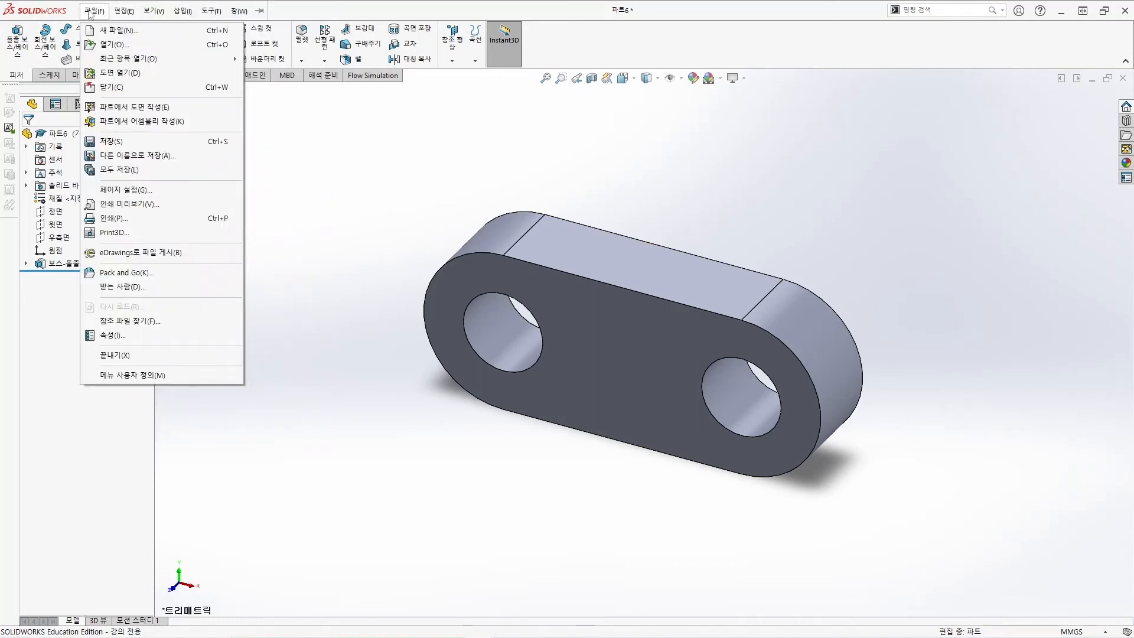
{"action": "left_click", "coordinate": [131, 157]}
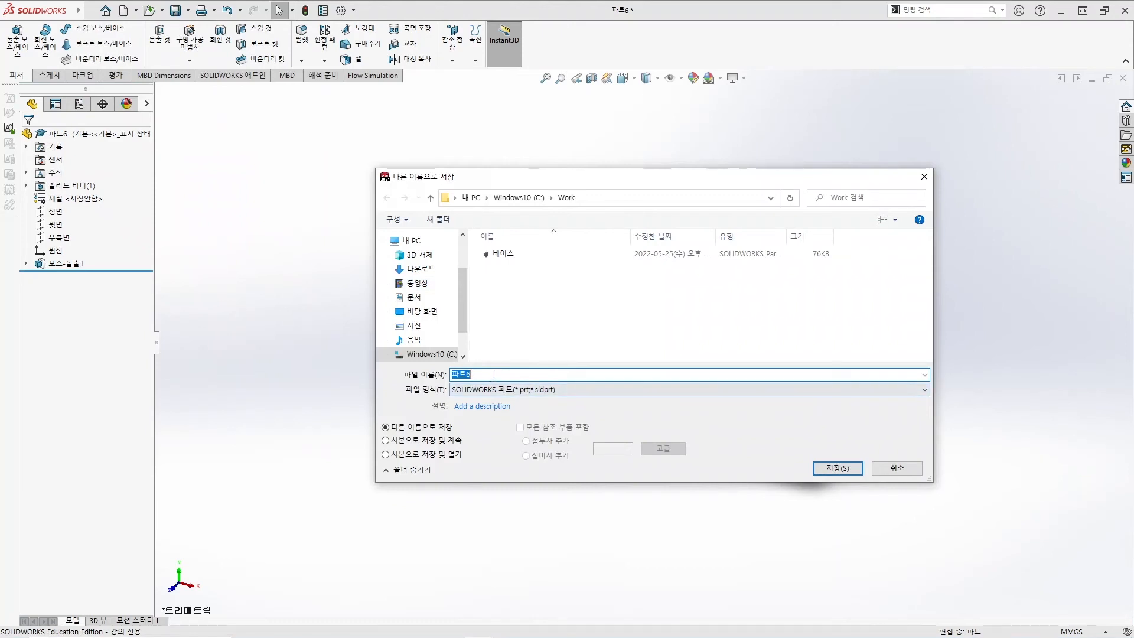
{"action": "type", "text": "이"}
{"action": "key", "text": "Return"}
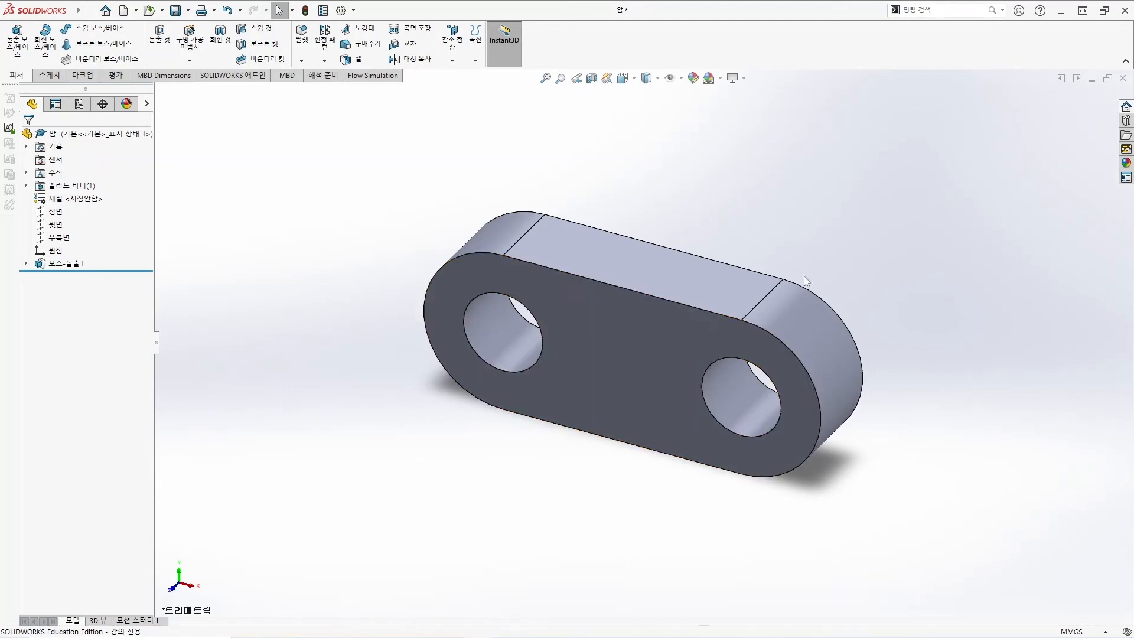
Save the part under the new file name 연결링크 in the Work folder.
{"action": "left_click", "coordinate": [94, 10]}
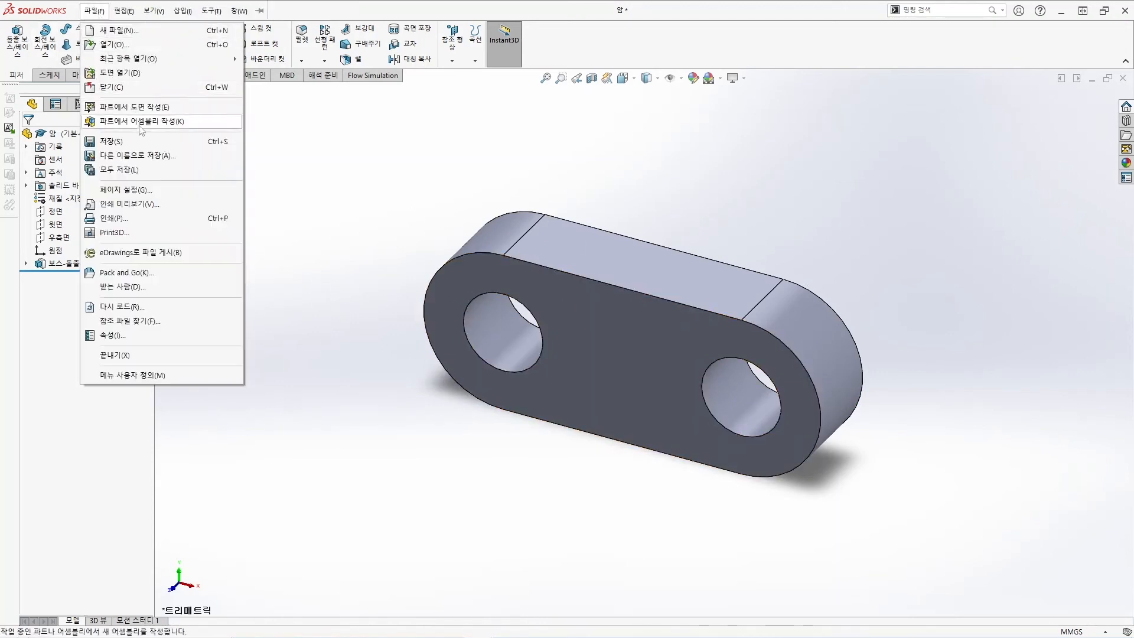
{"action": "left_click", "coordinate": [158, 160]}
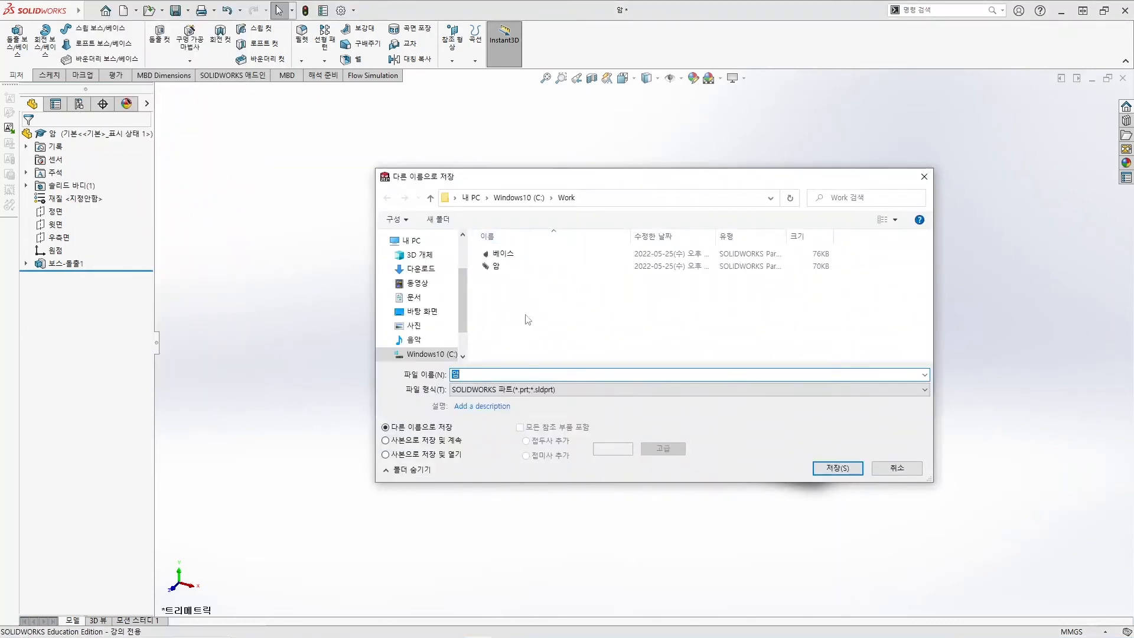
{"action": "type", "text": "연결링크"}
{"action": "key", "text": "Return"}
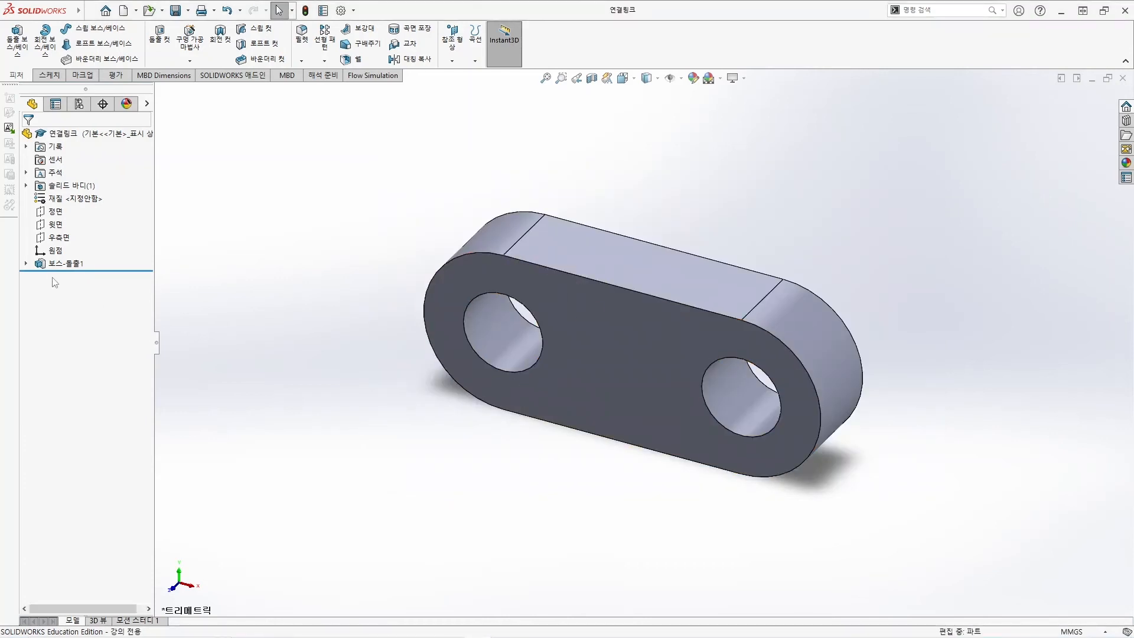
Edit the extrusion's sketch to set the distance between the hole centres to 65 mm, exit it and save the part.
{"action": "left_click", "coordinate": [26, 264]}
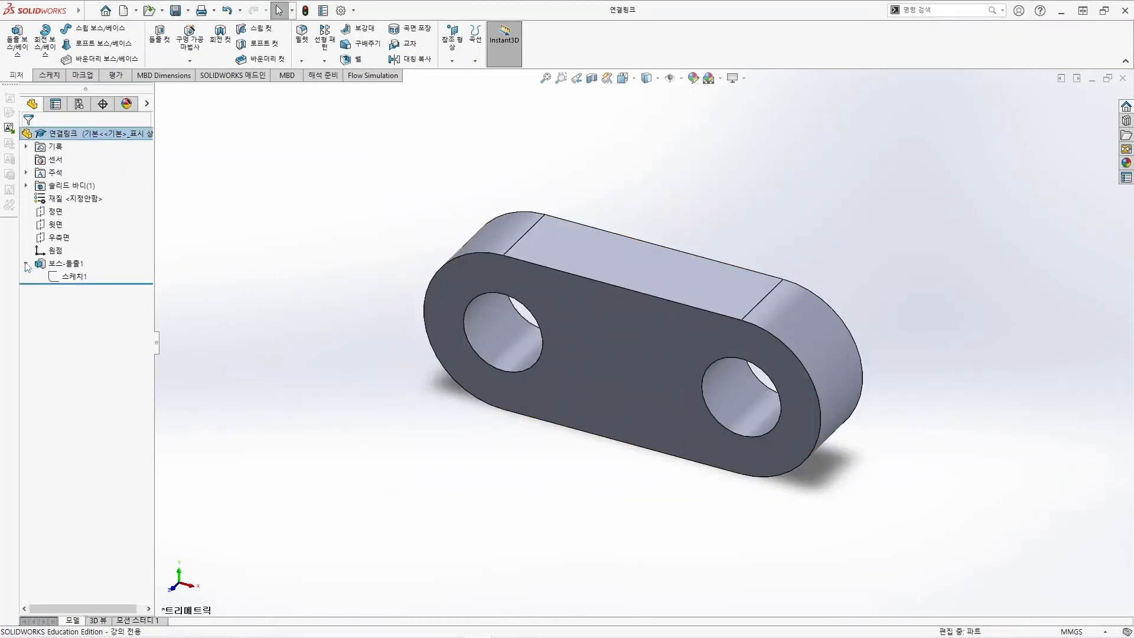
{"action": "right_click", "coordinate": [74, 278]}
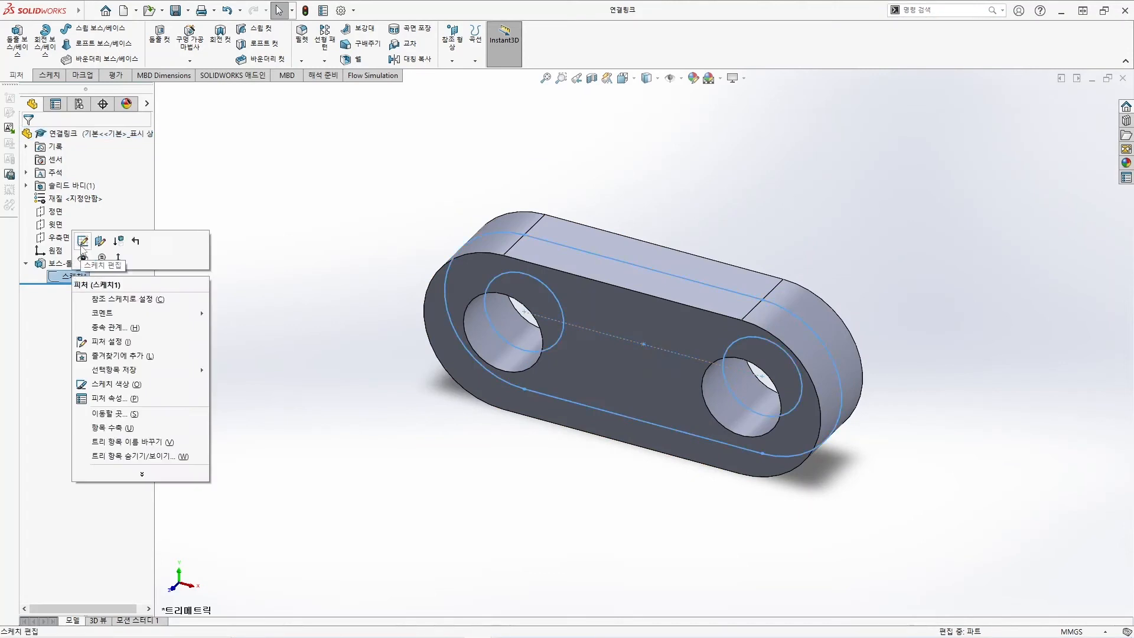
{"action": "left_click", "coordinate": [84, 245]}
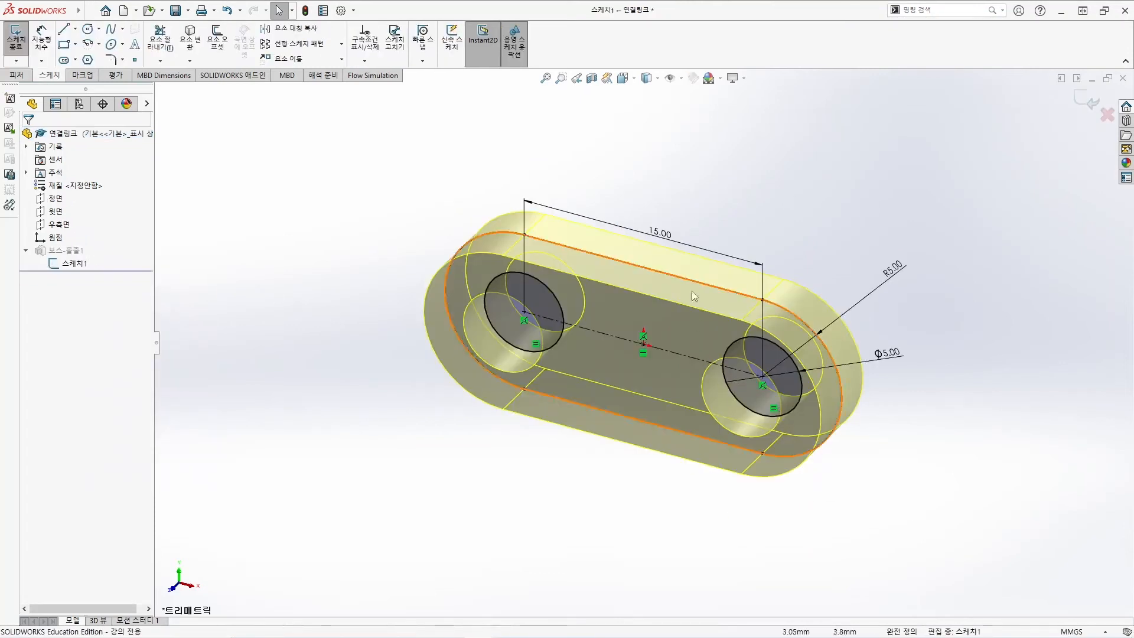
{"action": "double_click", "coordinate": [666, 237]}
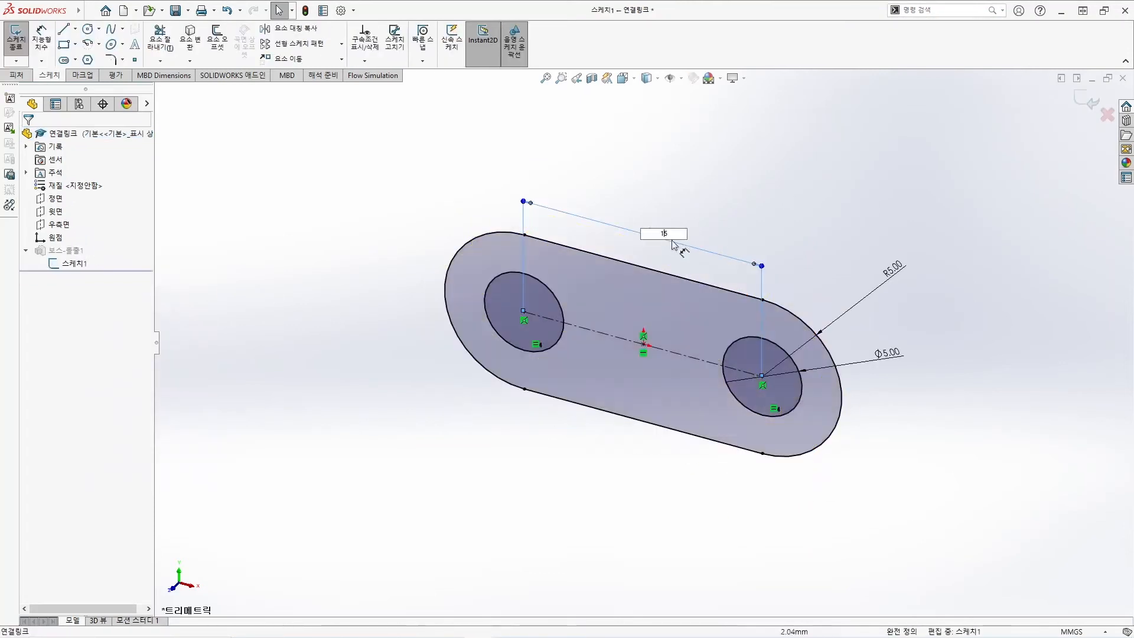
{"action": "type", "text": "65"}
{"action": "key", "text": "Return"}
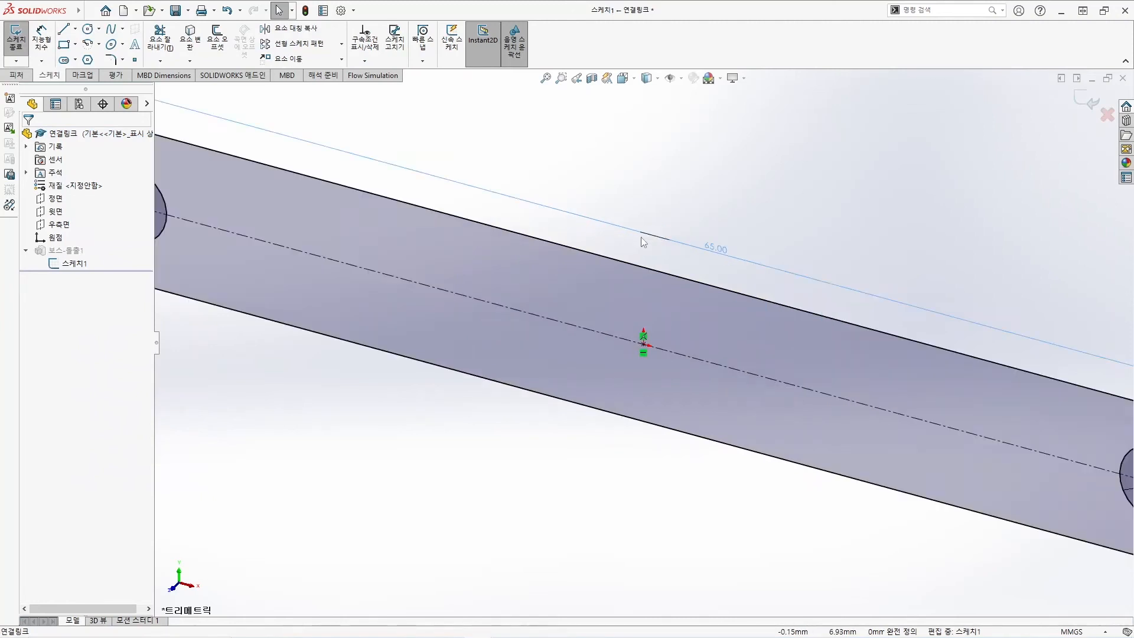
{"action": "left_click", "coordinate": [1086, 100]}
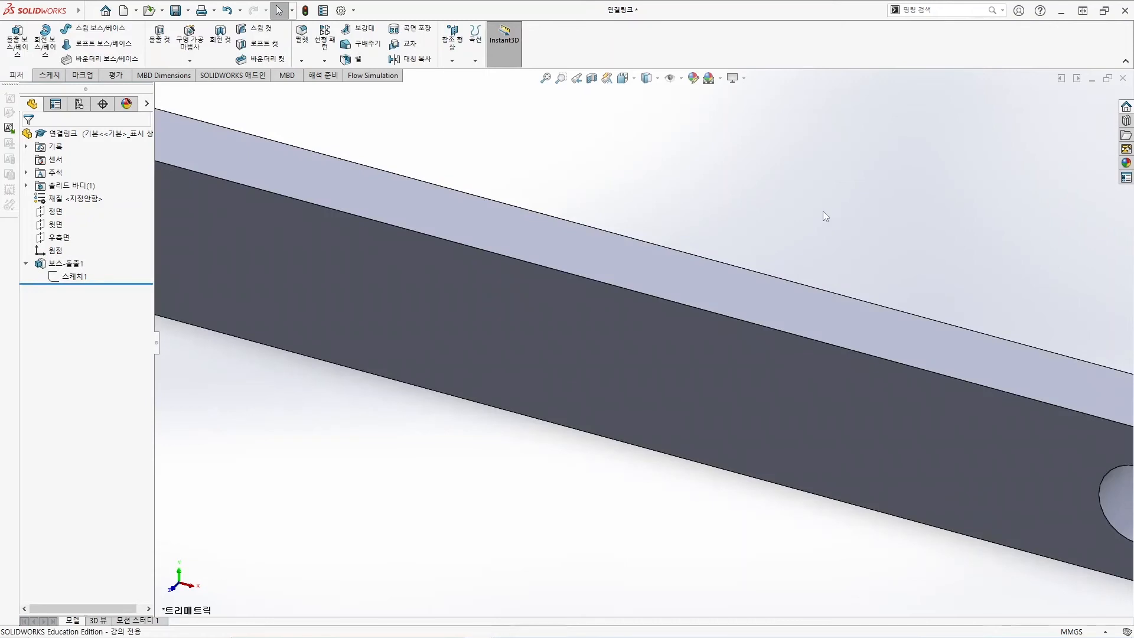
{"action": "key", "text": "ctrl+7"}
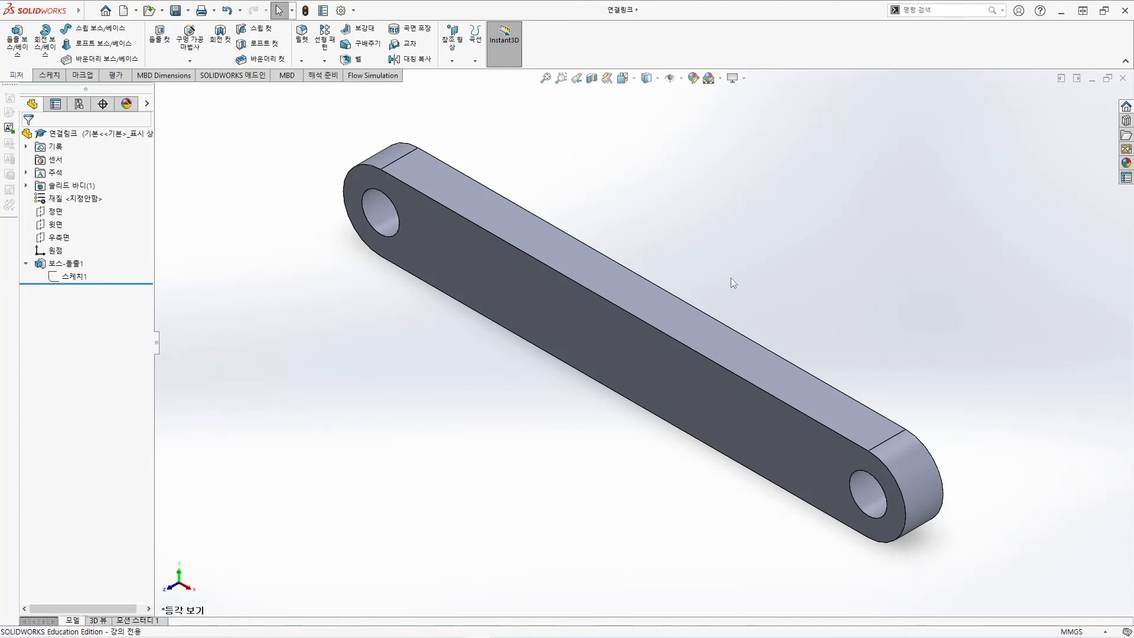
{"action": "key", "text": "ctrl+s"}
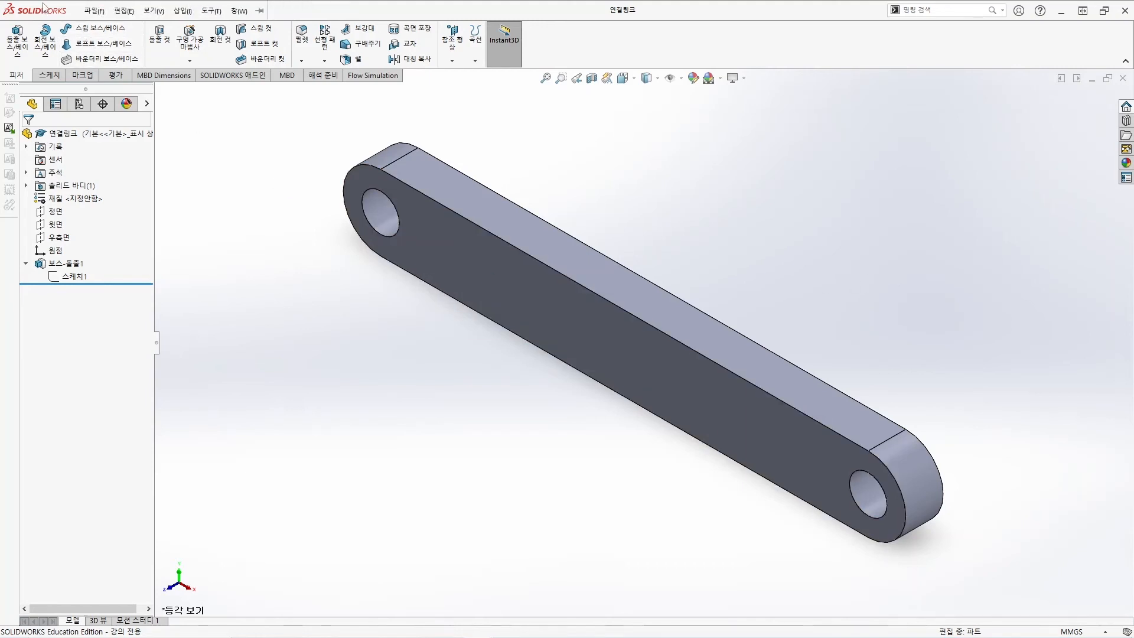
Save the part under the new file name 메인링크 in the Work folder.
{"action": "left_click", "coordinate": [93, 11]}
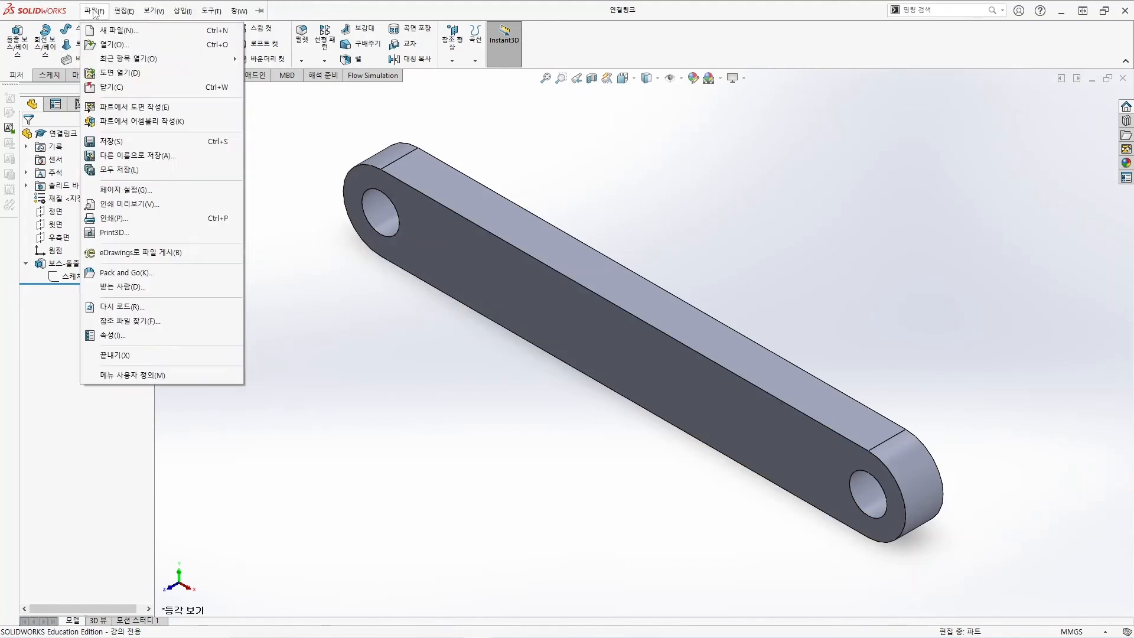
{"action": "left_click", "coordinate": [136, 157]}
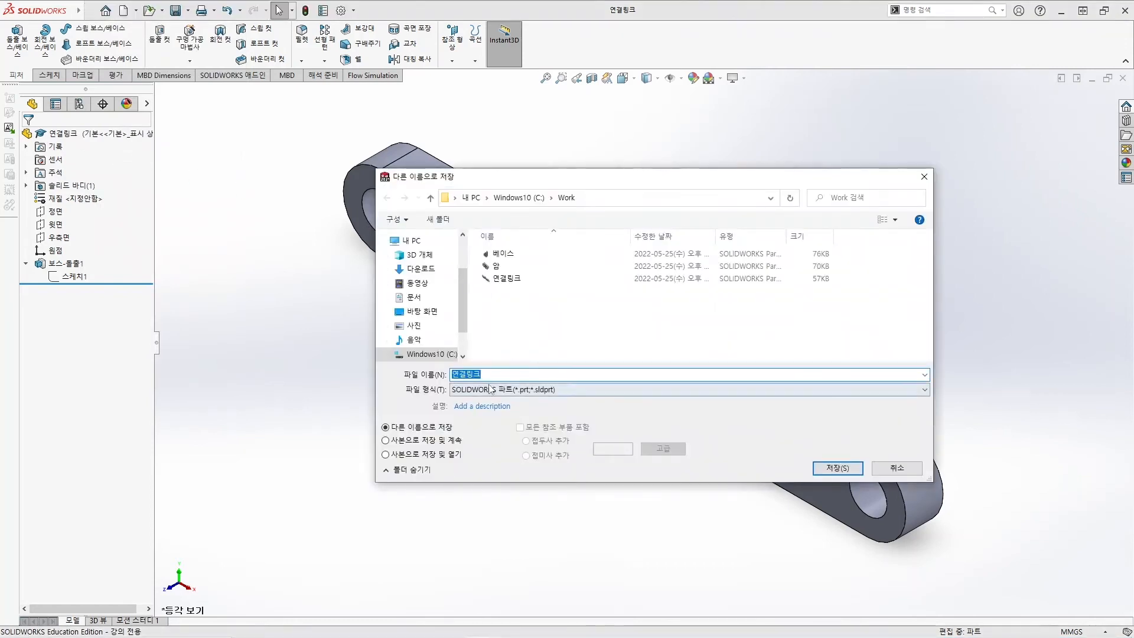
{"action": "type", "text": "머"}
{"action": "type", "text": "인링크"}
{"action": "key", "text": "Return"}
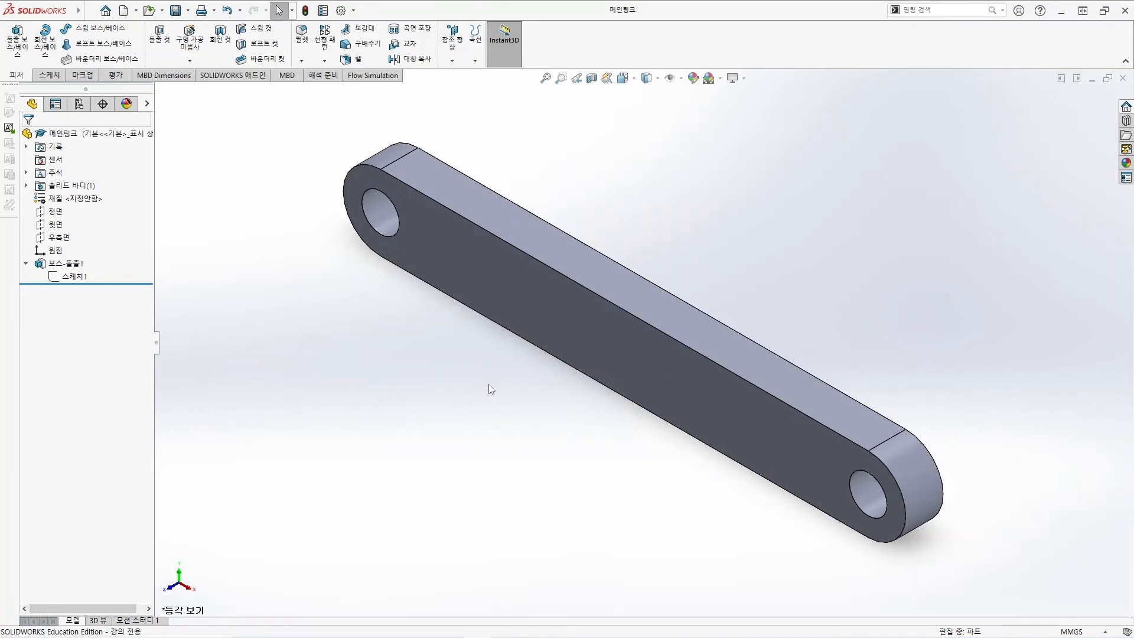
Edit the extrusion's sketch and draw a circle of about 1.9 mm radius on the slot's centreline between the left hole and the origin.
{"action": "left_click", "coordinate": [74, 276]}
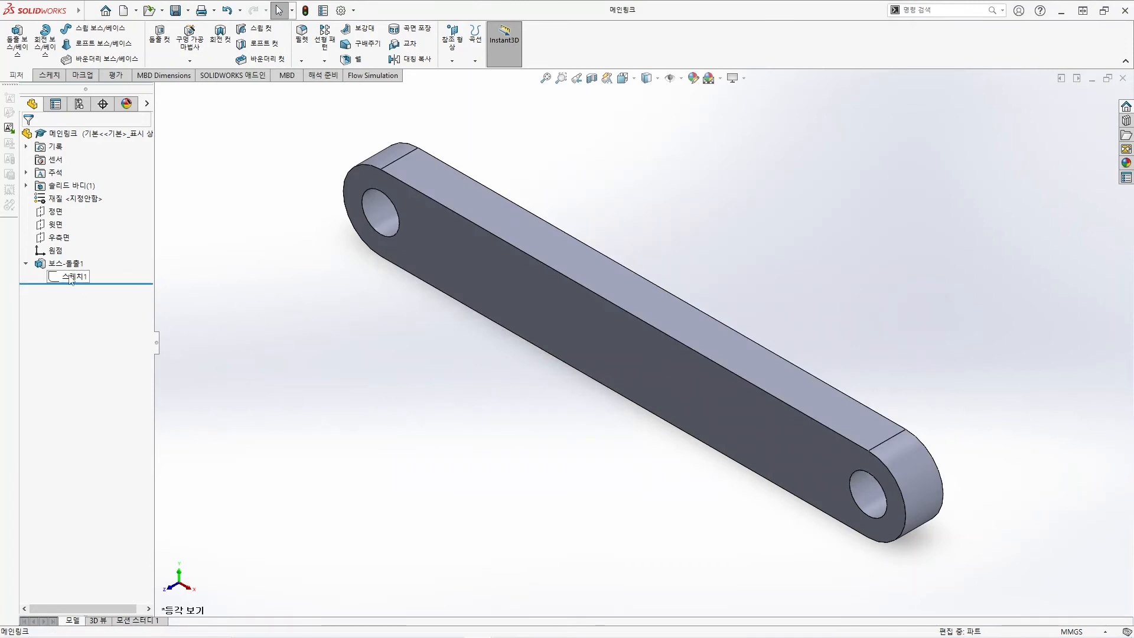
{"action": "left_click", "coordinate": [79, 241]}
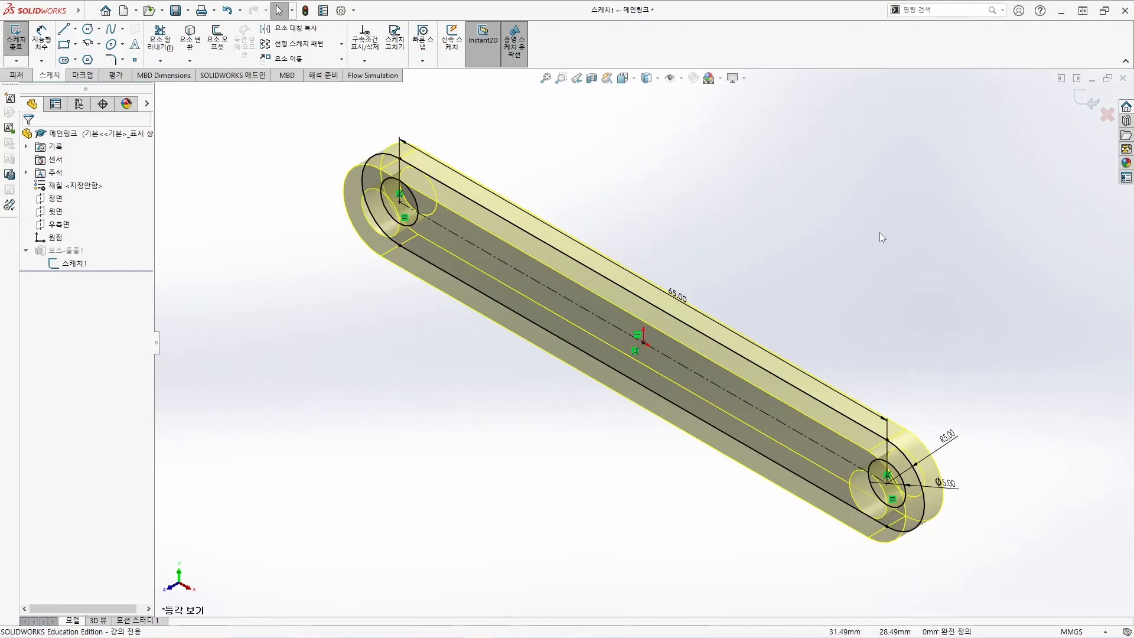
{"action": "key", "text": "ctrl+8"}
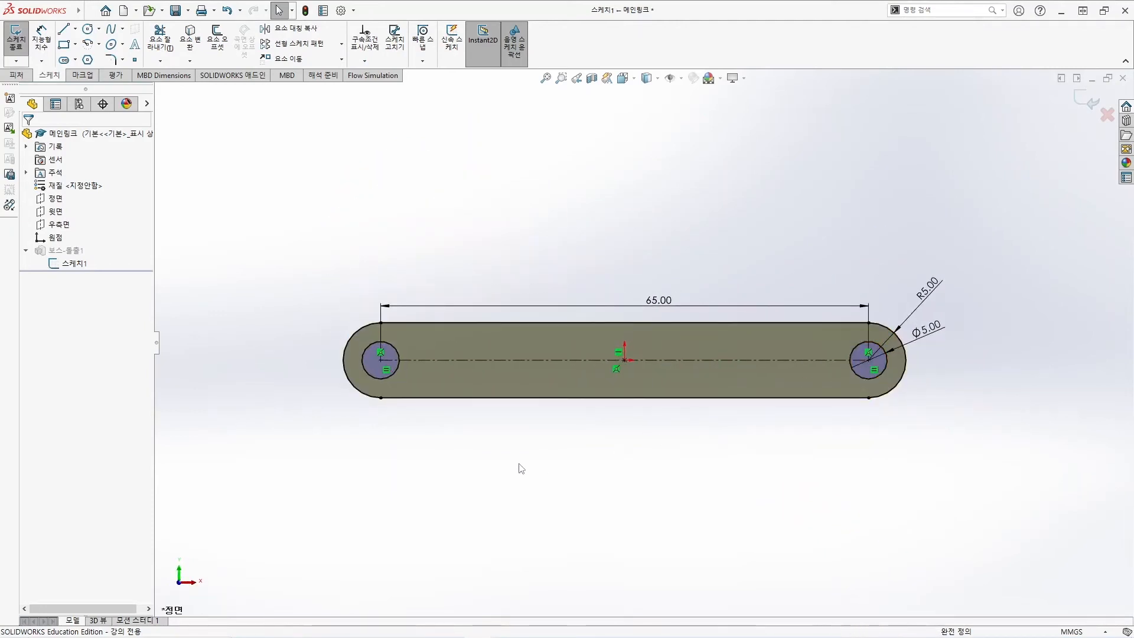
{"action": "scroll", "coordinate": [520, 476], "scroll_direction": "down", "scroll_amount": 1}
{"action": "scroll", "coordinate": [807, 403], "scroll_direction": "up", "scroll_amount": 1}
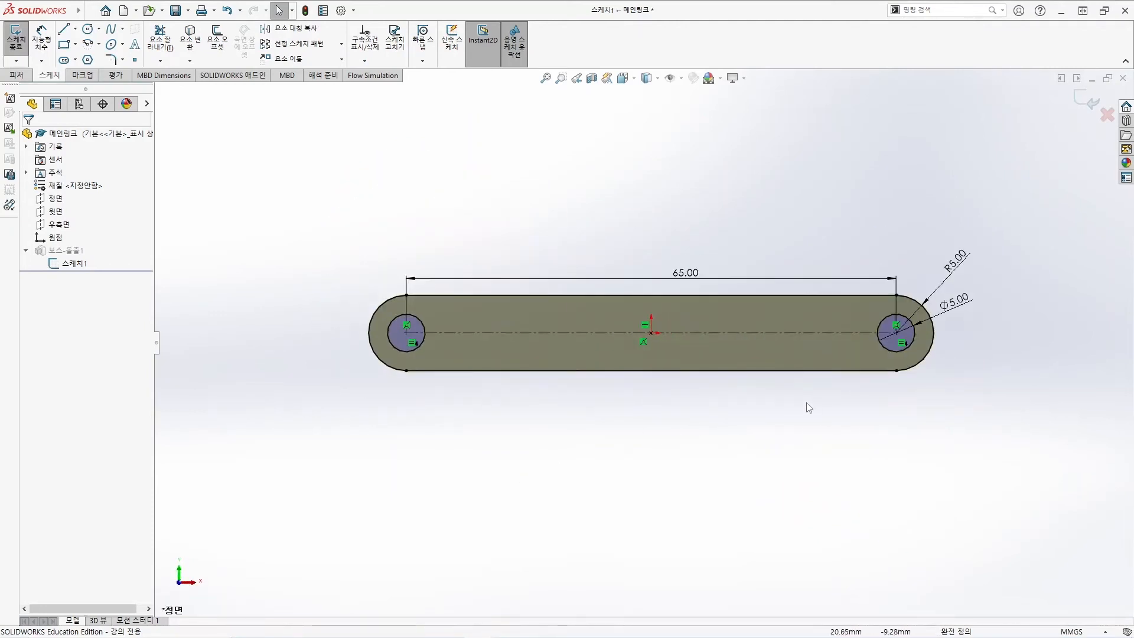
{"action": "scroll", "coordinate": [807, 403], "scroll_direction": "down", "scroll_amount": 1}
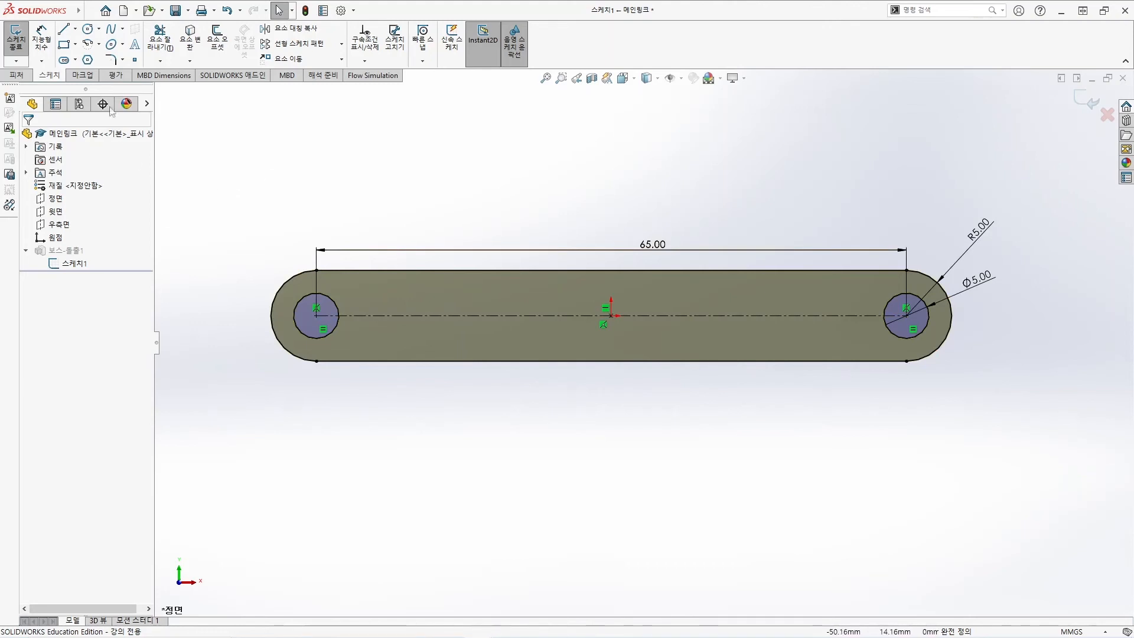
{"action": "left_click", "coordinate": [88, 29]}
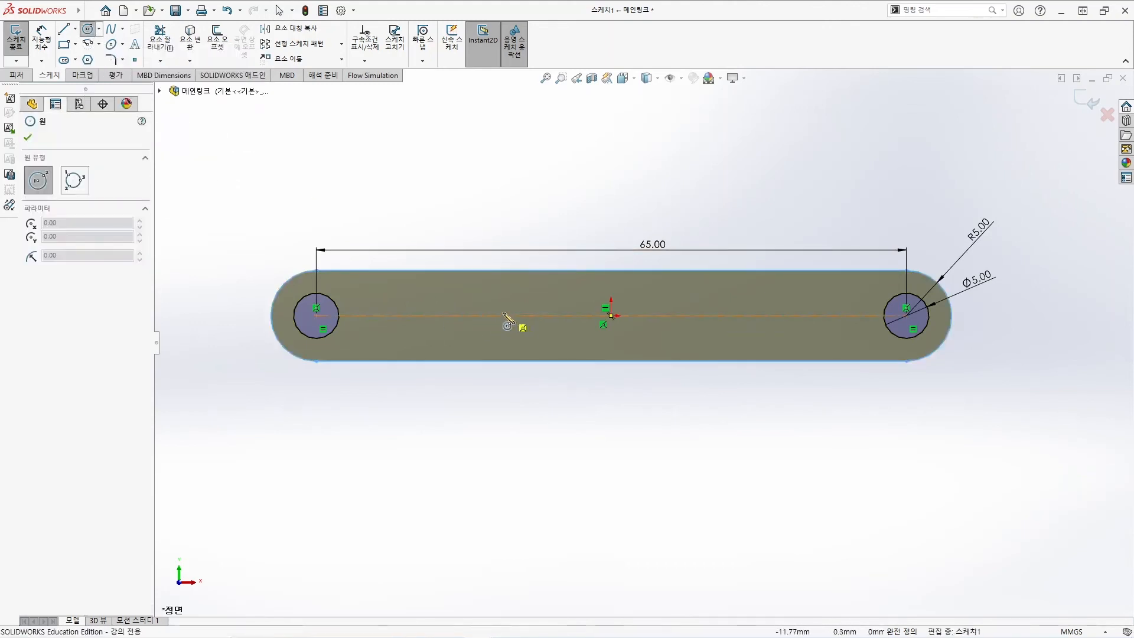
{"action": "left_click", "coordinate": [515, 316]}
{"action": "left_click", "coordinate": [528, 329]}
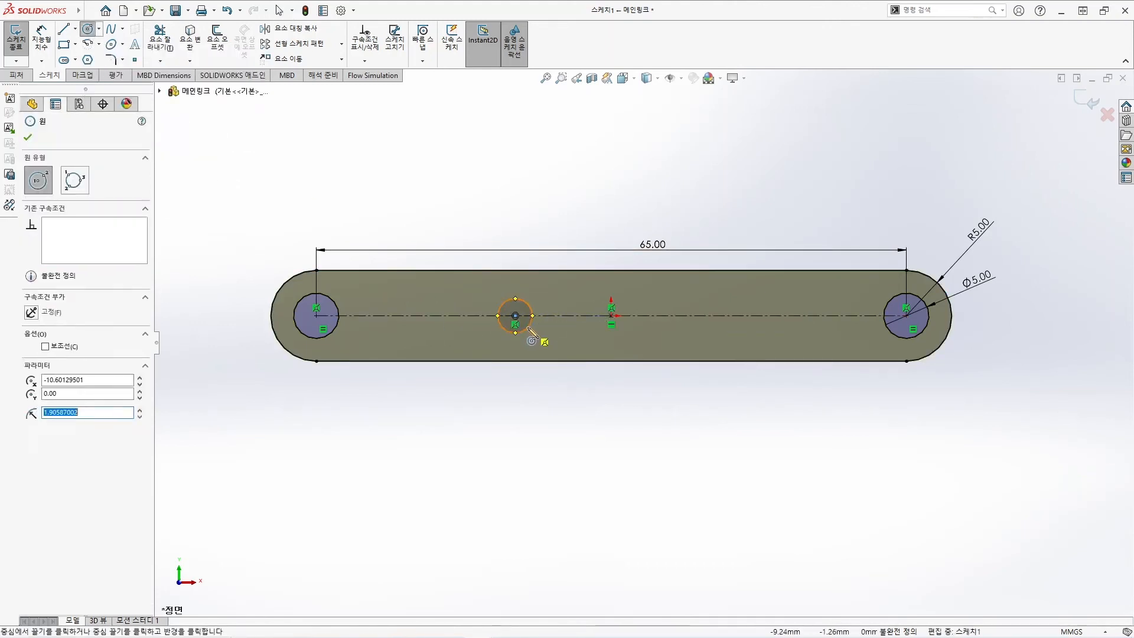
{"action": "key", "text": "Escape"}
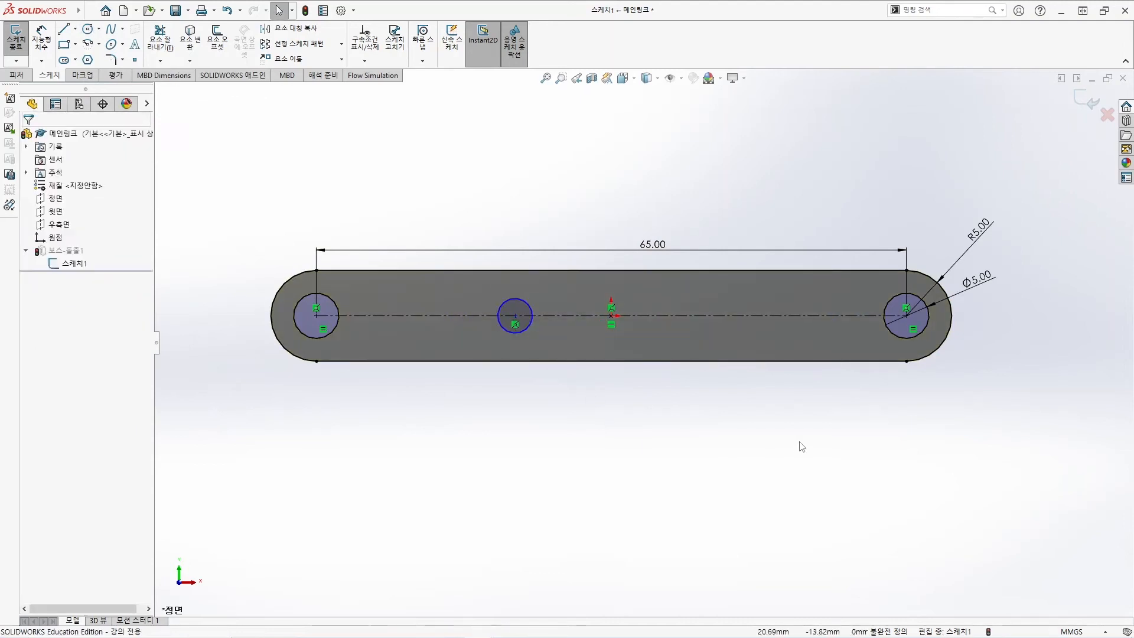
Add an equal relation (동등) between the left hole circle and the new circle.
{"action": "left_click", "coordinate": [337, 305]}
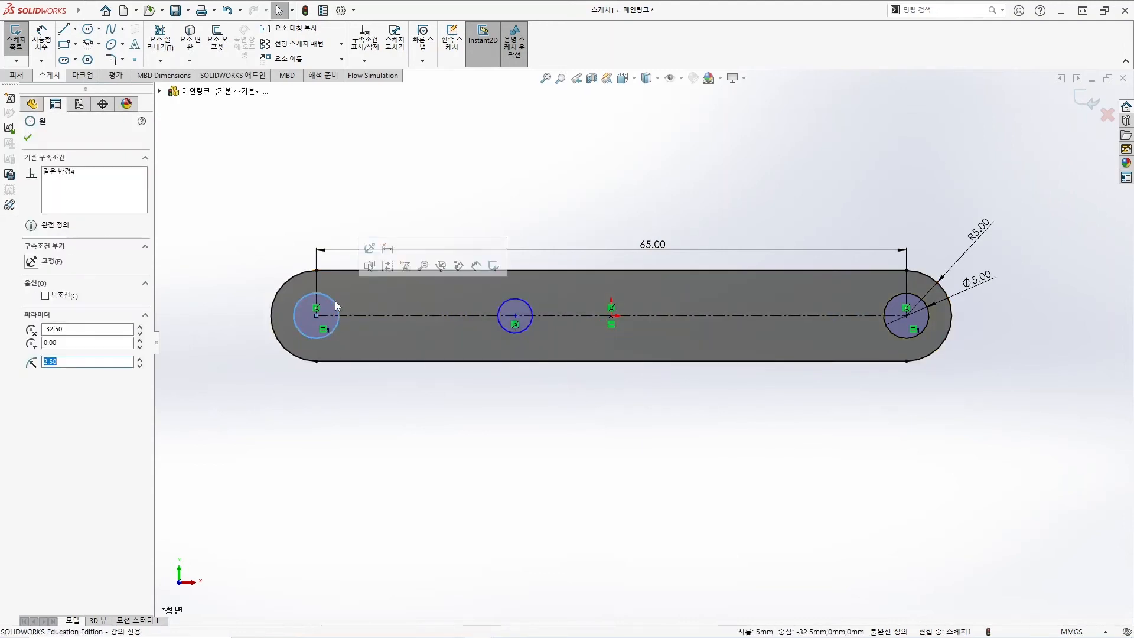
{"action": "left_click", "coordinate": [520, 306], "text": "ctrl"}
{"action": "left_click", "coordinate": [31, 371]}
{"action": "left_click", "coordinate": [643, 195]}
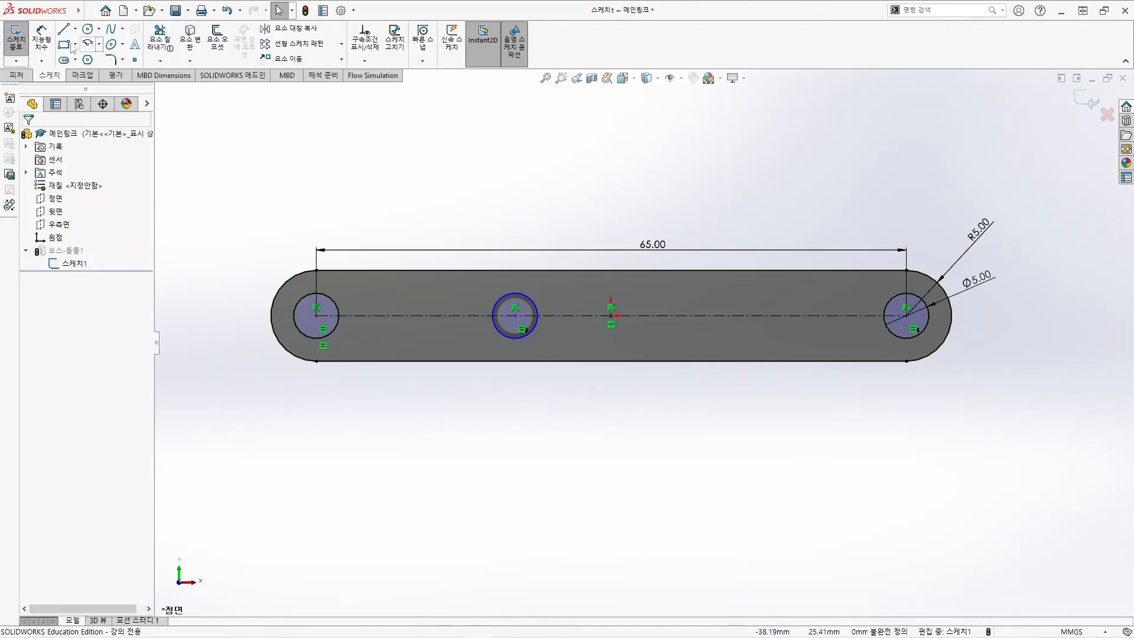
Dimension the distance between the left hole's centre and the new circle's centre as 50 mm.
{"action": "left_click", "coordinate": [41, 38]}
{"action": "left_click", "coordinate": [318, 316]}
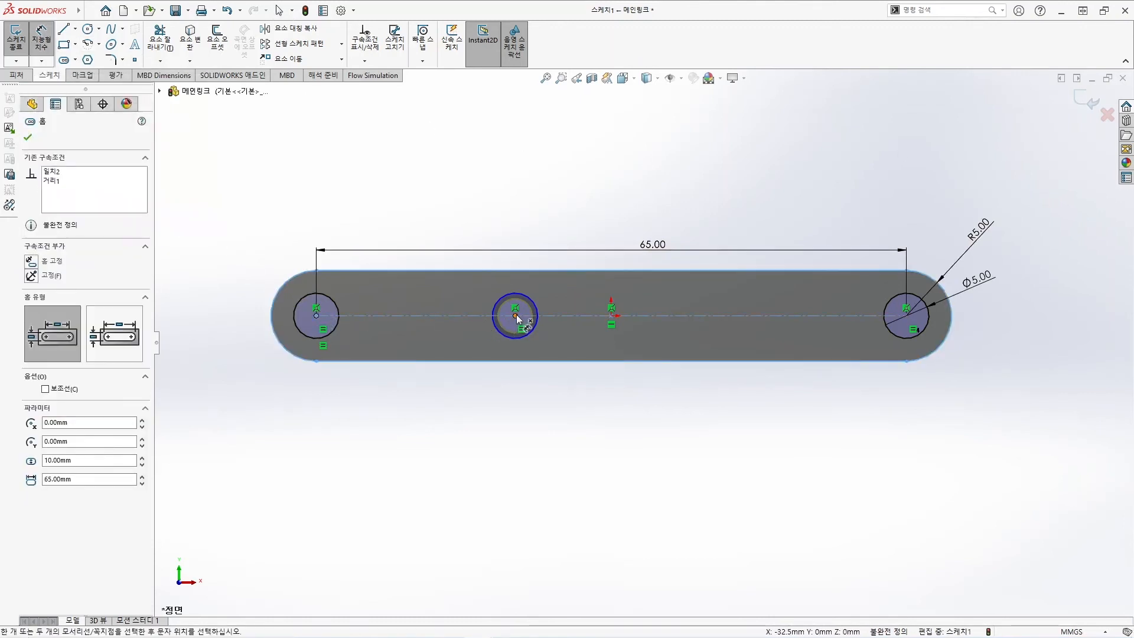
{"action": "left_click", "coordinate": [516, 316]}
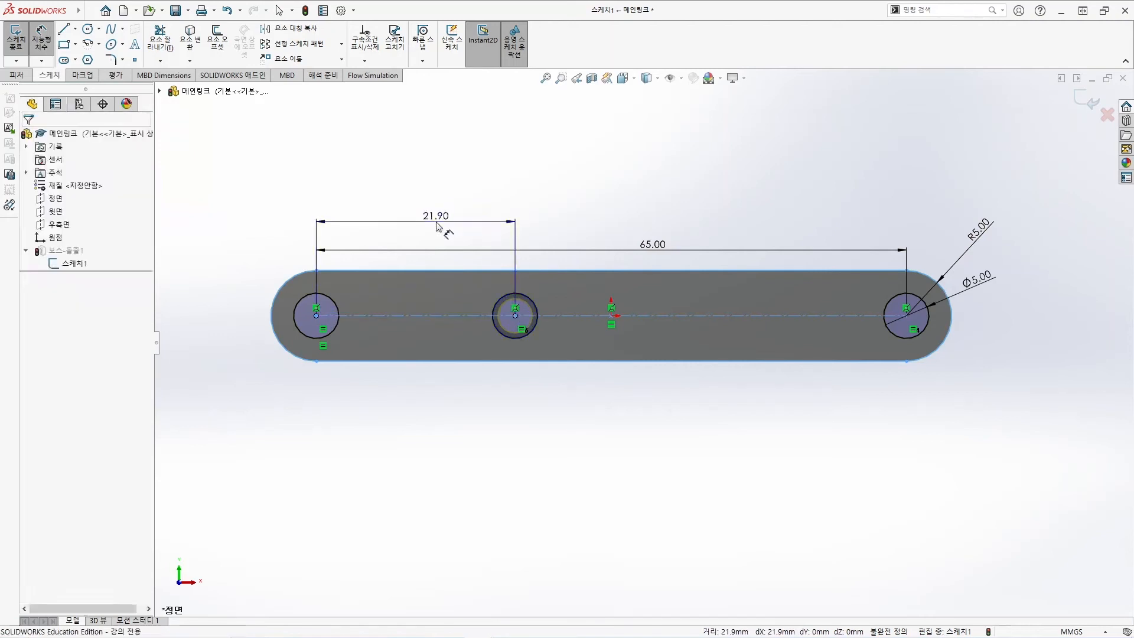
{"action": "left_click", "coordinate": [437, 226]}
{"action": "type", "text": "50"}
{"action": "key", "text": "Return"}
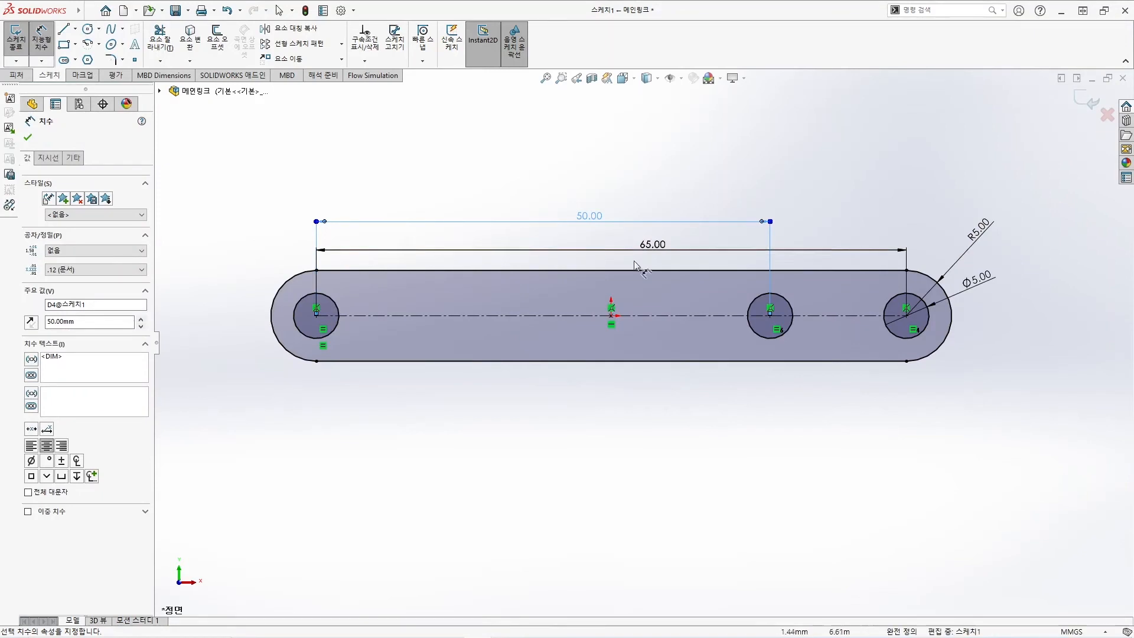
Set the distance between the two end hole centres to 120 mm and exit the sketch.
{"action": "left_click", "coordinate": [650, 250]}
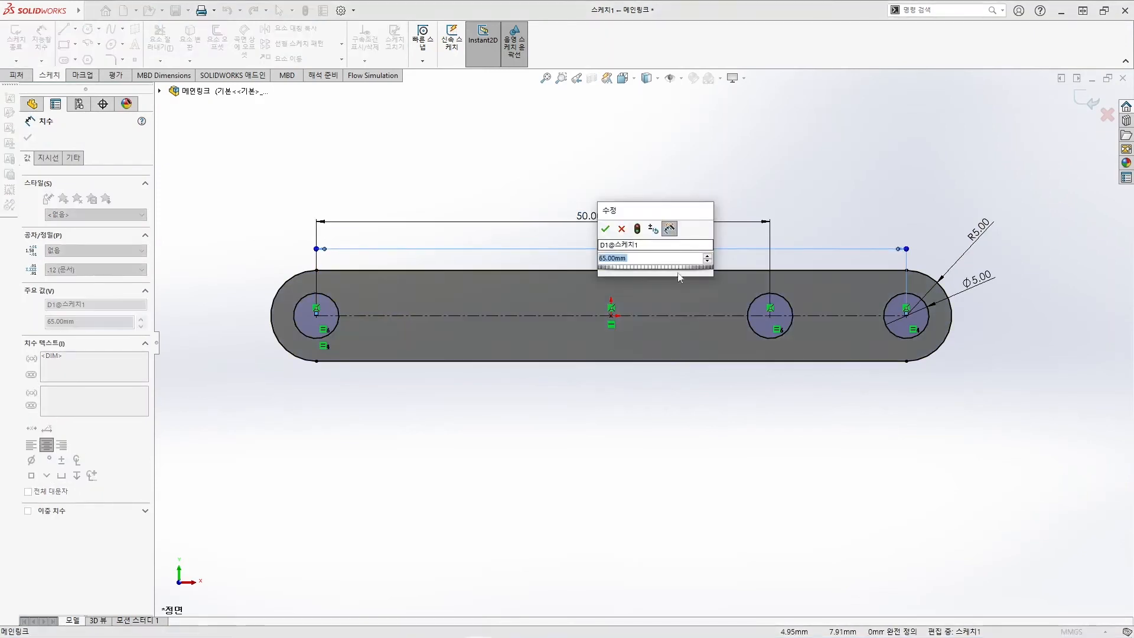
{"action": "type", "text": "120"}
{"action": "key", "text": "Return"}
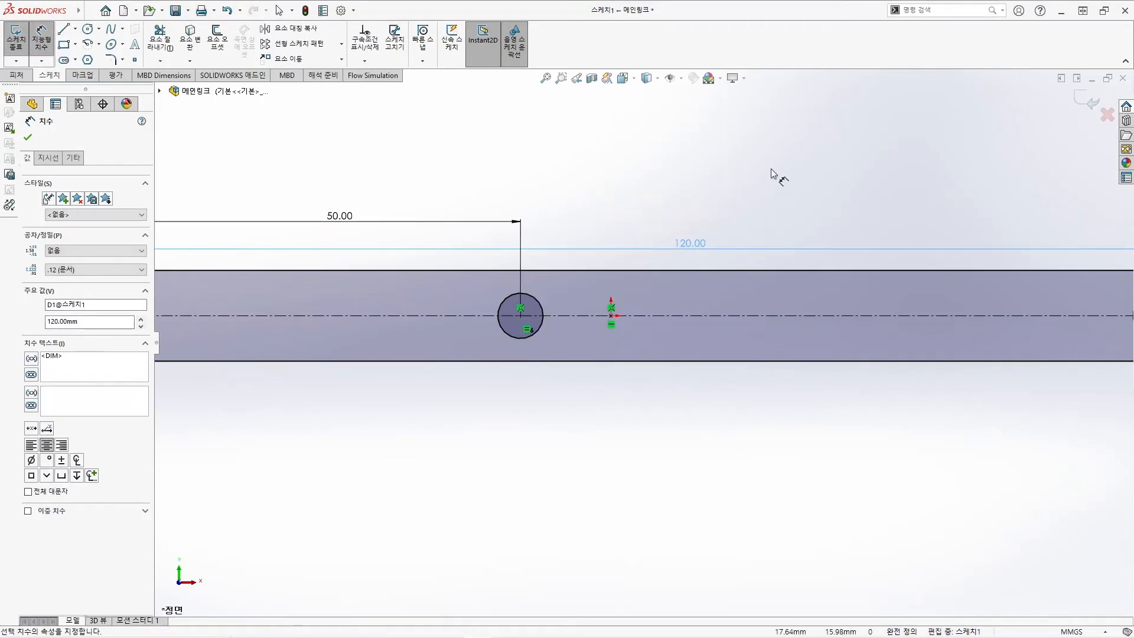
{"action": "left_click", "coordinate": [1093, 103]}
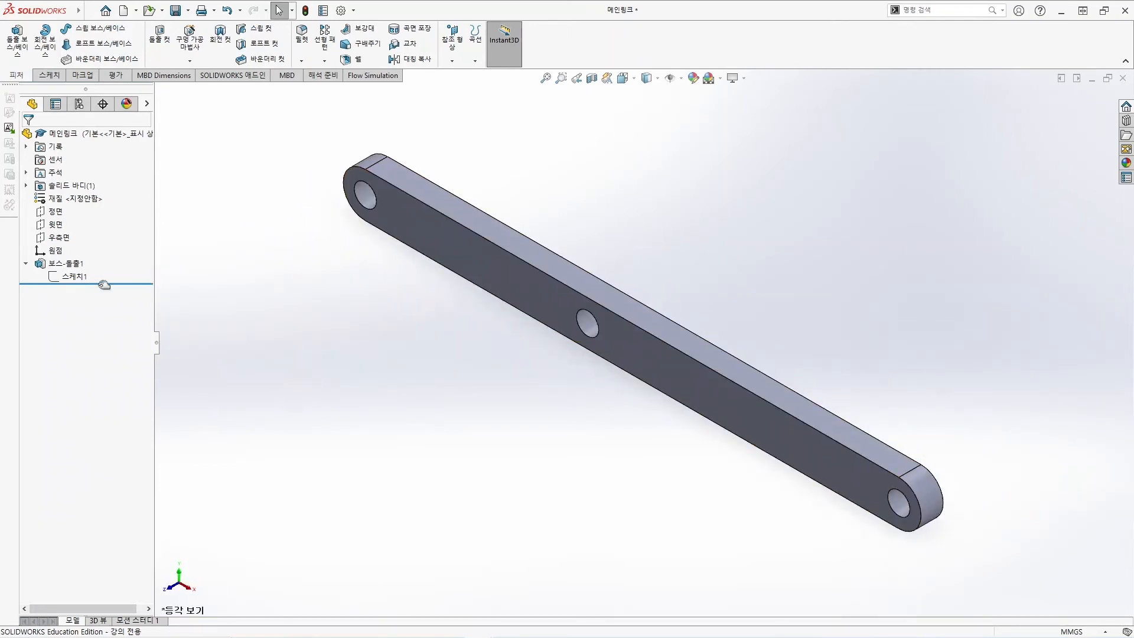
Display the extrusion sketch's dimensions on the link to examine them.
{"action": "left_click", "coordinate": [67, 278]}
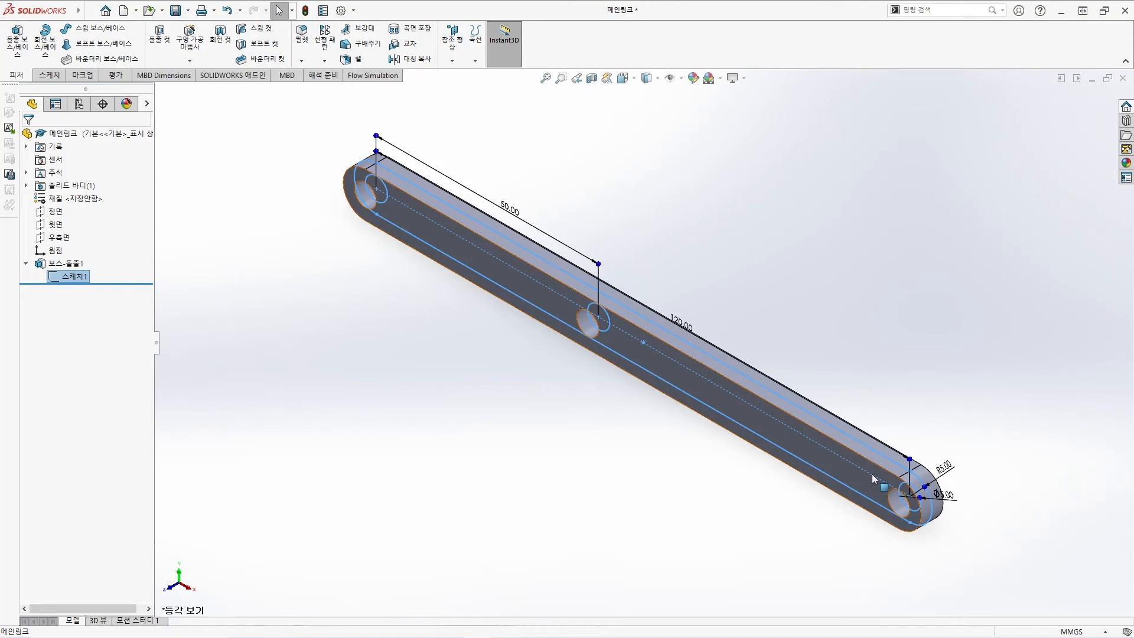
{"action": "left_click", "coordinate": [875, 253]}
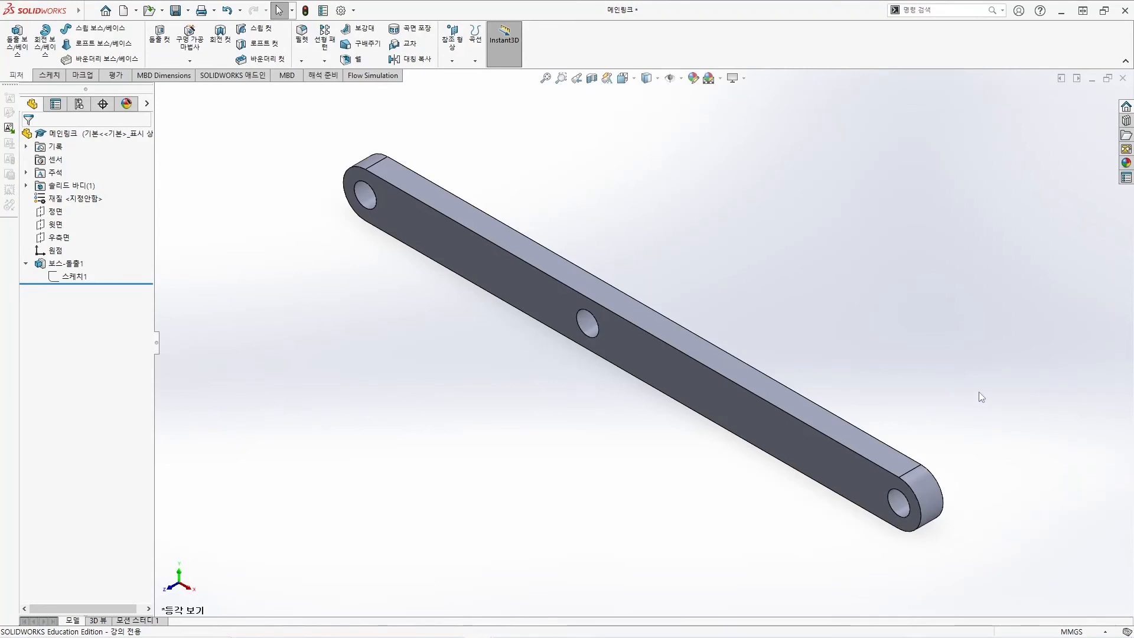
Start a new sketch on the rear flat face of the main link.
{"action": "middle_click_drag", "start_coordinate": [973, 406], "coordinate": [910, 421]}
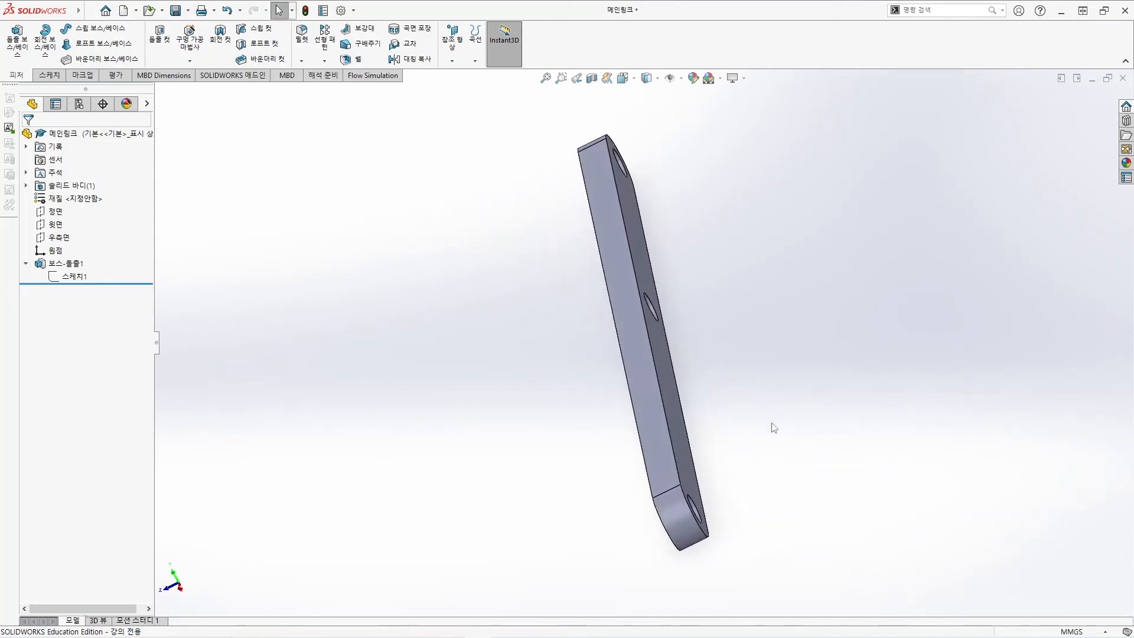
{"action": "left_click", "coordinate": [685, 446]}
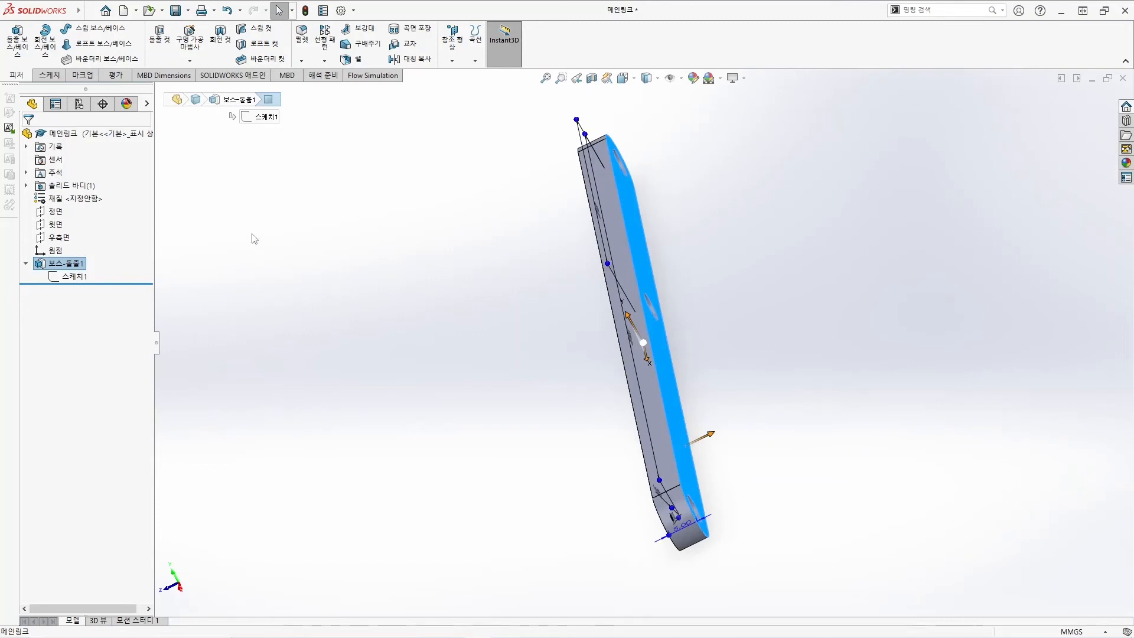
{"action": "left_click", "coordinate": [58, 75]}
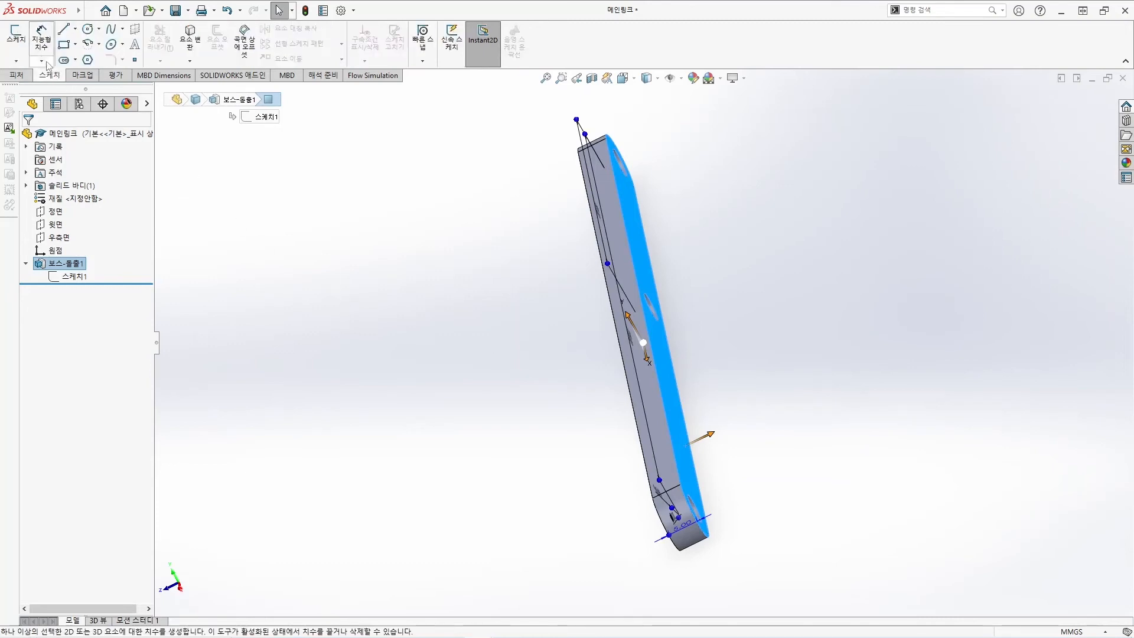
{"action": "left_click", "coordinate": [17, 37]}
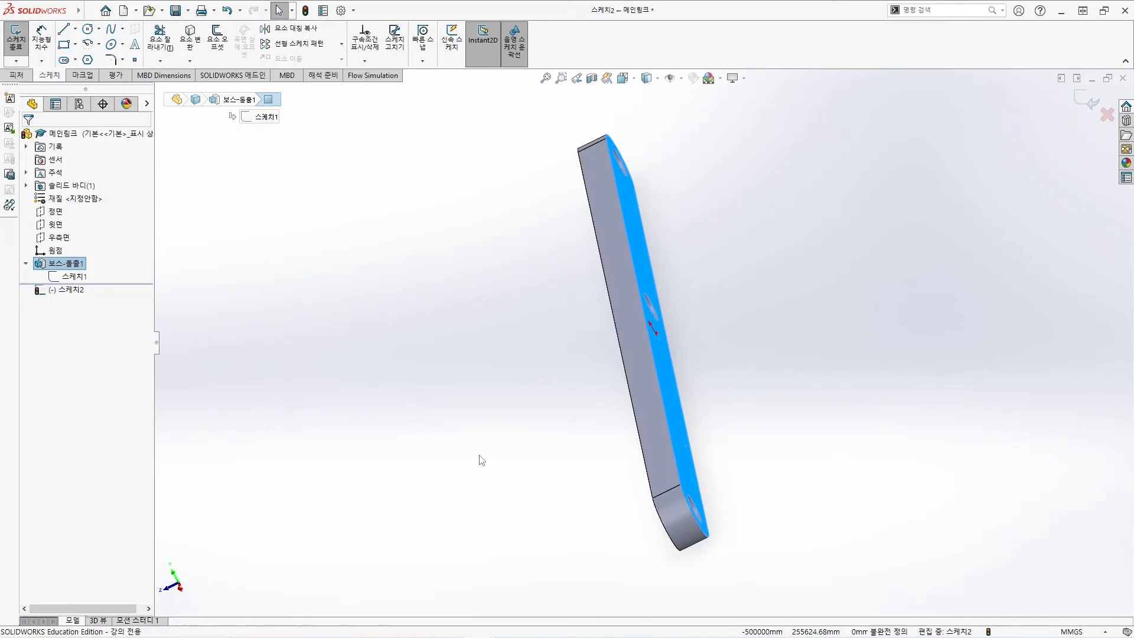
{"action": "key", "text": "ctrl+7"}
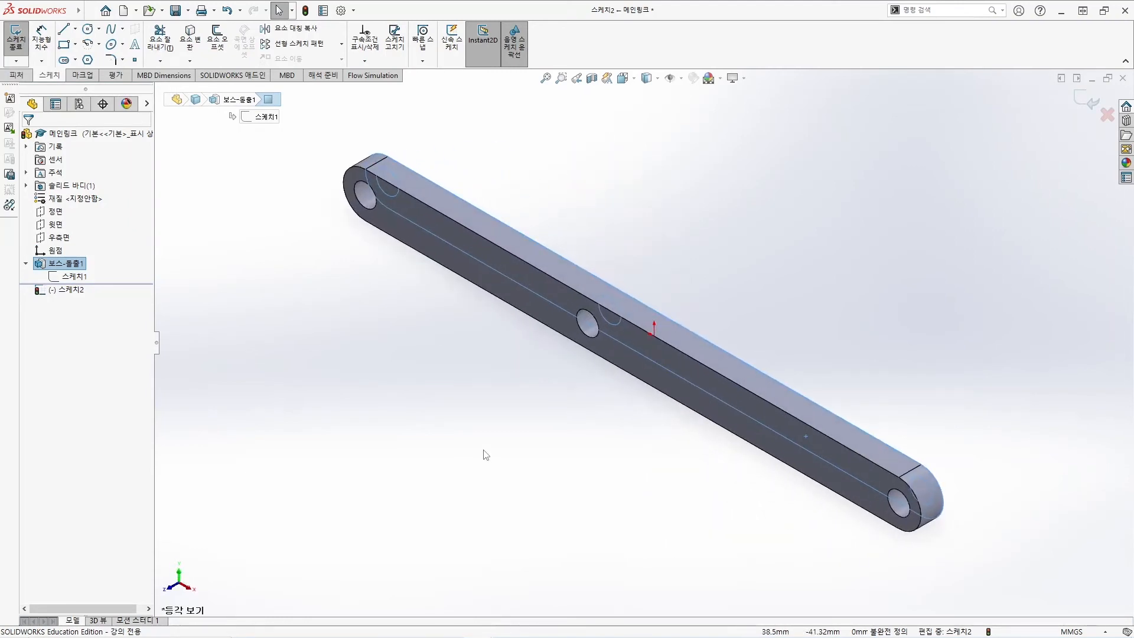
{"action": "key", "text": "ctrl+1"}
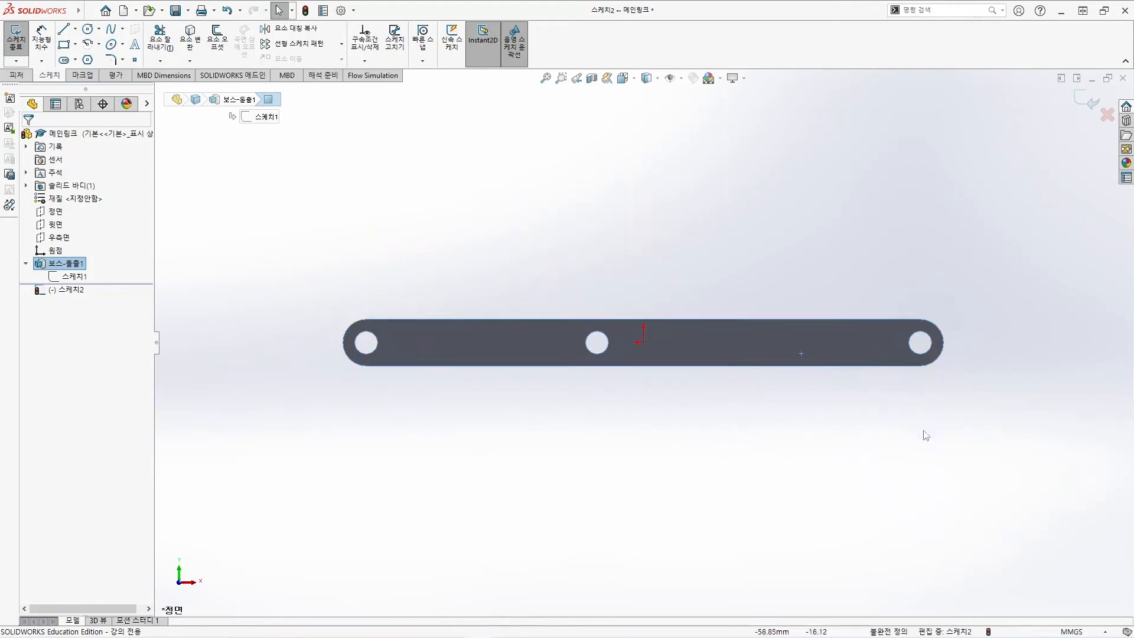
{"action": "left_click", "coordinate": [929, 486]}
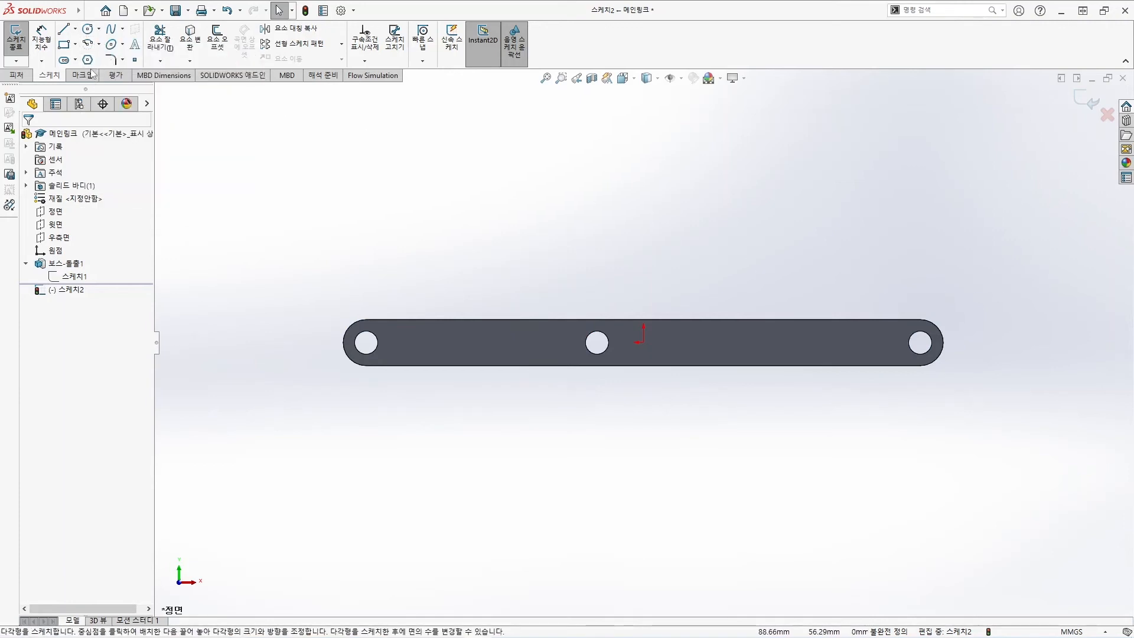
Sketch an upright ellipse centred on the link's right end hole, with radii of about 41.3 mm vertically and 12.3 mm horizontally.
{"action": "left_click", "coordinate": [111, 44]}
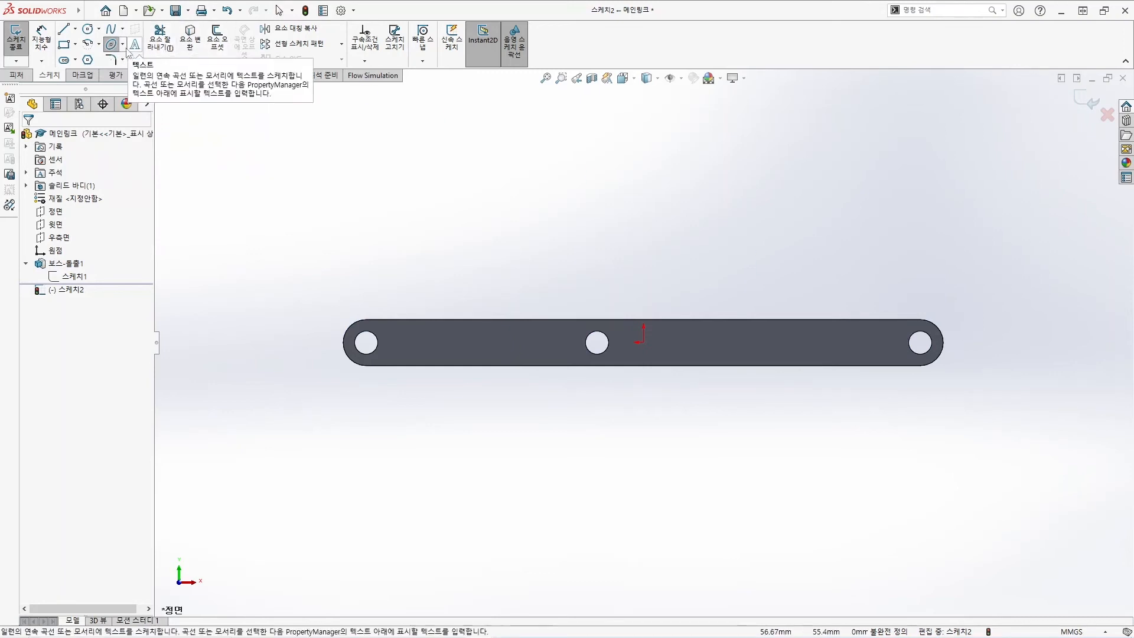
{"action": "left_click", "coordinate": [123, 44]}
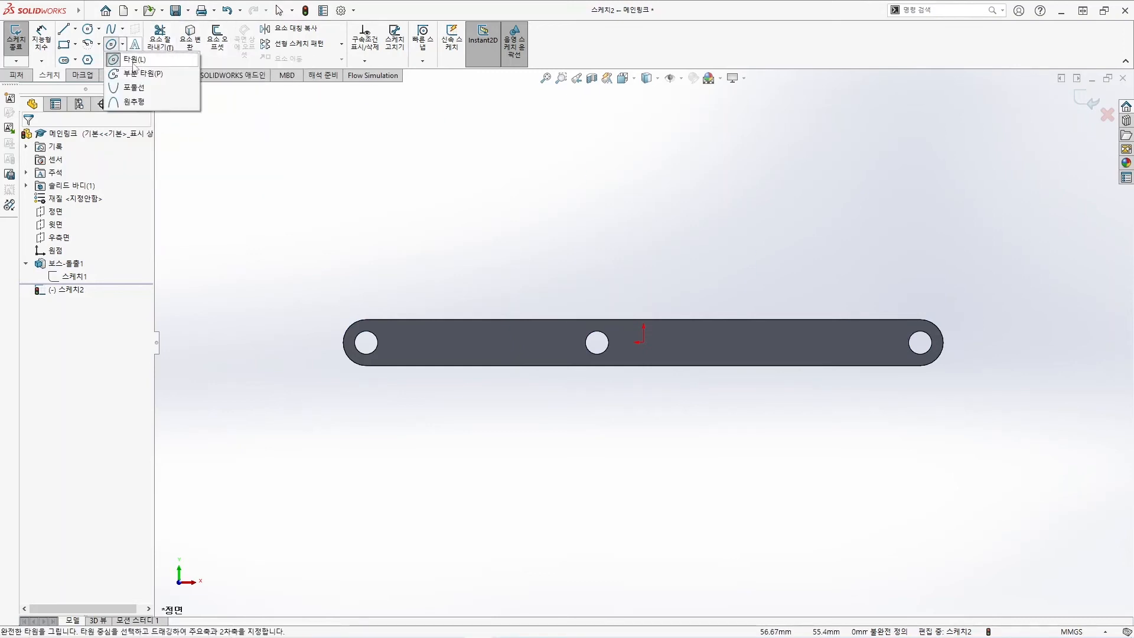
{"action": "key", "text": "Escape"}
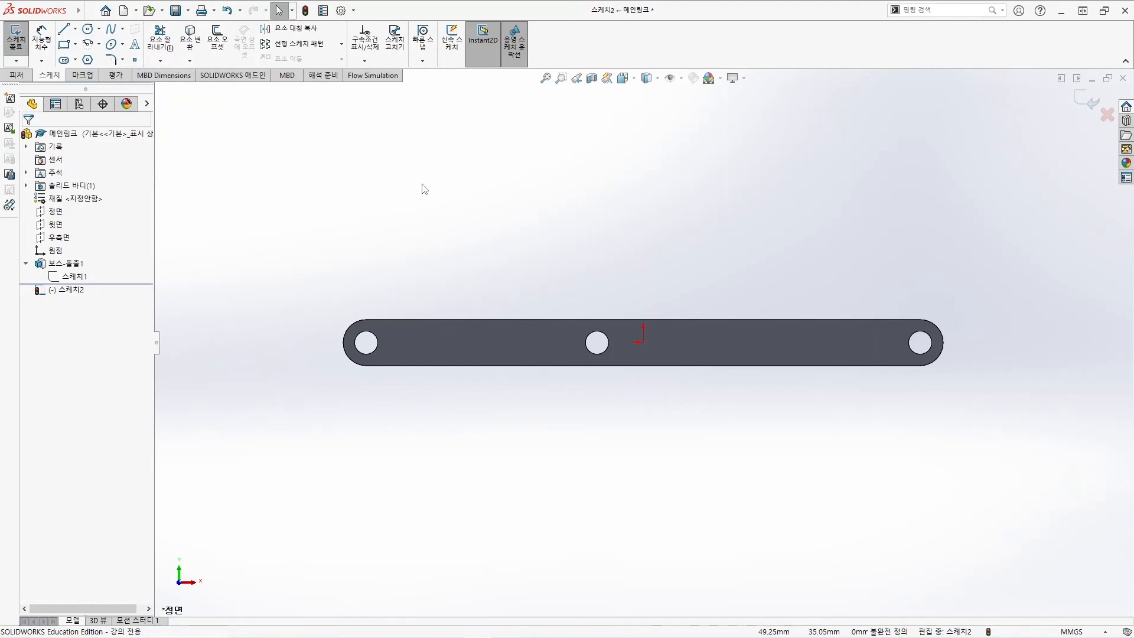
{"action": "left_click", "coordinate": [111, 44]}
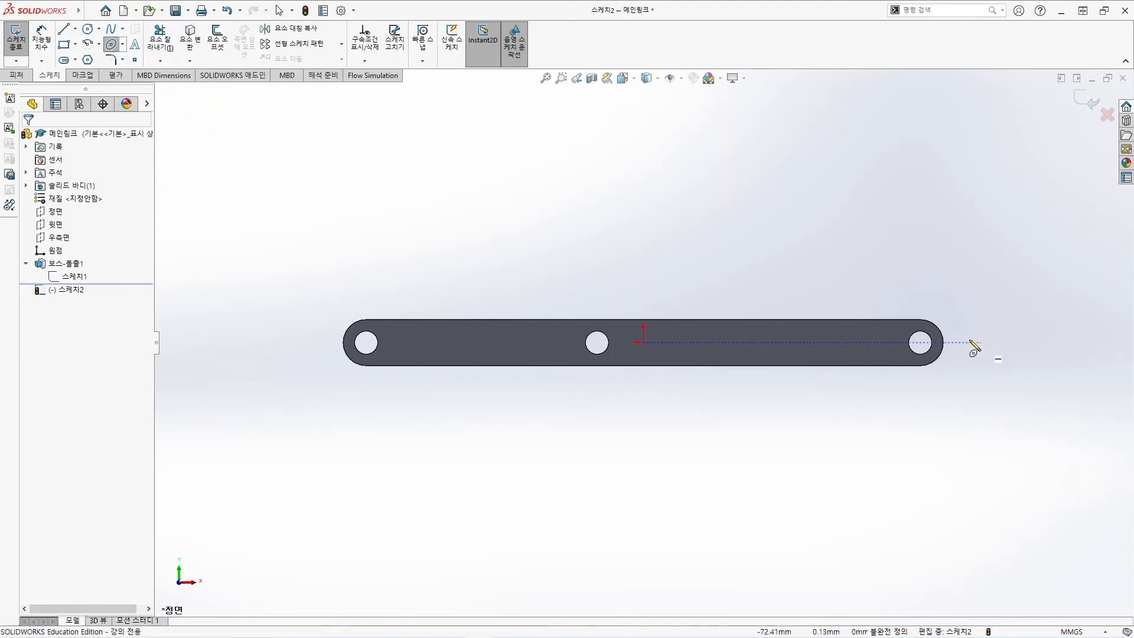
{"action": "left_click", "coordinate": [920, 343]}
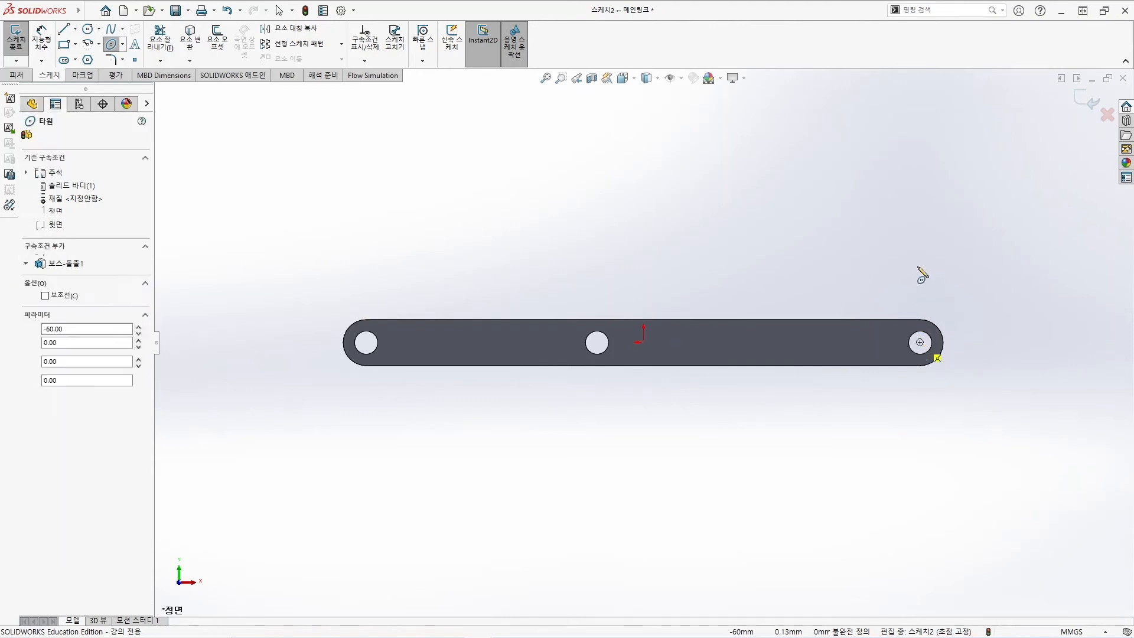
{"action": "left_click", "coordinate": [920, 153]}
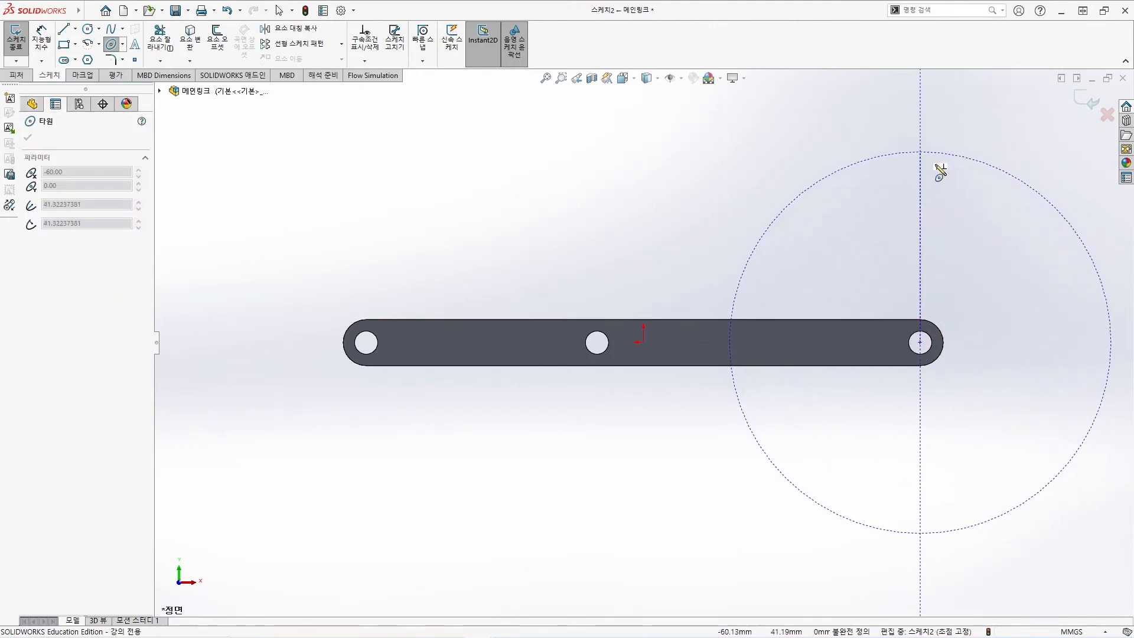
{"action": "left_click", "coordinate": [978, 407]}
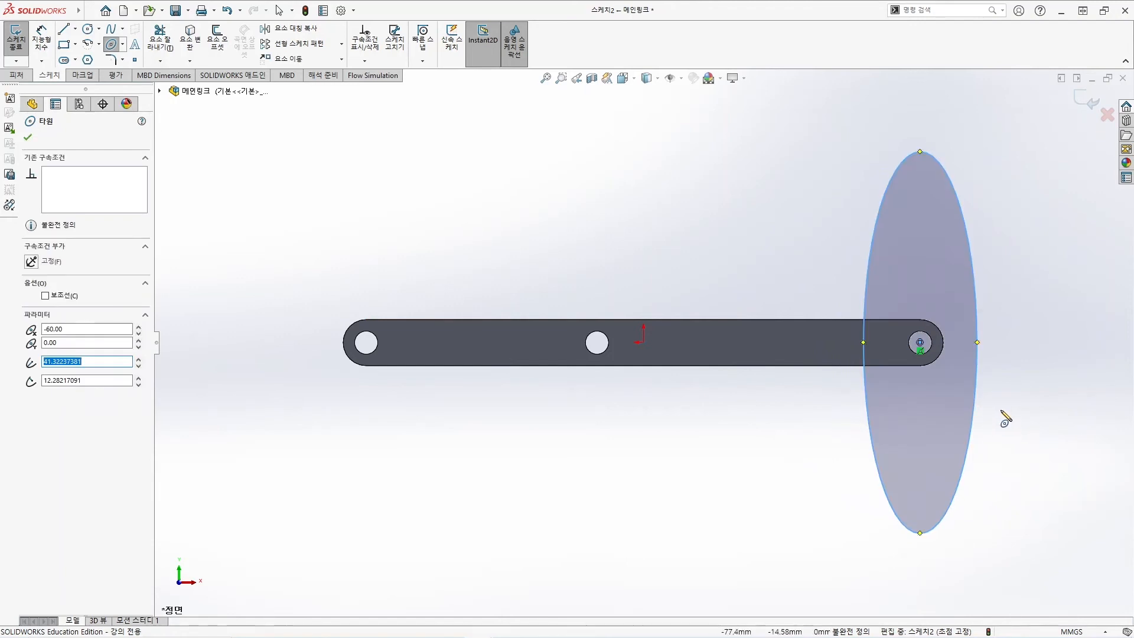
{"action": "key", "text": "Escape"}
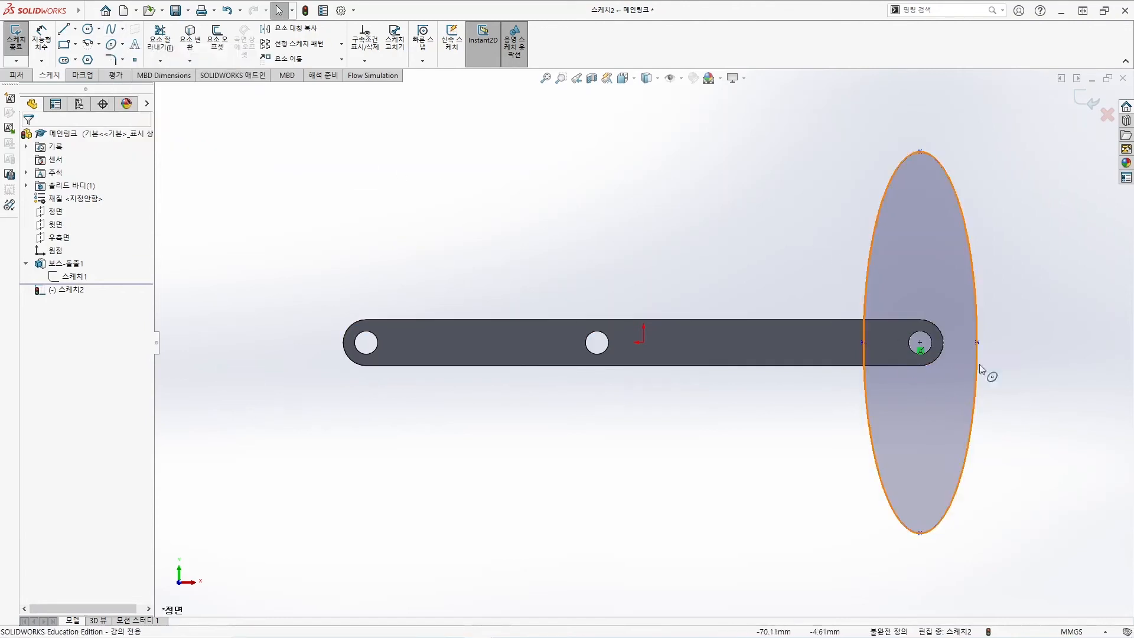
Make the ellipse around the link's end hole slightly narrower and extrude it 5 mm, merged with the link body.
{"action": "mouse_move", "coordinate": [978, 343]}
{"action": "left_mouse_down"}
{"action": "mouse_move", "coordinate": [1006, 341]}
{"action": "mouse_move", "coordinate": [972, 348]}
{"action": "left_mouse_up"}
{"action": "left_click", "coordinate": [1026, 248]}
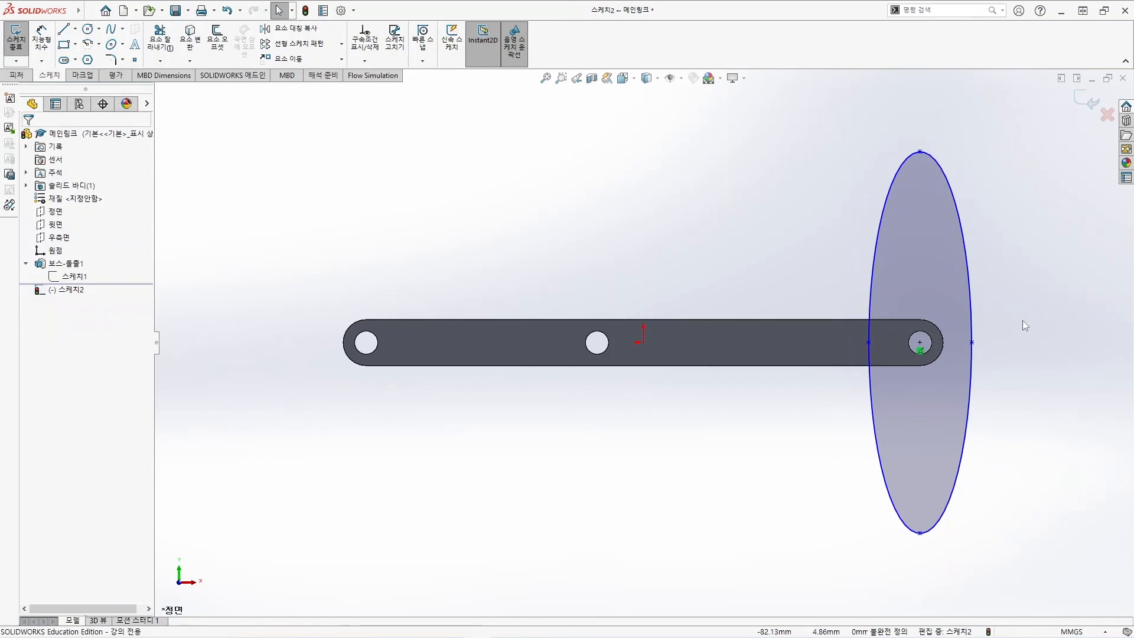
{"action": "left_click", "coordinate": [16, 75]}
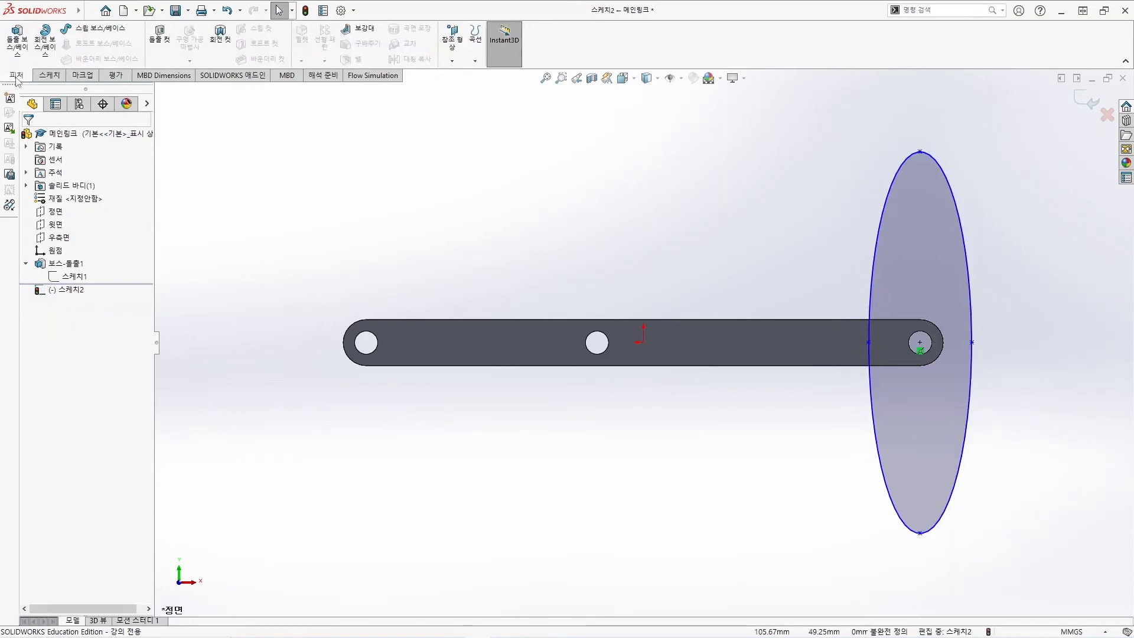
{"action": "left_click", "coordinate": [17, 36]}
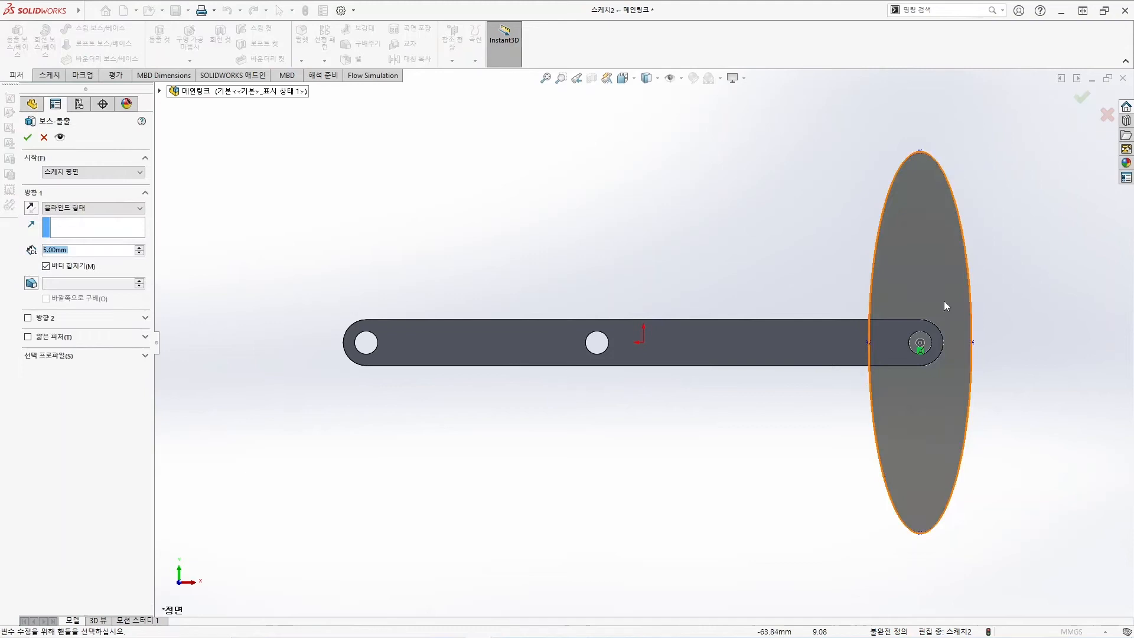
{"action": "middle_click_drag", "start_coordinate": [1030, 302], "coordinate": [881, 392]}
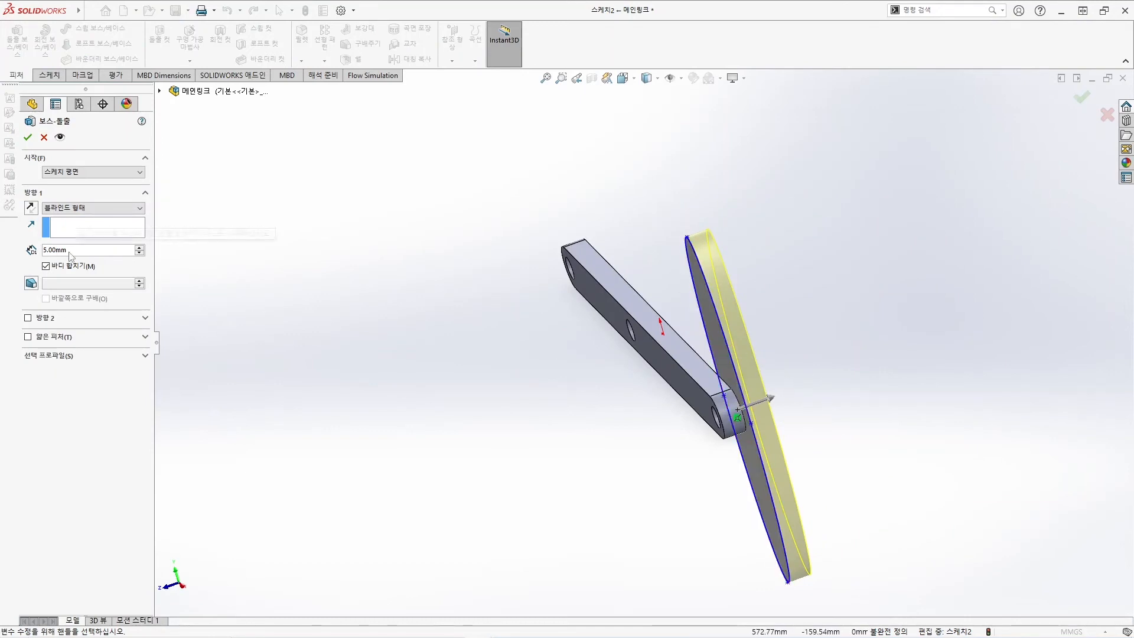
{"action": "left_click", "coordinate": [27, 139]}
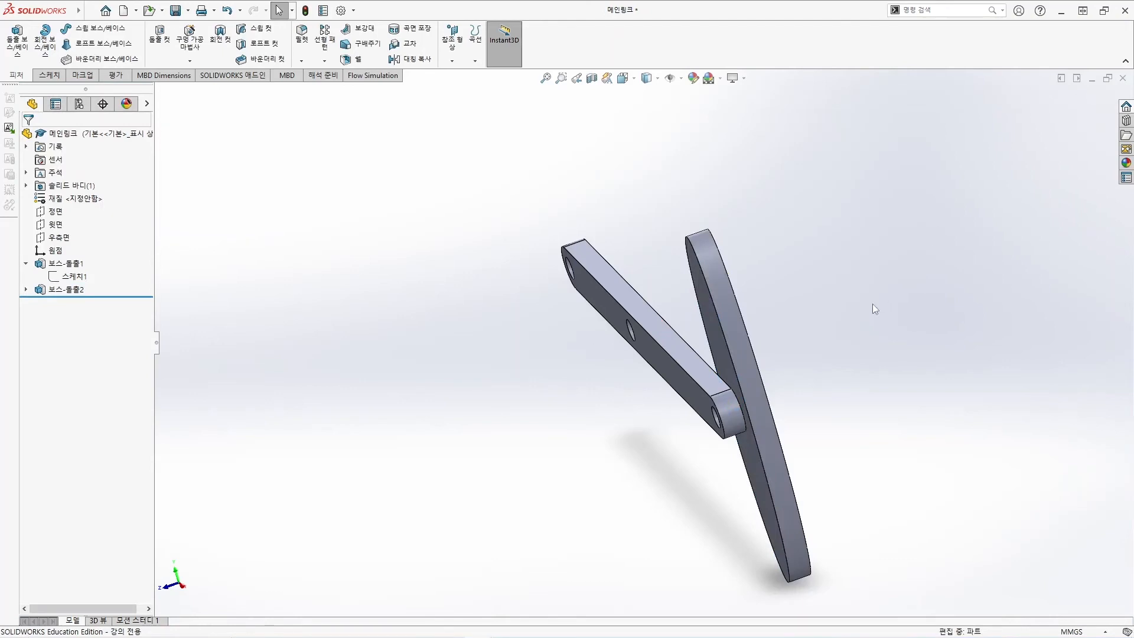
Set the 메인링크 part to isometric view and save it.
{"action": "middle_click_drag", "start_coordinate": [894, 347], "coordinate": [936, 306]}
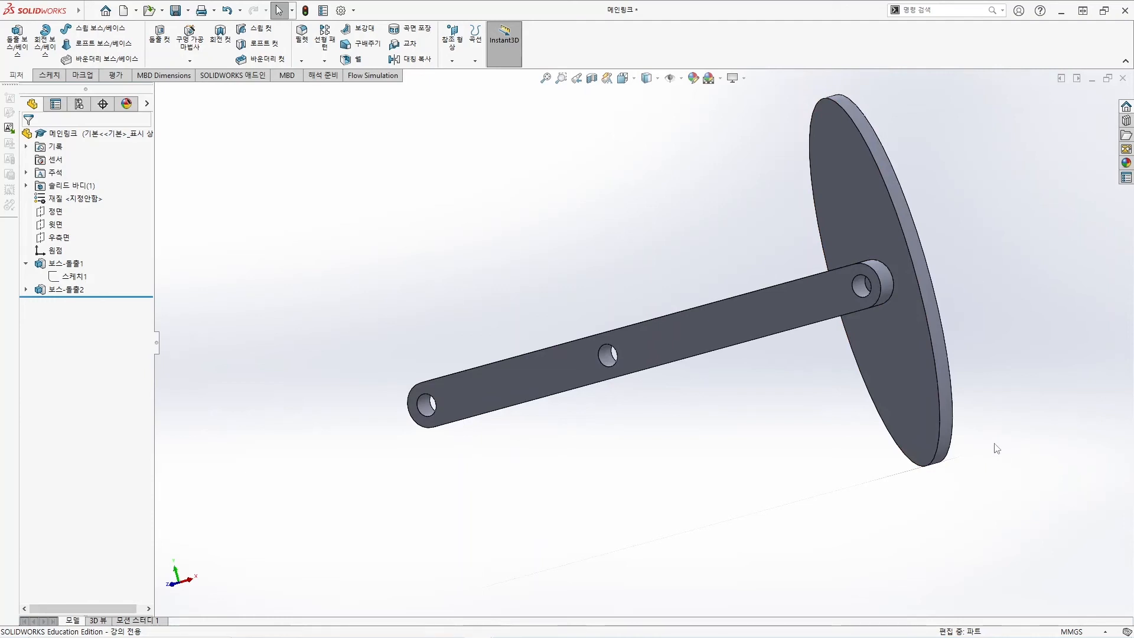
{"action": "key", "text": "ctrl+7"}
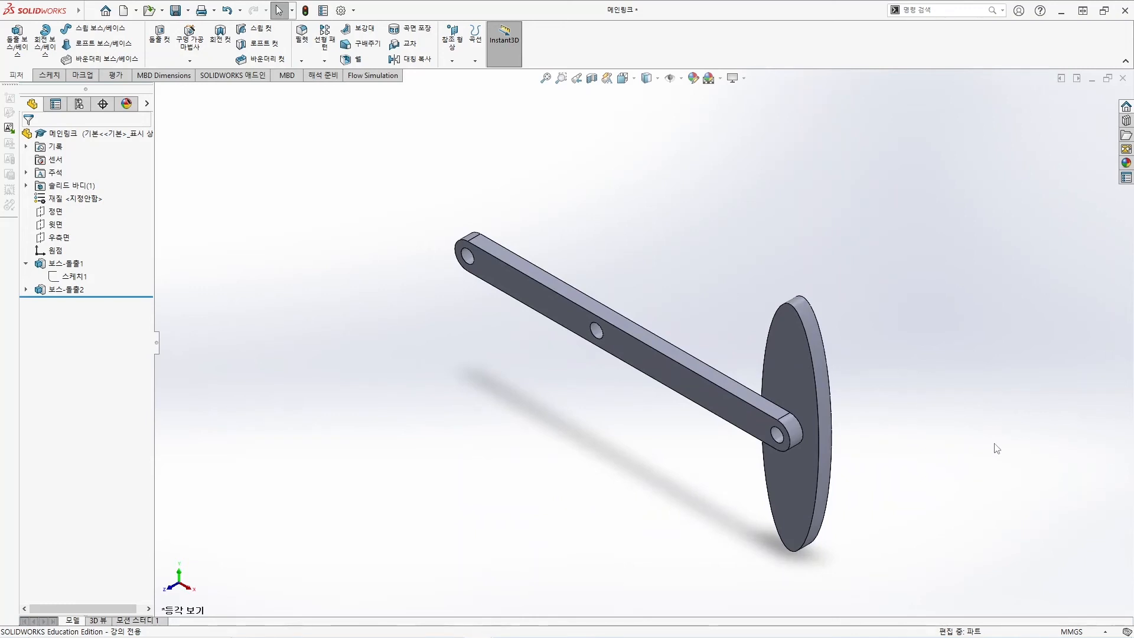
{"action": "key", "text": "ctrl+s"}
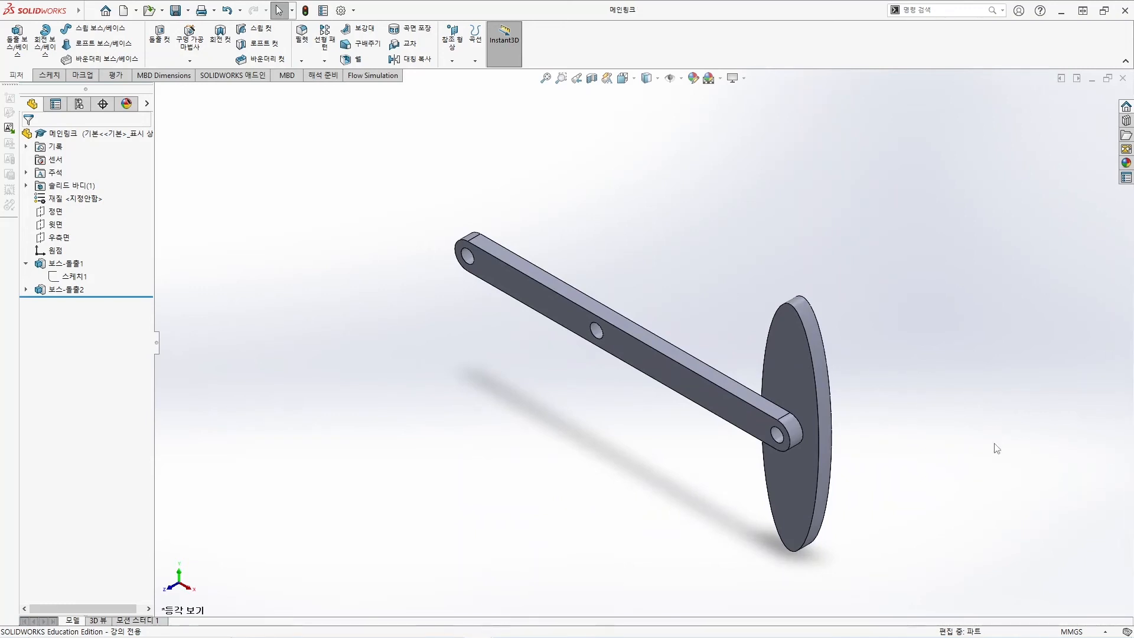
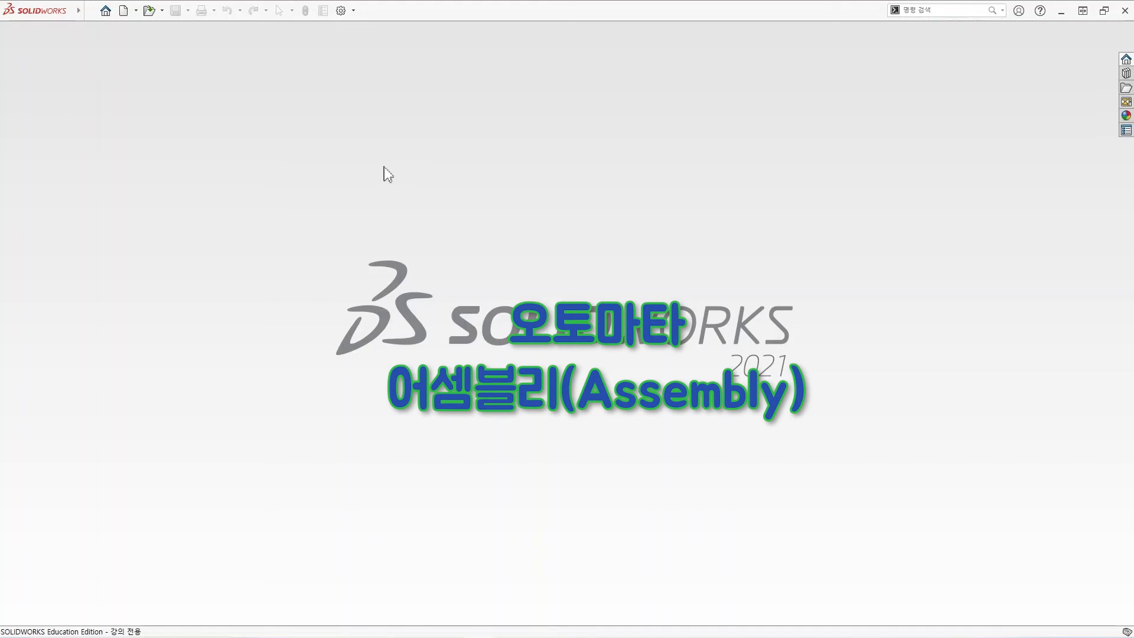
Create a new document from the 어셈블리 (assembly) template.
{"action": "left_click", "coordinate": [93, 10]}
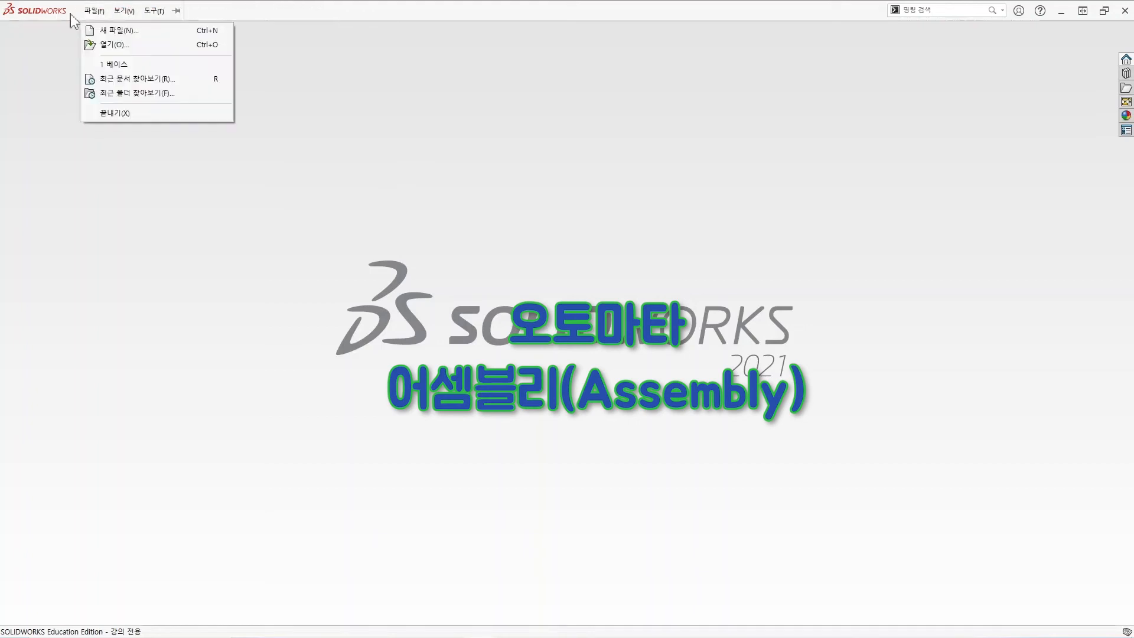
{"action": "left_click", "coordinate": [104, 30]}
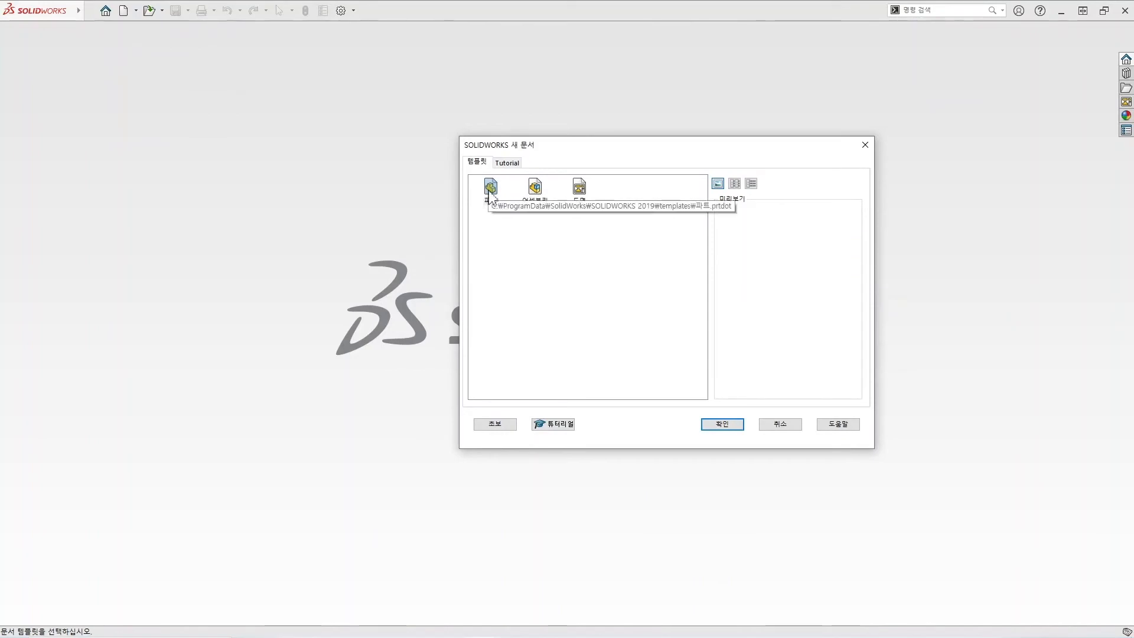
{"action": "left_click", "coordinate": [535, 190]}
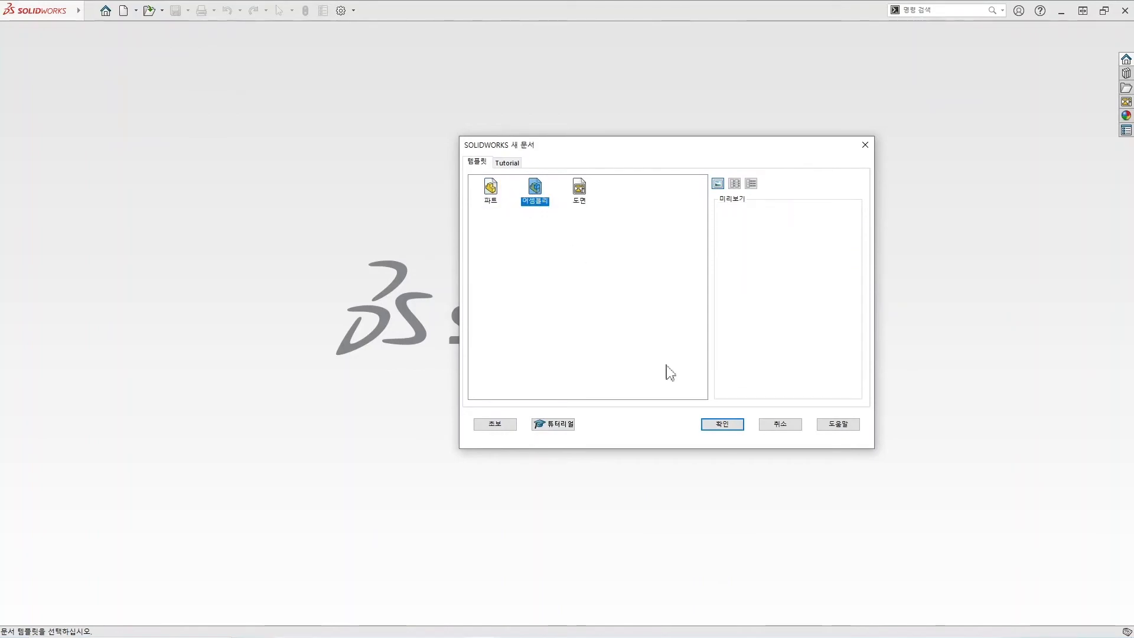
{"action": "left_click", "coordinate": [511, 426]}
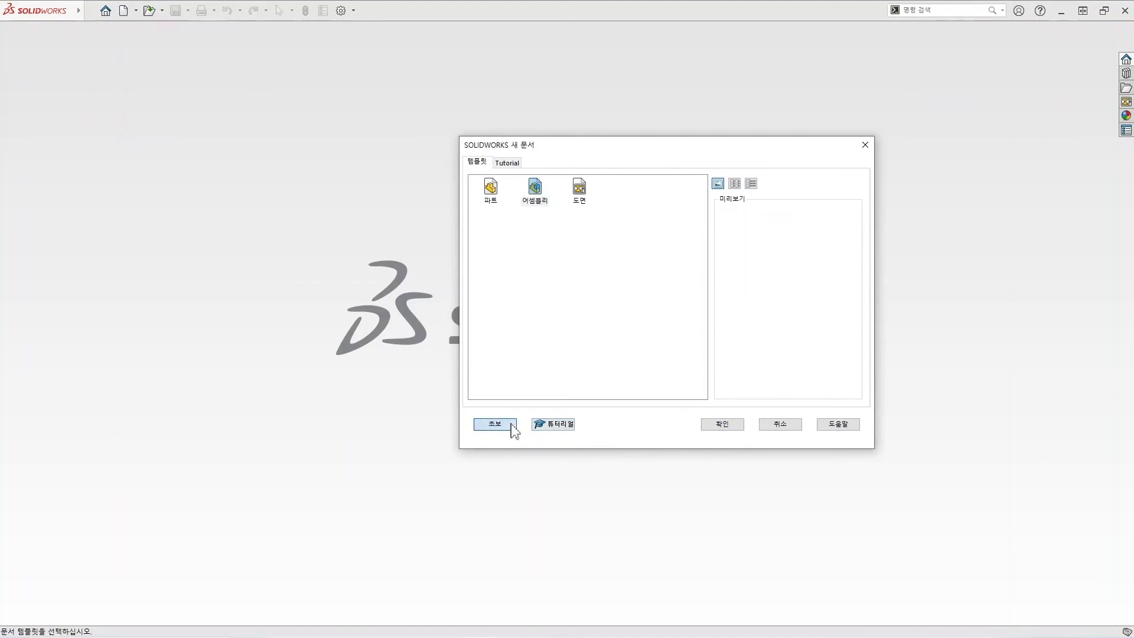
{"action": "left_click", "coordinate": [720, 426]}
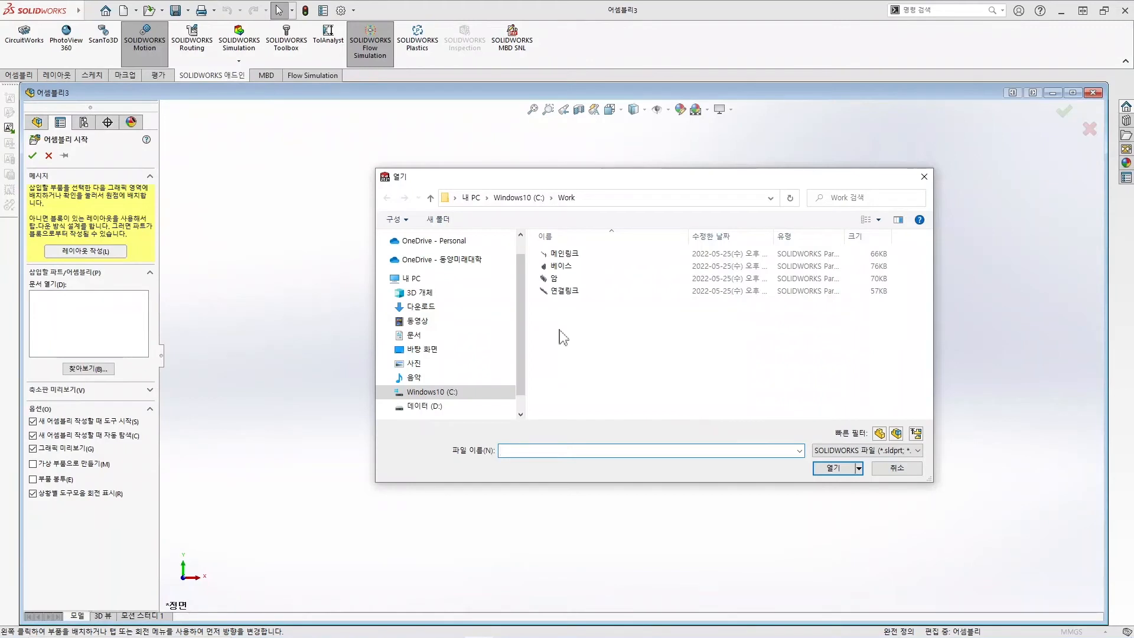
Dismiss the part file selection, maximize the new assembly's window and cancel the begin-assembly command.
{"action": "left_click", "coordinate": [697, 146]}
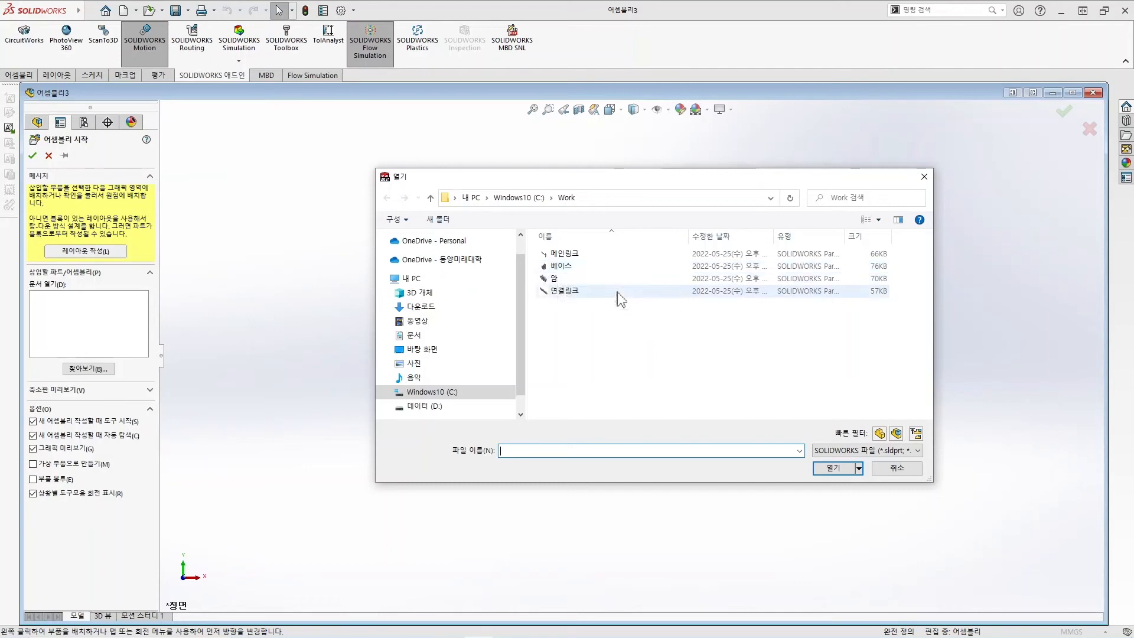
{"action": "left_click", "coordinate": [570, 266]}
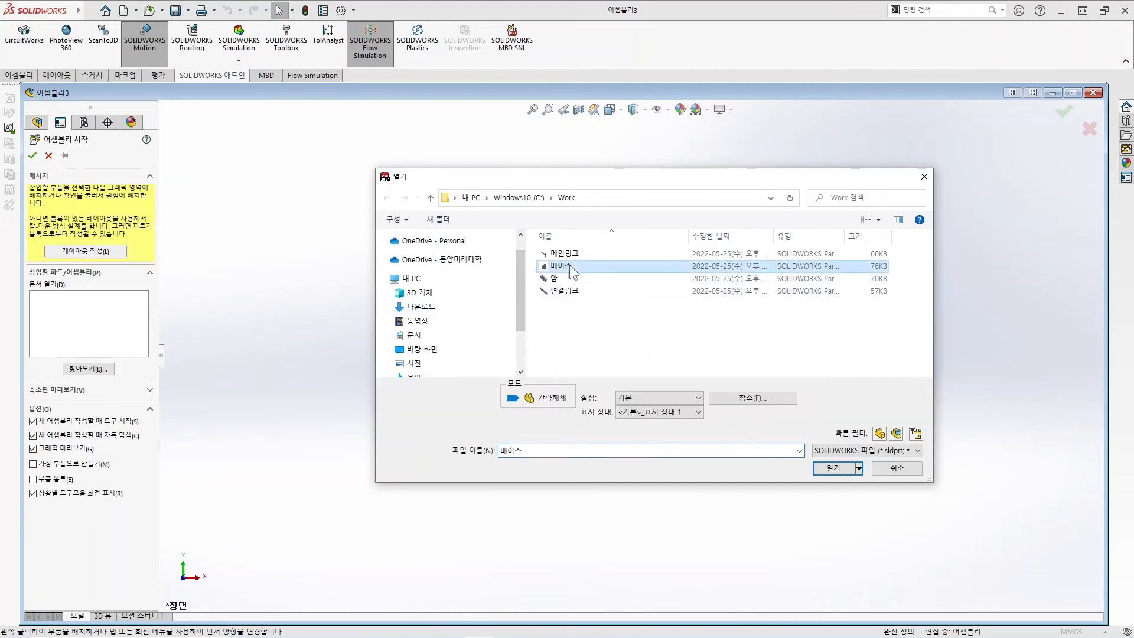
{"action": "left_click", "coordinate": [884, 470]}
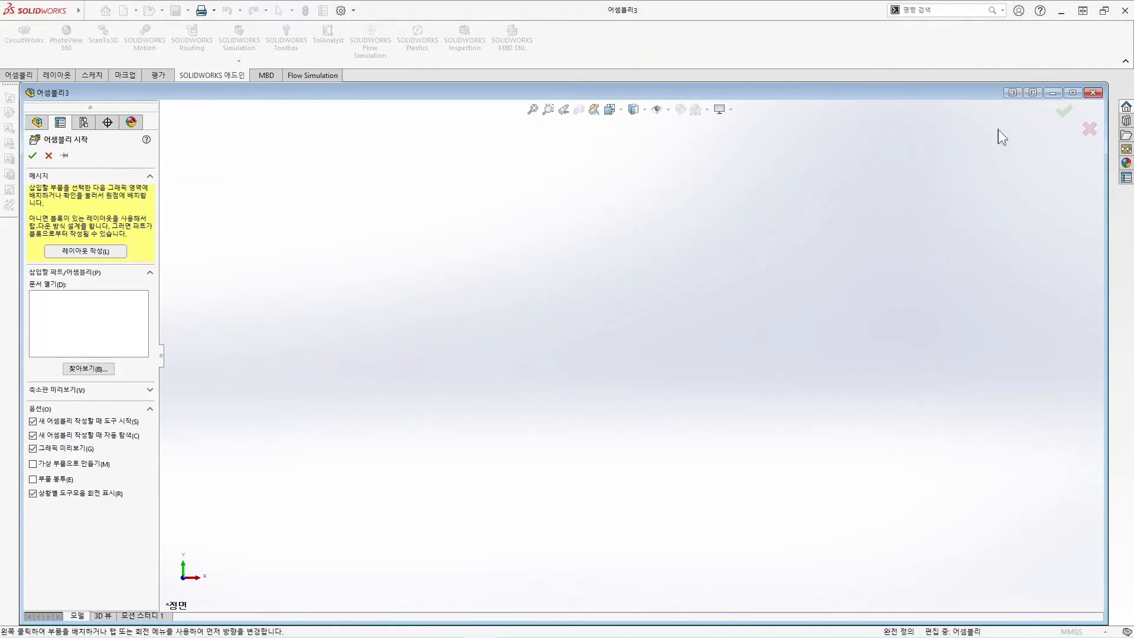
{"action": "left_click", "coordinate": [1072, 93]}
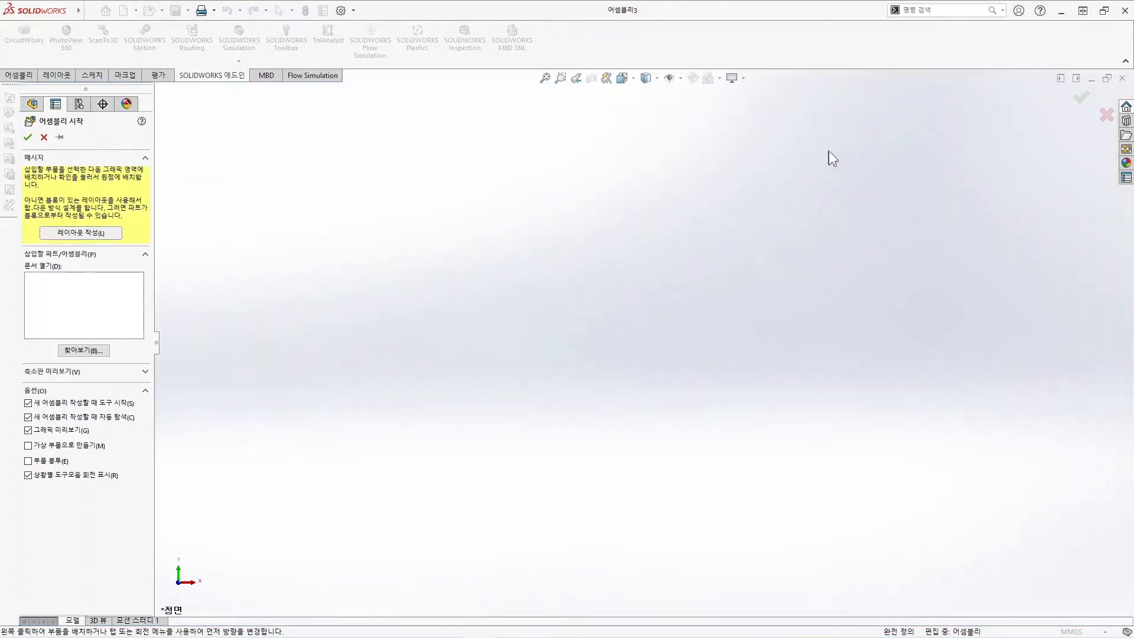
{"action": "left_click", "coordinate": [44, 137]}
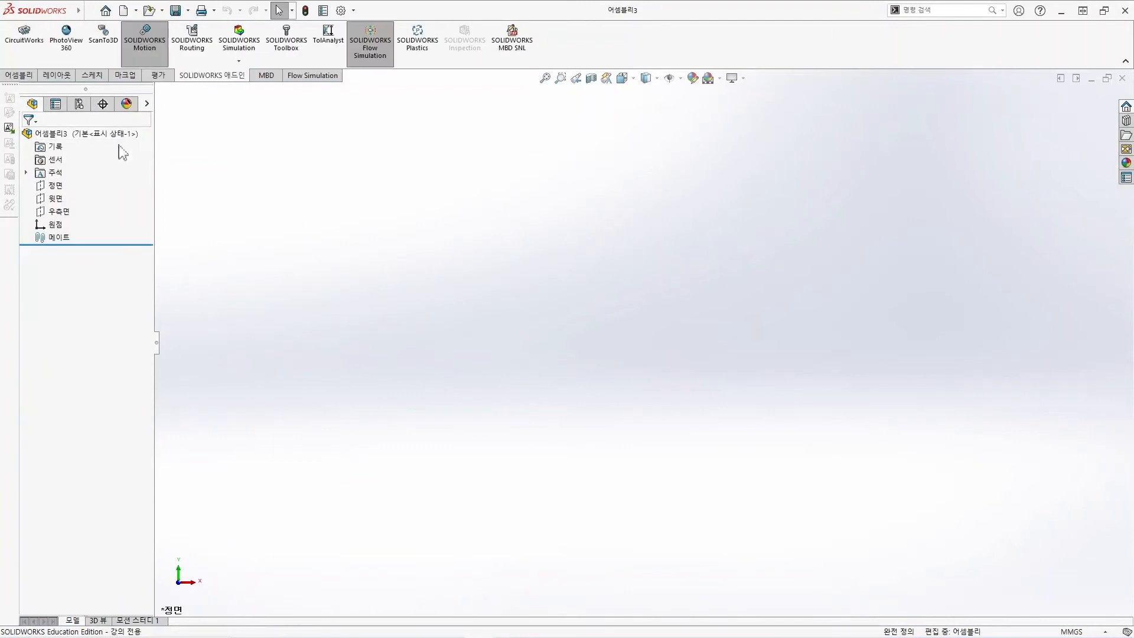
Open the 베이스 part file from the Work folder in its own window.
{"action": "left_click", "coordinate": [24, 76]}
{"action": "mouse_move", "coordinate": [33, 9]}
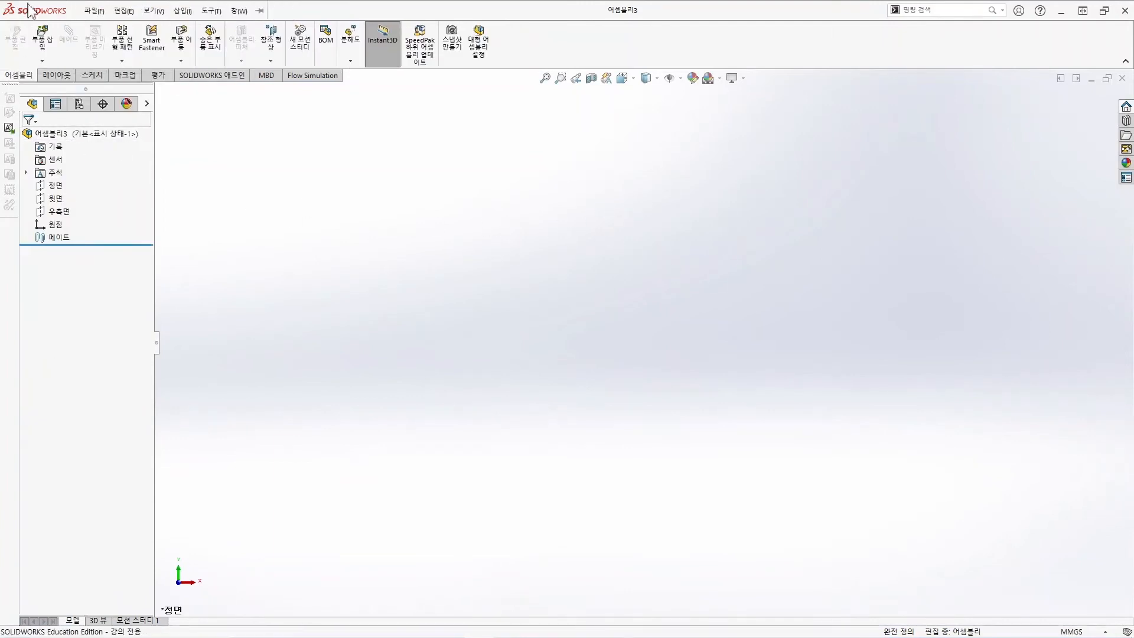
{"action": "left_click", "coordinate": [94, 11]}
{"action": "left_click", "coordinate": [105, 45]}
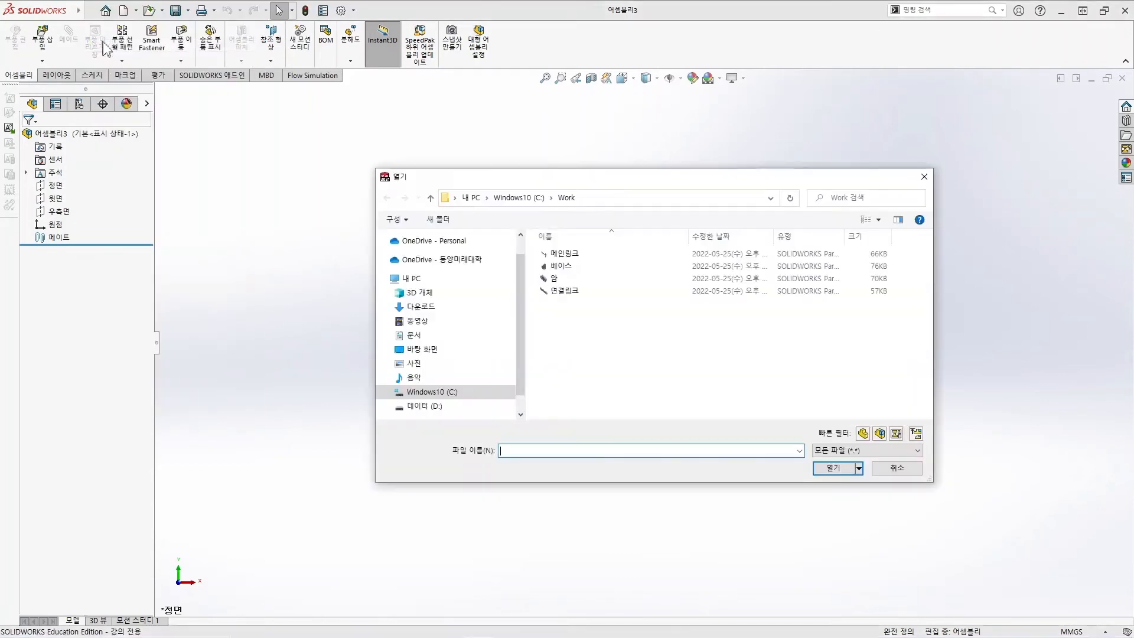
{"action": "left_click", "coordinate": [562, 266]}
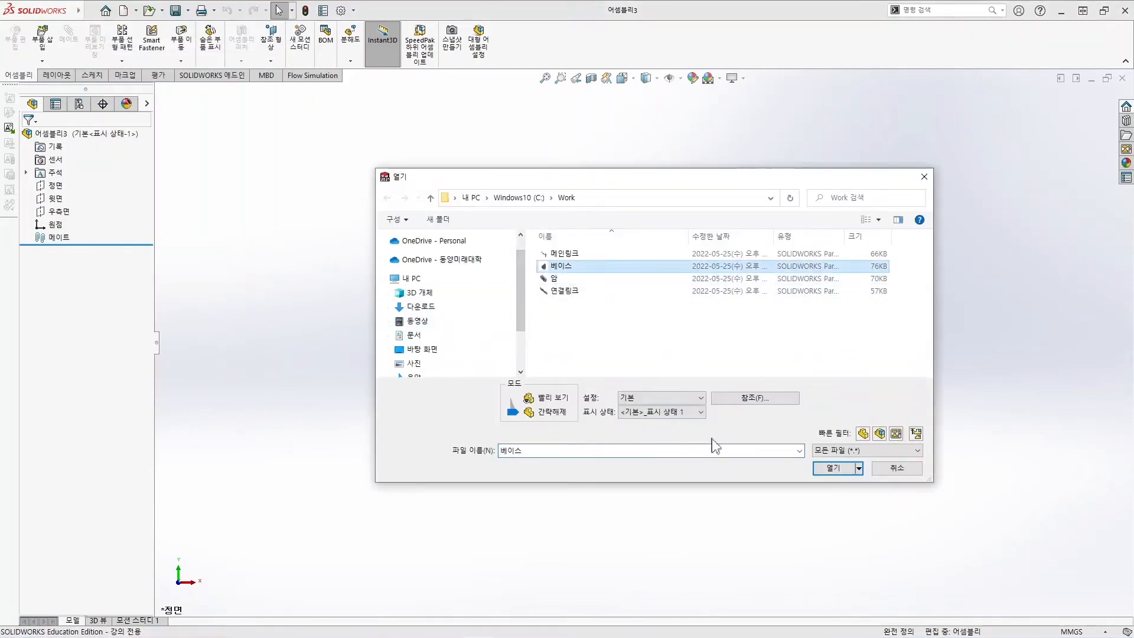
{"action": "left_click", "coordinate": [834, 470]}
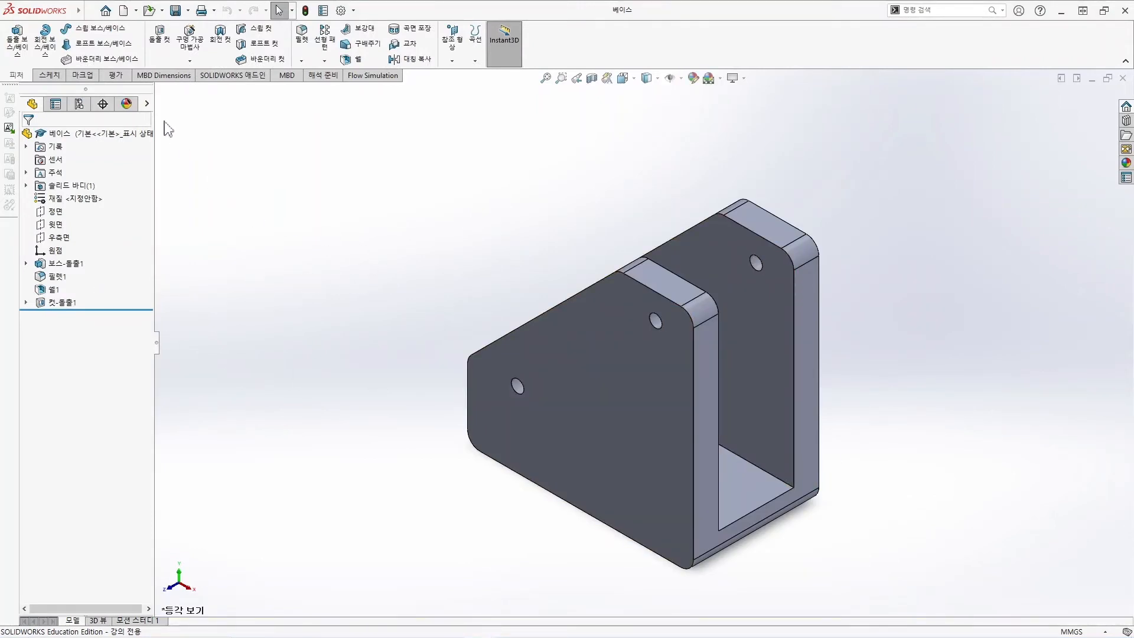
Return from the 베이스 part to the open 어셈블리3 assembly document.
{"action": "left_click", "coordinate": [94, 11]}
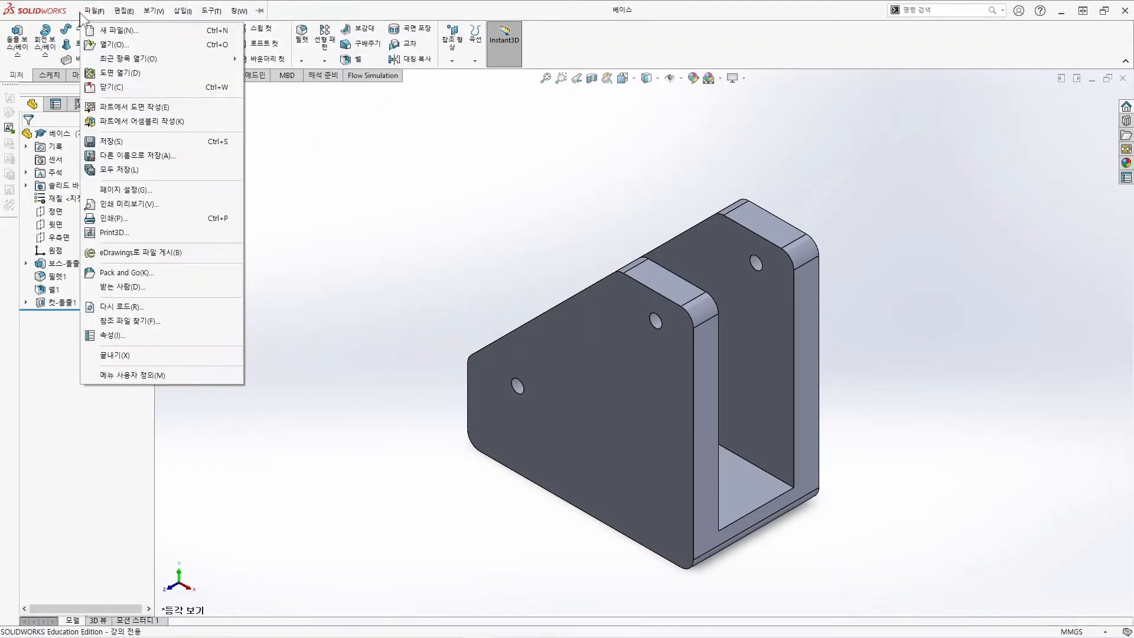
{"action": "left_click", "coordinate": [552, 185]}
{"action": "left_click", "coordinate": [94, 11]}
{"action": "mouse_move", "coordinate": [242, 10]}
{"action": "left_click", "coordinate": [295, 157]}
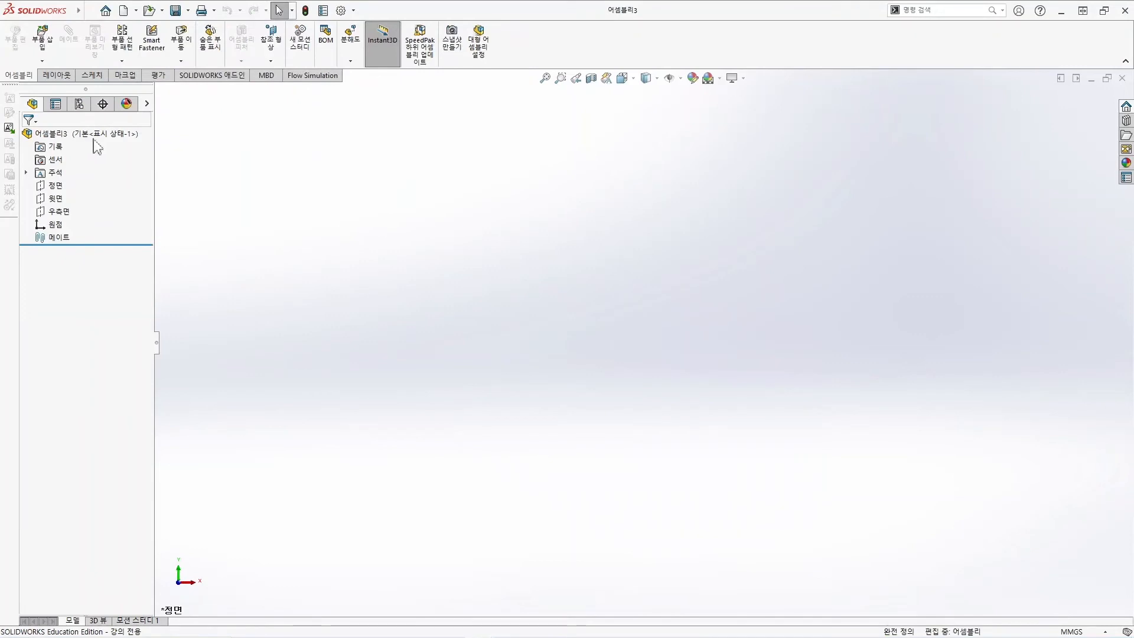
Insert the open 베이스 part into the assembly as its first component, placed near the middle of the view.
{"action": "left_click", "coordinate": [44, 38]}
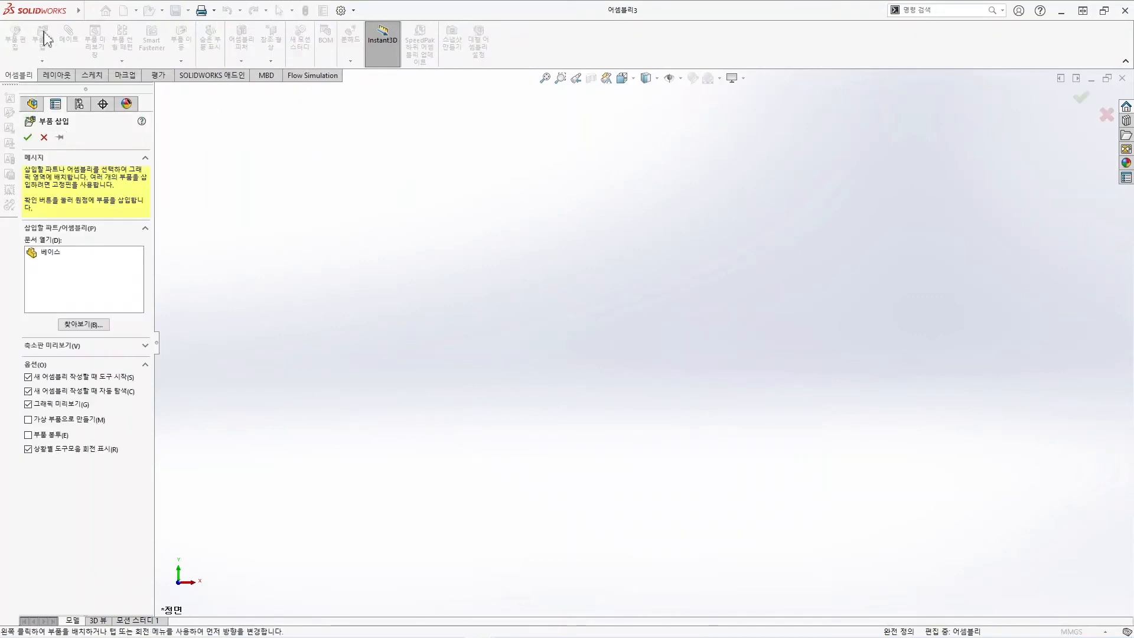
{"action": "left_click", "coordinate": [64, 256]}
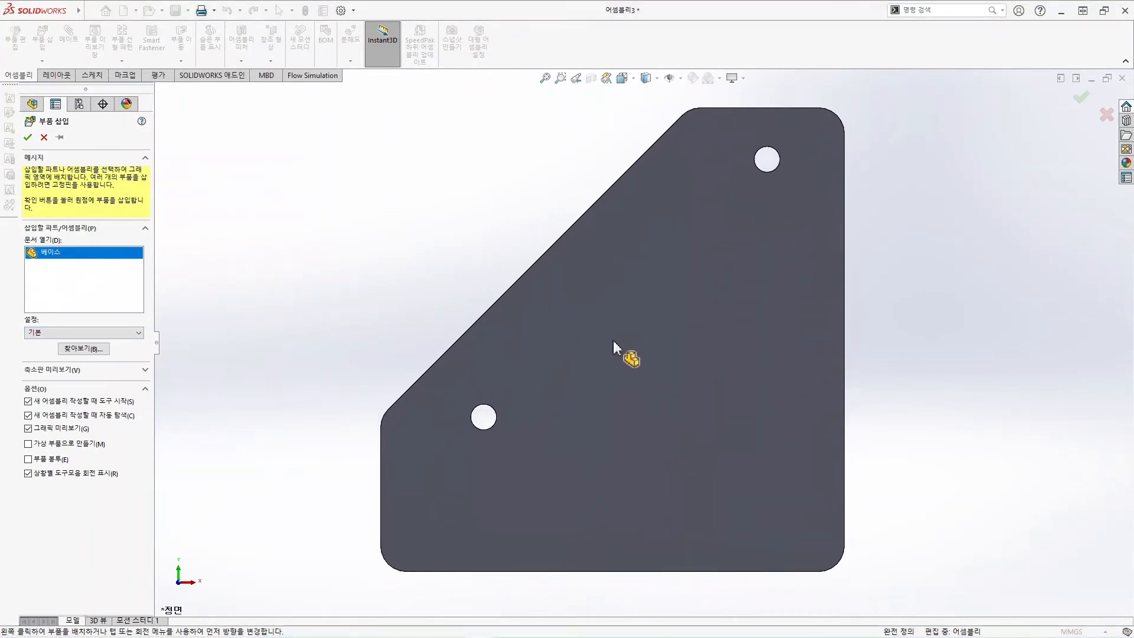
{"action": "left_click", "coordinate": [614, 341]}
{"action": "scroll", "coordinate": [768, 364], "scroll_direction": "down", "scroll_amount": 1}
{"action": "scroll", "coordinate": [766, 360], "scroll_direction": "up", "scroll_amount": 3}
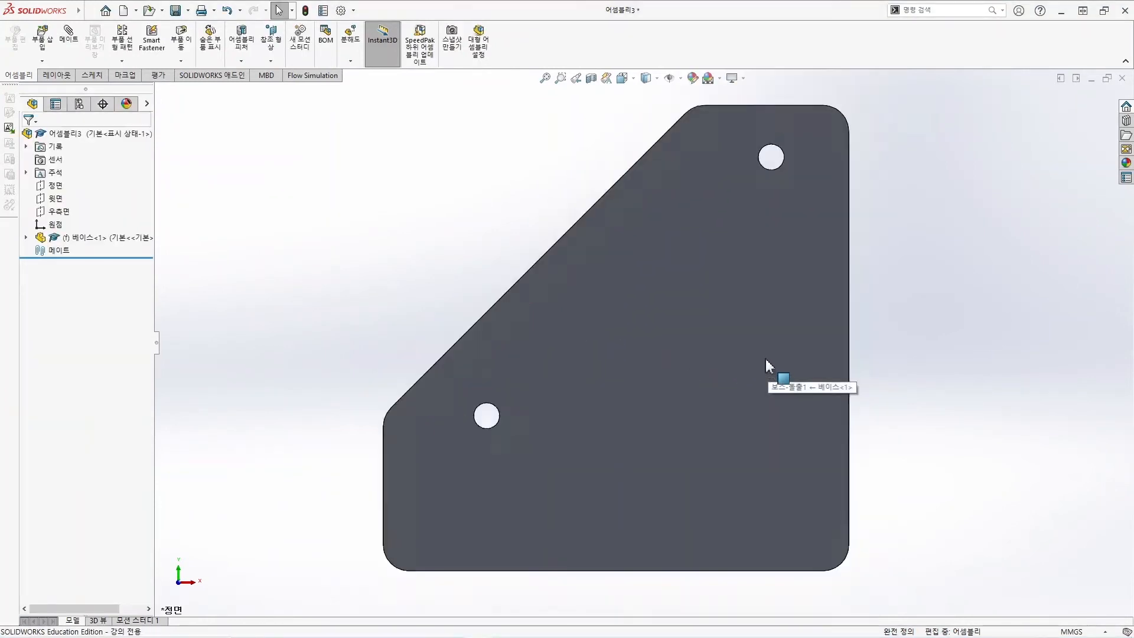
{"action": "scroll", "coordinate": [764, 357], "scroll_direction": "up", "scroll_amount": 1}
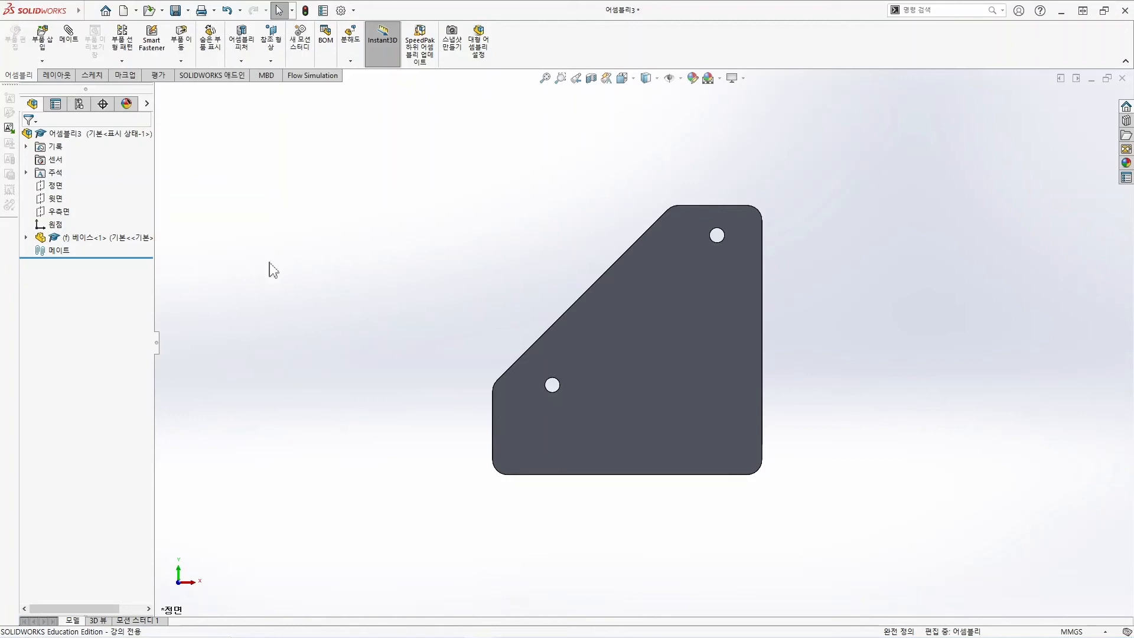
Review the options available for the 베이스 component and show the assembly in isometric view.
{"action": "right_click", "coordinate": [103, 243]}
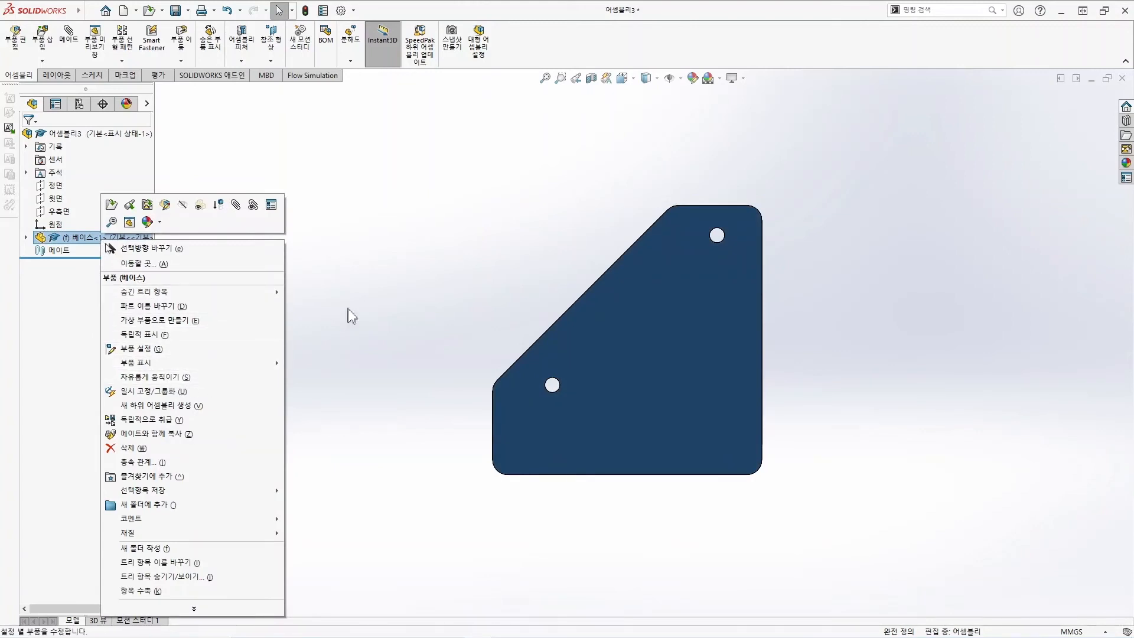
{"action": "left_click", "coordinate": [434, 250]}
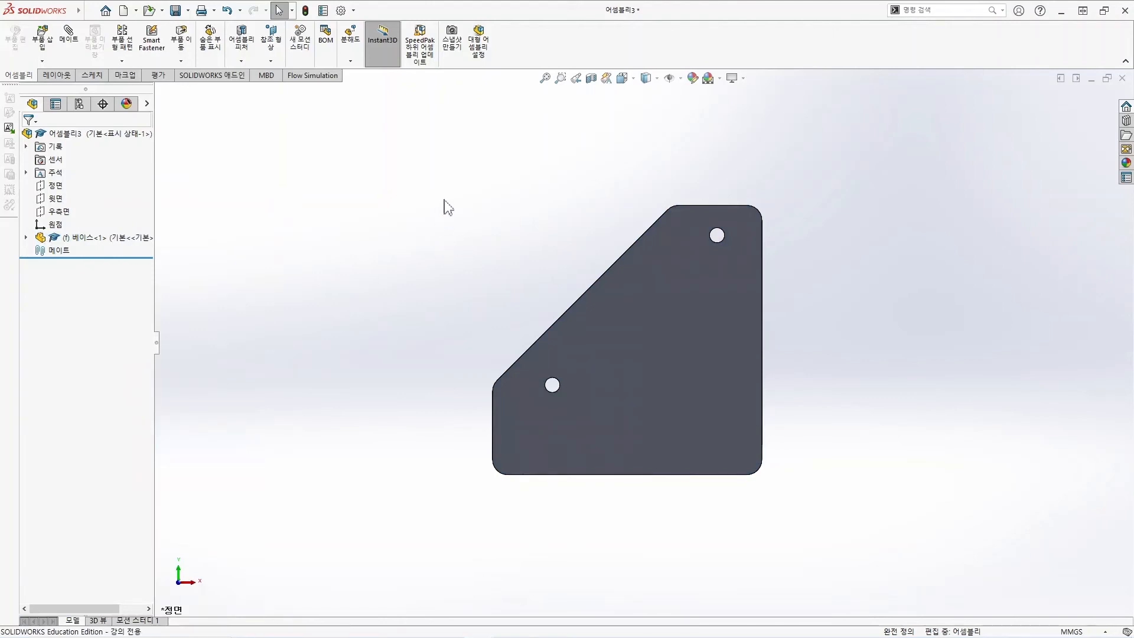
{"action": "key", "text": "ctrl+7"}
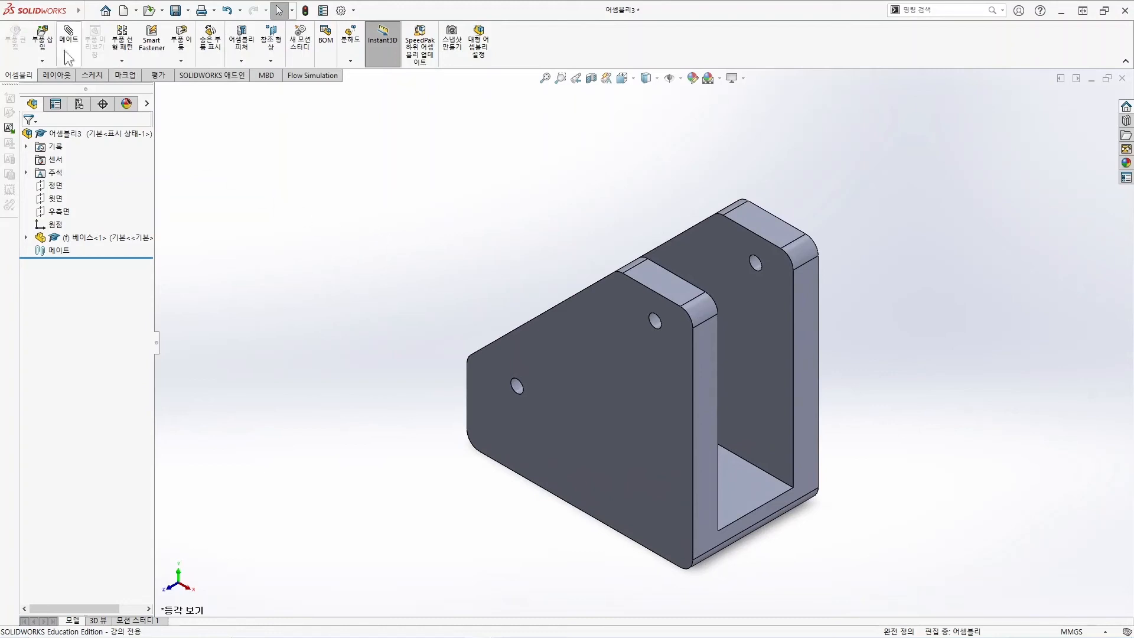
Insert the 암 part from the Work folder into the assembly, placed in open space beside the base's low end.
{"action": "left_click", "coordinate": [43, 41]}
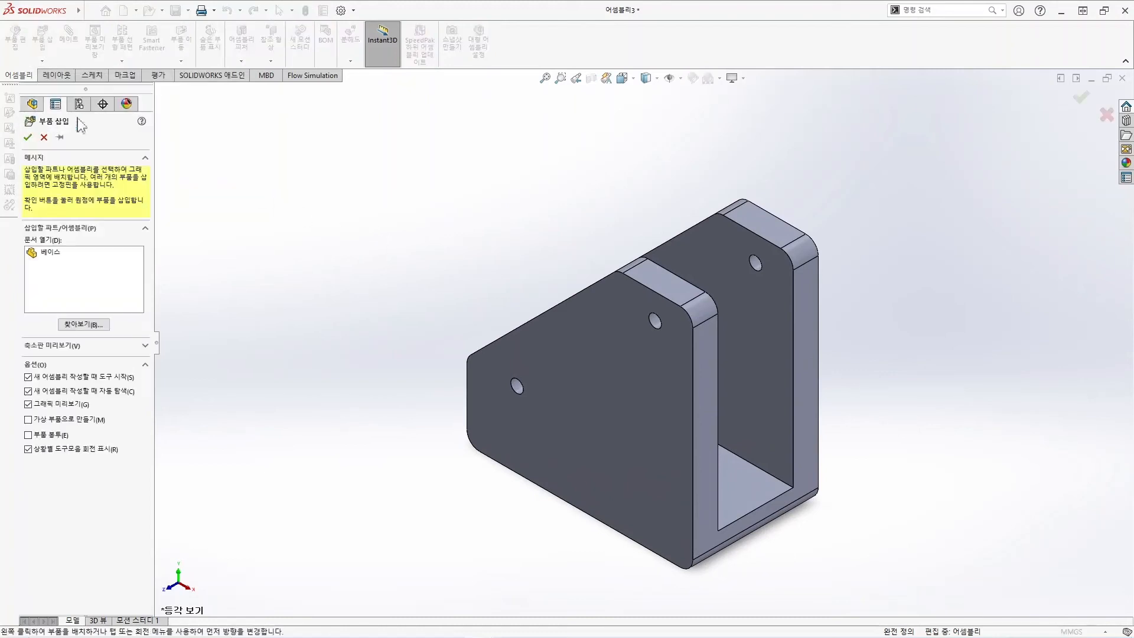
{"action": "left_click", "coordinate": [85, 325]}
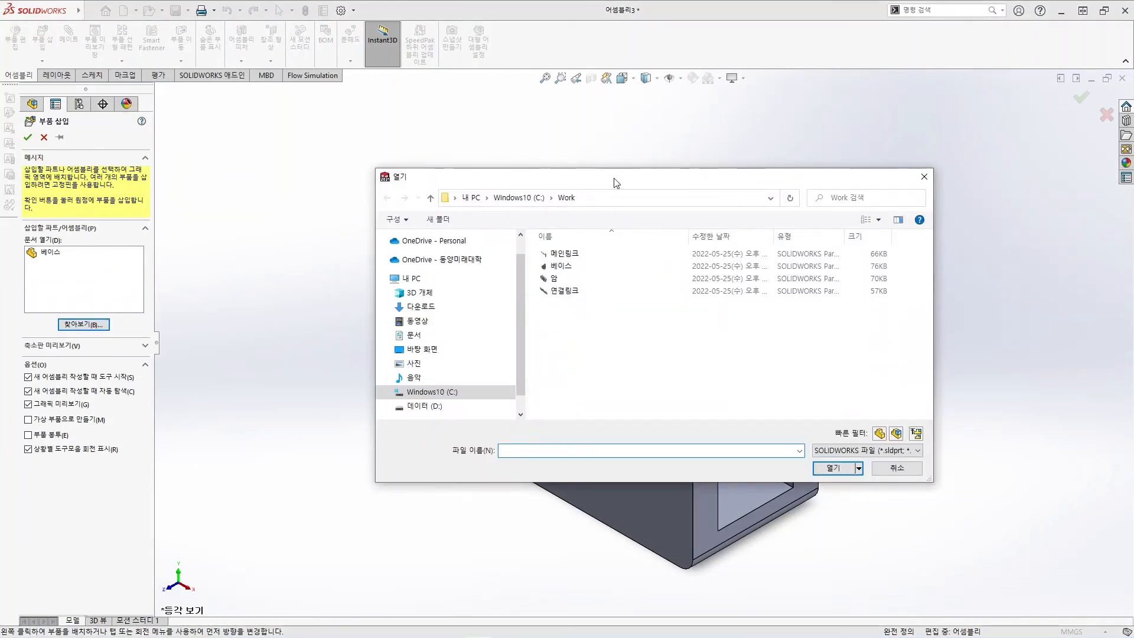
{"action": "left_click_drag", "start_coordinate": [611, 184], "coordinate": [775, 180]}
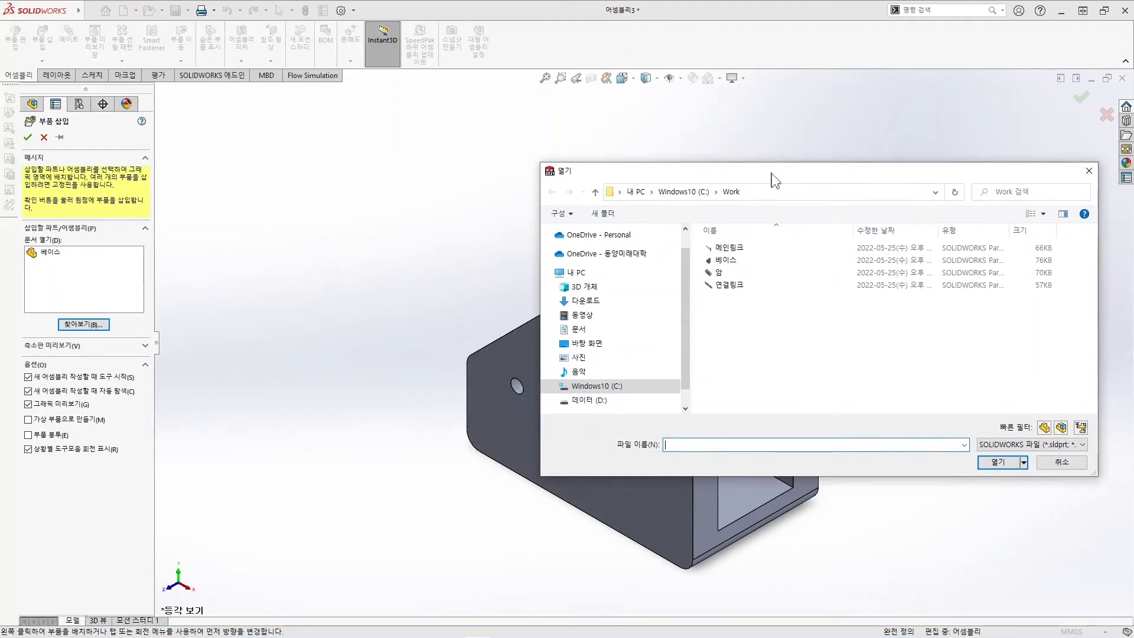
{"action": "left_click", "coordinate": [761, 275]}
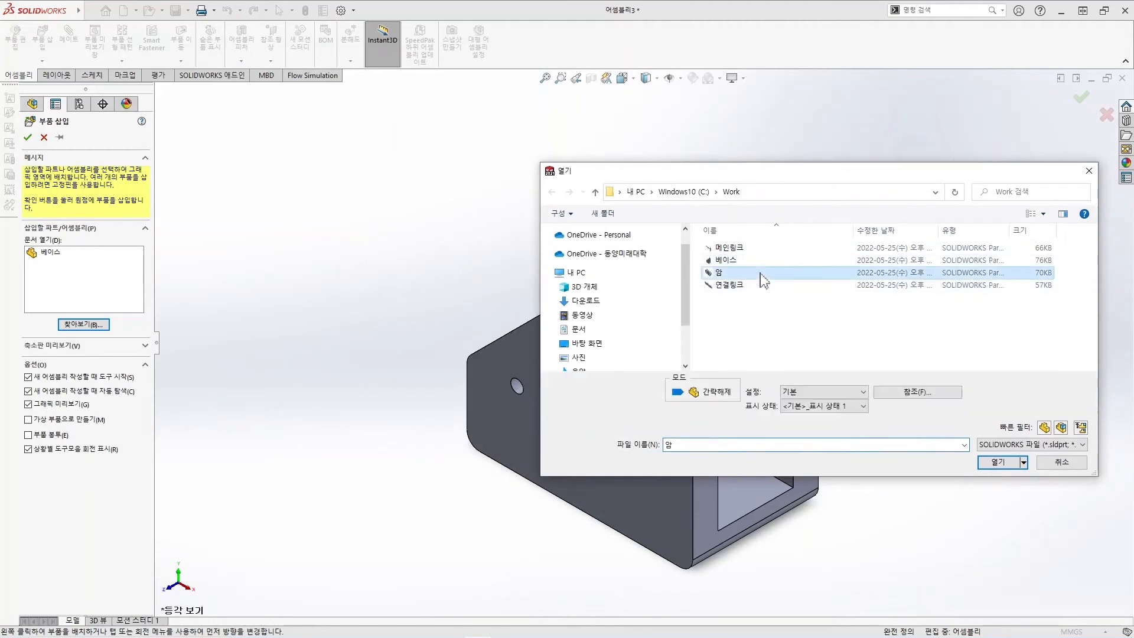
{"action": "left_click", "coordinate": [997, 463]}
{"action": "left_click", "coordinate": [391, 323]}
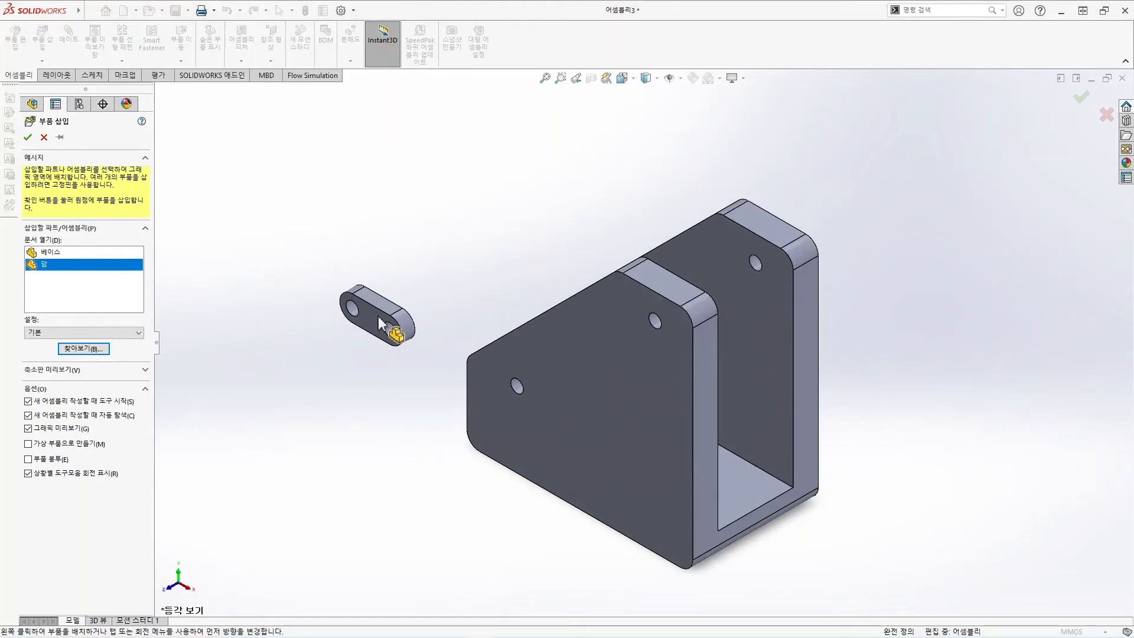
Add the 연결링크 and 메인링크 parts to the assembly straight from the Work folder window, placing them around the base.
{"action": "left_click", "coordinate": [1105, 12]}
{"action": "left_click_drag", "start_coordinate": [635, 140], "coordinate": [719, 61]}
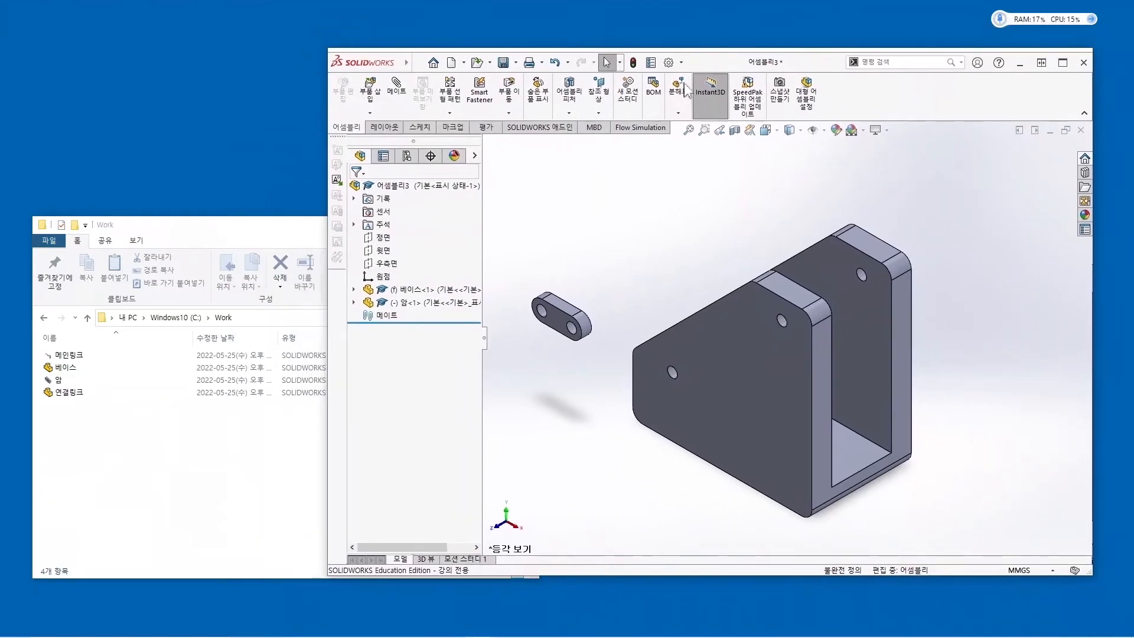
{"action": "left_click", "coordinate": [148, 228]}
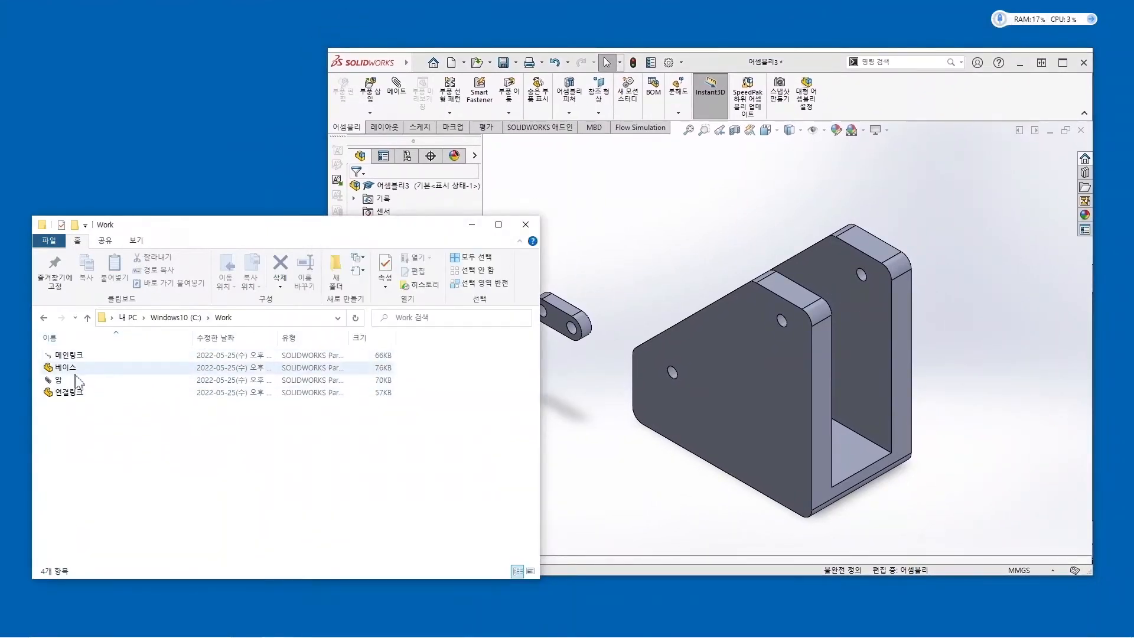
{"action": "left_click", "coordinate": [91, 394]}
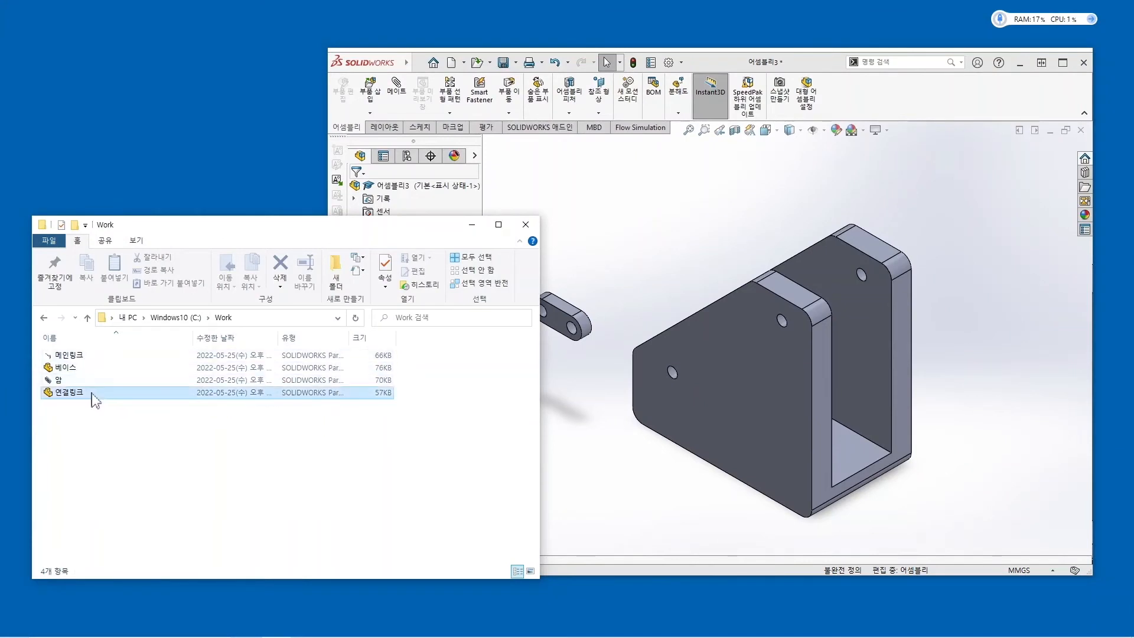
{"action": "left_click_drag", "start_coordinate": [91, 394], "coordinate": [982, 250]}
{"action": "left_click_drag", "start_coordinate": [71, 356], "coordinate": [712, 185]}
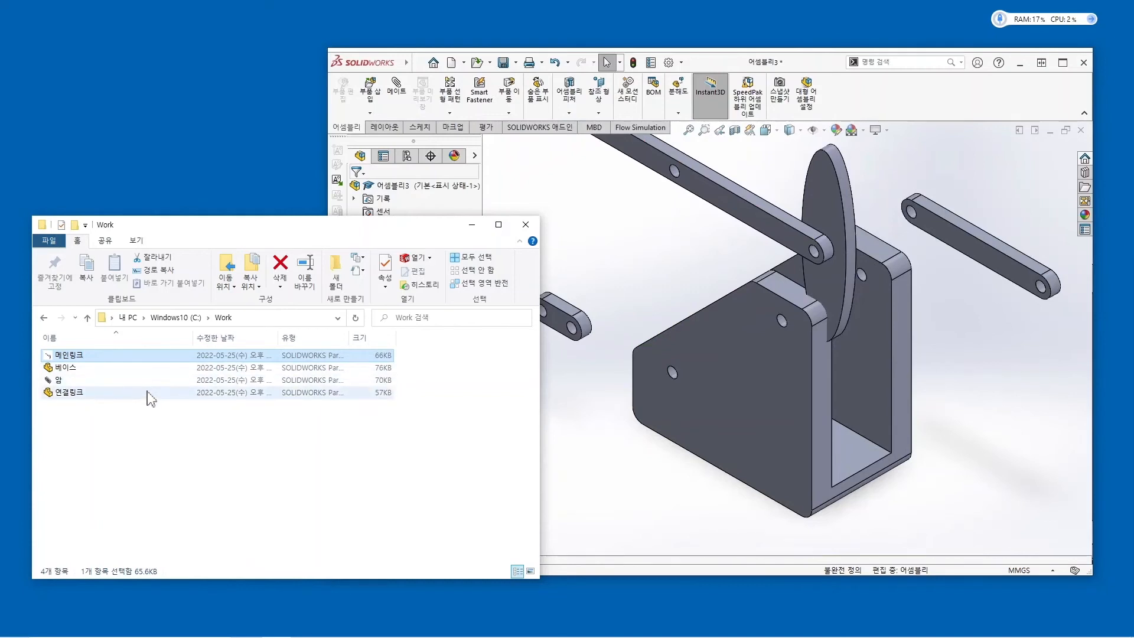
{"action": "left_click", "coordinate": [1063, 62]}
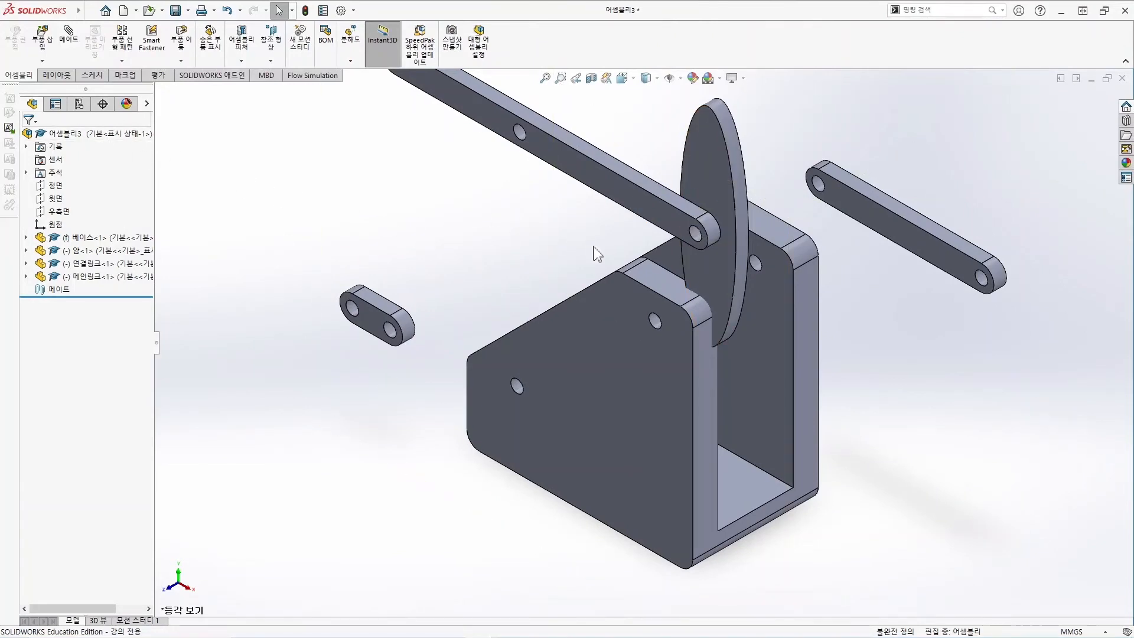
Spread the 메인링크, 연결링크 and 암 components farther away from the base so they stand clear of it.
{"action": "scroll", "coordinate": [595, 247], "scroll_direction": "up", "scroll_amount": 2}
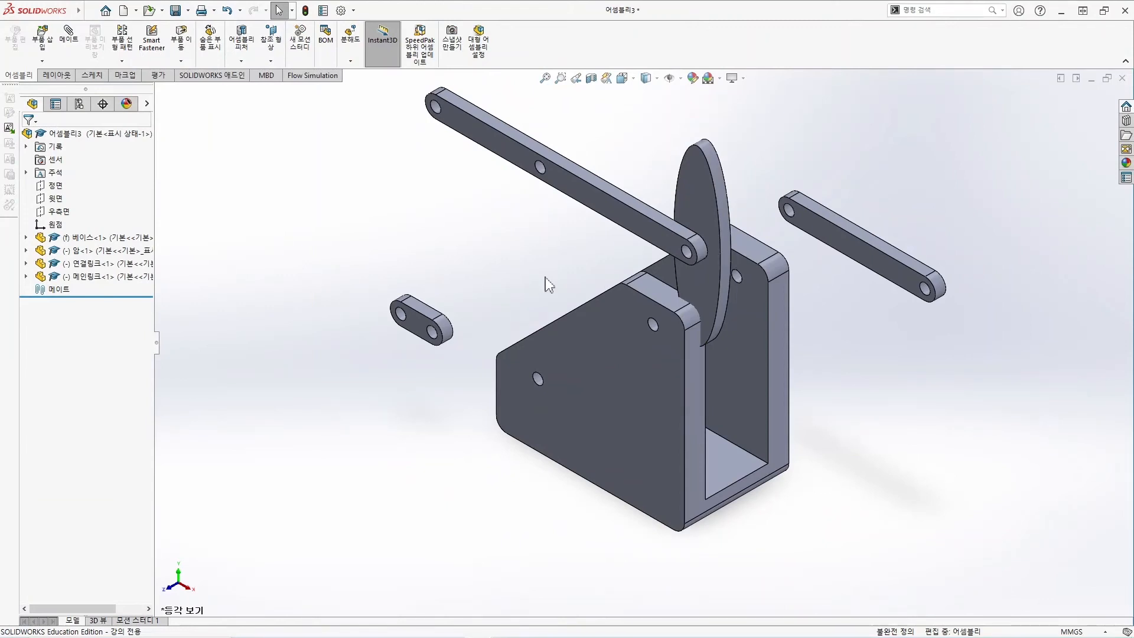
{"action": "scroll", "coordinate": [545, 275], "scroll_direction": "up", "scroll_amount": 2}
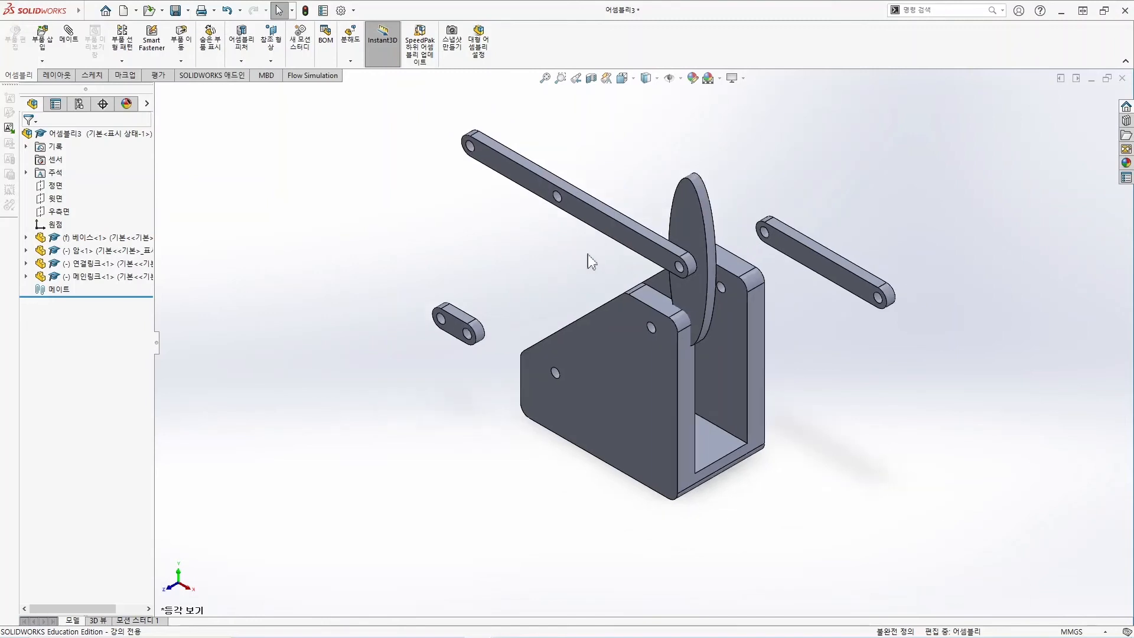
{"action": "left_click_drag", "start_coordinate": [606, 229], "coordinate": [657, 152]}
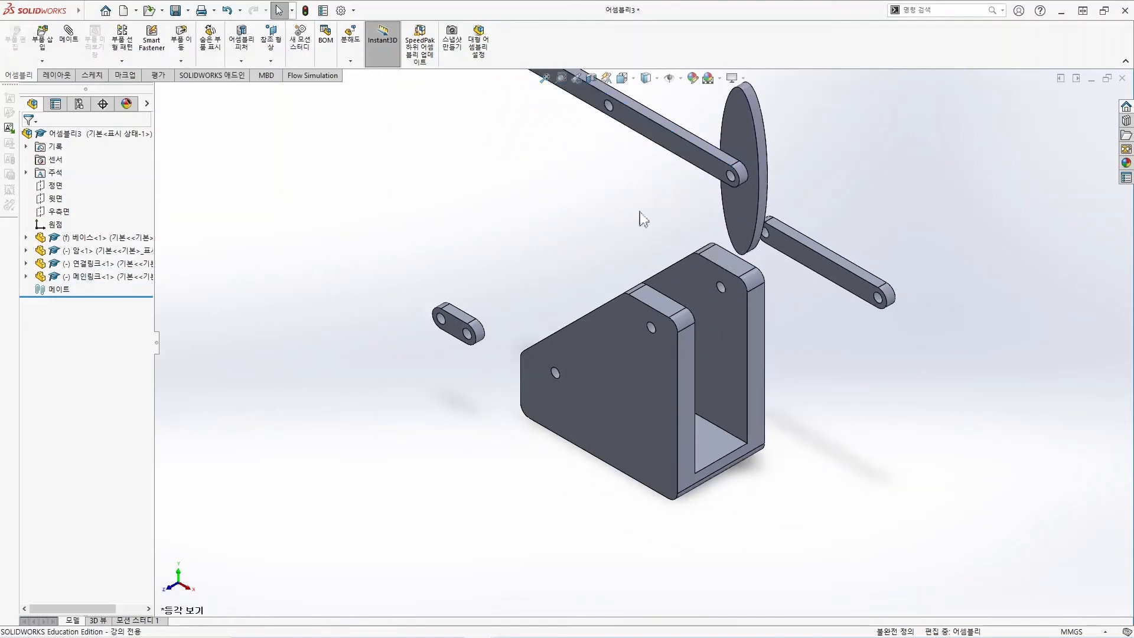
{"action": "left_click_drag", "start_coordinate": [843, 267], "coordinate": [951, 282]}
{"action": "left_click_drag", "start_coordinate": [453, 321], "coordinate": [466, 267]}
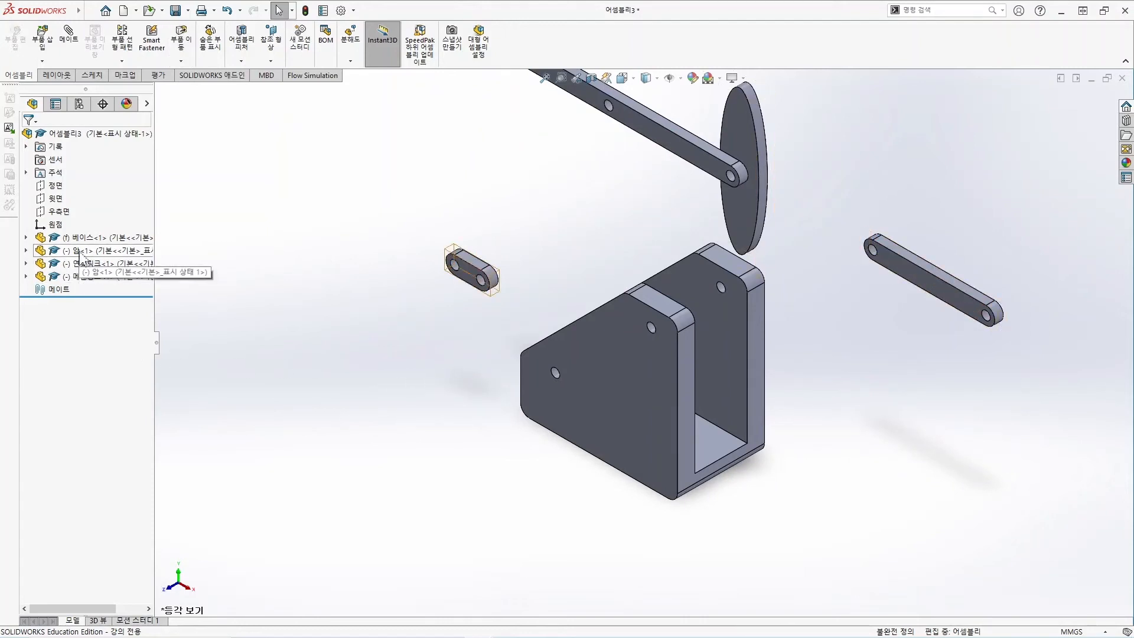
Fix the 암 component in place, try selecting it in the model, and set it back to float.
{"action": "right_click", "coordinate": [83, 251]}
{"action": "left_click", "coordinate": [142, 389]}
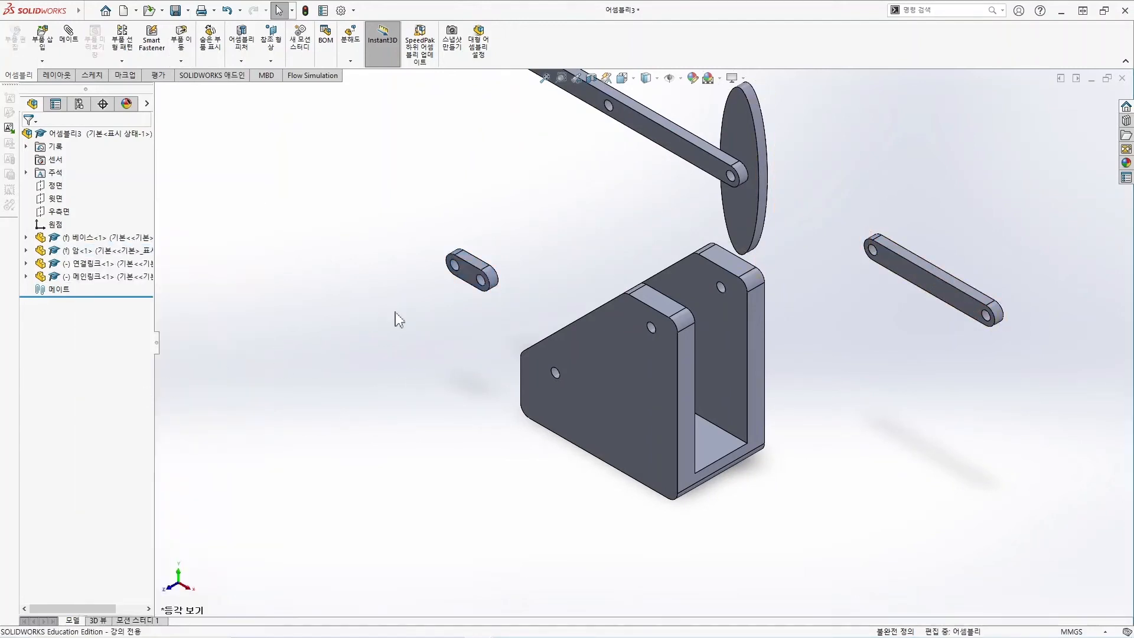
{"action": "left_click", "coordinate": [467, 283]}
{"action": "left_click", "coordinate": [322, 303]}
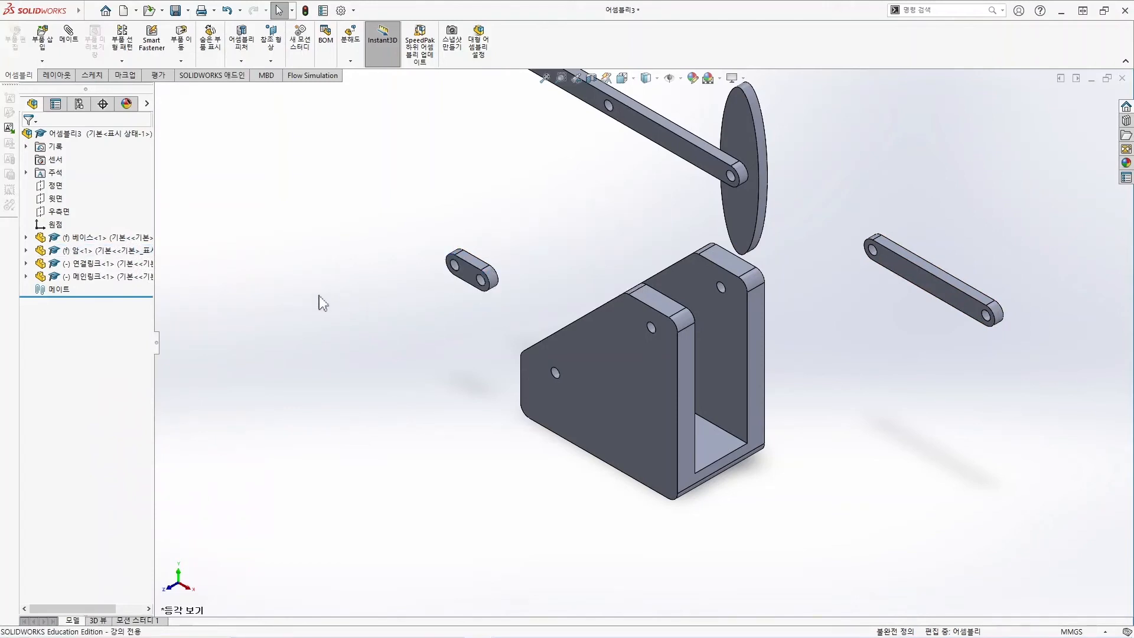
{"action": "right_click", "coordinate": [94, 251]}
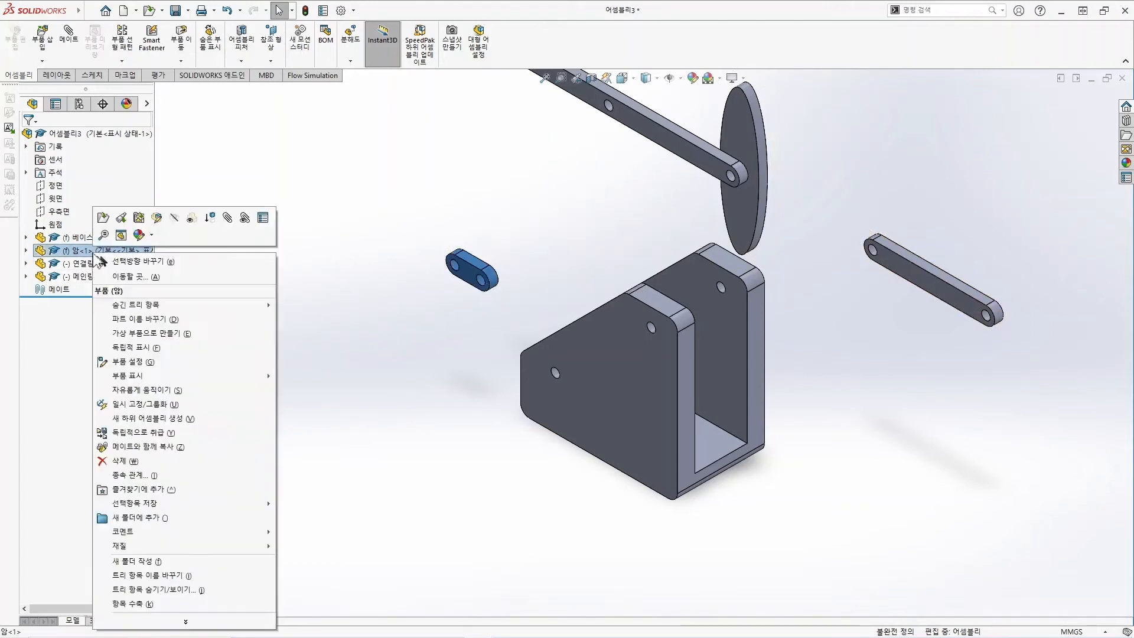
{"action": "left_click", "coordinate": [176, 389]}
Move the floating 암 and 연결링크 components freely, bringing the 암 close to the base's low end.
{"action": "left_click_drag", "start_coordinate": [474, 267], "coordinate": [429, 277]}
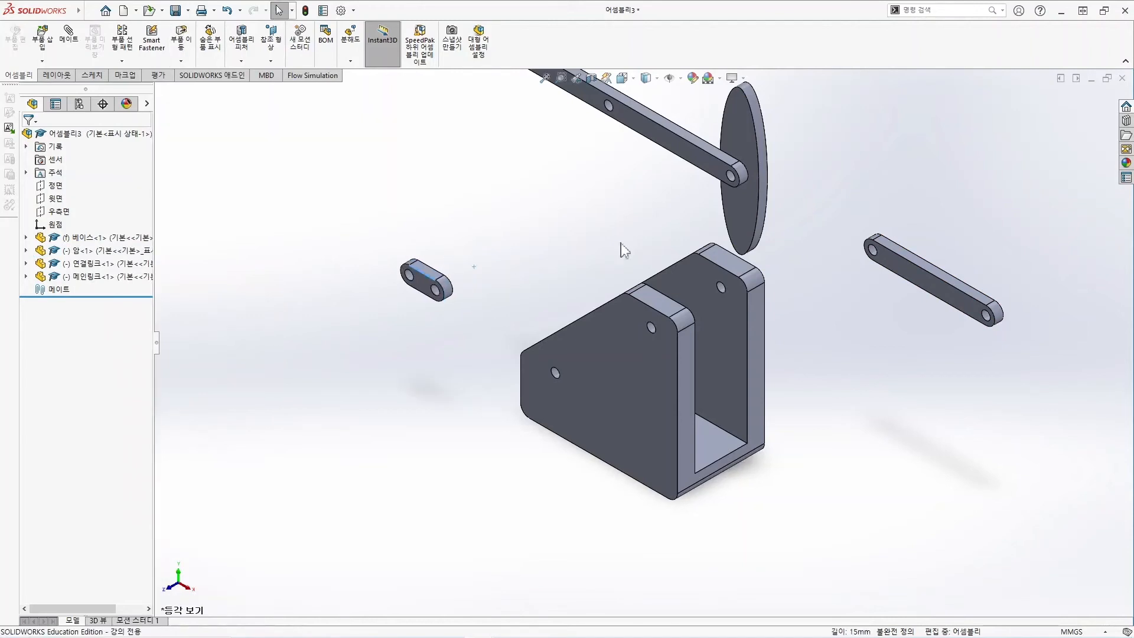
{"action": "left_click_drag", "start_coordinate": [946, 279], "coordinate": [920, 316]}
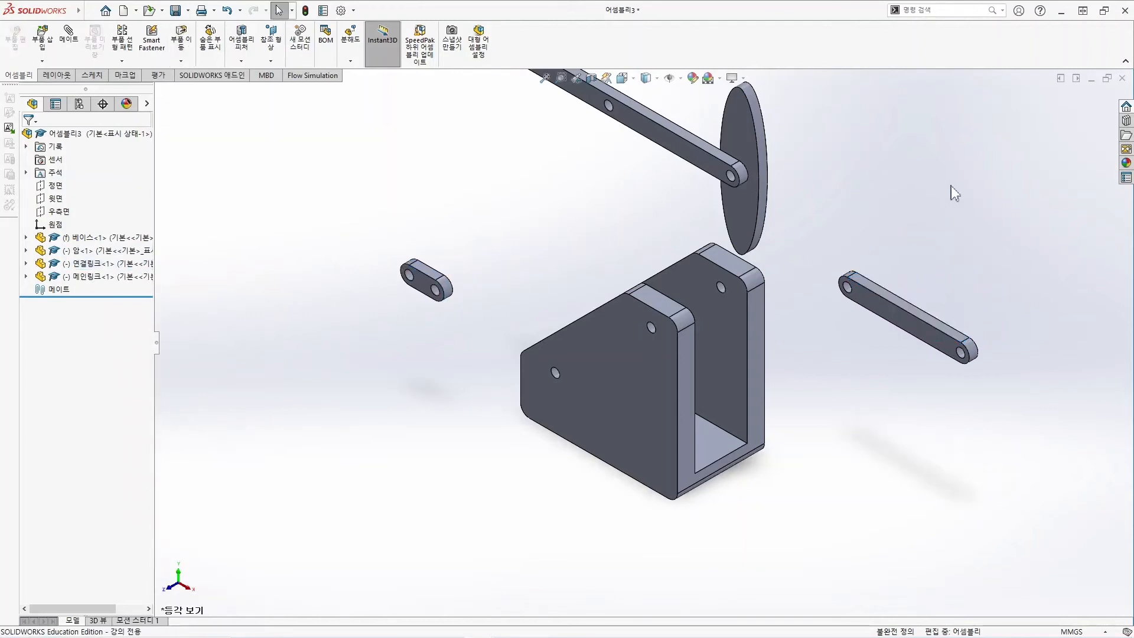
{"action": "key", "text": "z"}
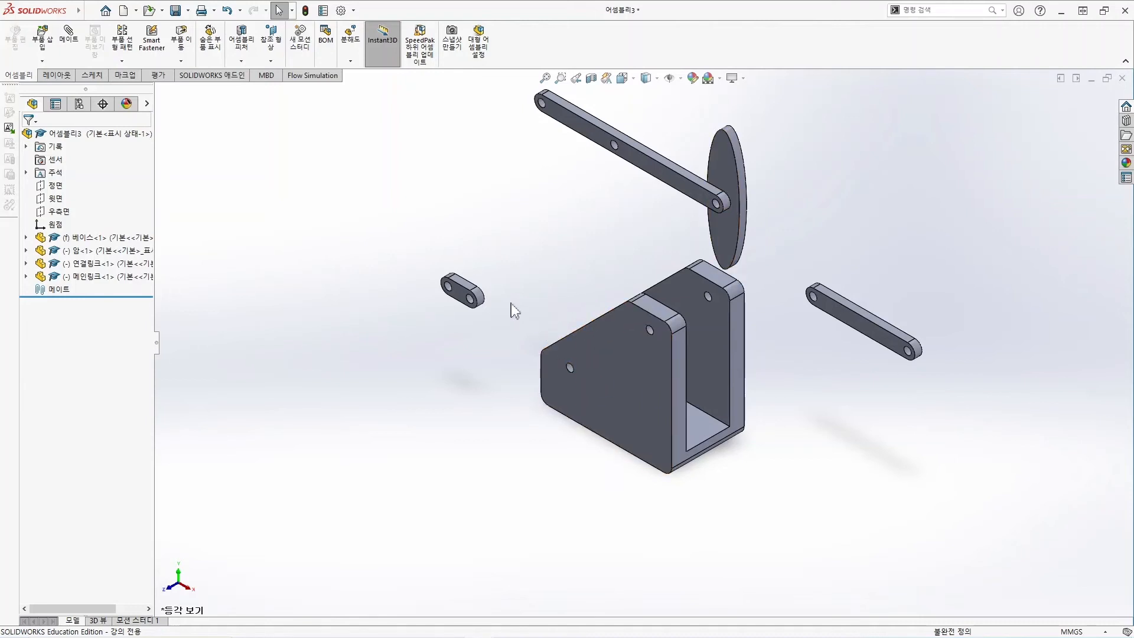
{"action": "left_click", "coordinate": [464, 296]}
{"action": "left_click_drag", "start_coordinate": [505, 300], "coordinate": [582, 305]}
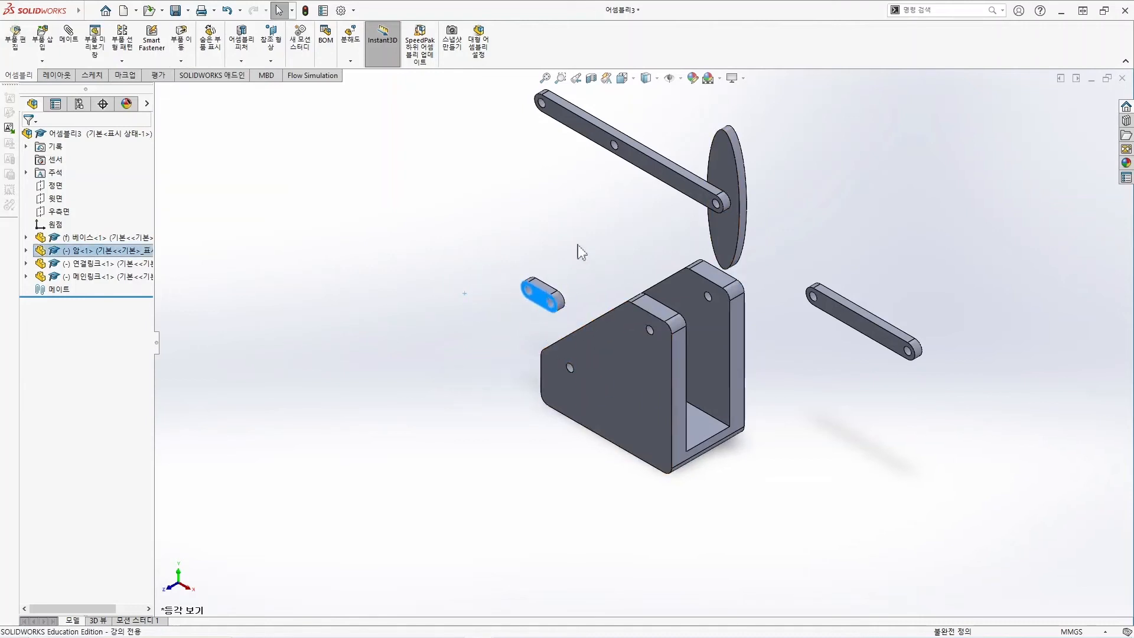
{"action": "left_click", "coordinate": [590, 253]}
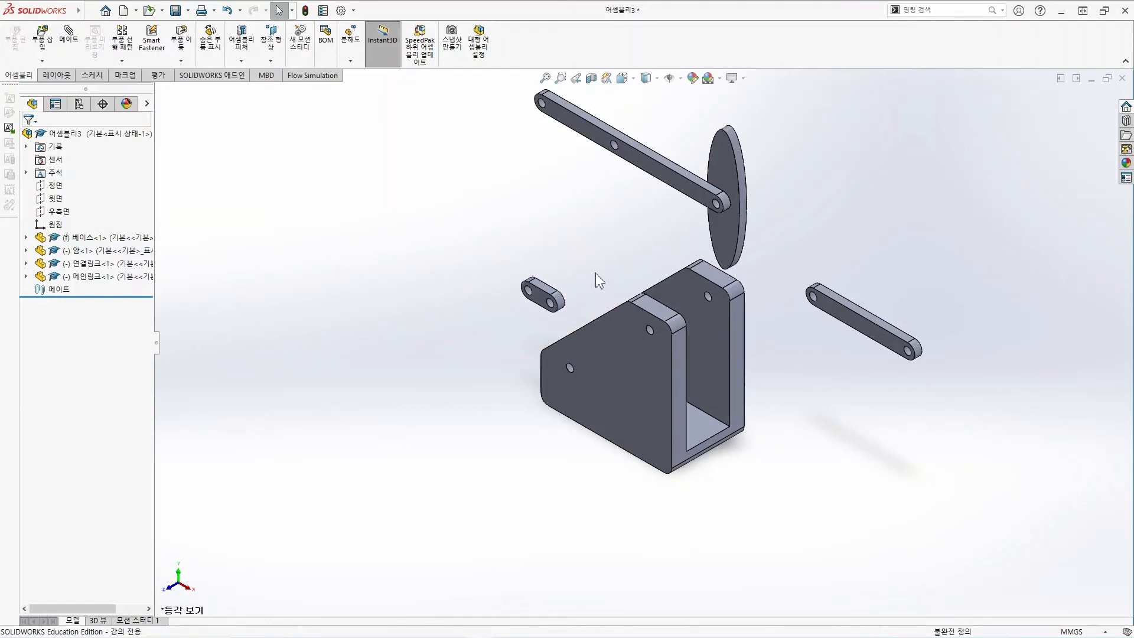
Move the 암 component roughly between the base's two side walls near their rear holes, checking its position from several angles.
{"action": "mouse_move", "coordinate": [594, 275]}
{"action": "middle_mouse_down"}
{"action": "mouse_move", "coordinate": [585, 274]}
{"action": "mouse_move", "coordinate": [620, 313]}
{"action": "mouse_move", "coordinate": [629, 296]}
{"action": "mouse_move", "coordinate": [600, 293]}
{"action": "middle_mouse_up"}
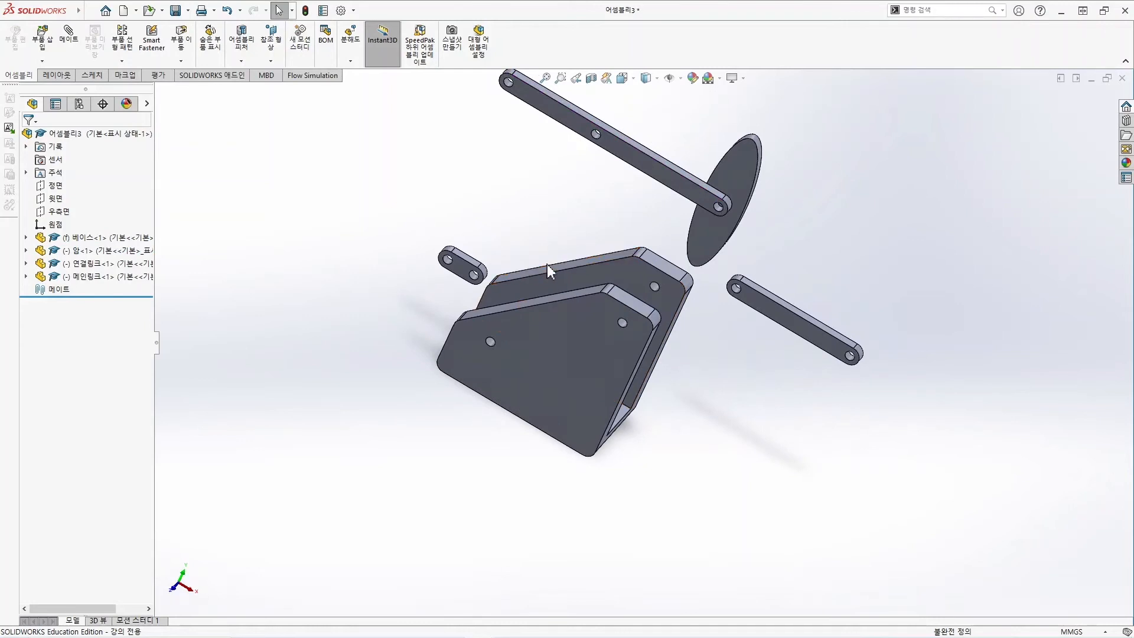
{"action": "scroll", "coordinate": [547, 264], "scroll_direction": "down", "scroll_amount": 1}
{"action": "middle_click_drag", "start_coordinate": [549, 266], "coordinate": [559, 327]}
{"action": "left_click_drag", "start_coordinate": [454, 303], "coordinate": [522, 319]}
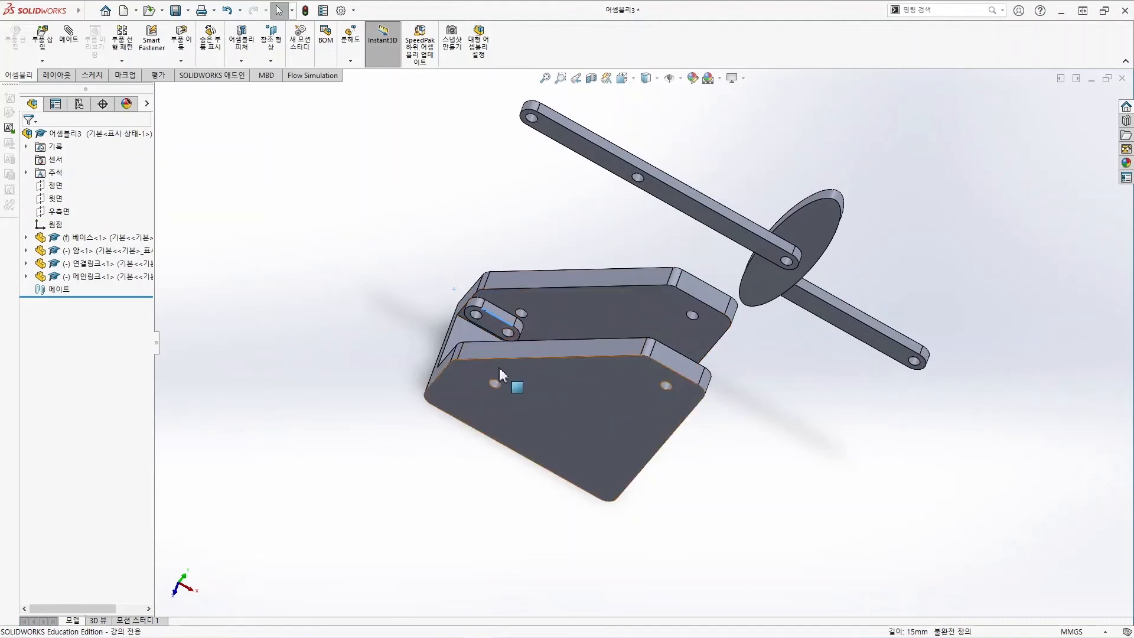
{"action": "middle_click_drag", "start_coordinate": [410, 312], "coordinate": [406, 355]}
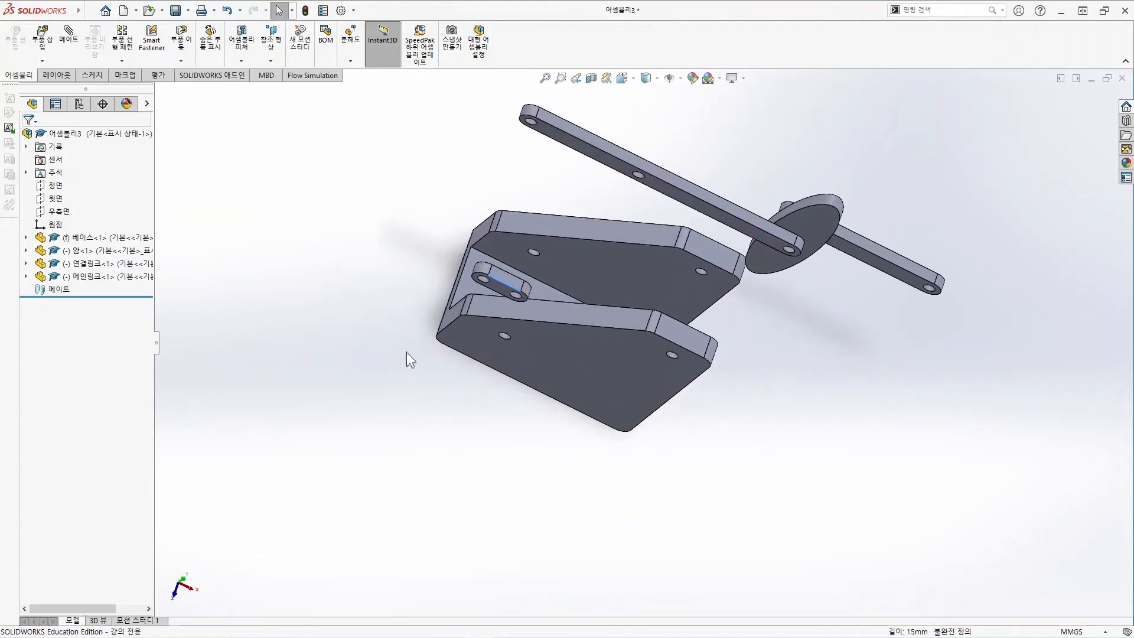
{"action": "left_click_drag", "start_coordinate": [499, 284], "coordinate": [470, 267]}
{"action": "middle_click_drag", "start_coordinate": [727, 337], "coordinate": [727, 260]}
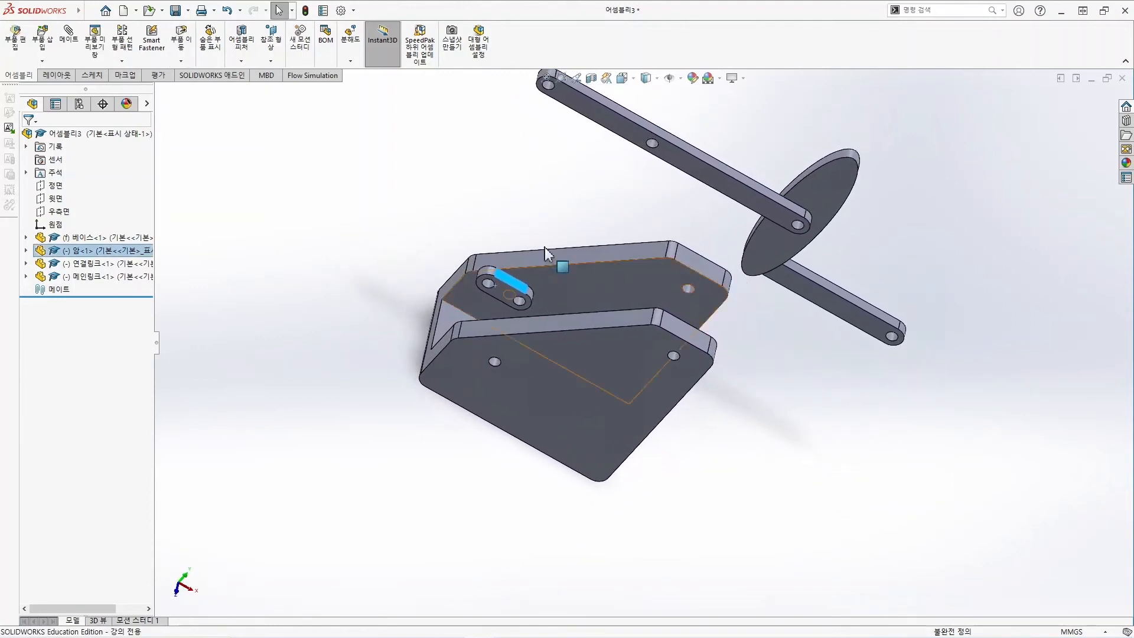
{"action": "left_click", "coordinate": [386, 198]}
Add a coincident mate between the 정면 plane of the 베이스 and the 정면 plane of the 암.
{"action": "left_click", "coordinate": [69, 35]}
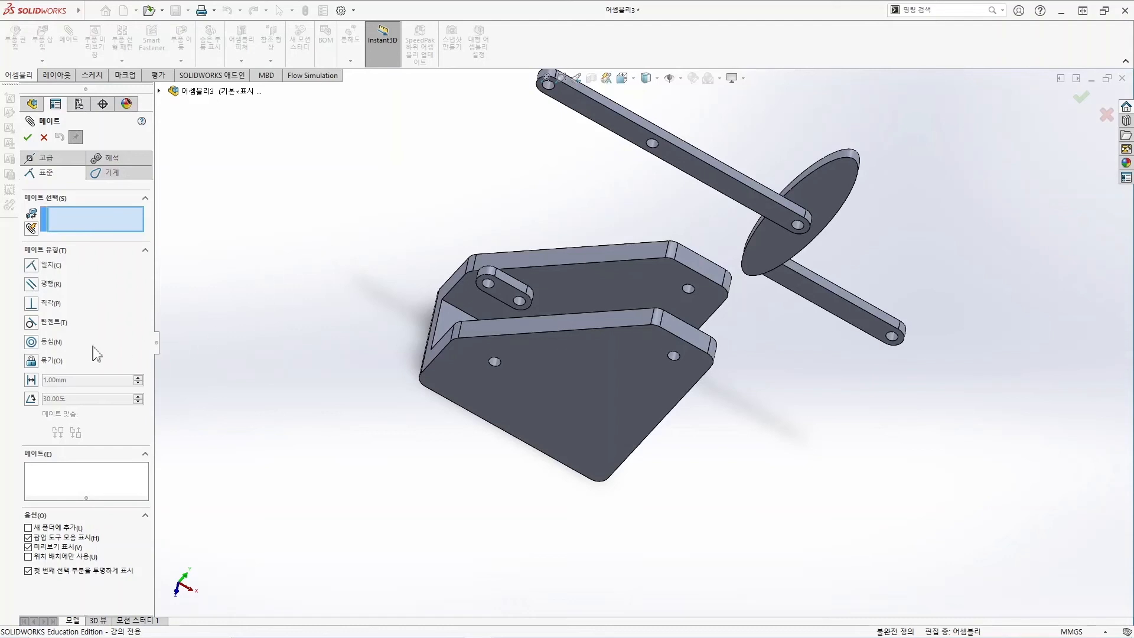
{"action": "left_click", "coordinate": [159, 91]}
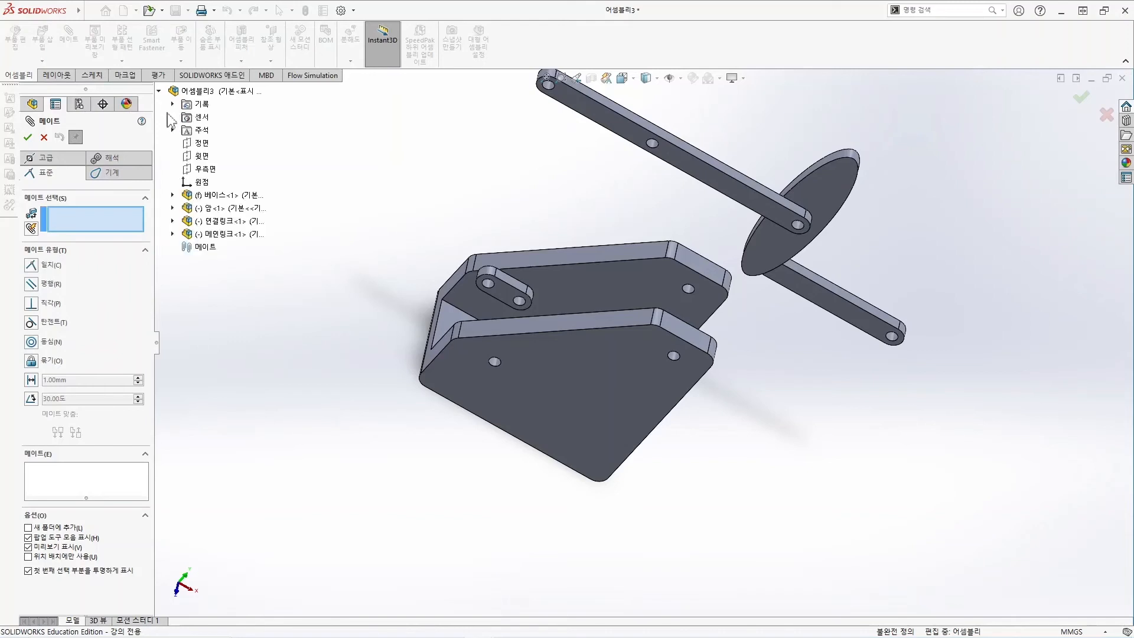
{"action": "left_click", "coordinate": [172, 195]}
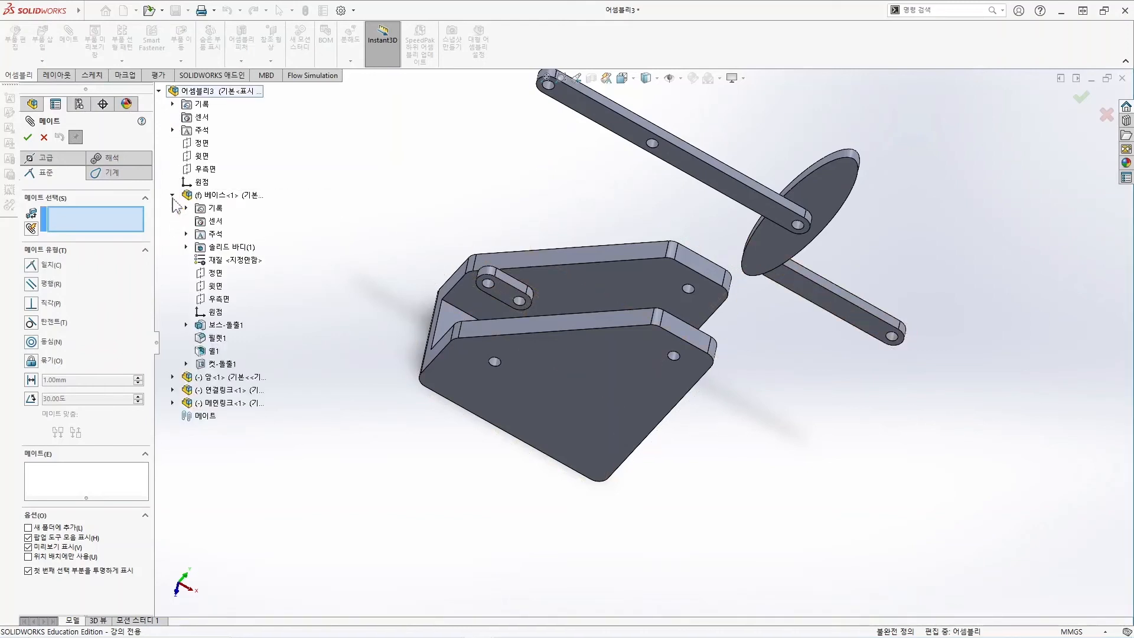
{"action": "left_click", "coordinate": [215, 273]}
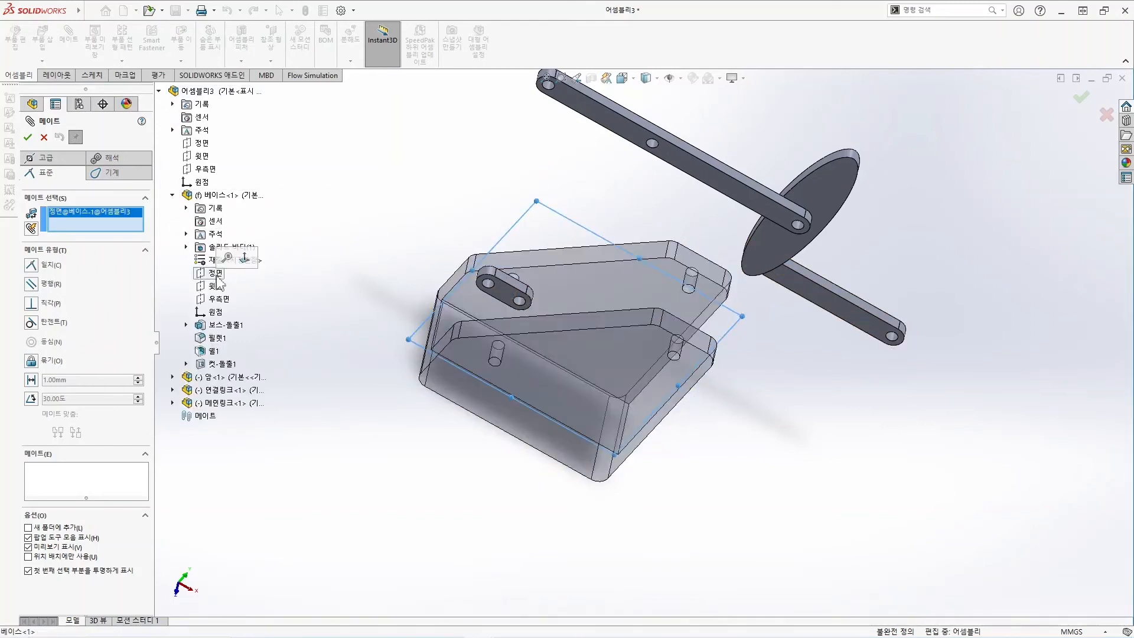
{"action": "left_click", "coordinate": [173, 377]}
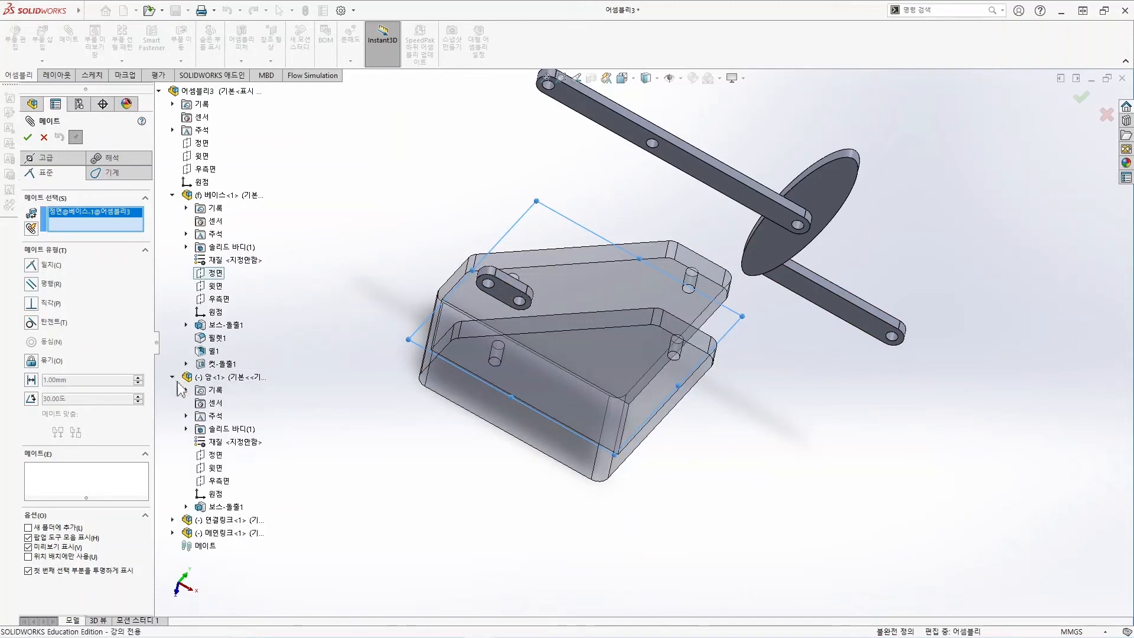
{"action": "left_click", "coordinate": [216, 455]}
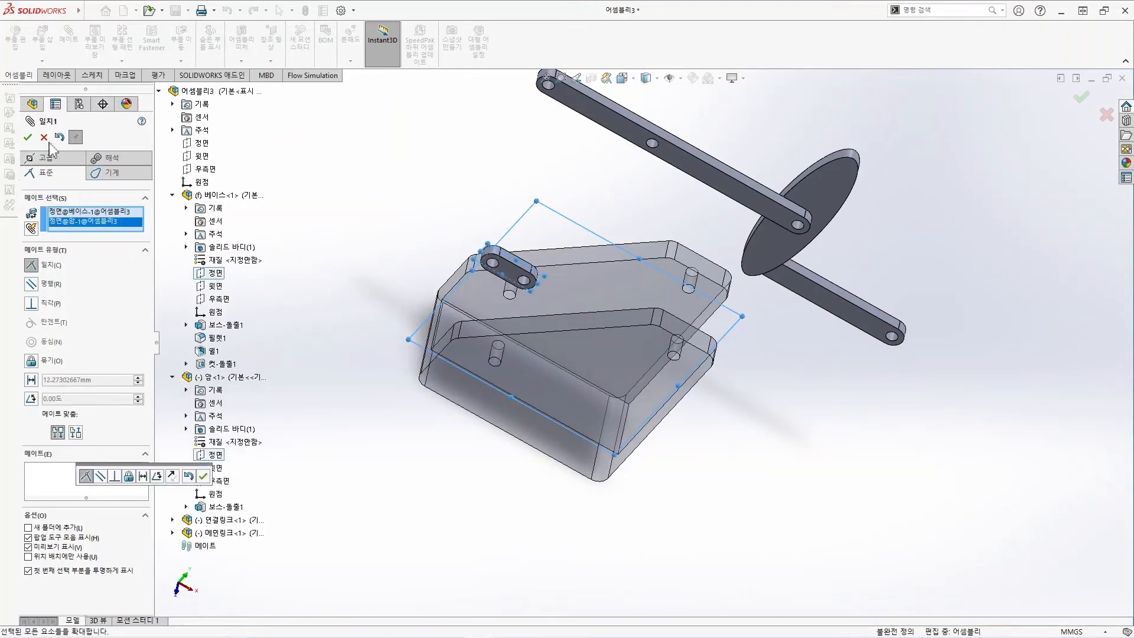
{"action": "left_click", "coordinate": [27, 138]}
Add a concentric mate between an end hole of the 암 and the hole at the 베이스's low end.
{"action": "middle_click_drag", "start_coordinate": [644, 345], "coordinate": [413, 297]}
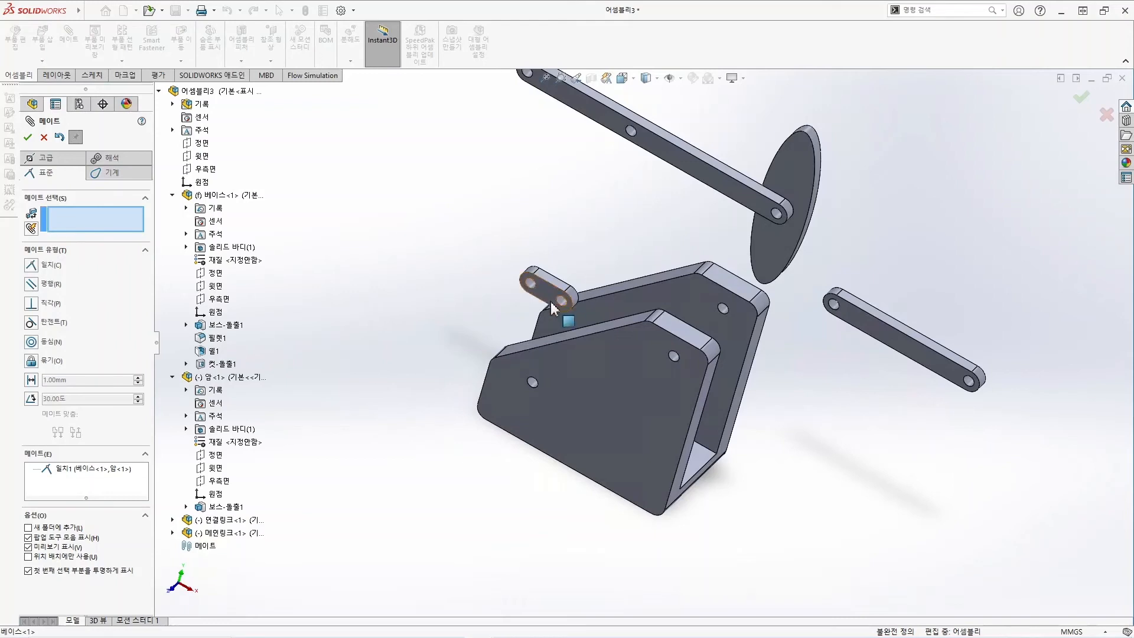
{"action": "scroll", "coordinate": [571, 301], "scroll_direction": "up", "scroll_amount": 3}
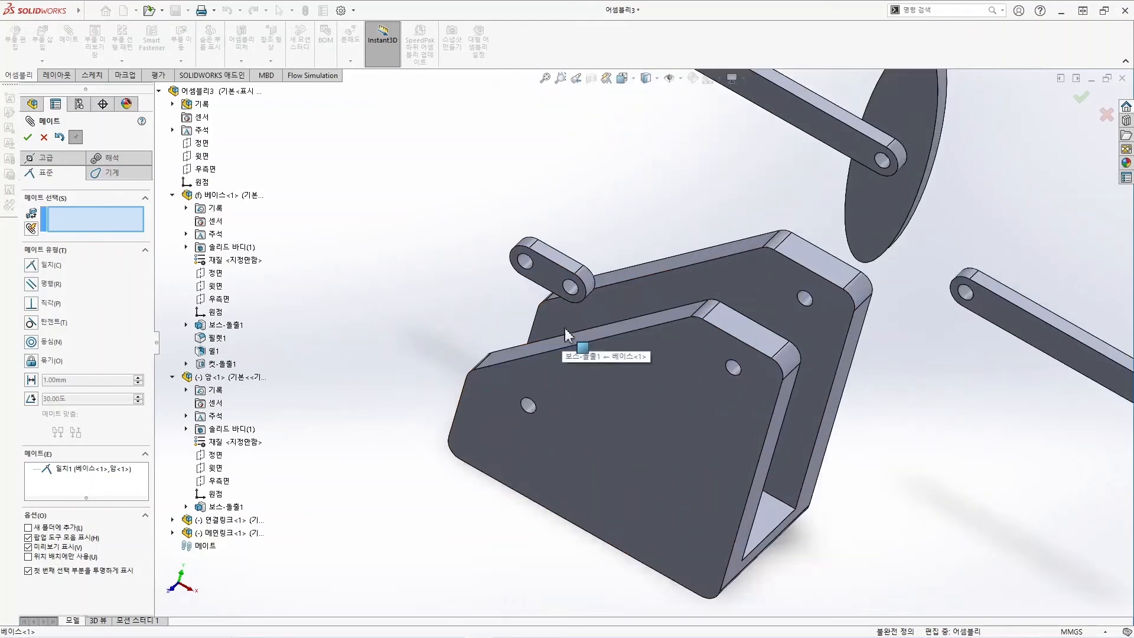
{"action": "left_click", "coordinate": [572, 290]}
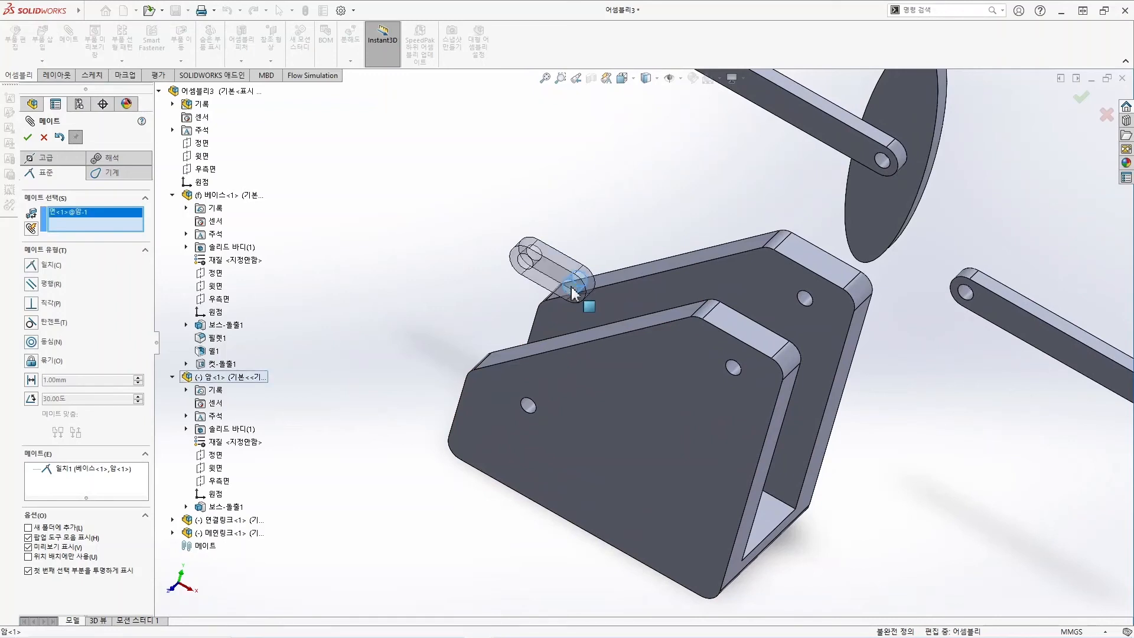
{"action": "left_click", "coordinate": [529, 406]}
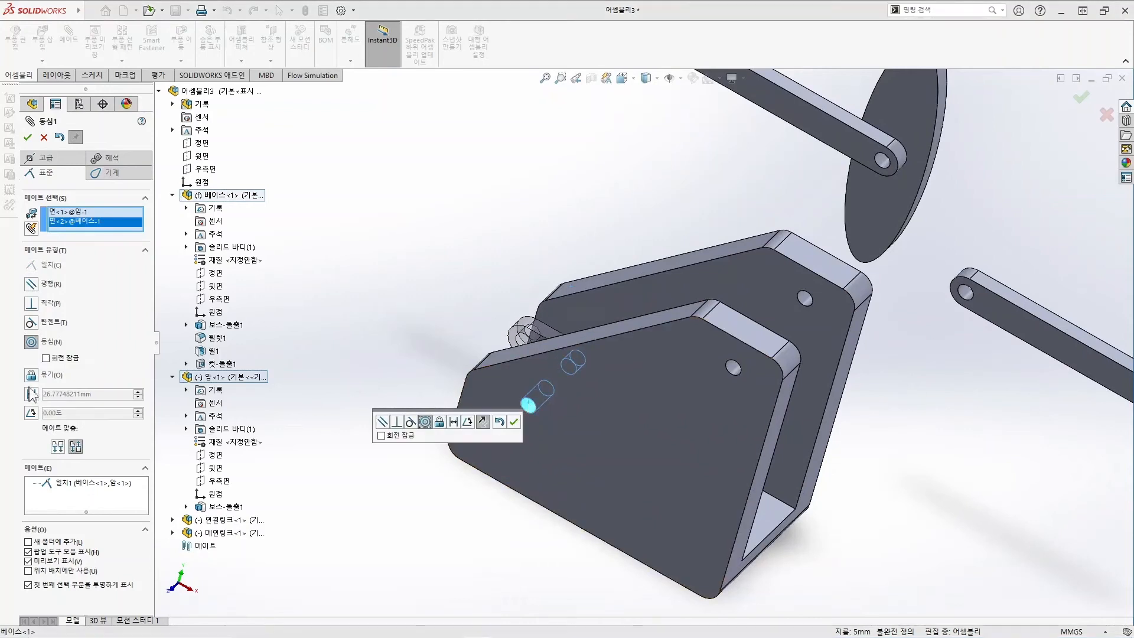
{"action": "left_click", "coordinate": [28, 139]}
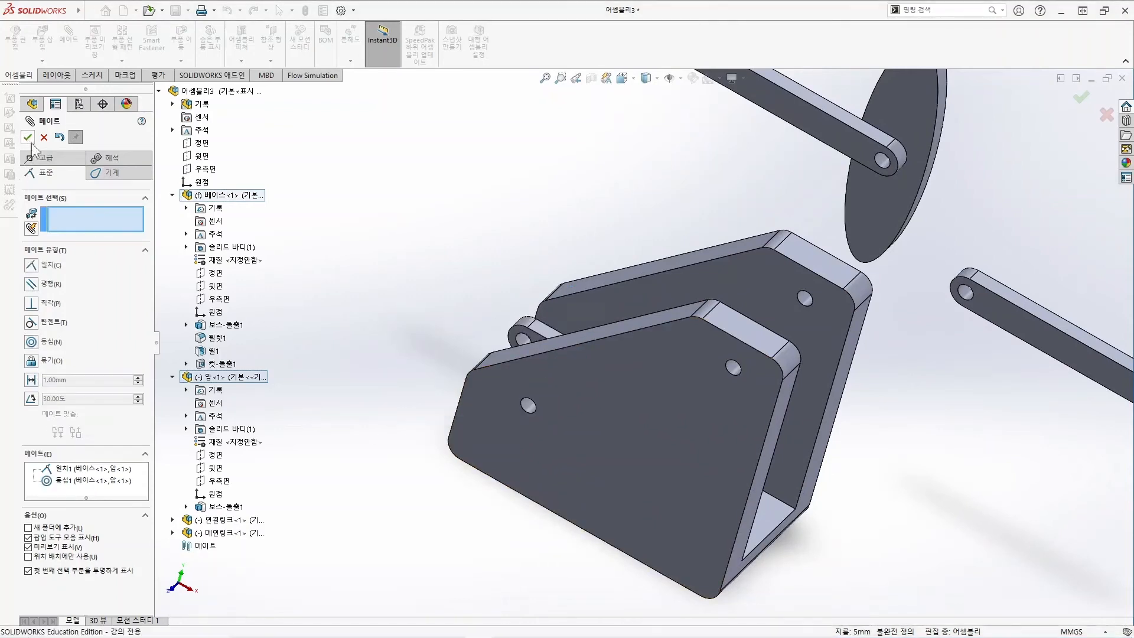
Close the mate command and swing the 암 about its mated hole to test its motion.
{"action": "scroll", "coordinate": [826, 331], "scroll_direction": "up", "scroll_amount": 1}
{"action": "middle_click_drag", "start_coordinate": [759, 399], "coordinate": [590, 360]}
{"action": "left_click", "coordinate": [507, 305]}
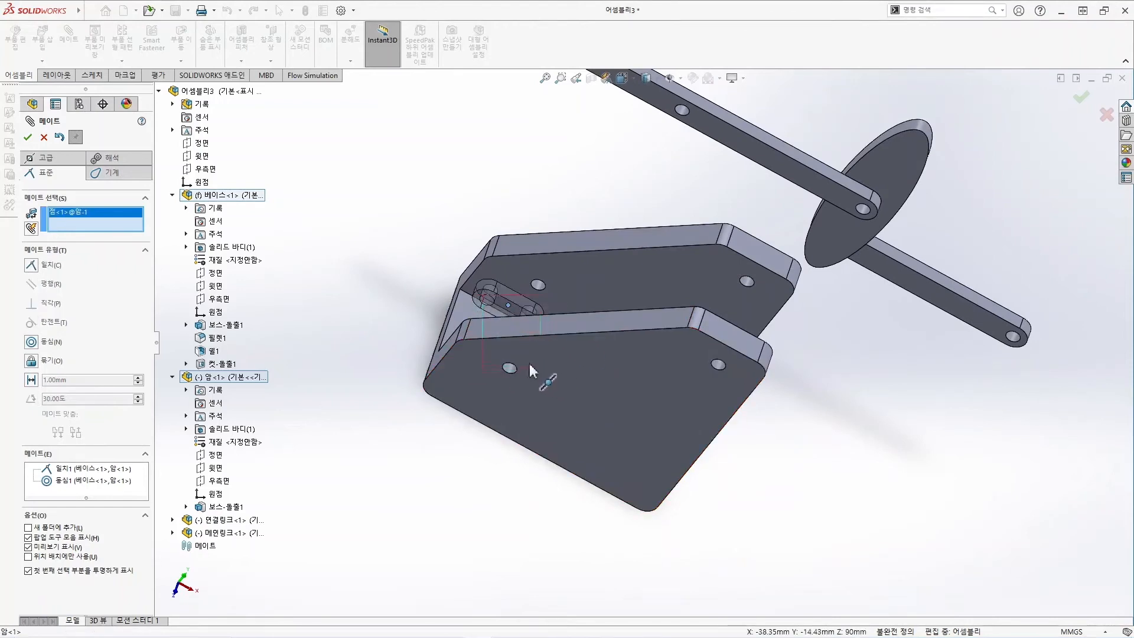
{"action": "left_click", "coordinate": [44, 138]}
{"action": "left_click_drag", "start_coordinate": [488, 304], "coordinate": [408, 322]}
{"action": "left_click_drag", "start_coordinate": [531, 296], "coordinate": [488, 296]}
{"action": "left_click", "coordinate": [385, 332]}
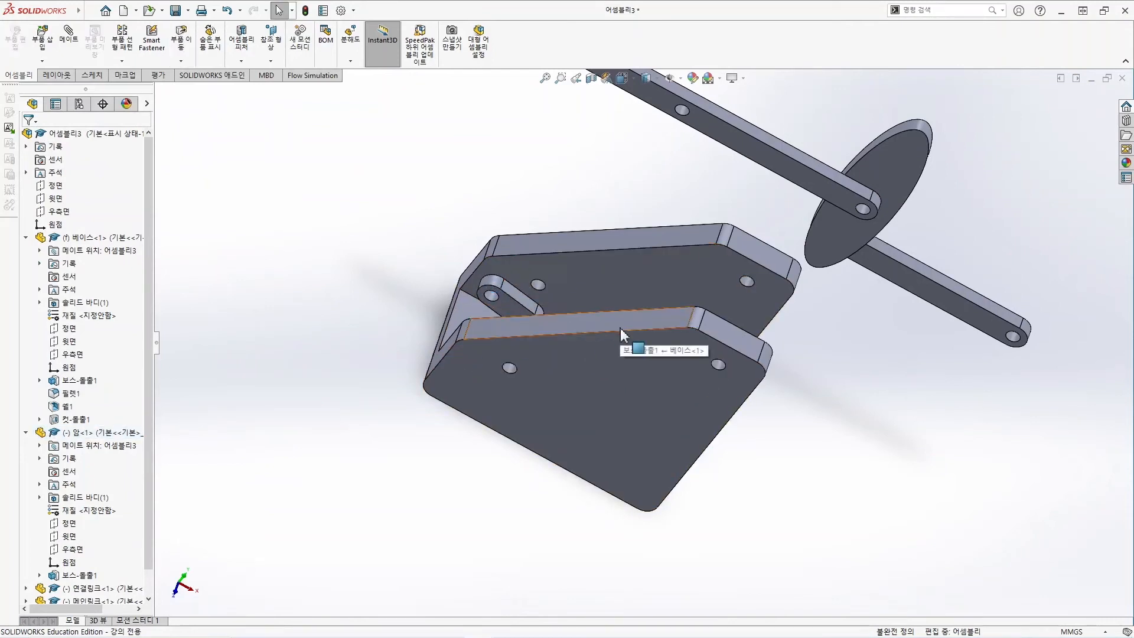
Collapse the 베이스 and 암 entries in the model tree and move the 연결링크 above the base's high end in isometric view.
{"action": "key", "text": "ctrl+7"}
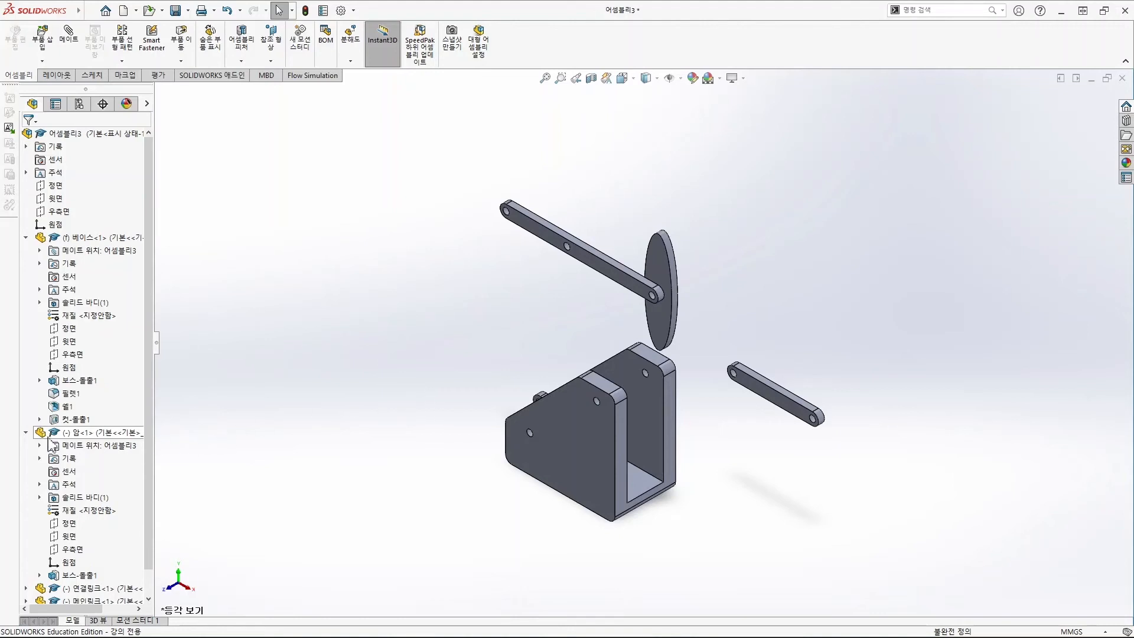
{"action": "left_click", "coordinate": [25, 432]}
{"action": "left_click", "coordinate": [25, 238]}
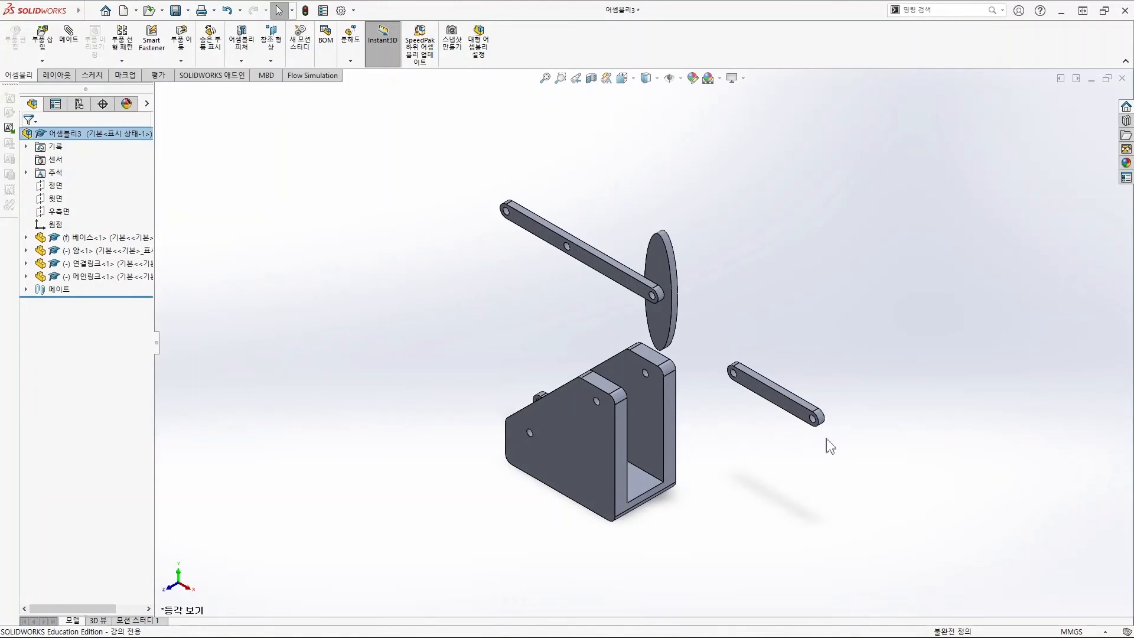
{"action": "left_click_drag", "start_coordinate": [799, 407], "coordinate": [572, 324]}
{"action": "key", "text": "Escape"}
Add a concentric mate between the 연결링크's near end hole and the hole at the 베이스's high end.
{"action": "scroll", "coordinate": [628, 401], "scroll_direction": "down", "scroll_amount": 2}
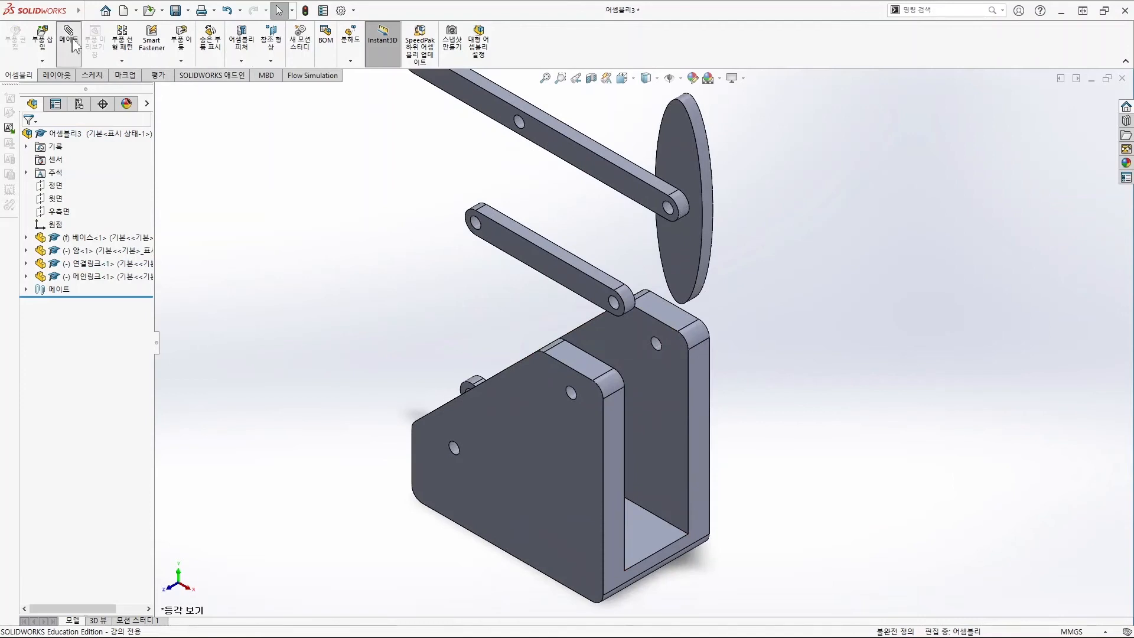
{"action": "left_click", "coordinate": [618, 302]}
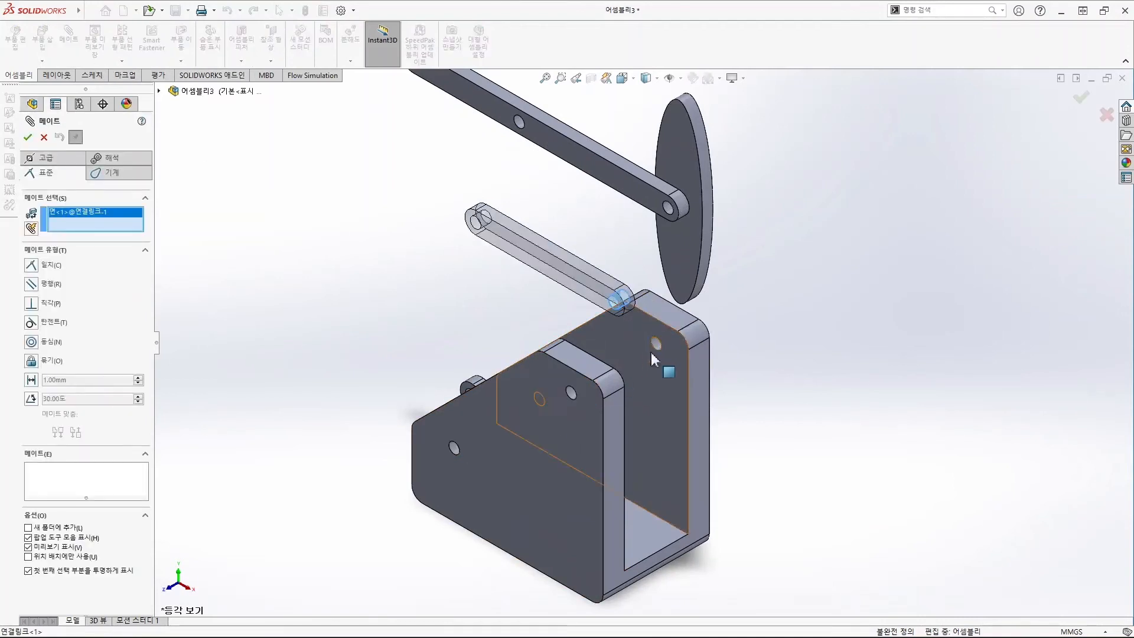
{"action": "left_click", "coordinate": [571, 393]}
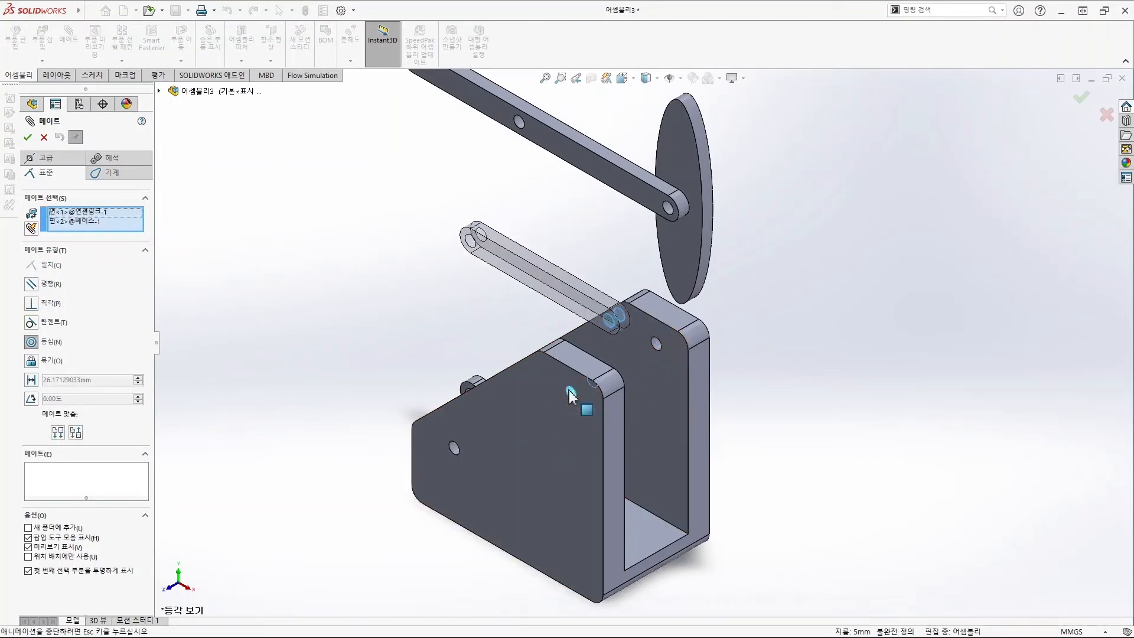
{"action": "left_click", "coordinate": [27, 137]}
Add a coincident mate between the front flat faces of the 암 and 연결링크, and swing the 연결링크 upward about its mated hole.
{"action": "middle_click_drag", "start_coordinate": [780, 342], "coordinate": [797, 432]}
{"action": "left_click", "coordinate": [572, 334]}
{"action": "left_click_drag", "start_coordinate": [572, 328], "coordinate": [576, 324]}
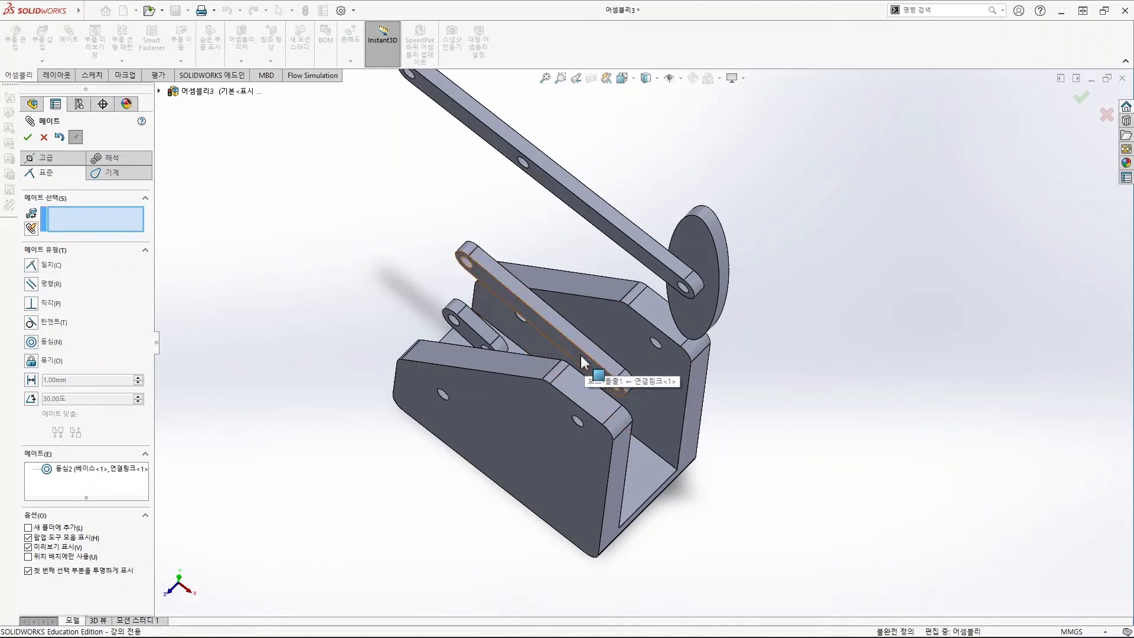
{"action": "left_click", "coordinate": [470, 341]}
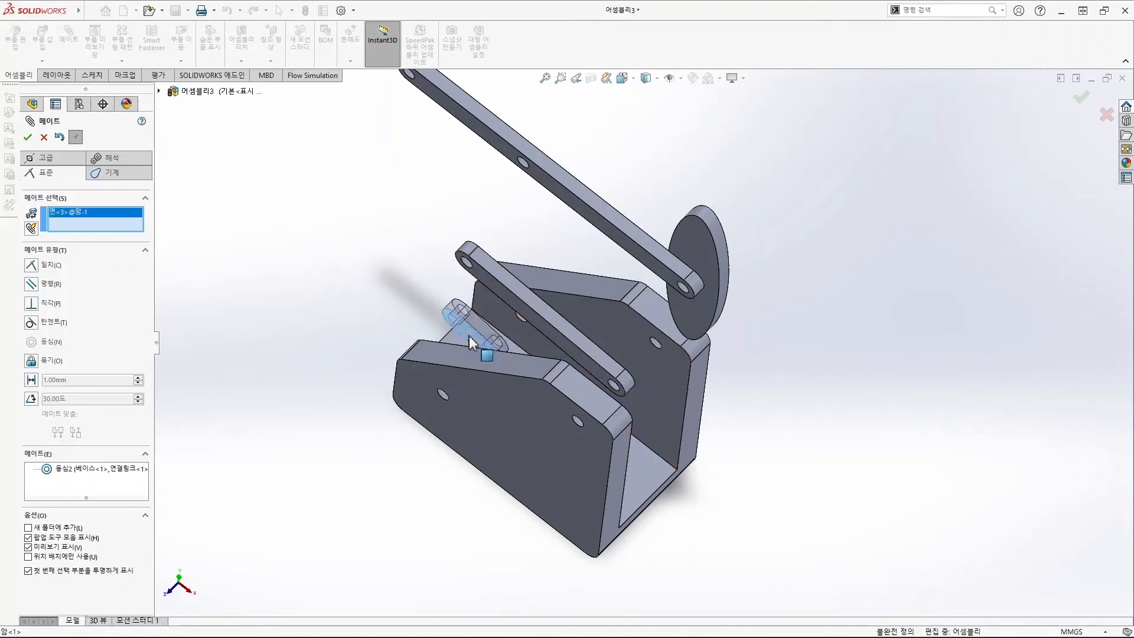
{"action": "left_click", "coordinate": [494, 289]}
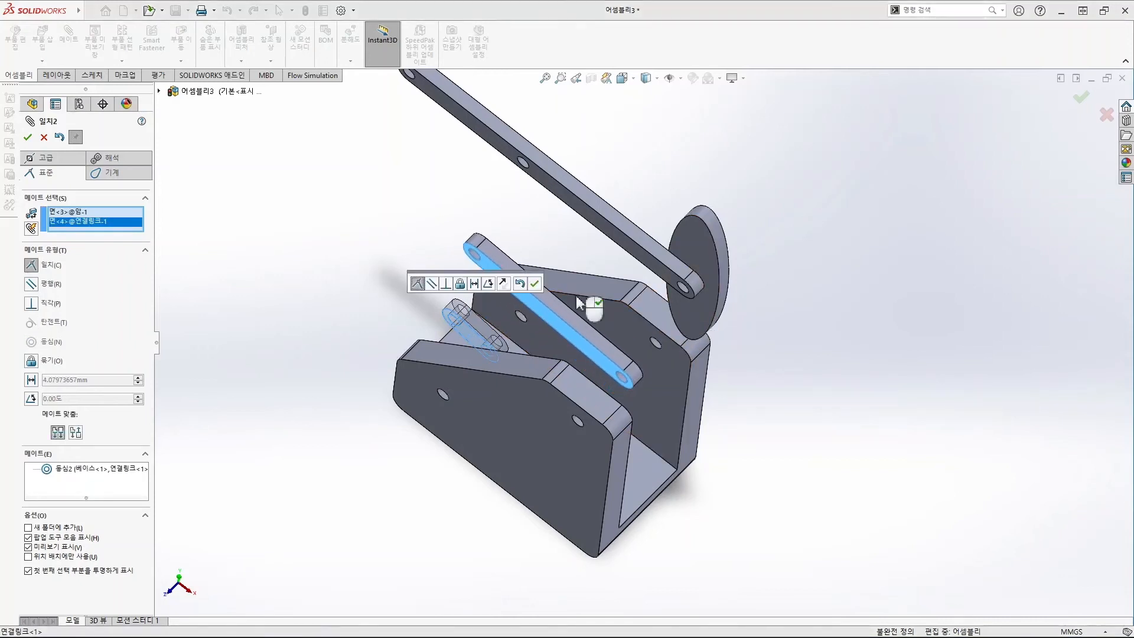
{"action": "left_click", "coordinate": [28, 138]}
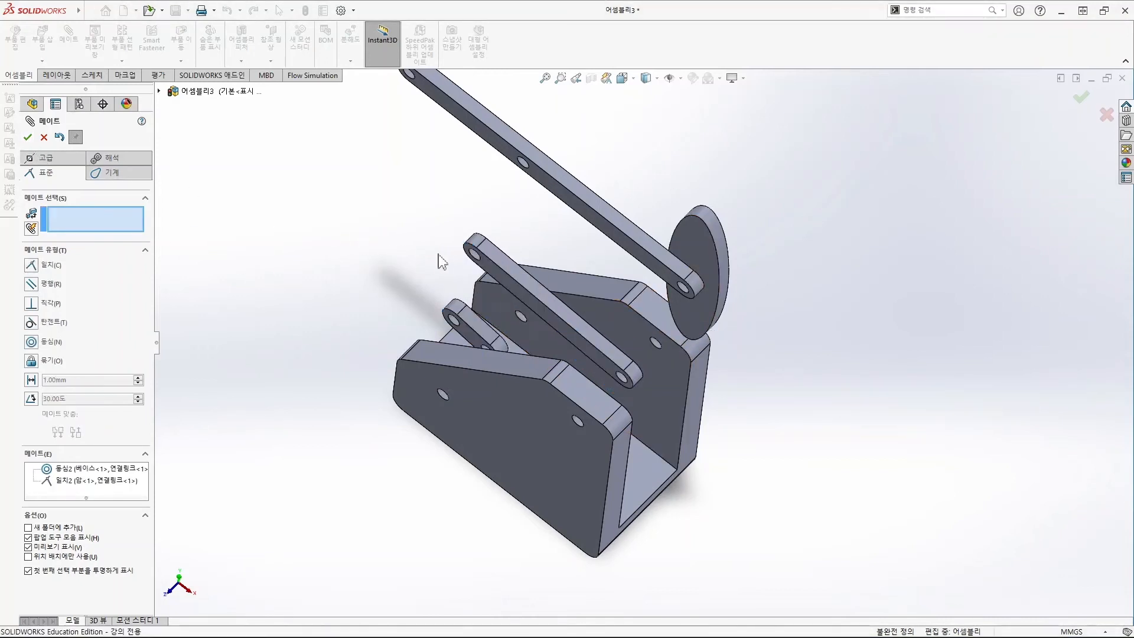
{"action": "left_click_drag", "start_coordinate": [540, 228], "coordinate": [441, 222]}
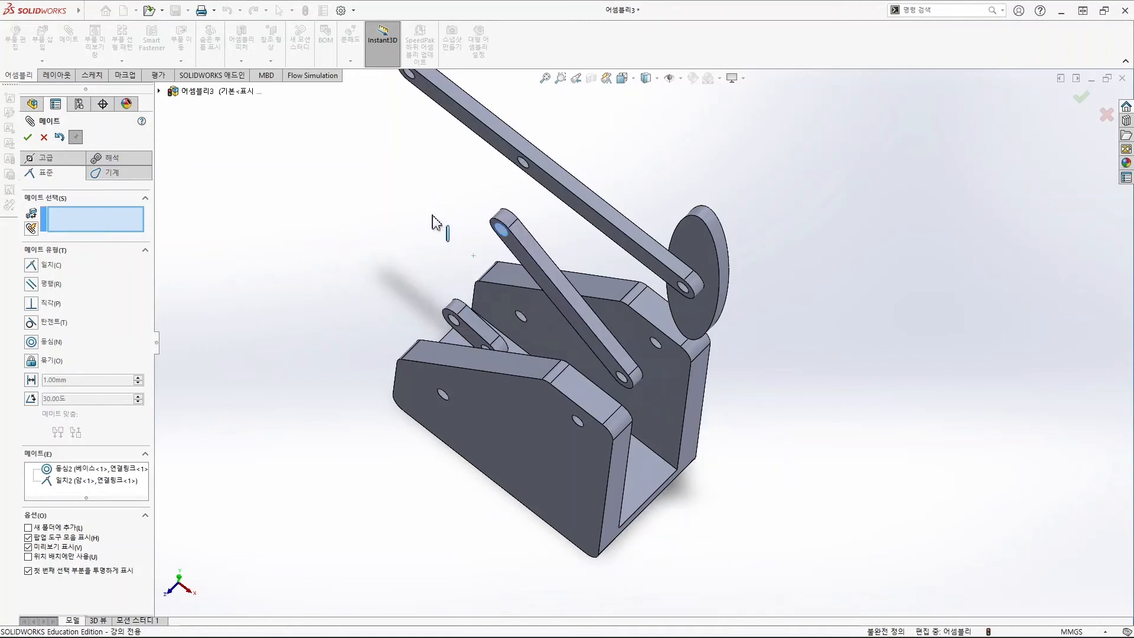
{"action": "left_click", "coordinate": [28, 137]}
Move the 메인링크 up and away from the base and the other links.
{"action": "scroll", "coordinate": [618, 260], "scroll_direction": "up", "scroll_amount": 1}
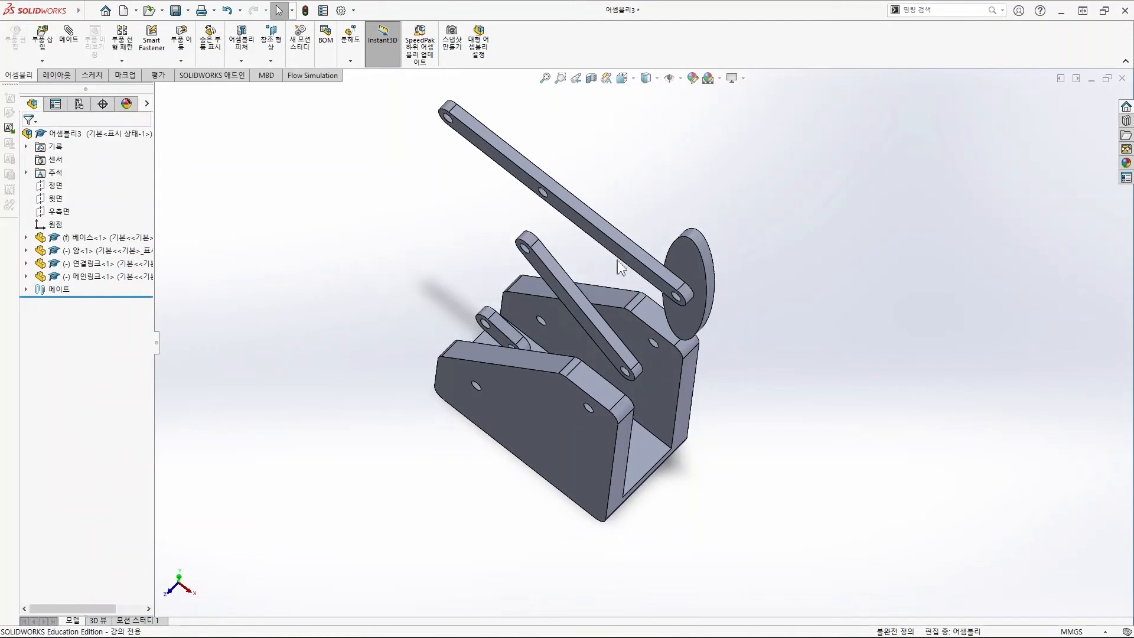
{"action": "scroll", "coordinate": [739, 289], "scroll_direction": "up", "scroll_amount": 1}
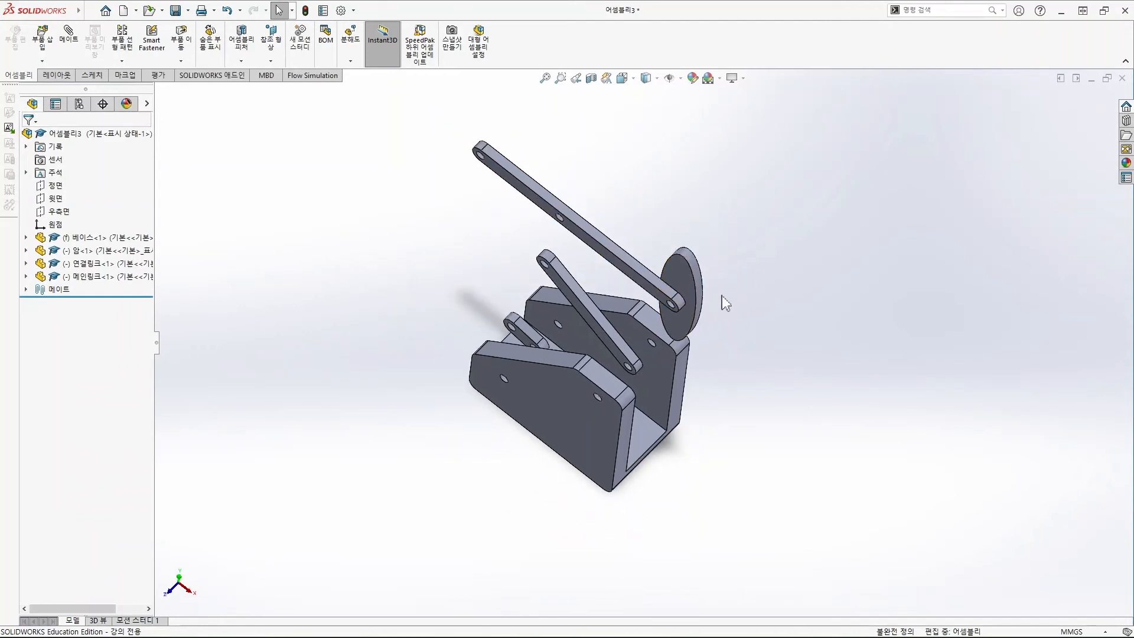
{"action": "left_click_drag", "start_coordinate": [682, 289], "coordinate": [727, 267]}
{"action": "key", "text": "Escape"}
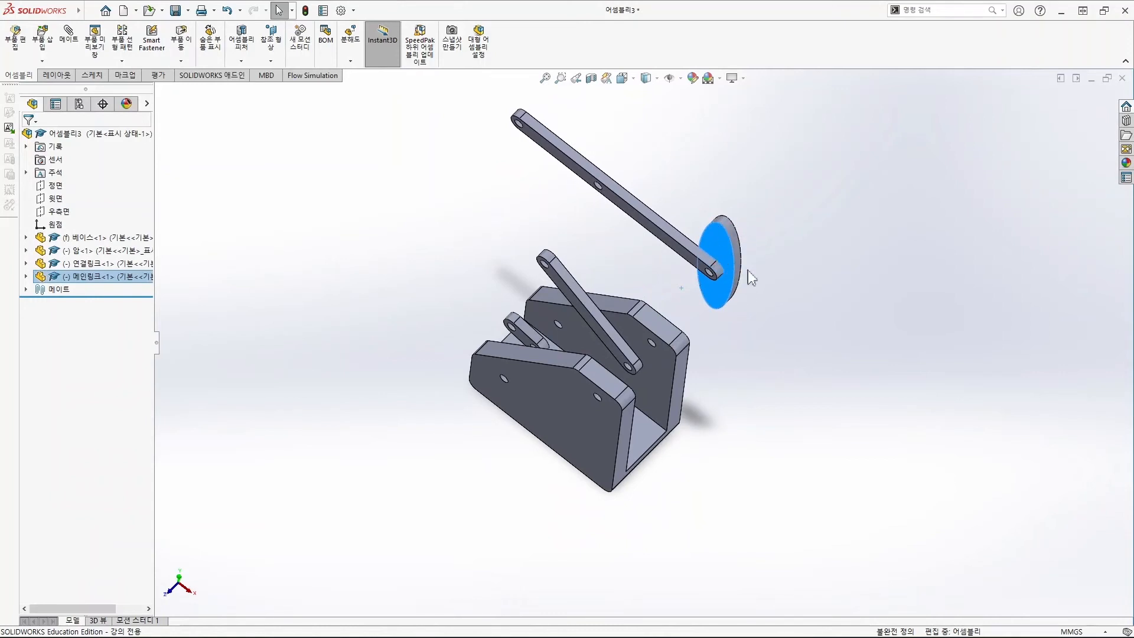
{"action": "left_click", "coordinate": [785, 265]}
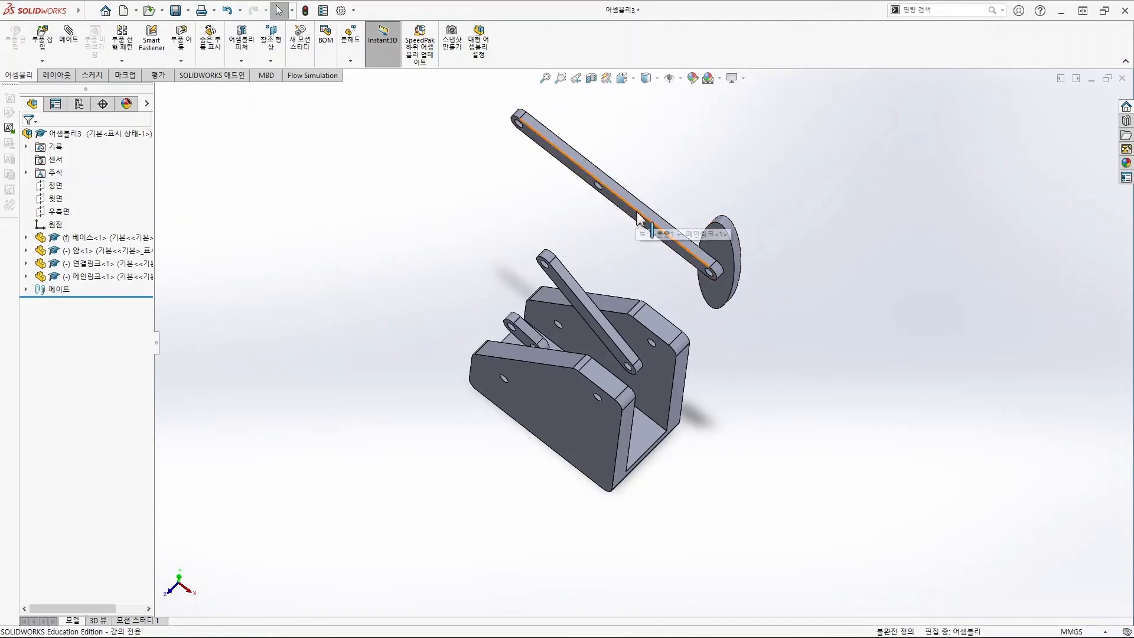
Rotate the 메인링크 freely so its disc end tilts upward and its open end hole points toward the 암.
{"action": "left_click", "coordinate": [181, 61]}
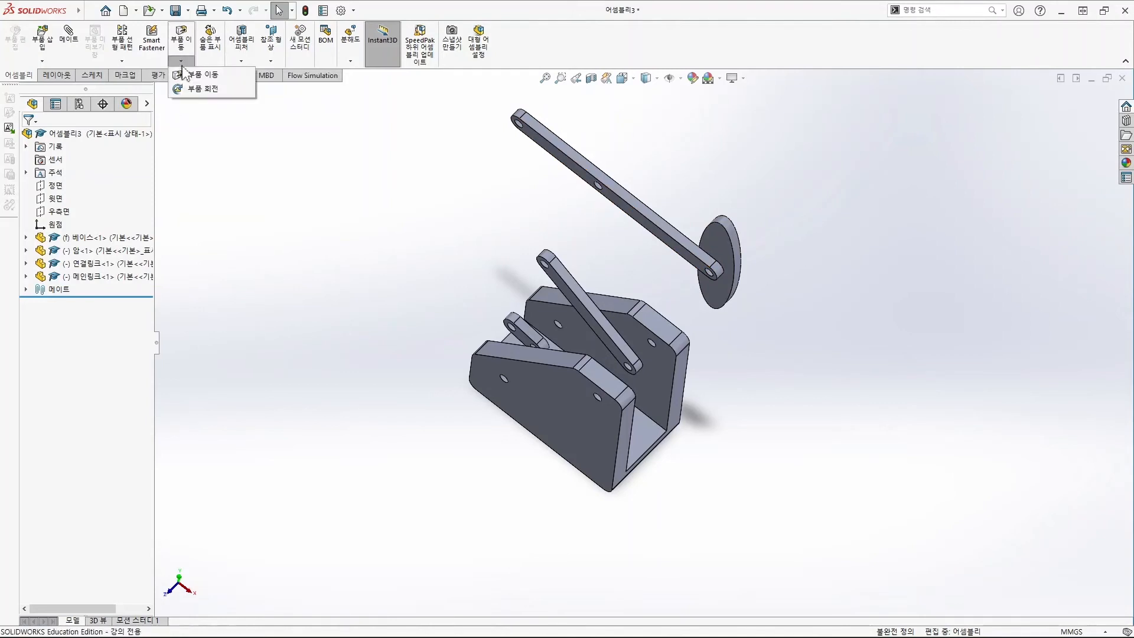
{"action": "left_click", "coordinate": [215, 90]}
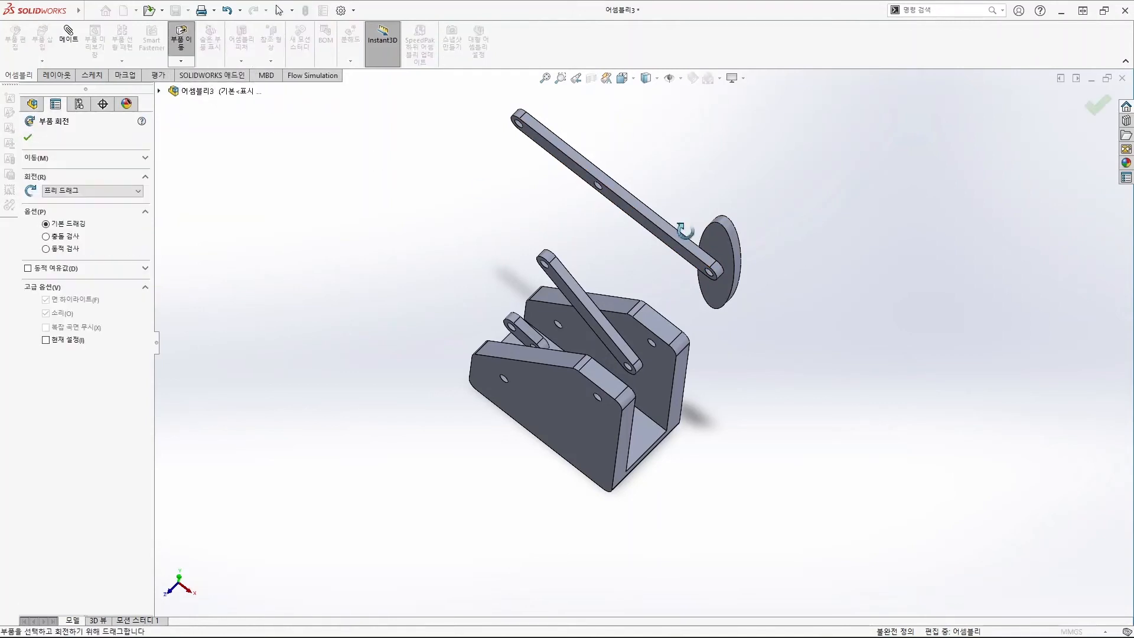
{"action": "left_click_drag", "start_coordinate": [712, 249], "coordinate": [759, 236]}
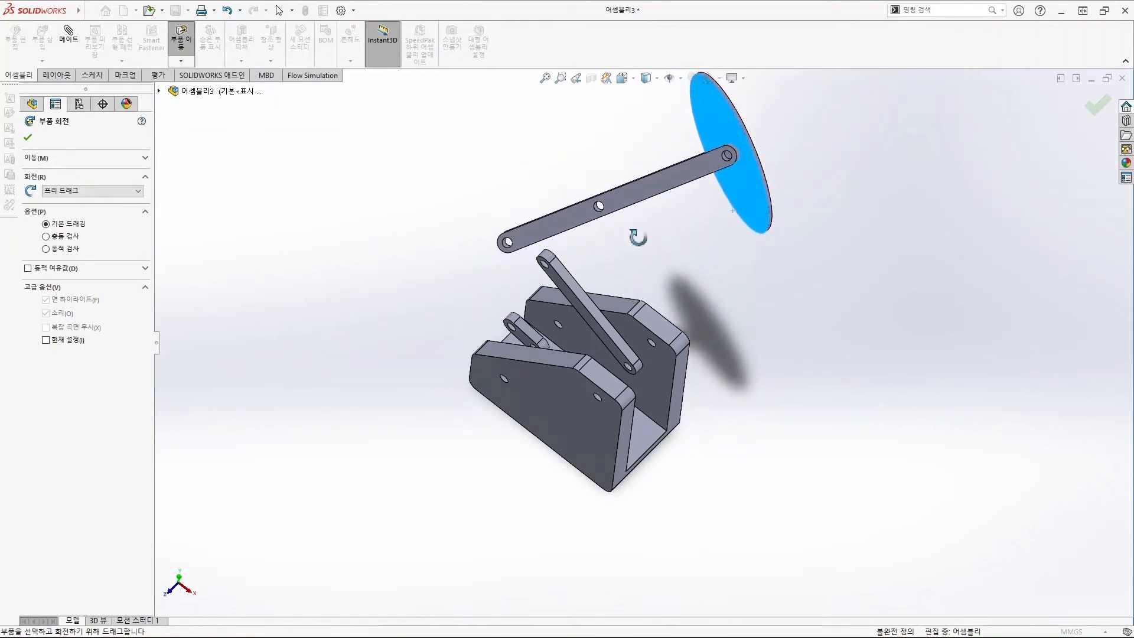
{"action": "left_click", "coordinate": [65, 156]}
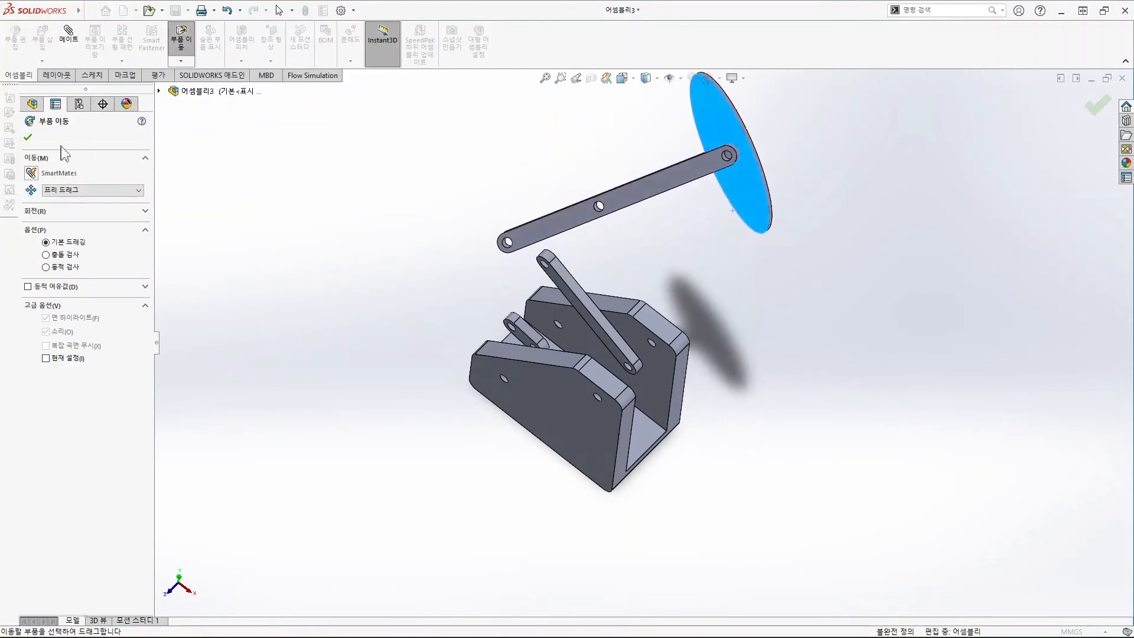
{"action": "left_click", "coordinate": [27, 137]}
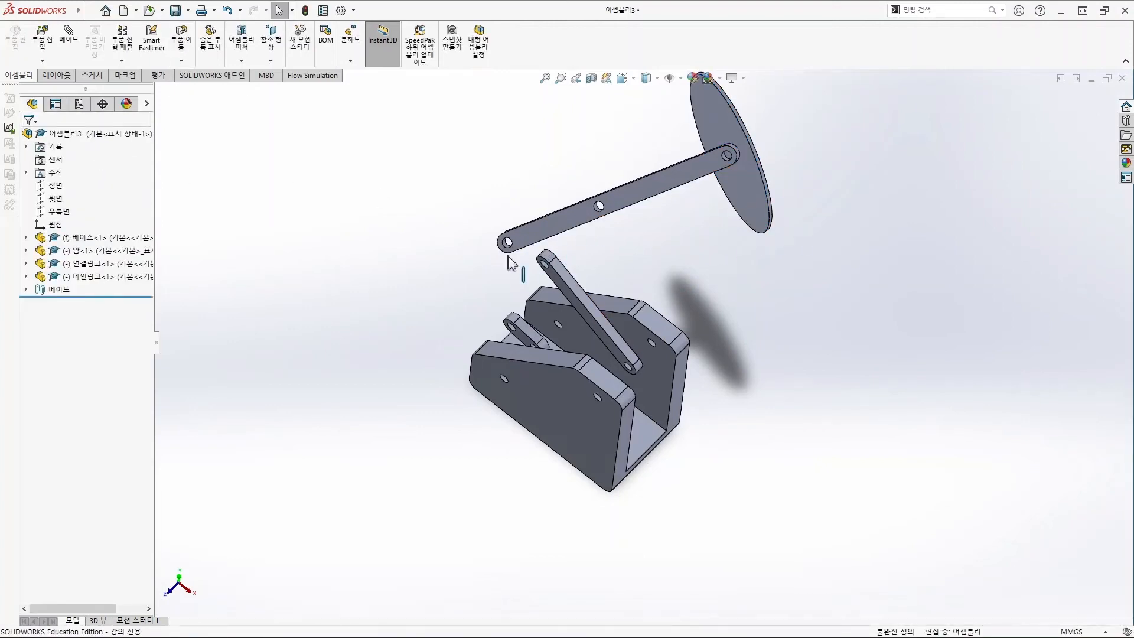
Add a concentric mate between the 메인링크's end hole opposite the disc and the 암's free end hole.
{"action": "scroll", "coordinate": [511, 256], "scroll_direction": "down", "scroll_amount": 2}
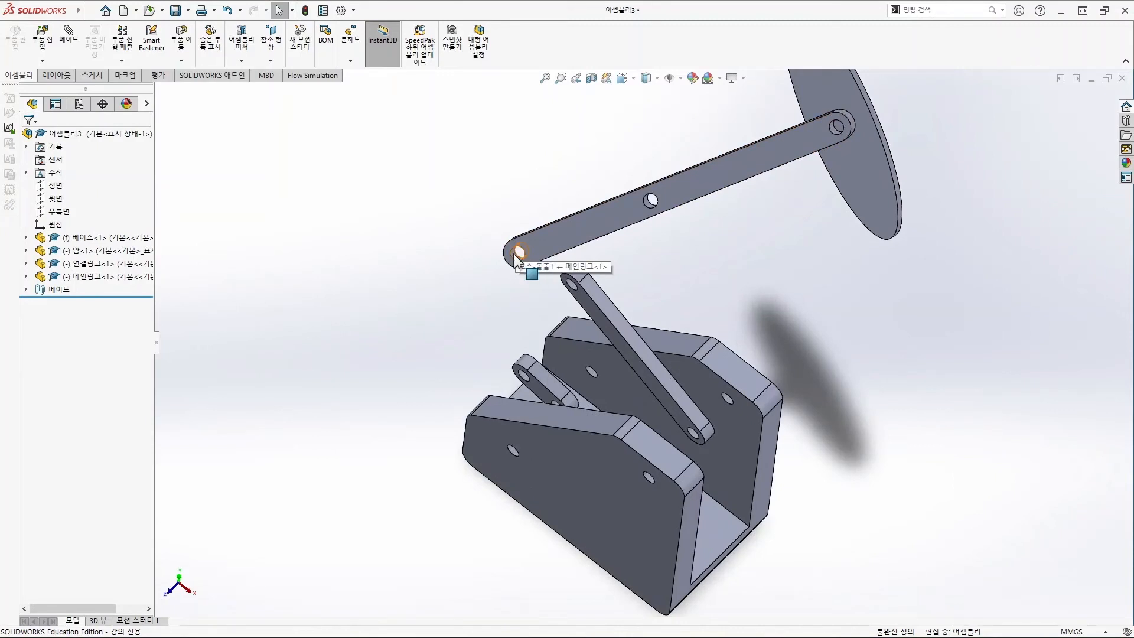
{"action": "left_click", "coordinate": [69, 34]}
{"action": "scroll", "coordinate": [515, 254], "scroll_direction": "down", "scroll_amount": 2}
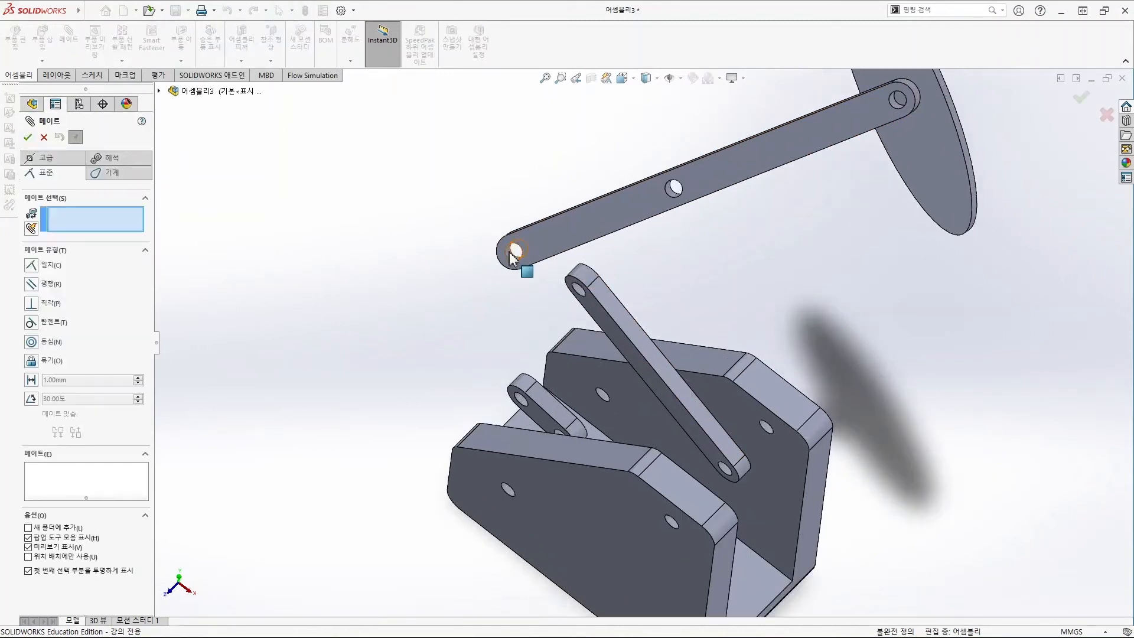
{"action": "left_click", "coordinate": [515, 251]}
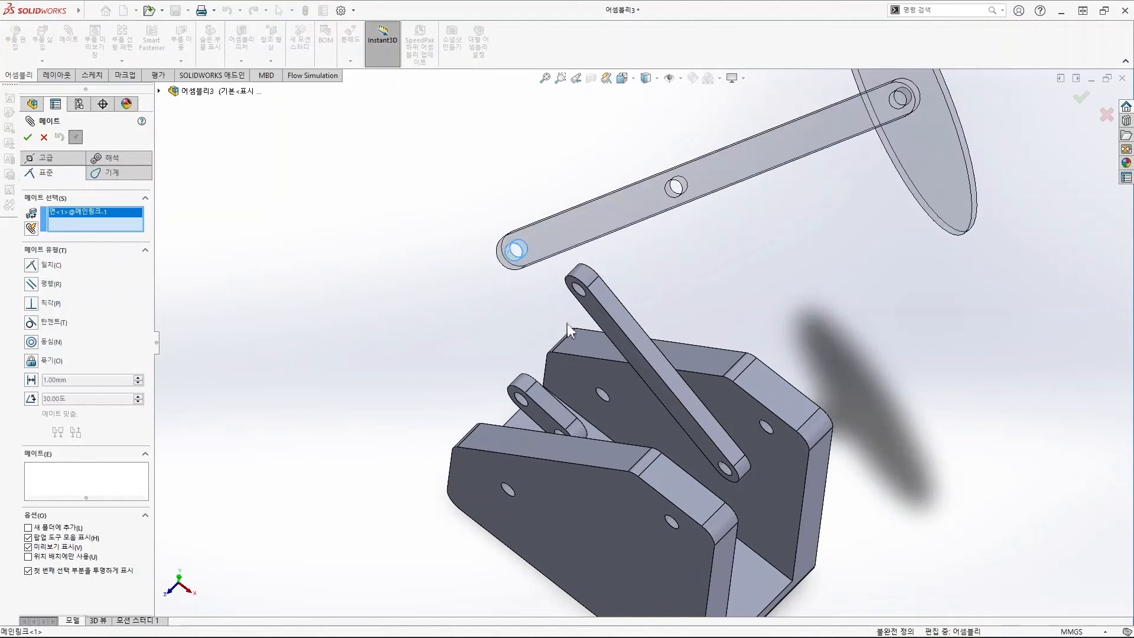
{"action": "left_click", "coordinate": [522, 402]}
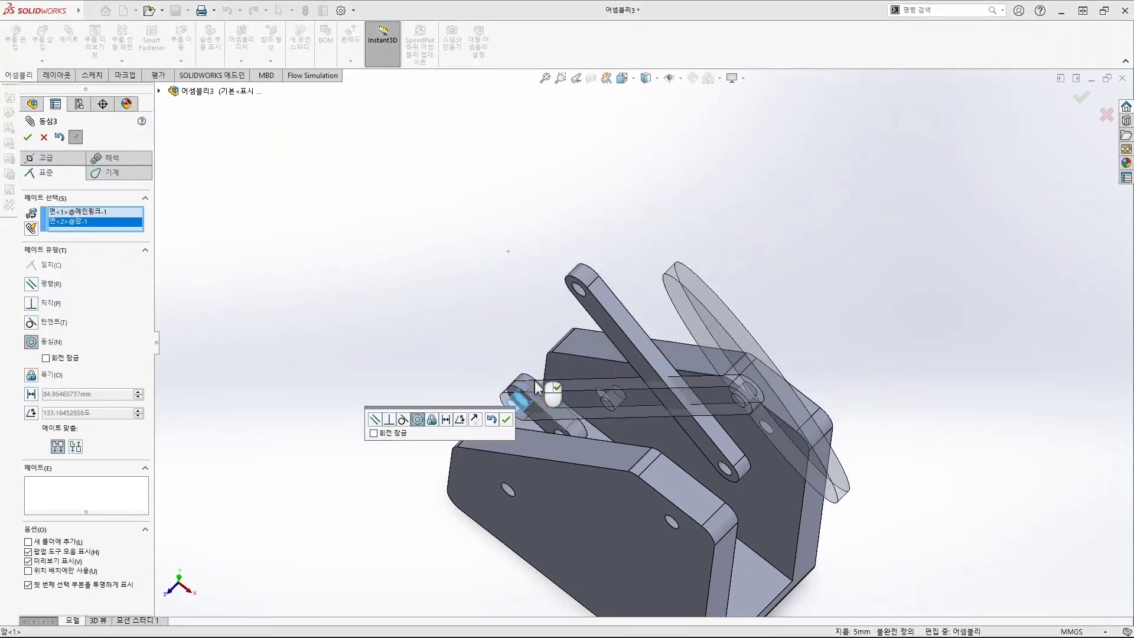
{"action": "left_click", "coordinate": [27, 138]}
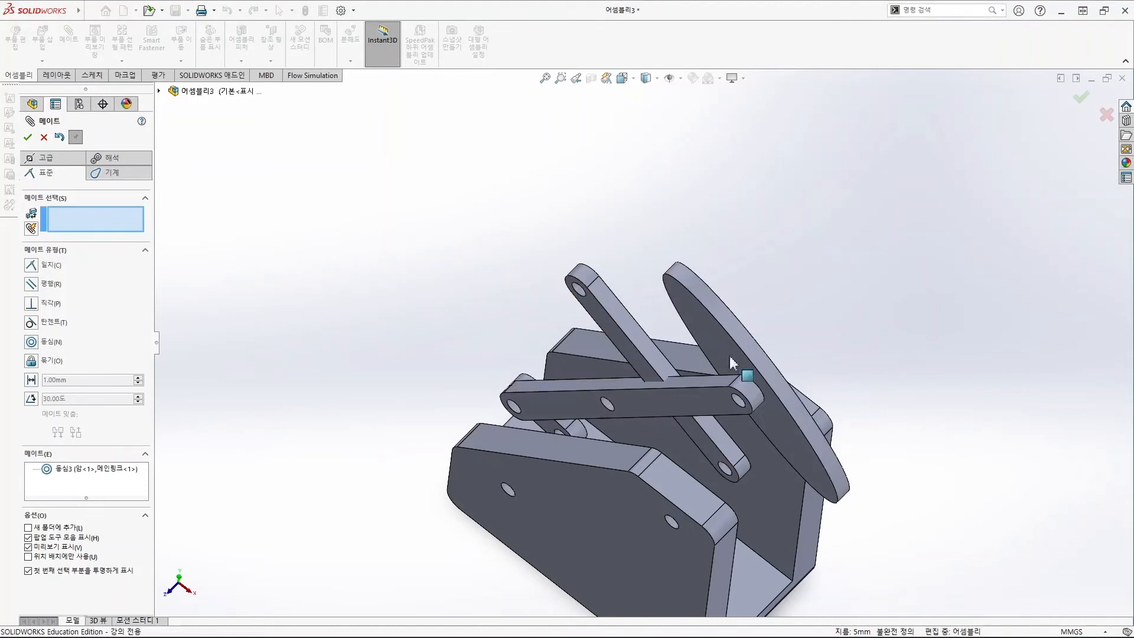
Swing the 메인링크 and 연결링크 apart to expose the flat faces of the 메인링크 and 암.
{"action": "left_click_drag", "start_coordinate": [765, 386], "coordinate": [672, 228]}
{"action": "middle_click_drag", "start_coordinate": [671, 228], "coordinate": [727, 453]}
{"action": "mouse_move", "coordinate": [597, 380]}
{"action": "left_mouse_down"}
{"action": "mouse_move", "coordinate": [569, 410]}
{"action": "mouse_move", "coordinate": [582, 374]}
{"action": "mouse_move", "coordinate": [689, 307]}
{"action": "mouse_move", "coordinate": [712, 262]}
{"action": "left_mouse_up"}
{"action": "middle_click_drag", "start_coordinate": [689, 270], "coordinate": [697, 246]}
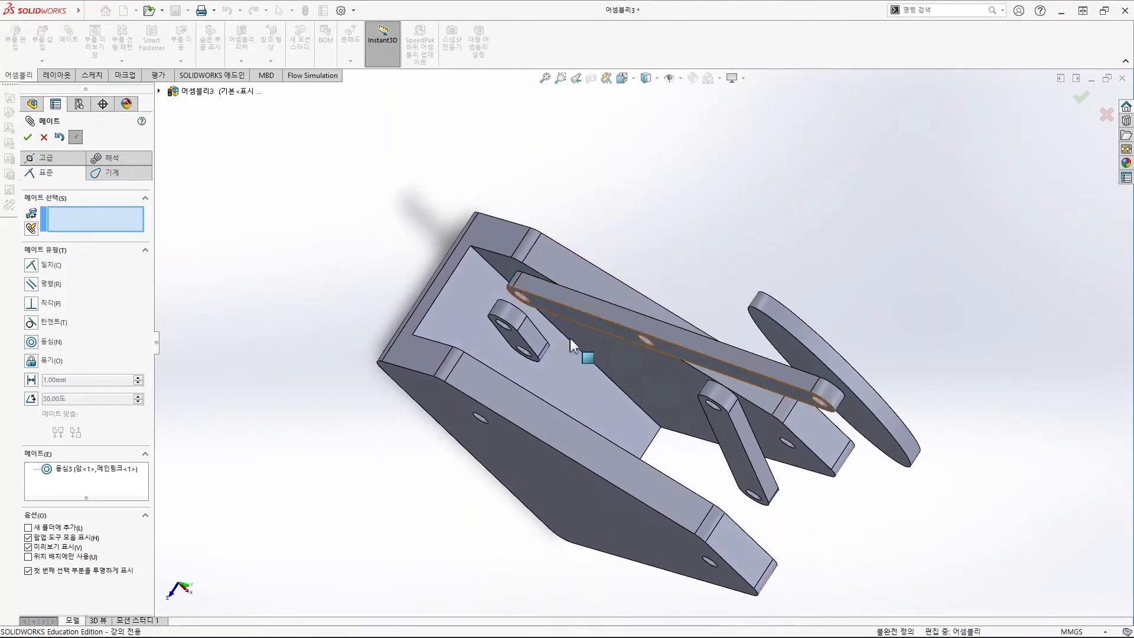
Add a coincident mate between the facing flat sides of the 메인링크 and the 암.
{"action": "left_click", "coordinate": [580, 317]}
{"action": "middle_click_drag", "start_coordinate": [686, 245], "coordinate": [621, 325]}
{"action": "scroll", "coordinate": [552, 288], "scroll_direction": "down", "scroll_amount": 3}
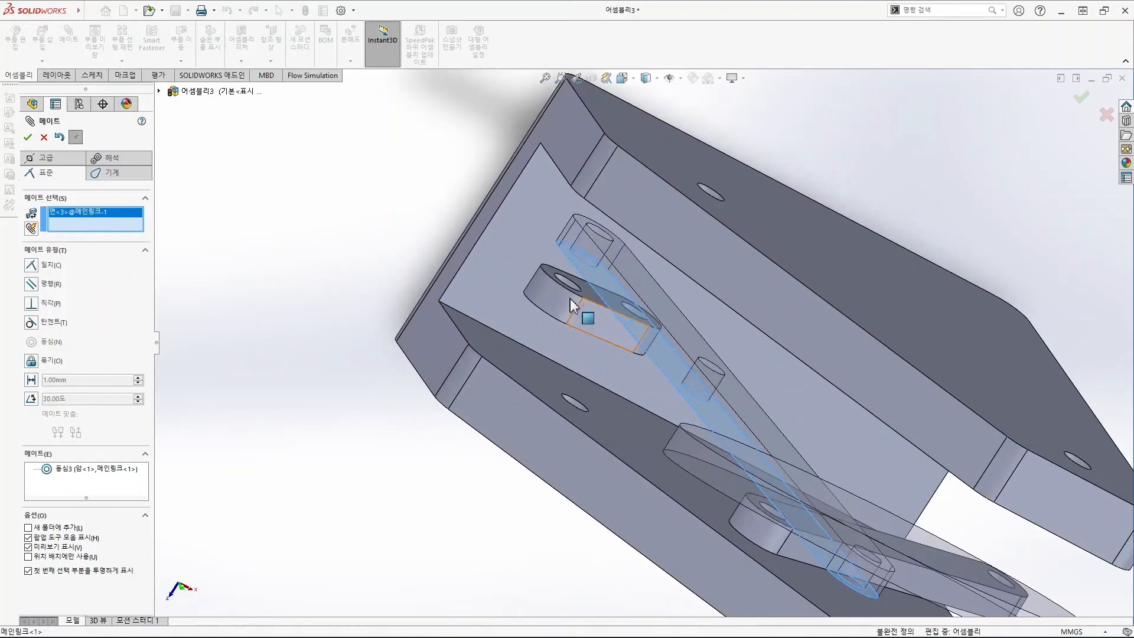
{"action": "left_click", "coordinate": [549, 278]}
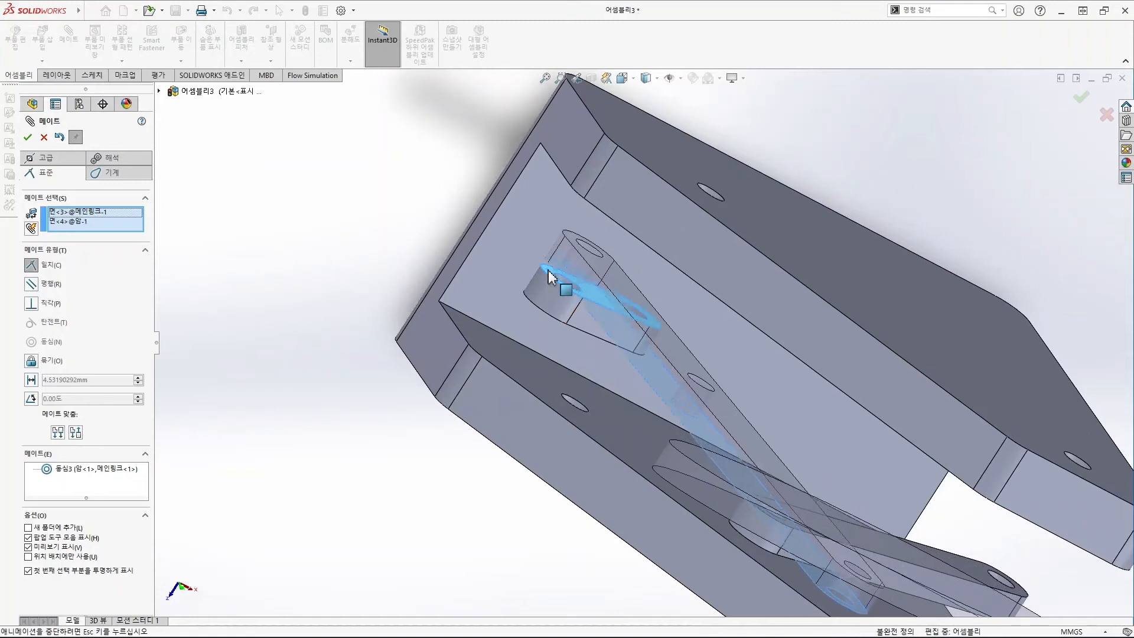
{"action": "left_click", "coordinate": [28, 137]}
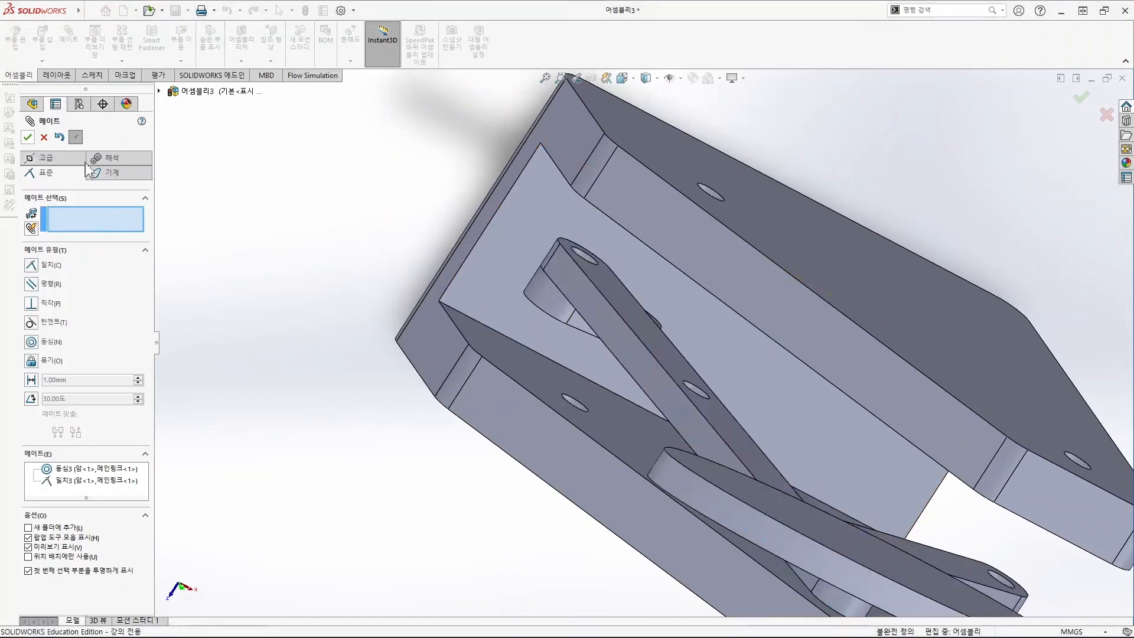
Add a concentric mate between the 연결링크's free end hole and the 메인링크's middle hole, and finish mating.
{"action": "middle_click_drag", "start_coordinate": [879, 406], "coordinate": [899, 359]}
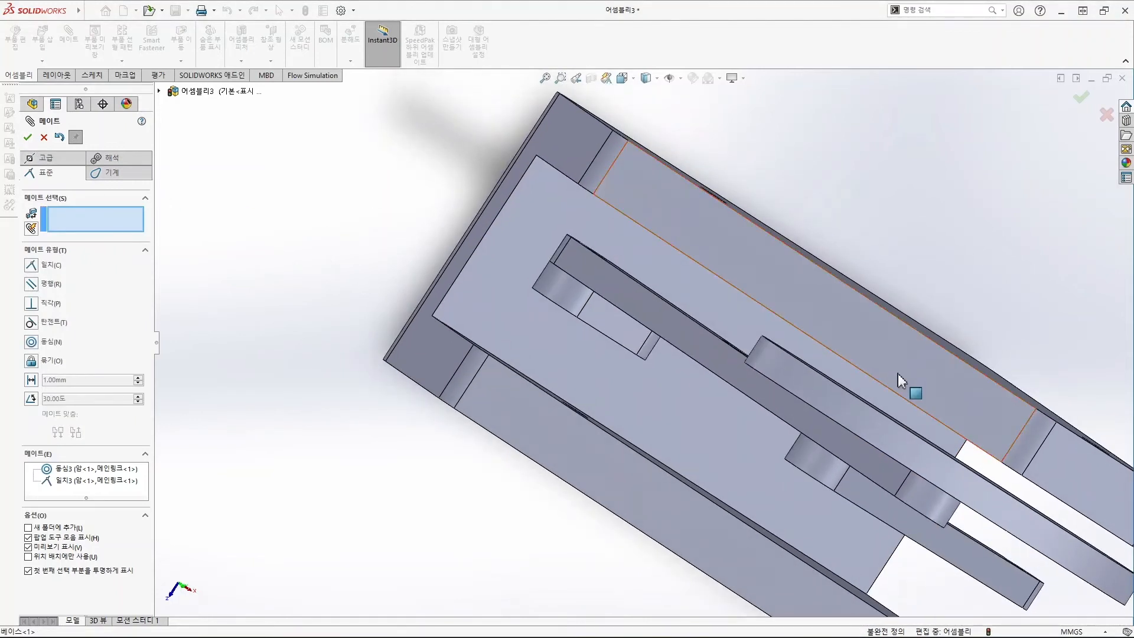
{"action": "key", "text": "ctrl+7"}
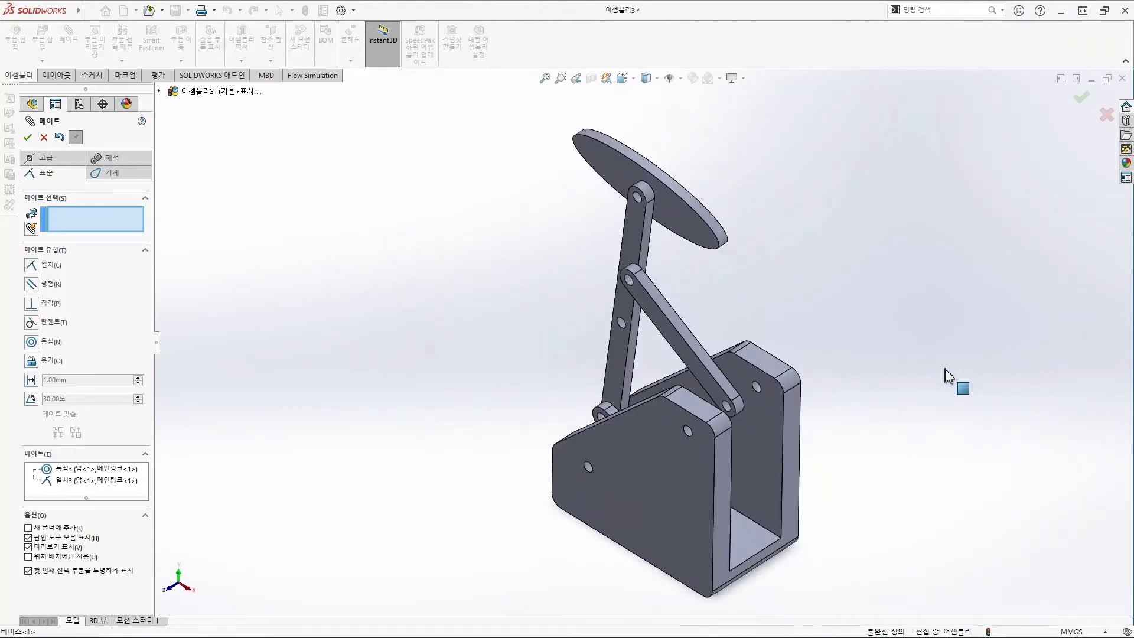
{"action": "left_click_drag", "start_coordinate": [634, 281], "coordinate": [605, 288]}
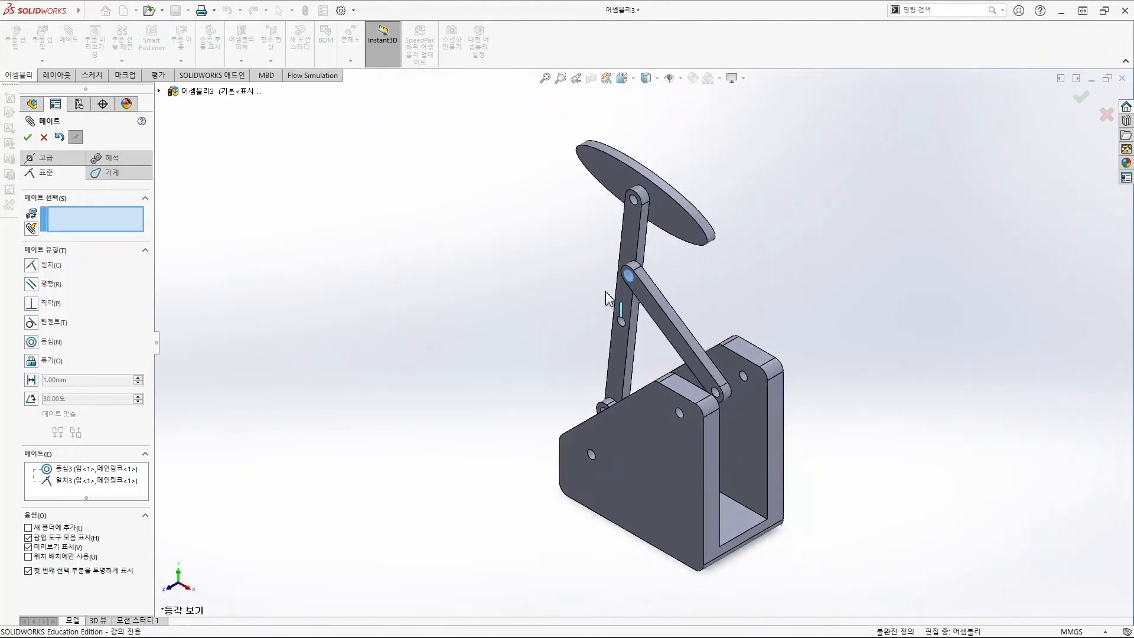
{"action": "scroll", "coordinate": [605, 301], "scroll_direction": "down", "scroll_amount": 4}
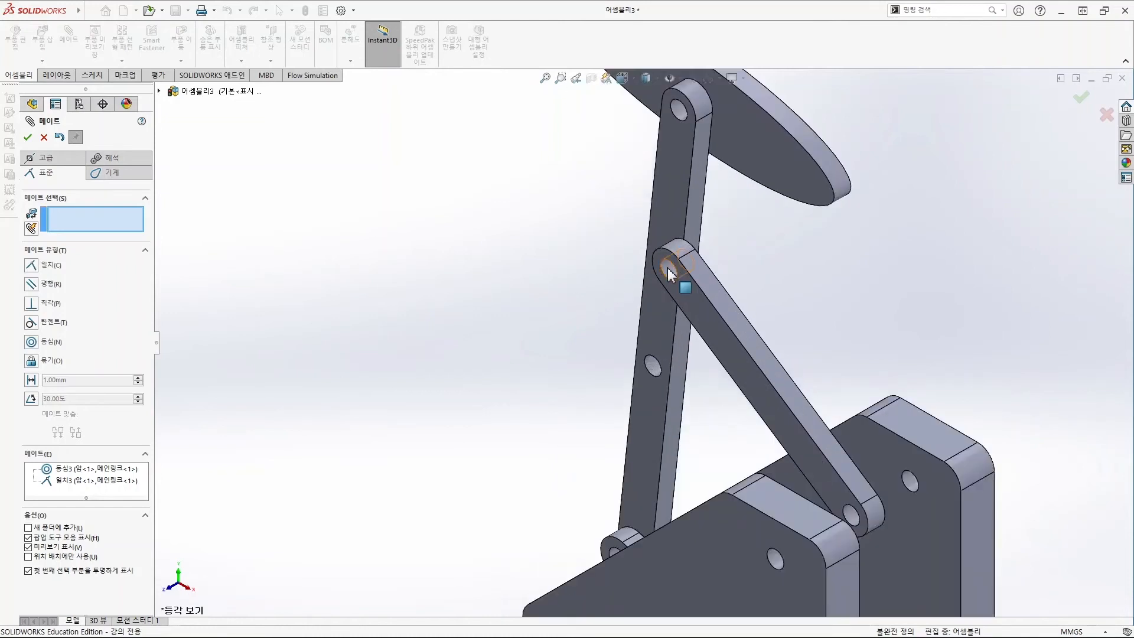
{"action": "left_click", "coordinate": [664, 328]}
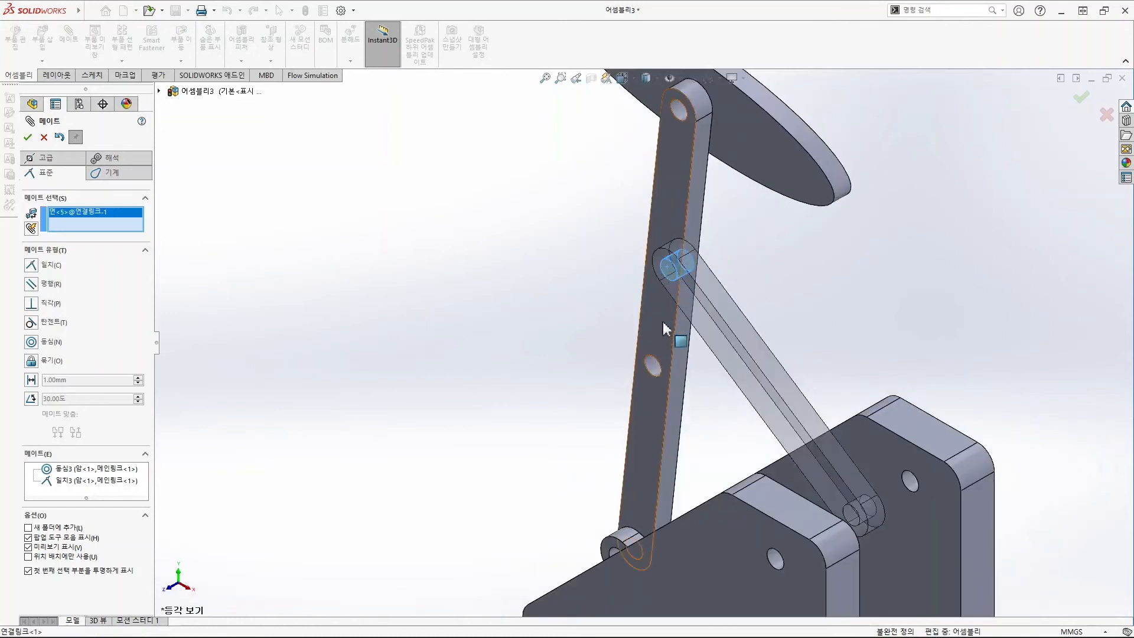
{"action": "left_click", "coordinate": [655, 372]}
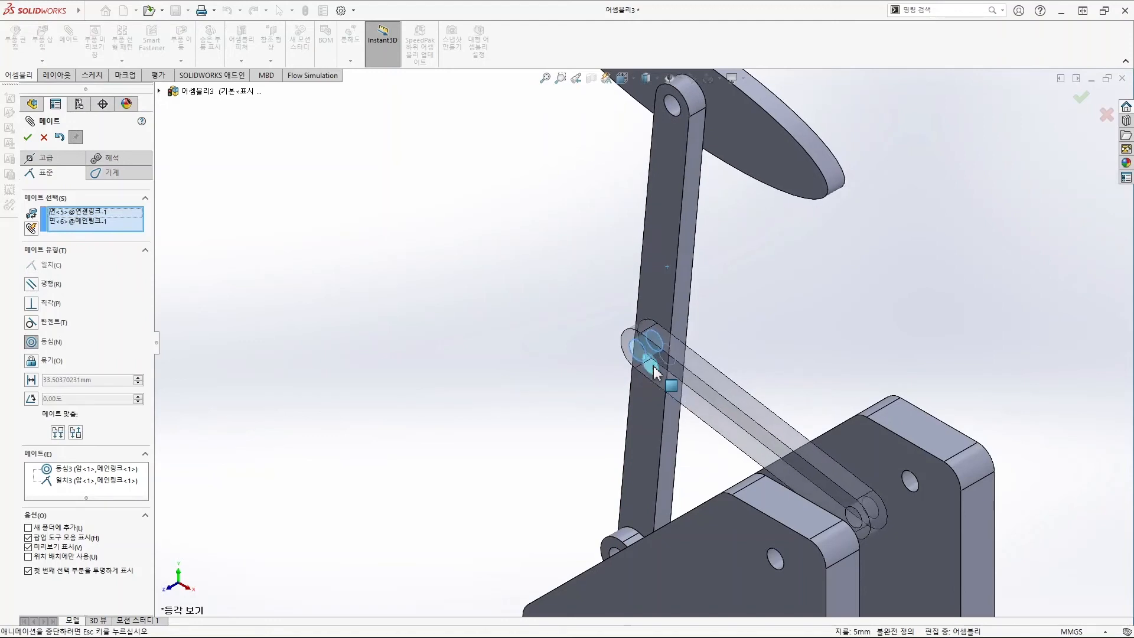
{"action": "left_click", "coordinate": [27, 137]}
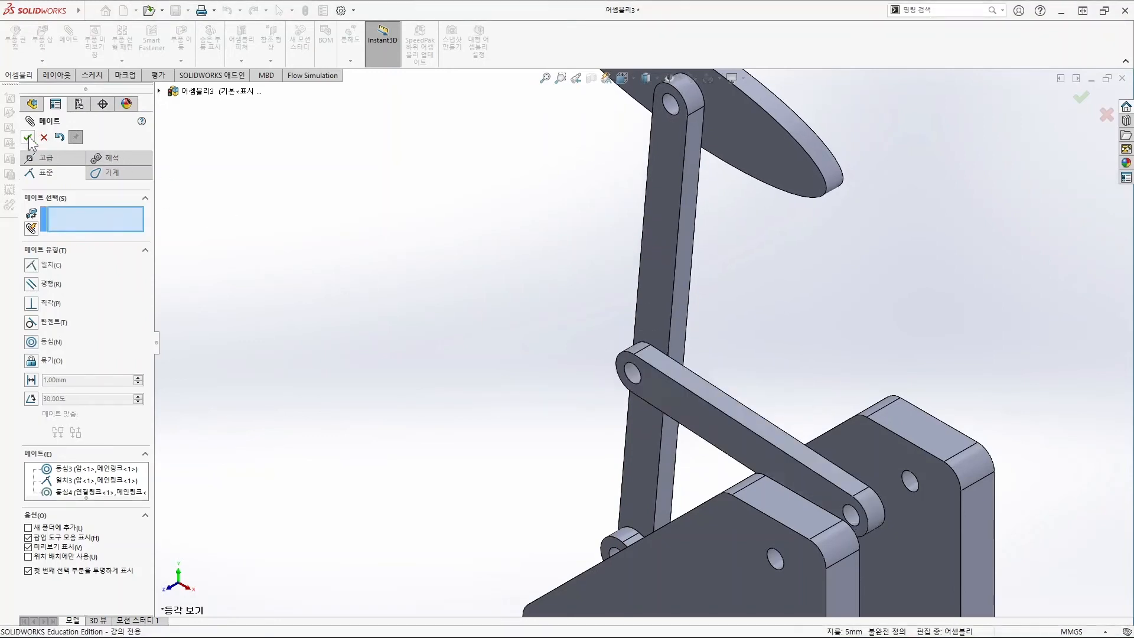
{"action": "left_click", "coordinate": [1077, 99]}
{"action": "key", "text": "f"}
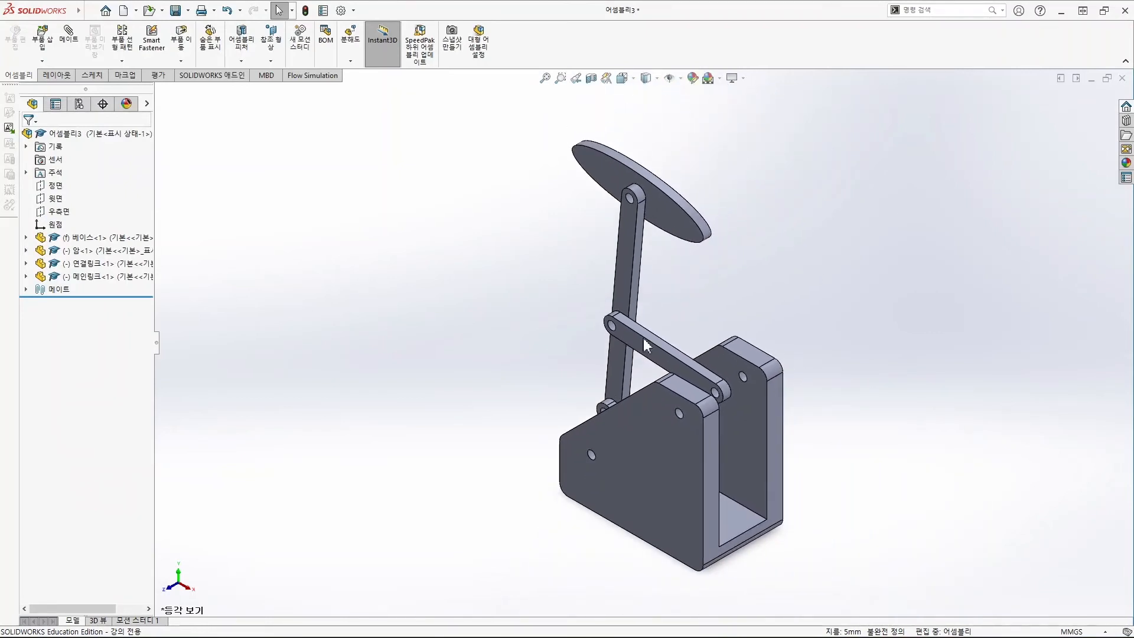
Move the 암's outer end to test how the mated linkage swings.
{"action": "left_click", "coordinate": [605, 406]}
{"action": "left_click_drag", "start_coordinate": [605, 406], "coordinate": [579, 387]}
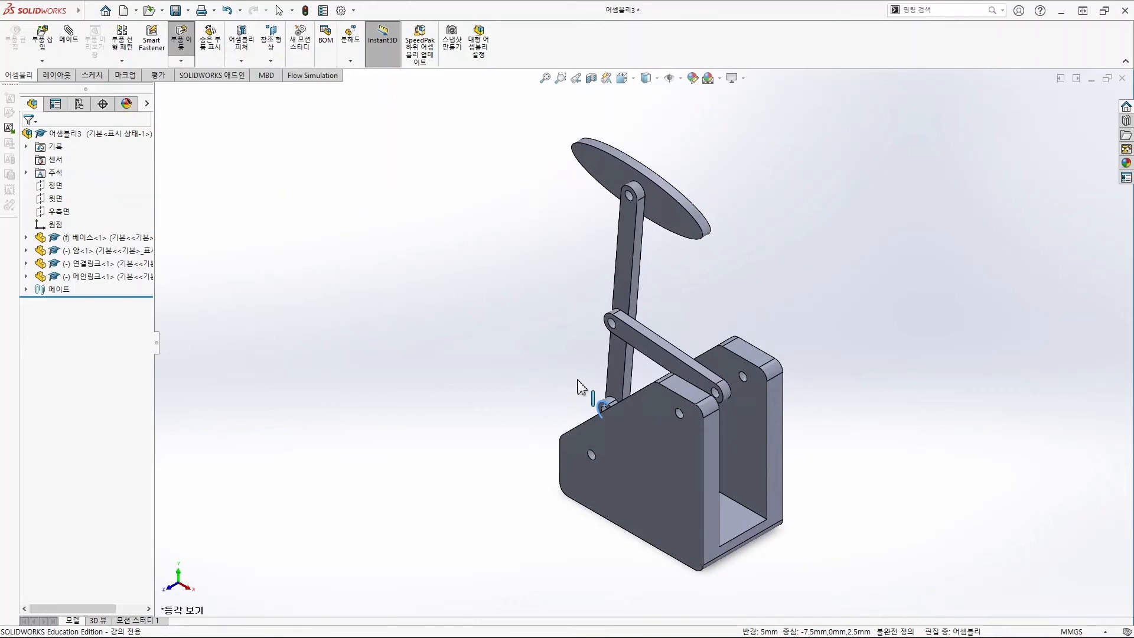
{"action": "key", "text": "Escape"}
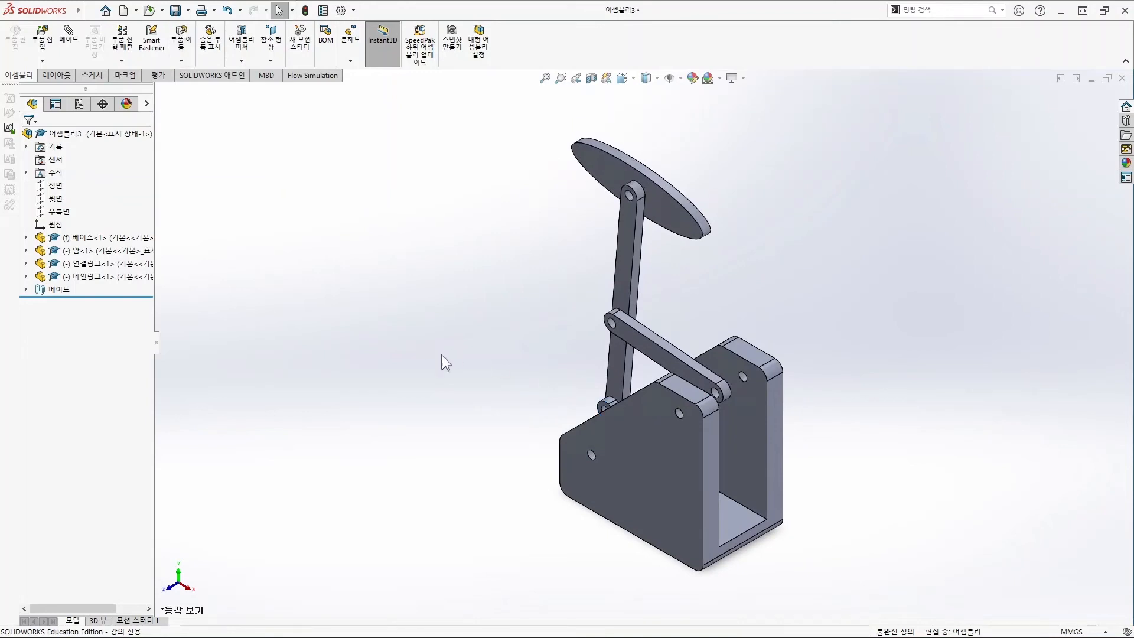
Make the 베이스 transparent and turn the 암 behind its side wall to check the linkage's motion.
{"action": "left_click", "coordinate": [105, 237]}
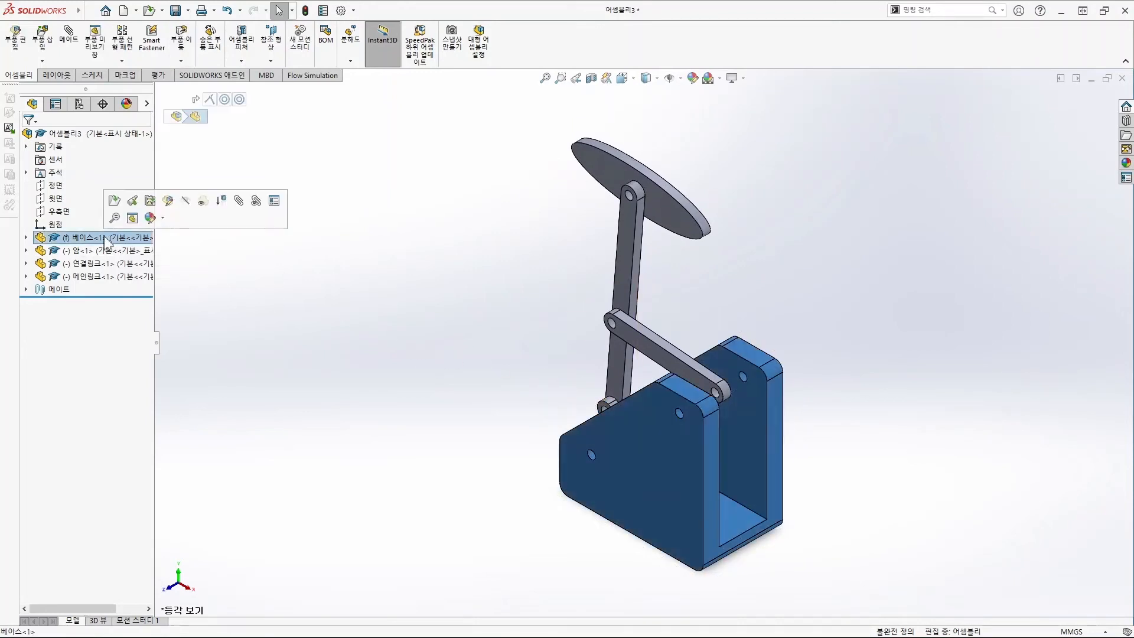
{"action": "left_click", "coordinate": [201, 202]}
{"action": "left_click", "coordinate": [397, 247]}
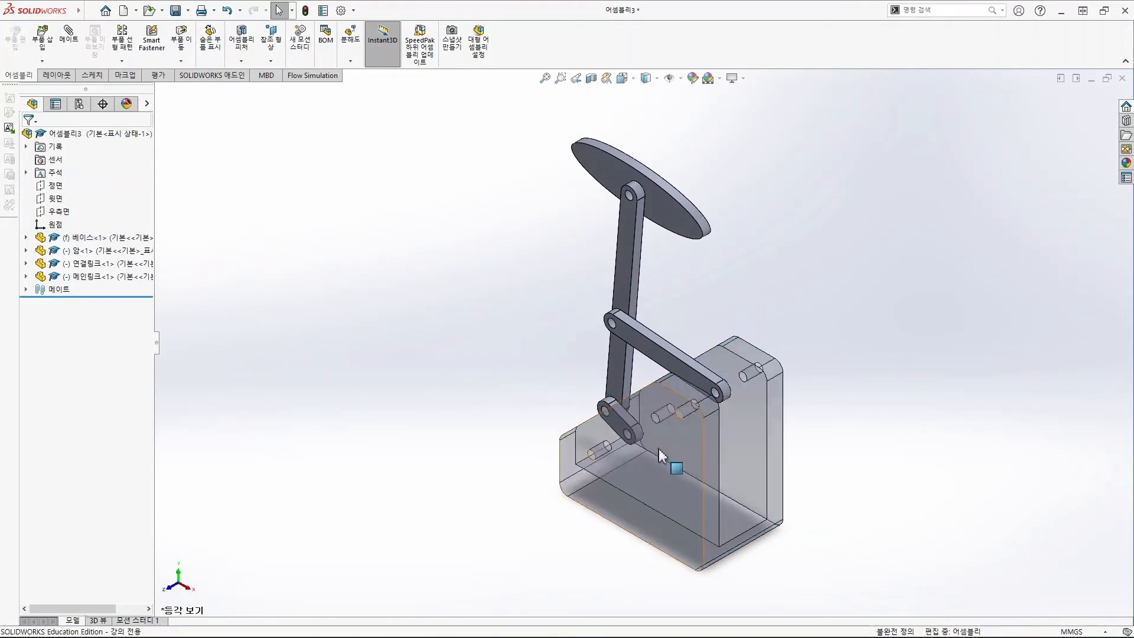
{"action": "mouse_move", "coordinate": [605, 403]}
{"action": "left_mouse_down"}
{"action": "mouse_move", "coordinate": [597, 434]}
{"action": "mouse_move", "coordinate": [626, 449]}
{"action": "mouse_move", "coordinate": [589, 448]}
{"action": "mouse_move", "coordinate": [555, 419]}
{"action": "mouse_move", "coordinate": [593, 450]}
{"action": "mouse_move", "coordinate": [587, 417]}
{"action": "mouse_move", "coordinate": [597, 413]}
{"action": "left_mouse_up"}
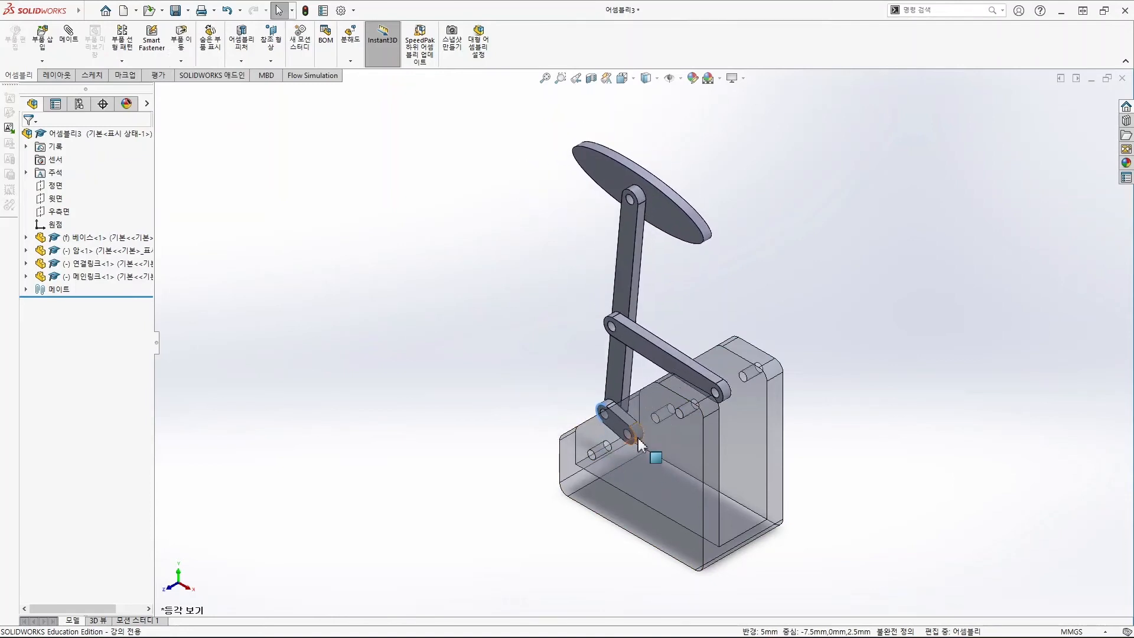
{"action": "mouse_move", "coordinate": [641, 458]}
{"action": "middle_mouse_down"}
{"action": "mouse_move", "coordinate": [712, 499]}
{"action": "mouse_move", "coordinate": [716, 560]}
{"action": "mouse_move", "coordinate": [655, 461]}
{"action": "middle_mouse_up"}
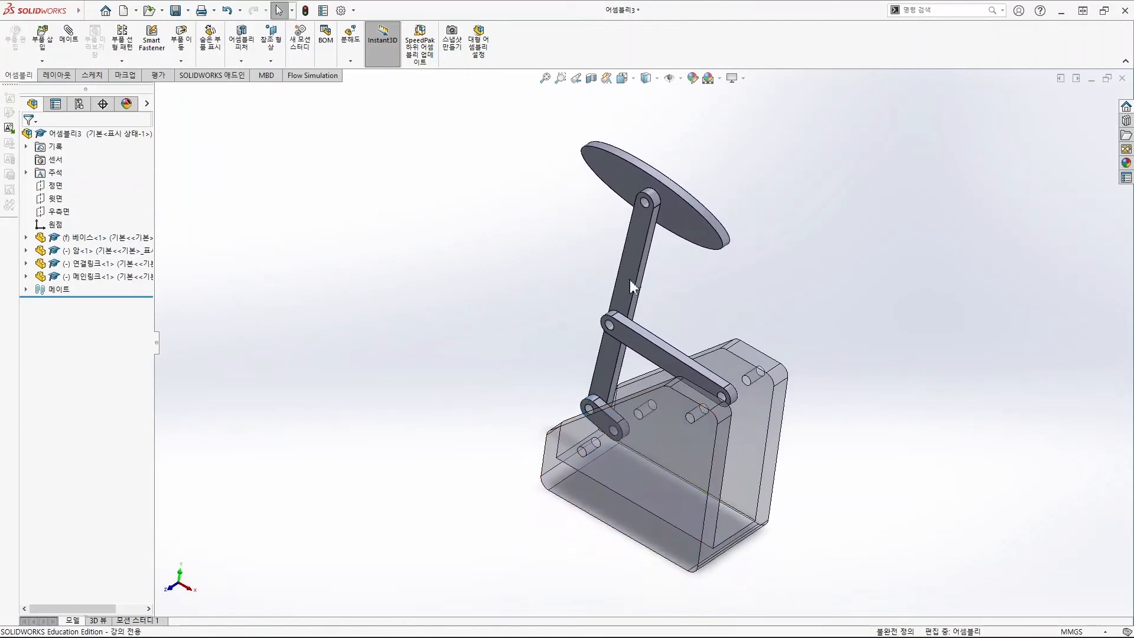
{"action": "mouse_move", "coordinate": [746, 271]}
{"action": "middle_mouse_down"}
{"action": "mouse_move", "coordinate": [734, 256]}
{"action": "mouse_move", "coordinate": [752, 274]}
{"action": "mouse_move", "coordinate": [743, 278]}
{"action": "middle_mouse_up"}
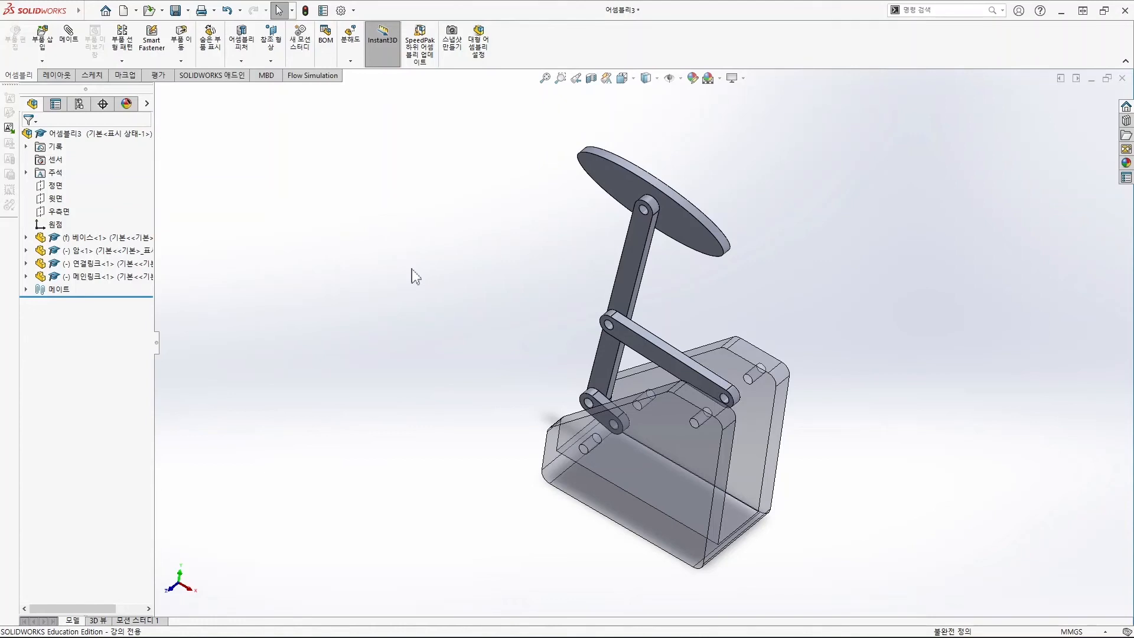
Insert a new empty part into the assembly without placing it on a face or plane.
{"action": "left_click", "coordinate": [47, 62]}
{"action": "left_click", "coordinate": [60, 88]}
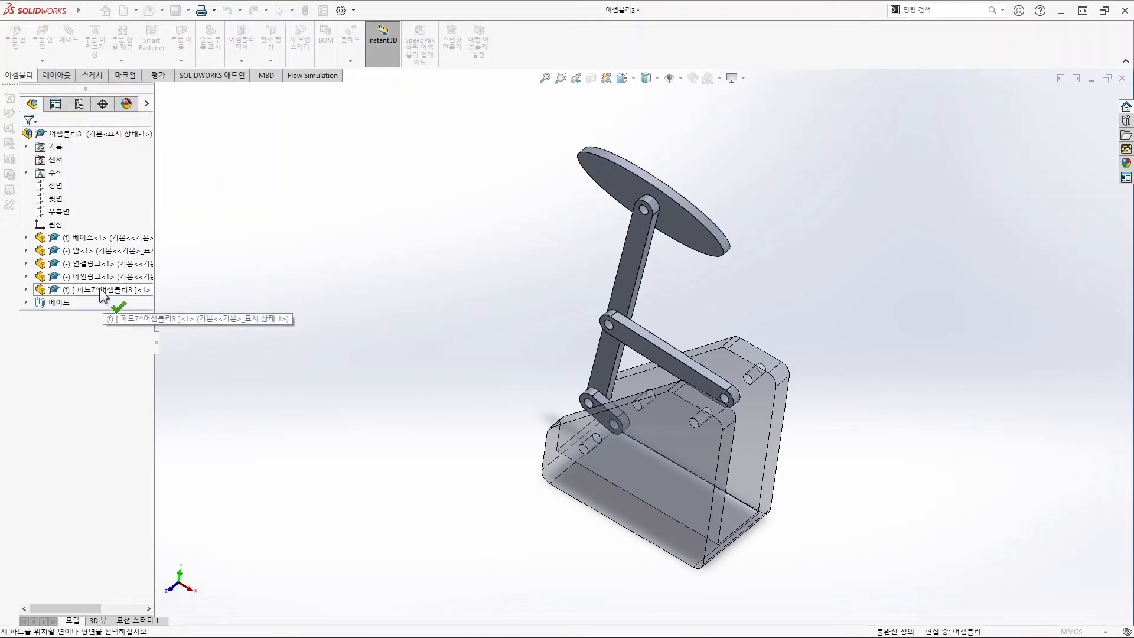
{"action": "left_click", "coordinate": [108, 290]}
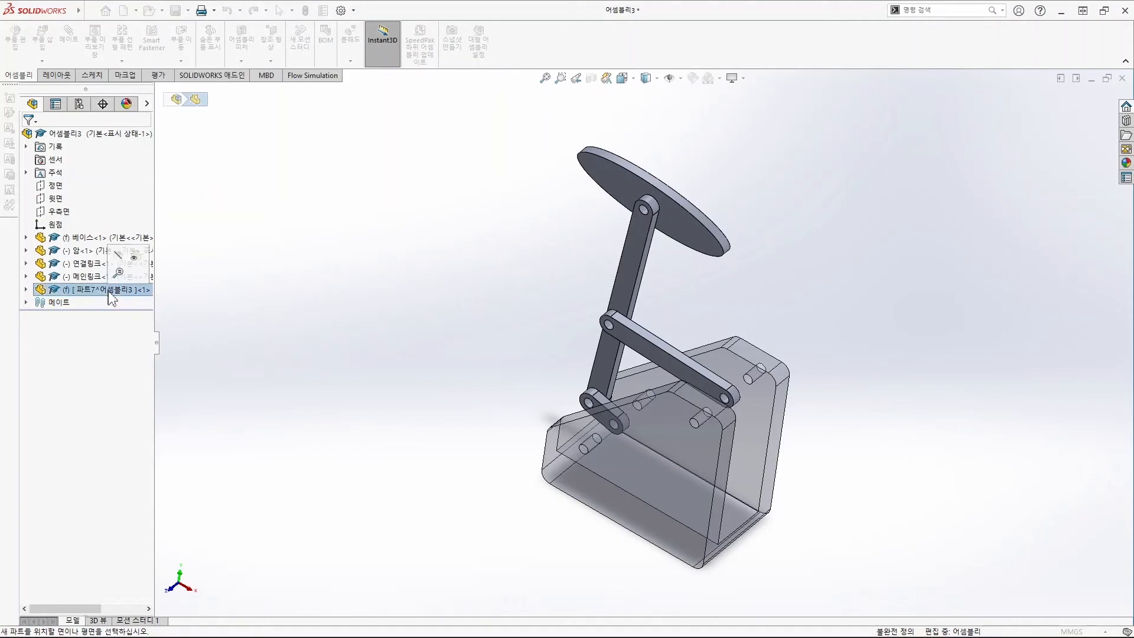
{"action": "left_click", "coordinate": [253, 301]}
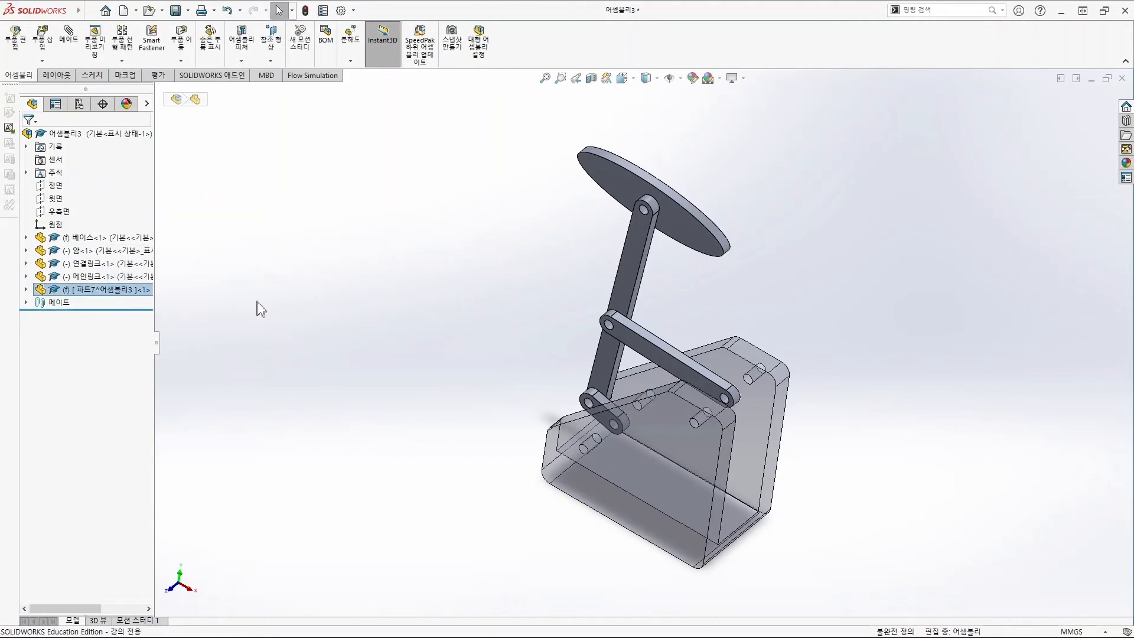
Expand the new part's feature tree and float the part so it is no longer fixed.
{"action": "left_click", "coordinate": [27, 290]}
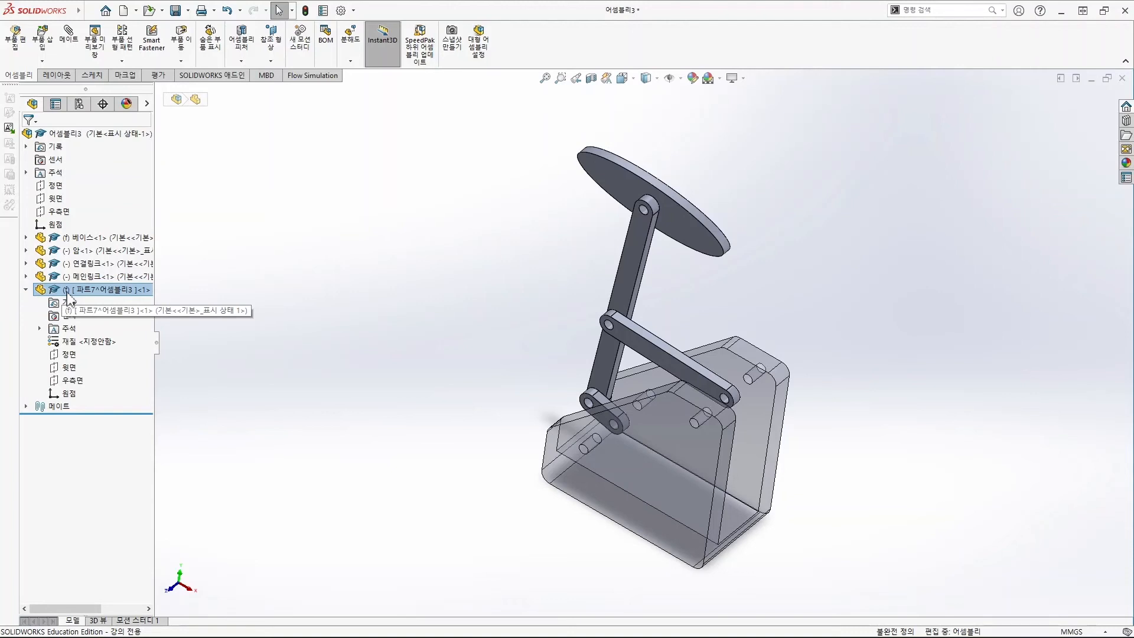
{"action": "right_click", "coordinate": [71, 291]}
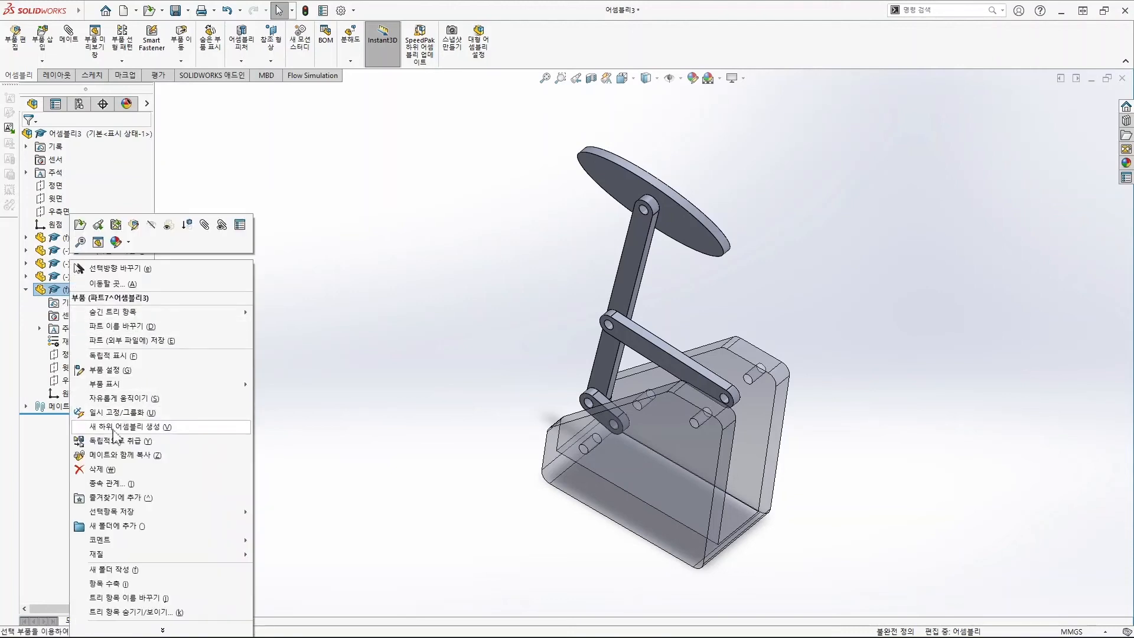
{"action": "left_click", "coordinate": [126, 400]}
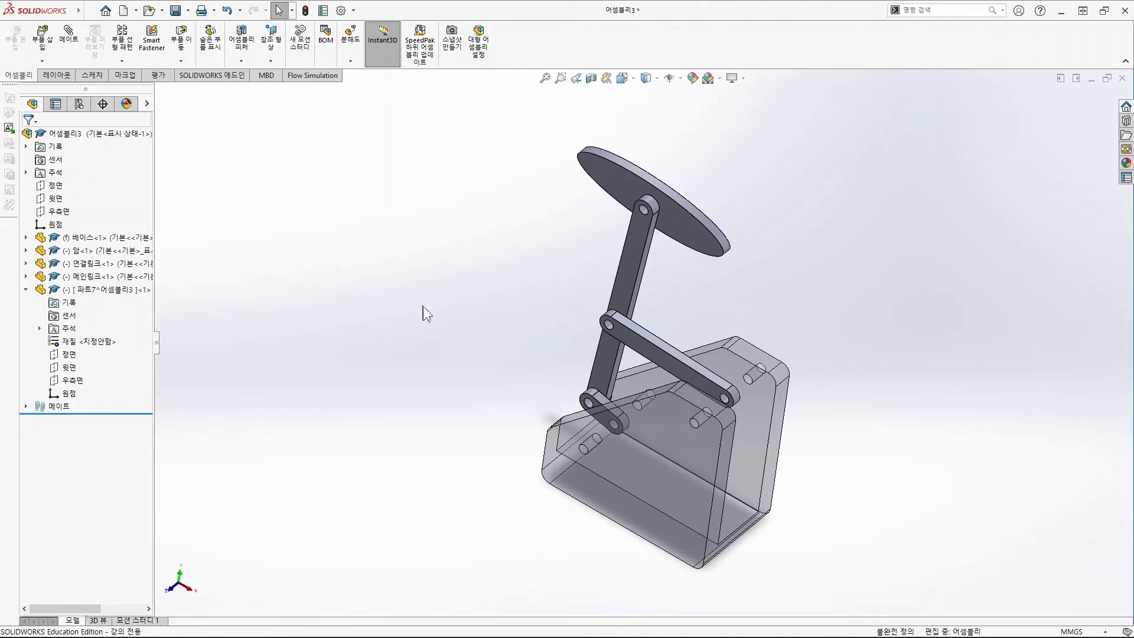
Rename the new part 연결핀.
{"action": "left_click", "coordinate": [92, 292]}
{"action": "left_click", "coordinate": [93, 292]}
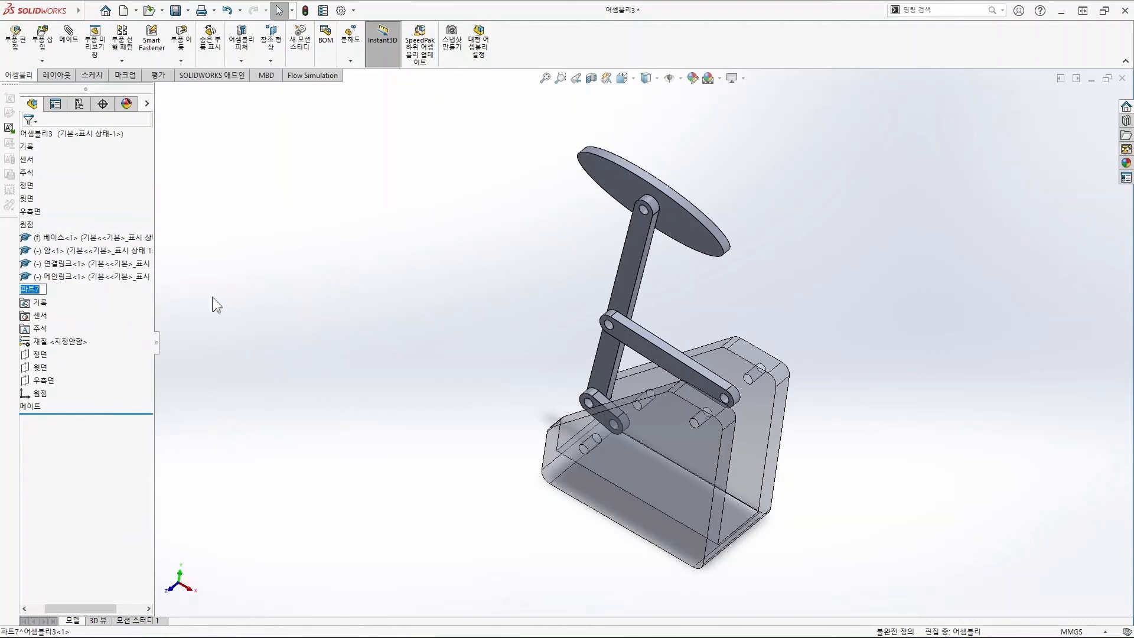
{"action": "type", "text": "d"}
{"action": "type", "text": "연결핀"}
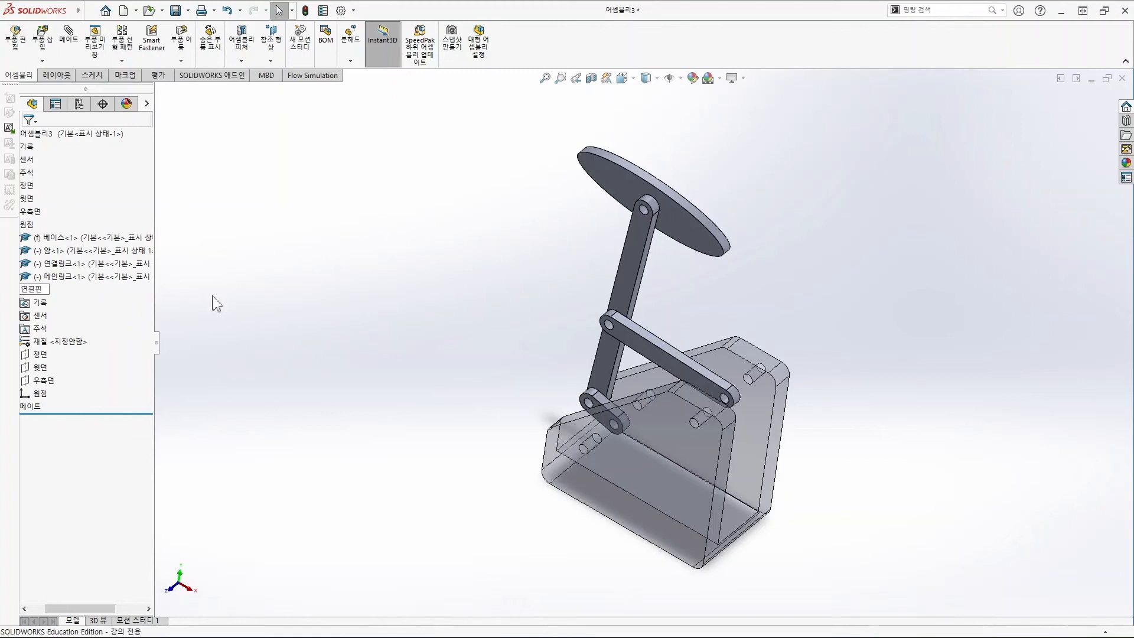
{"action": "key", "text": "Return"}
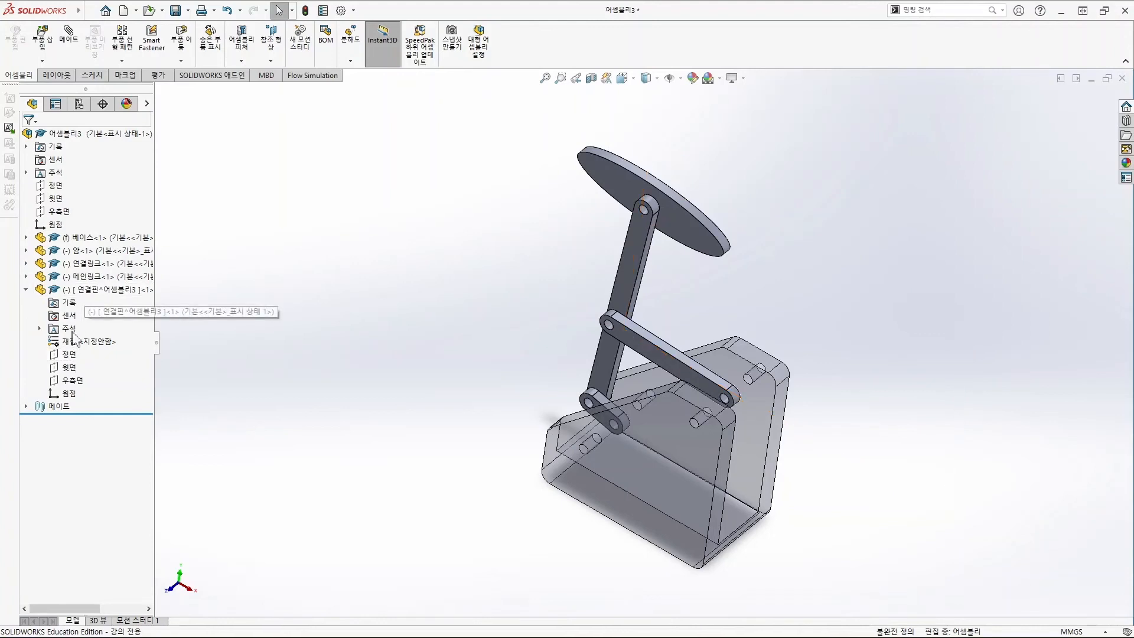
Open the 연결핀 part for editing within the assembly, accepting that it is neither mated nor fixed.
{"action": "left_click", "coordinate": [69, 367]}
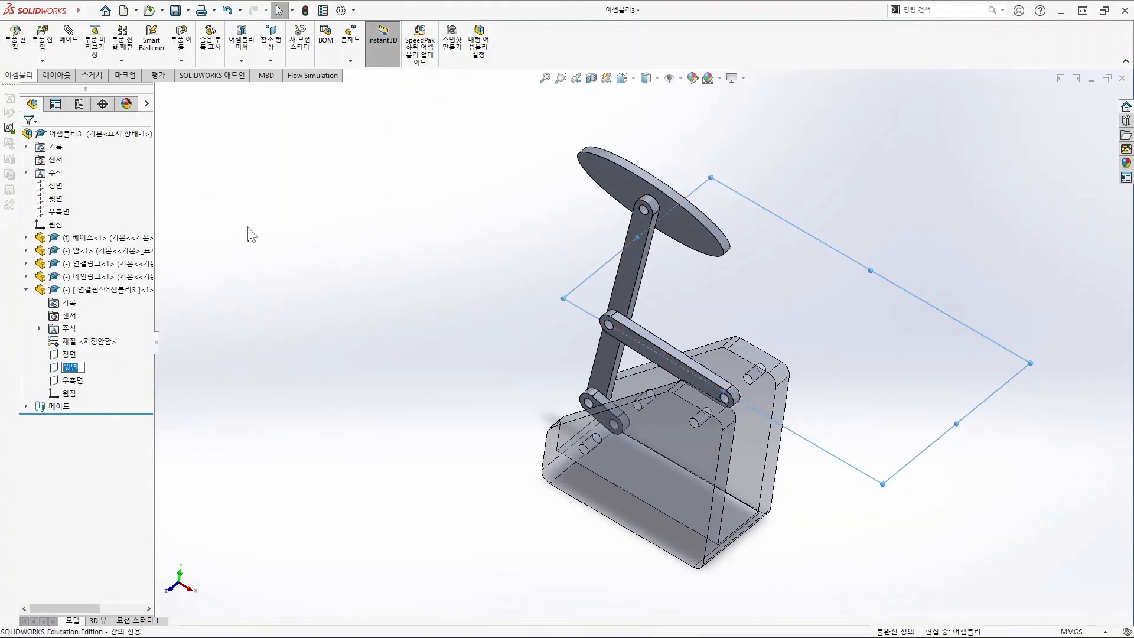
{"action": "left_click", "coordinate": [274, 238]}
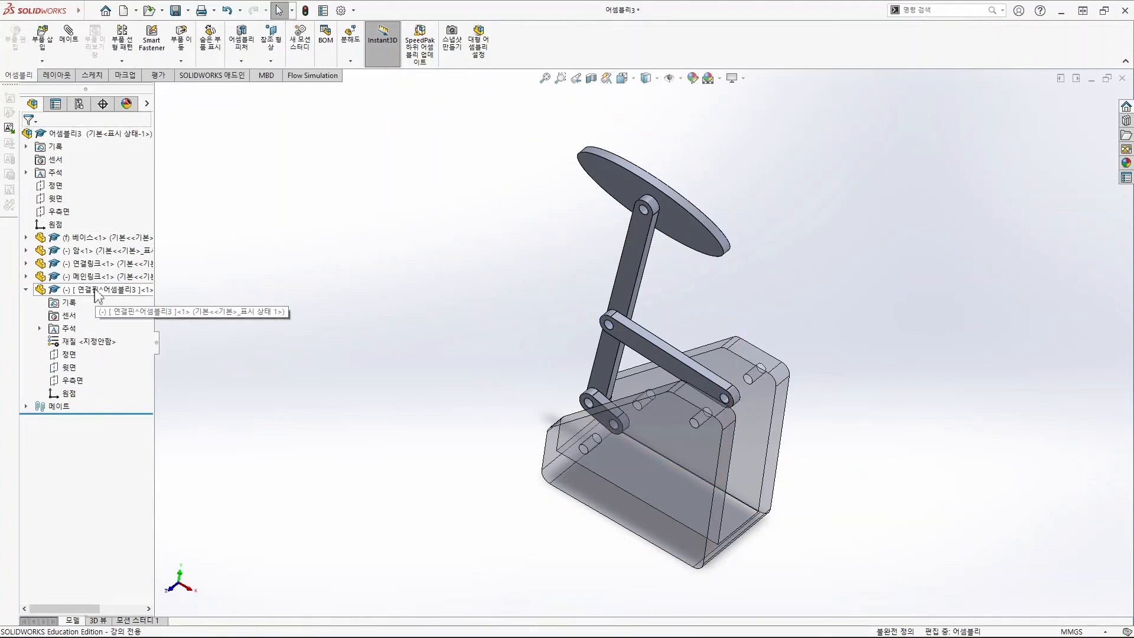
{"action": "right_click", "coordinate": [96, 290]}
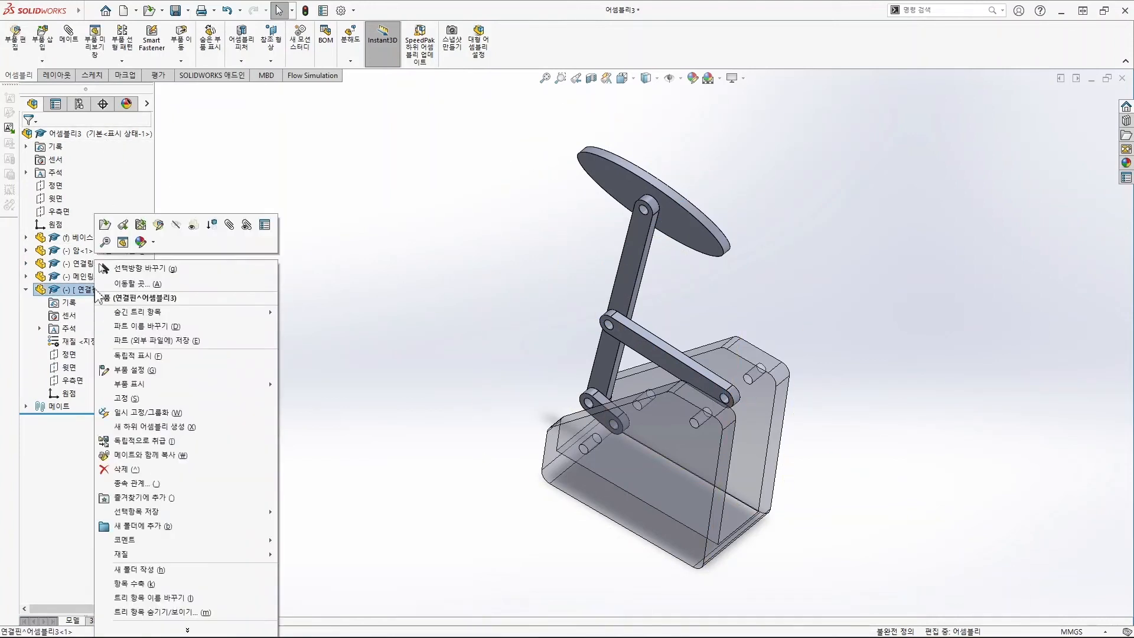
{"action": "left_click", "coordinate": [159, 225]}
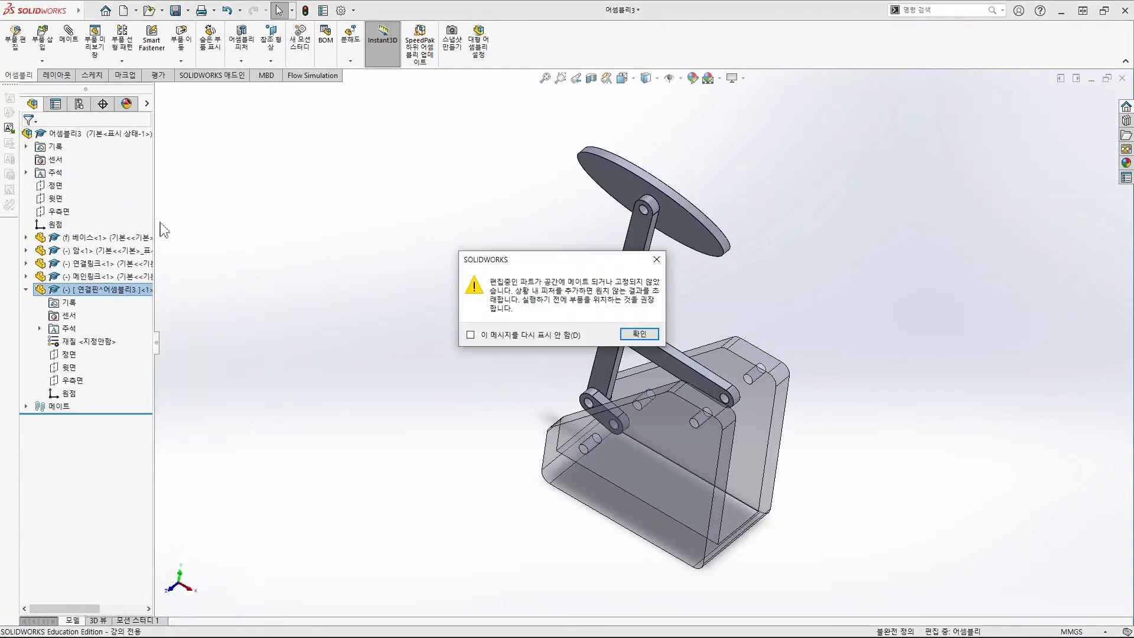
{"action": "left_click", "coordinate": [640, 334]}
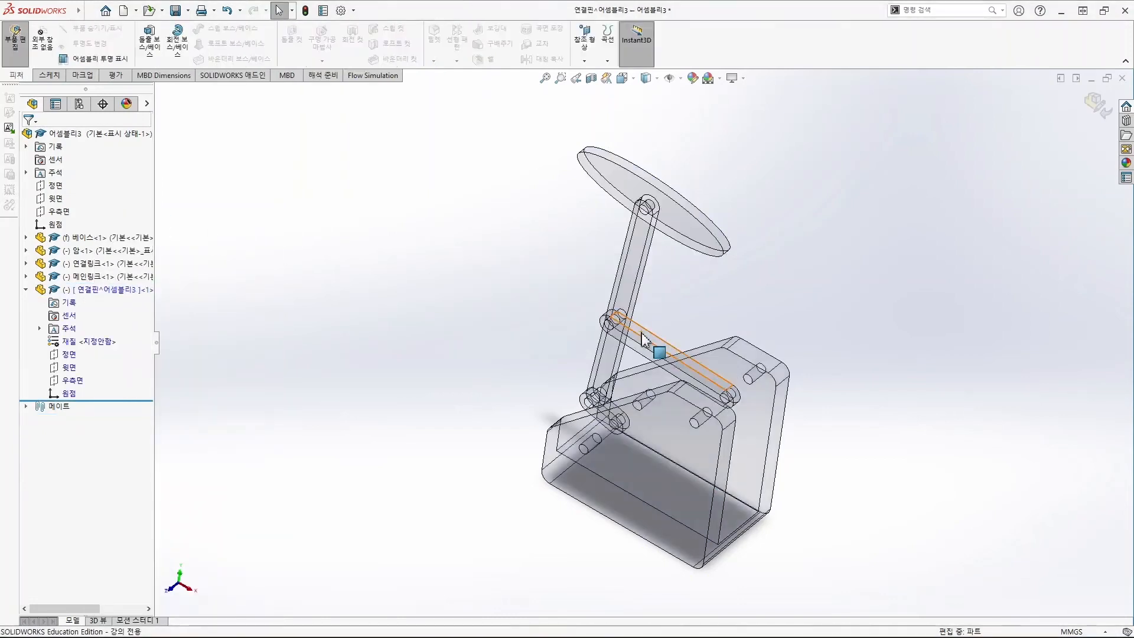
On the 연결핀 part's 정면 plane, sketch a circle of about 5.1 mm radius centred on the origin.
{"action": "left_click", "coordinate": [68, 354]}
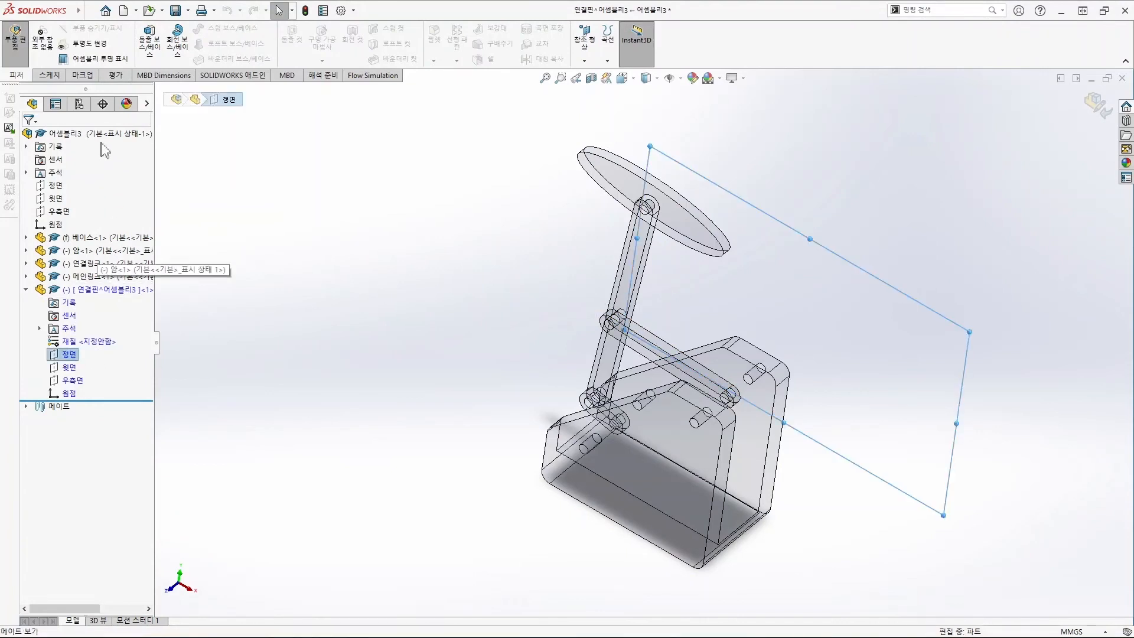
{"action": "left_click", "coordinate": [50, 76]}
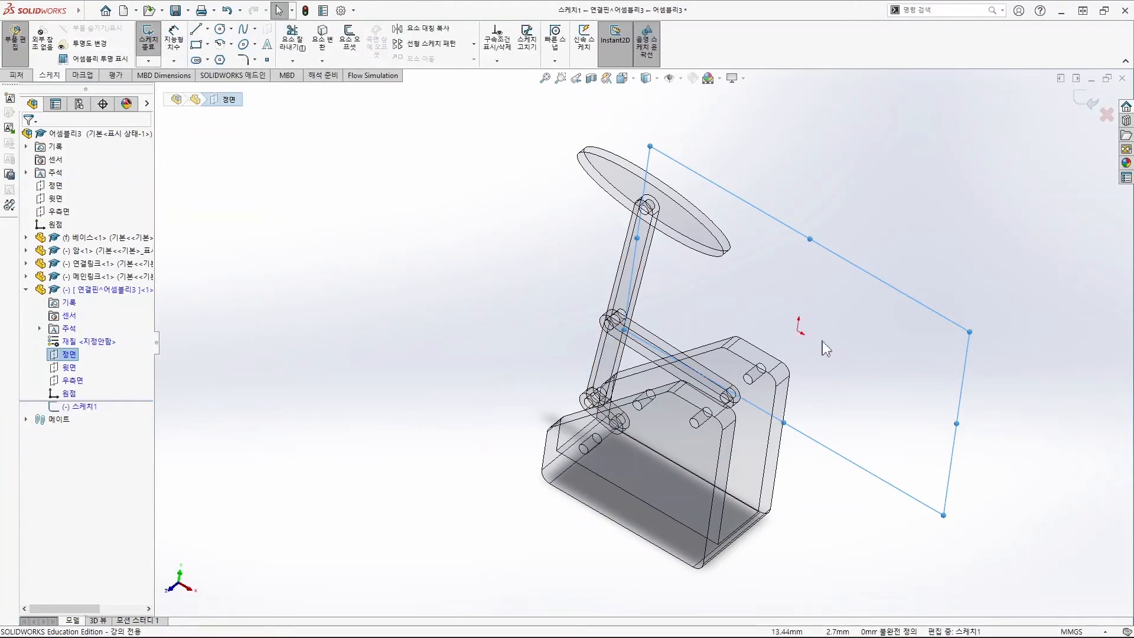
{"action": "key", "text": "ctrl+8"}
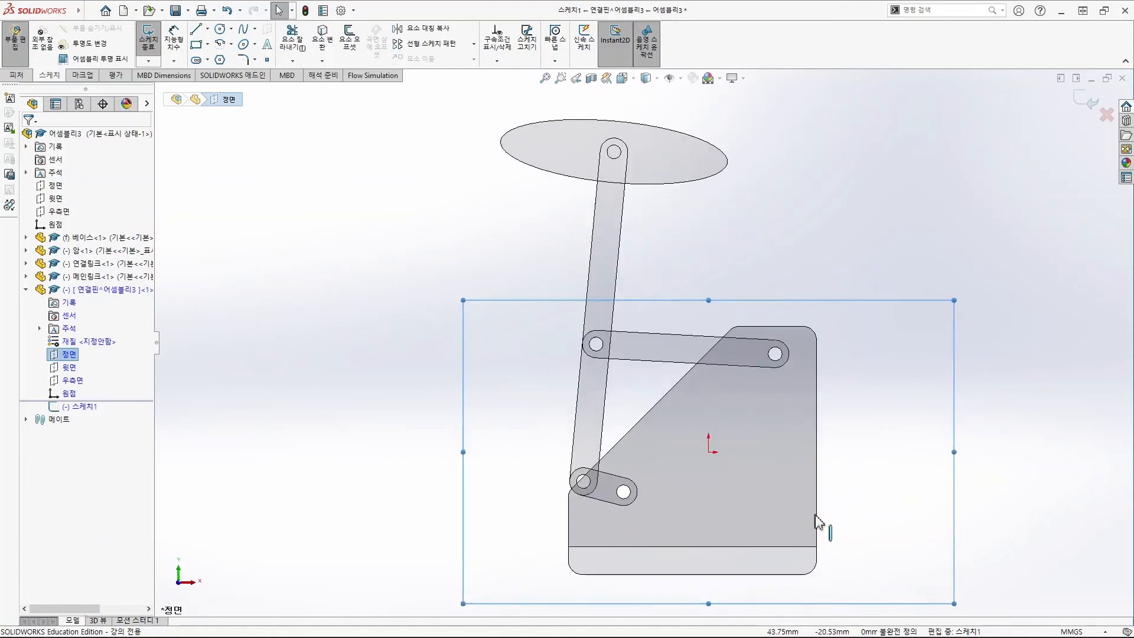
{"action": "scroll", "coordinate": [817, 518], "scroll_direction": "down", "scroll_amount": 1}
{"action": "scroll", "coordinate": [814, 514], "scroll_direction": "up", "scroll_amount": 1}
{"action": "scroll", "coordinate": [817, 520], "scroll_direction": "up", "scroll_amount": 1}
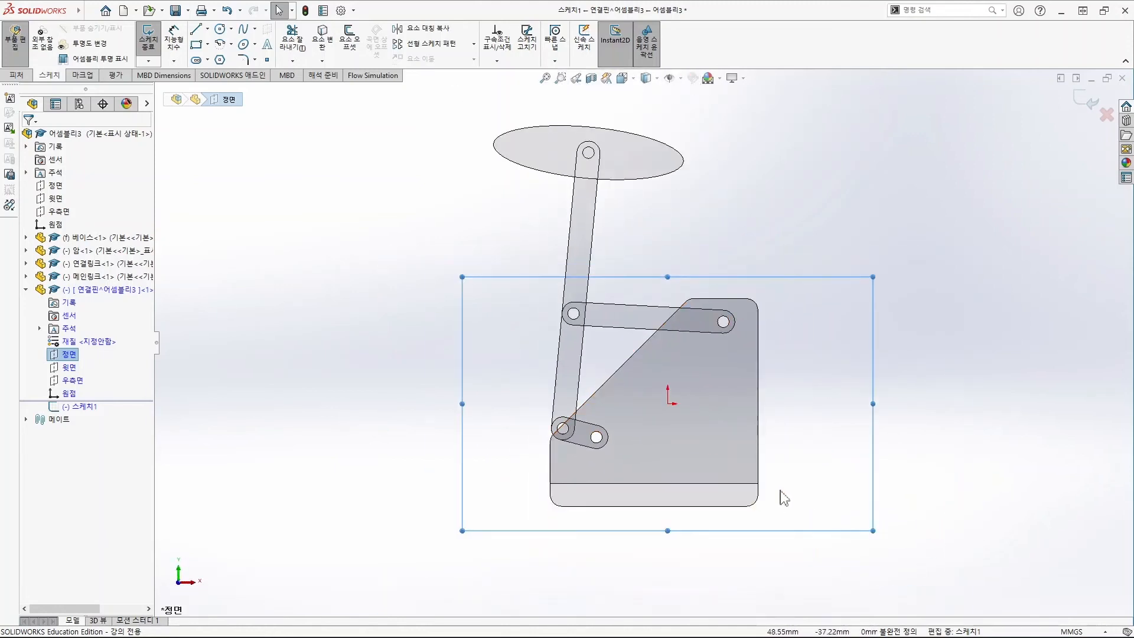
{"action": "left_click", "coordinate": [403, 236]}
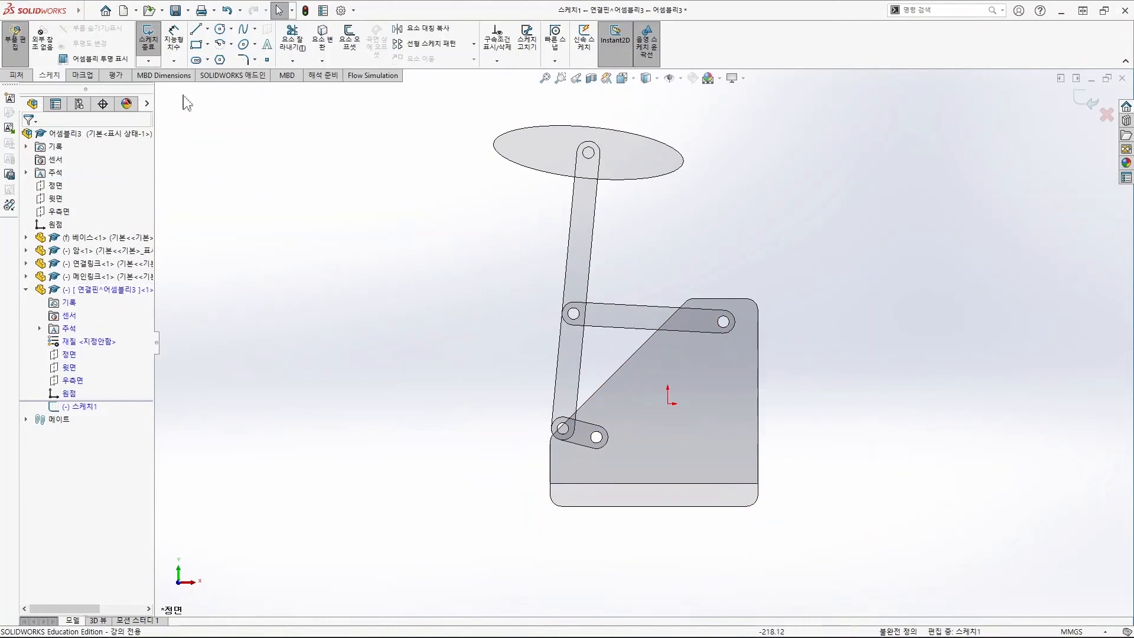
{"action": "left_click", "coordinate": [220, 29]}
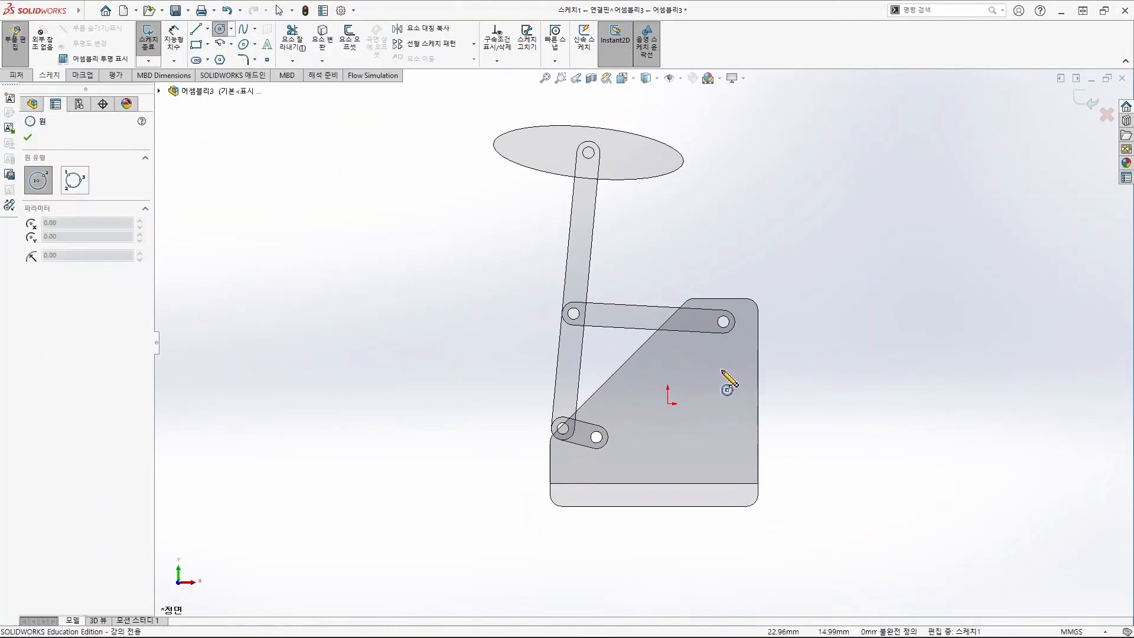
{"action": "left_click", "coordinate": [668, 404]}
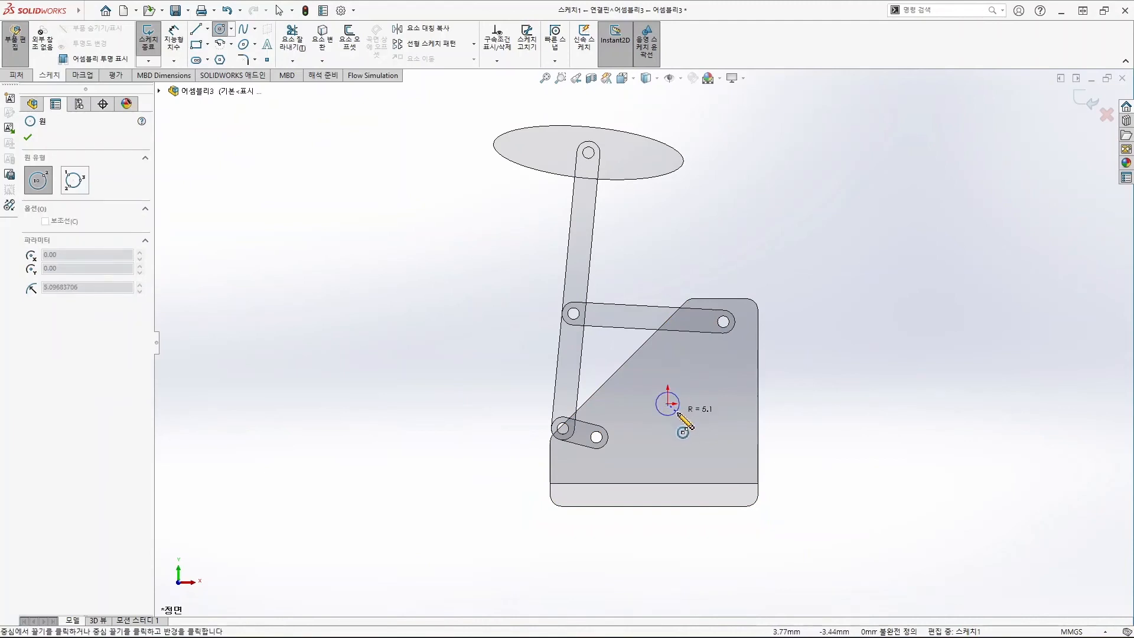
{"action": "left_click", "coordinate": [678, 417]}
Dimension the circle's diameter as 5 mm and finish the sketch.
{"action": "left_click", "coordinate": [173, 38]}
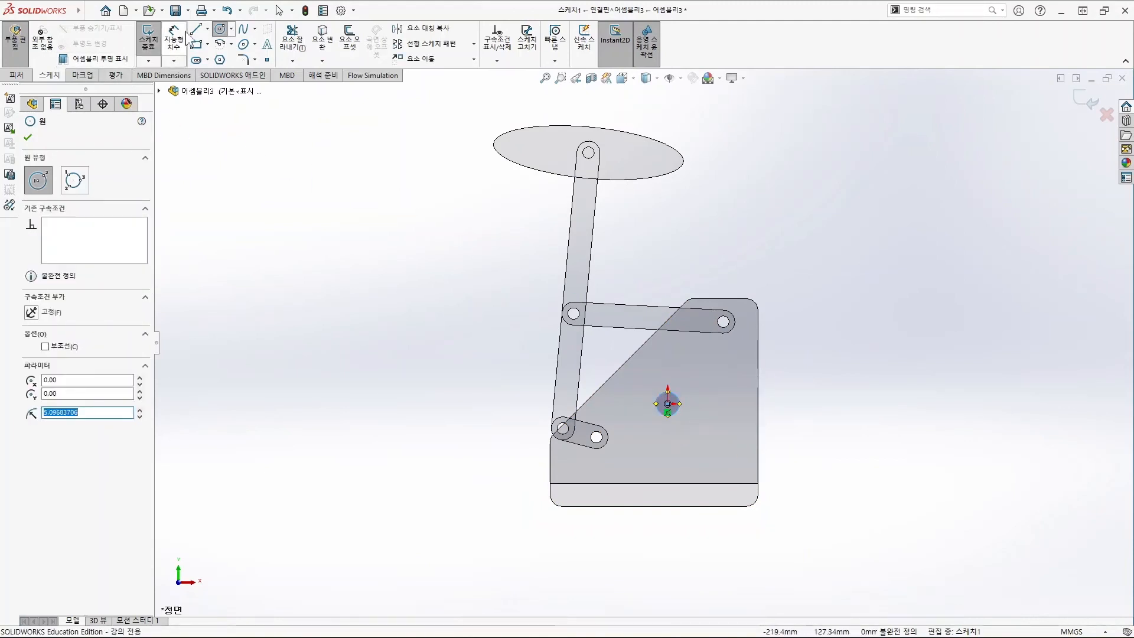
{"action": "left_click", "coordinate": [680, 404]}
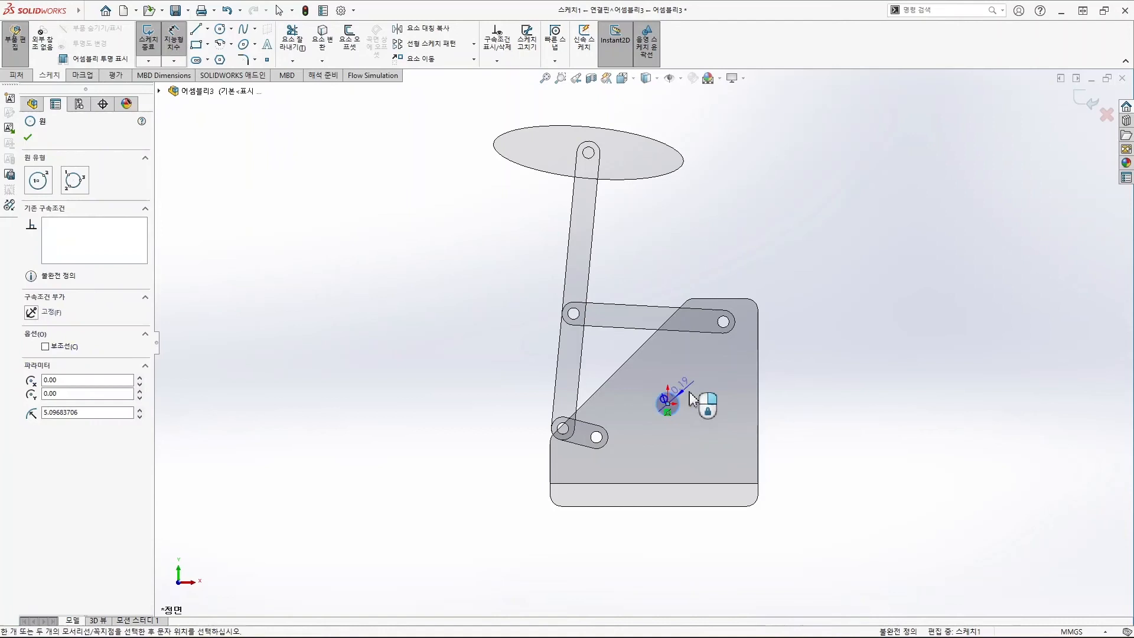
{"action": "left_click", "coordinate": [707, 388]}
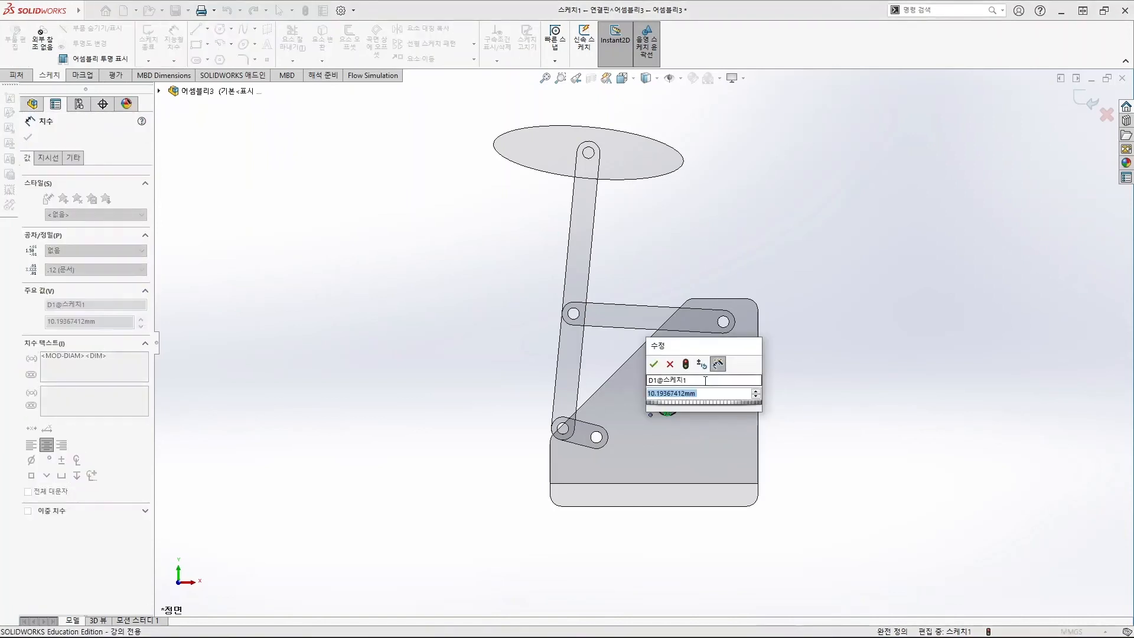
{"action": "type", "text": "5"}
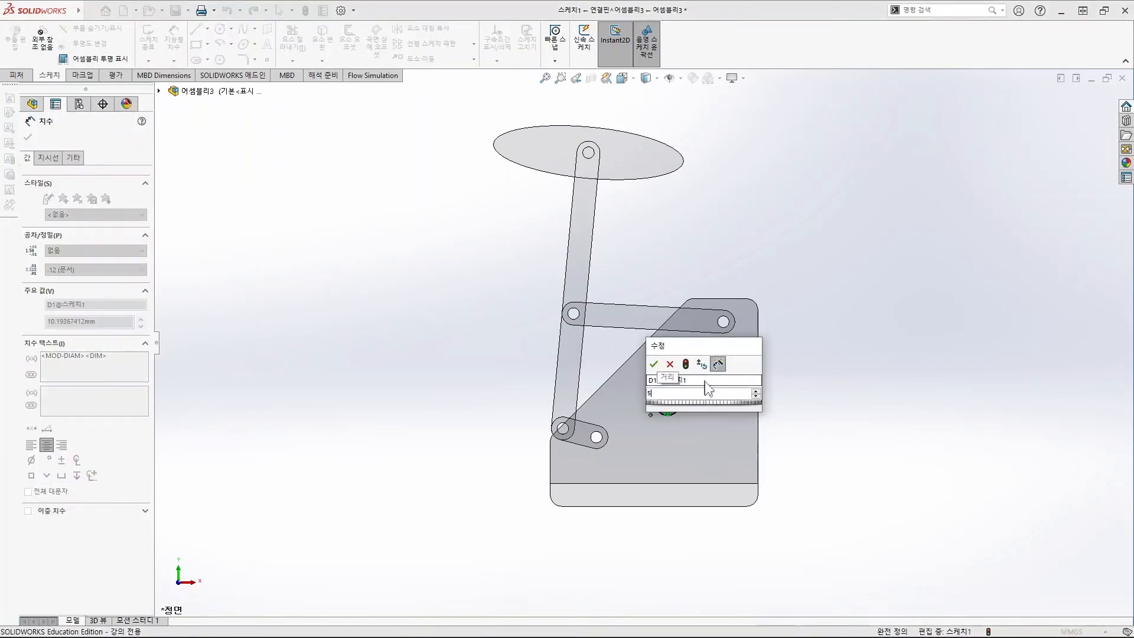
{"action": "key", "text": "Return"}
{"action": "scroll", "coordinate": [668, 404], "scroll_direction": "down", "scroll_amount": 4}
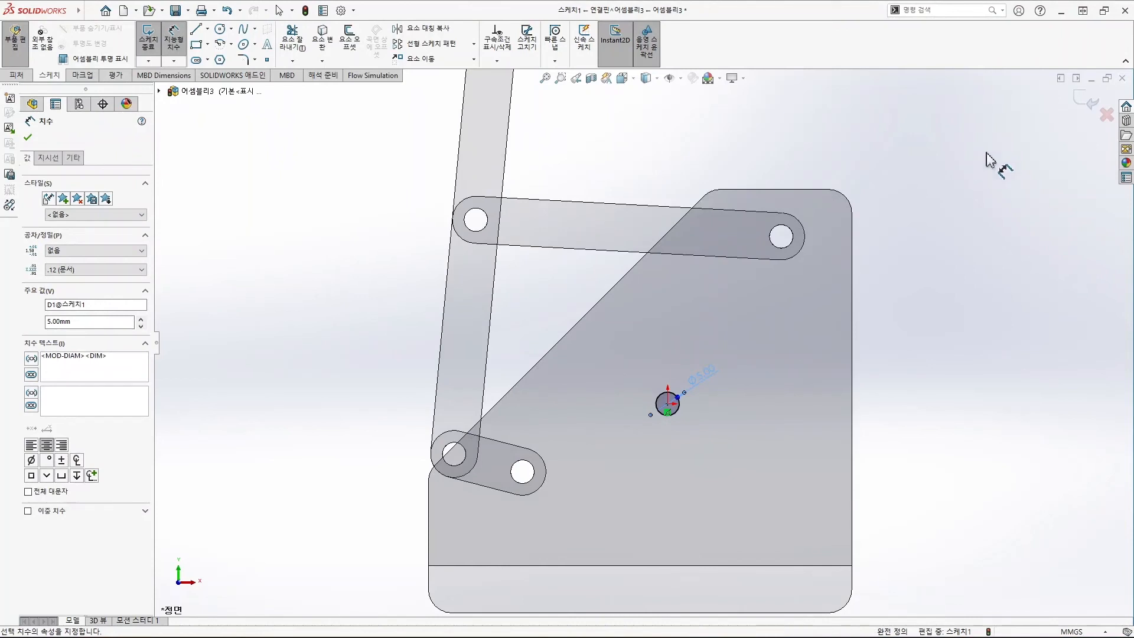
{"action": "left_click", "coordinate": [1087, 100]}
{"action": "left_click", "coordinate": [983, 255]}
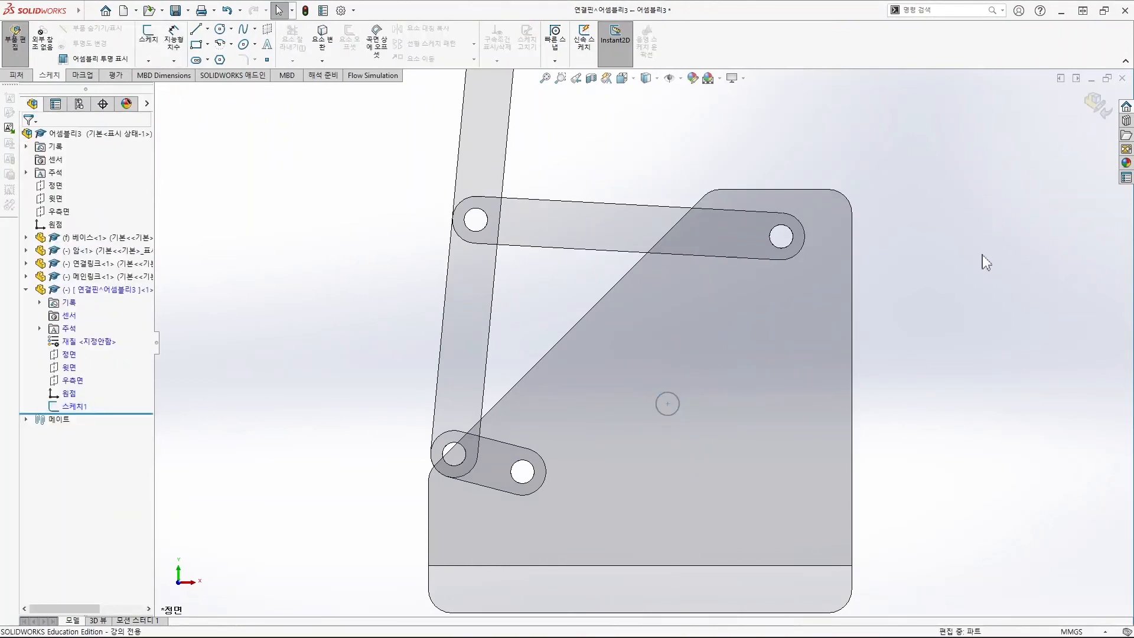
Extrude the circle sketch 50 mm as a blind boss to form the pin.
{"action": "key", "text": "ctrl+7"}
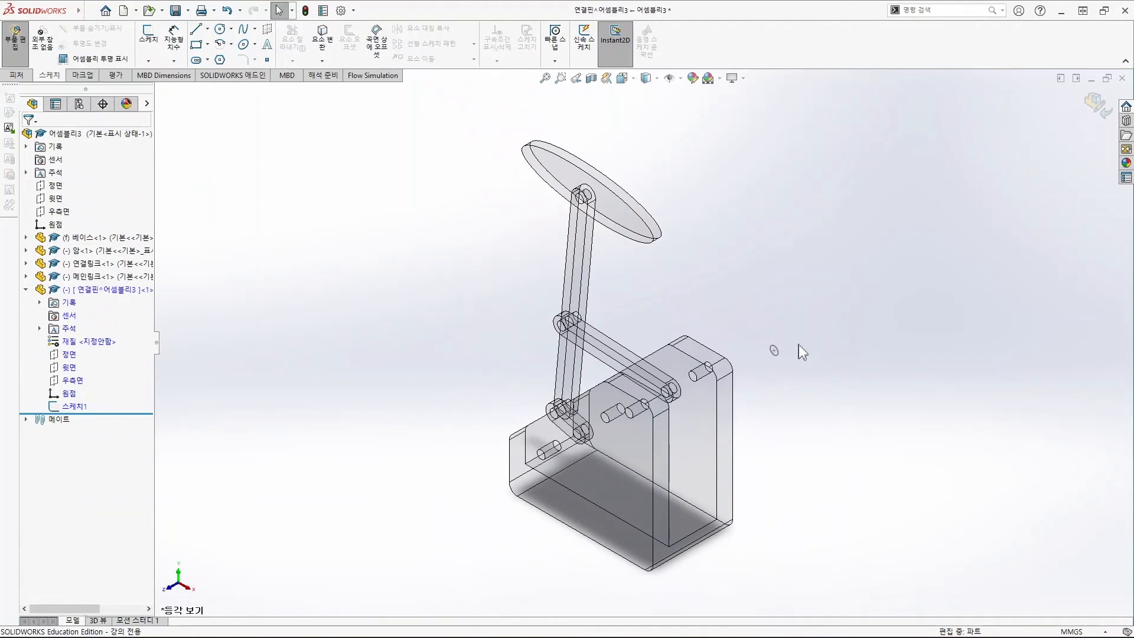
{"action": "left_click", "coordinate": [67, 409]}
{"action": "left_click", "coordinate": [74, 372]}
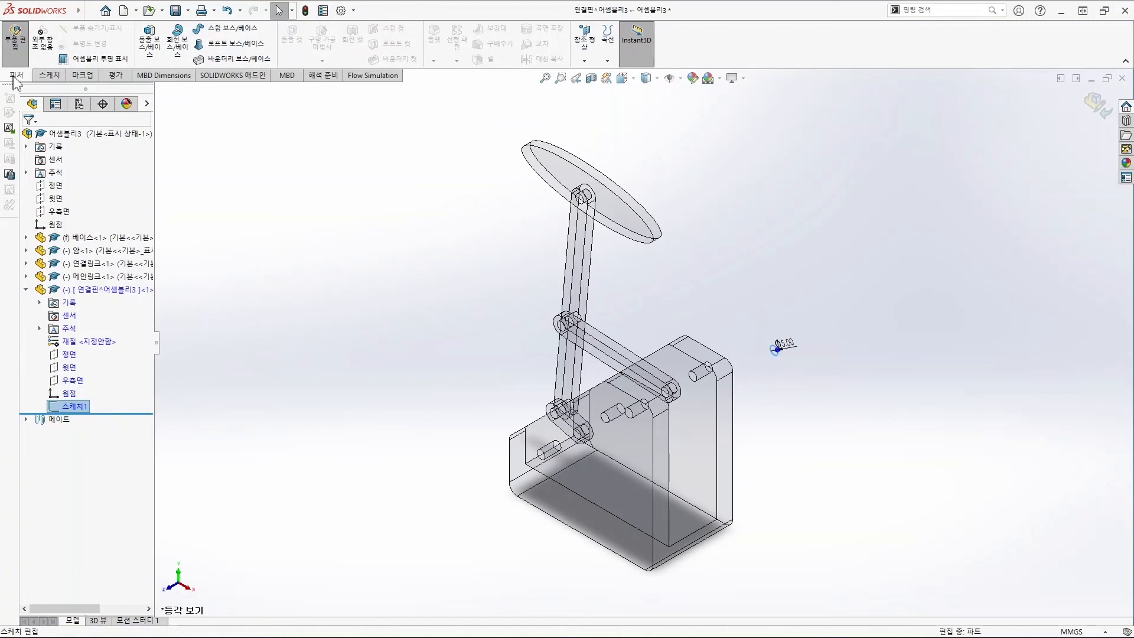
{"action": "left_click", "coordinate": [150, 42]}
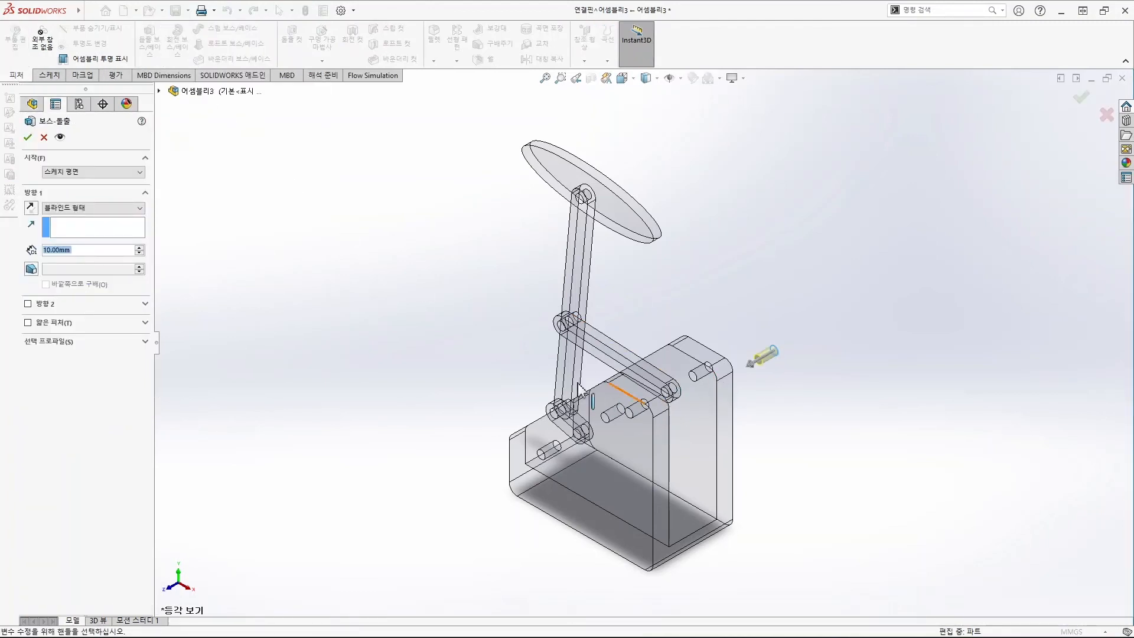
{"action": "type", "text": "50"}
{"action": "key", "text": "Return"}
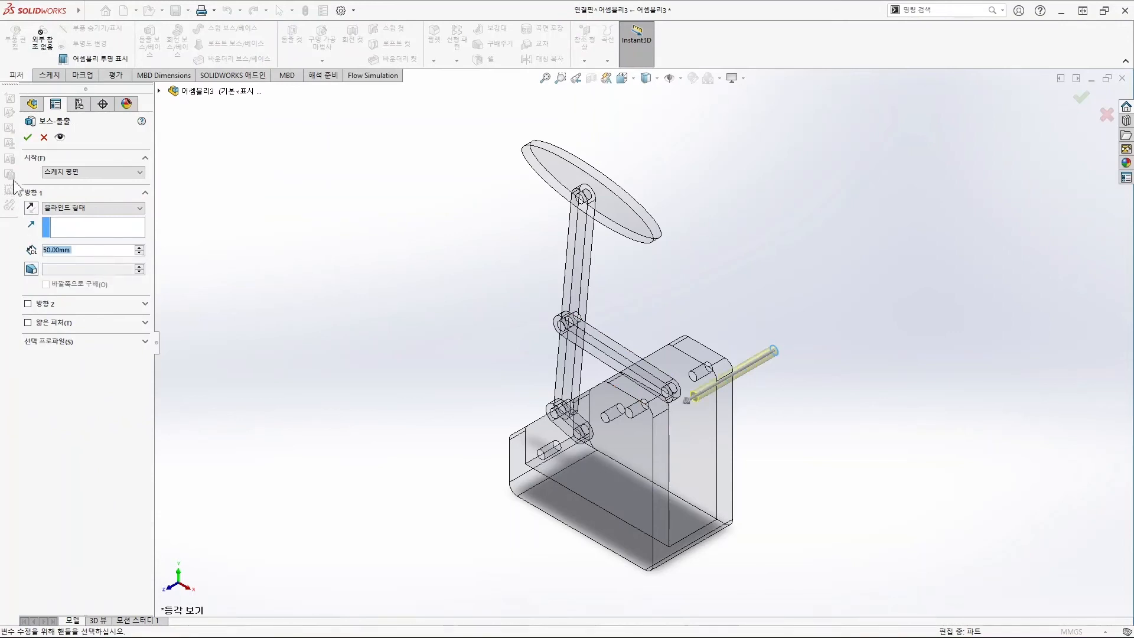
{"action": "left_click", "coordinate": [27, 137]}
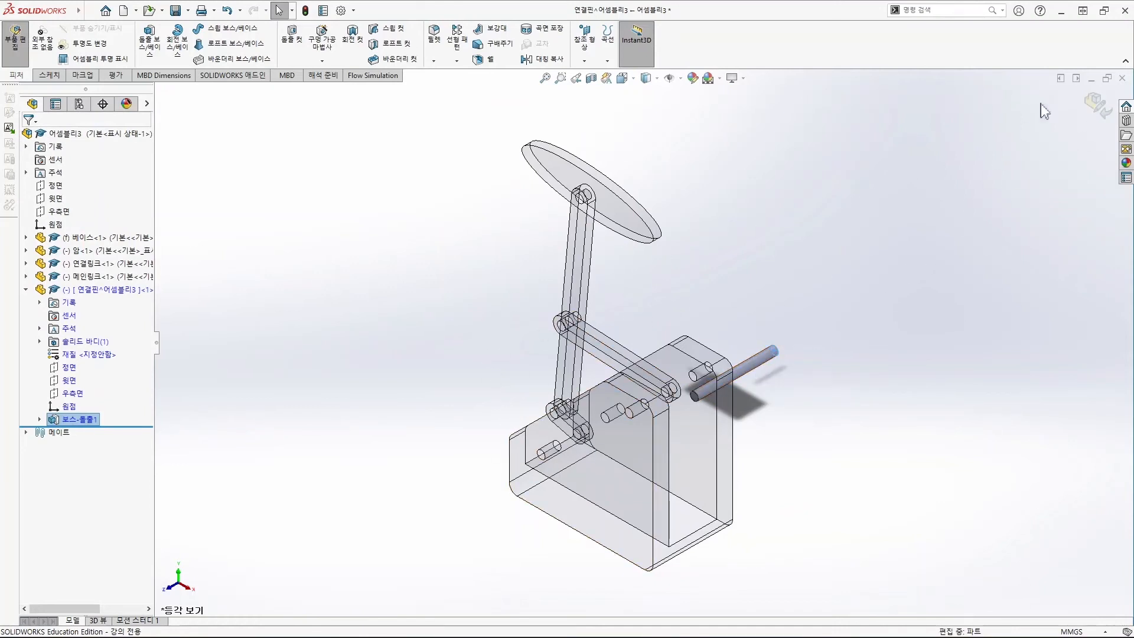
Return to editing the assembly and move the pin into the free space beside the arm linkage.
{"action": "left_click", "coordinate": [1097, 108]}
{"action": "left_click_drag", "start_coordinate": [769, 369], "coordinate": [476, 325]}
{"action": "left_click", "coordinate": [410, 261]}
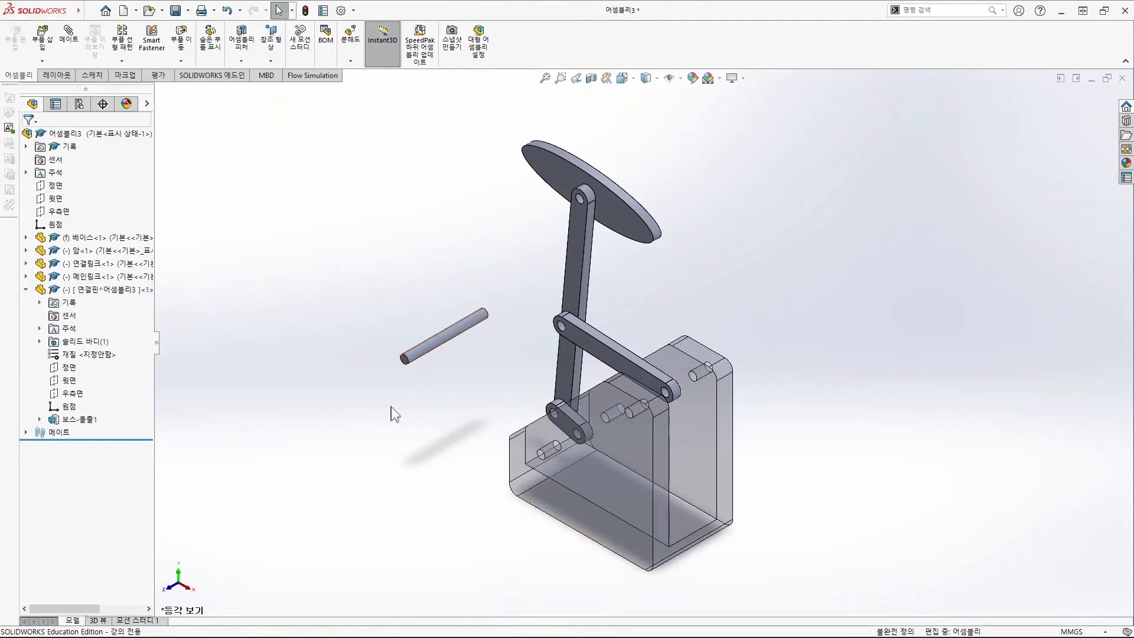
{"action": "left_click_drag", "start_coordinate": [449, 335], "coordinate": [444, 376]}
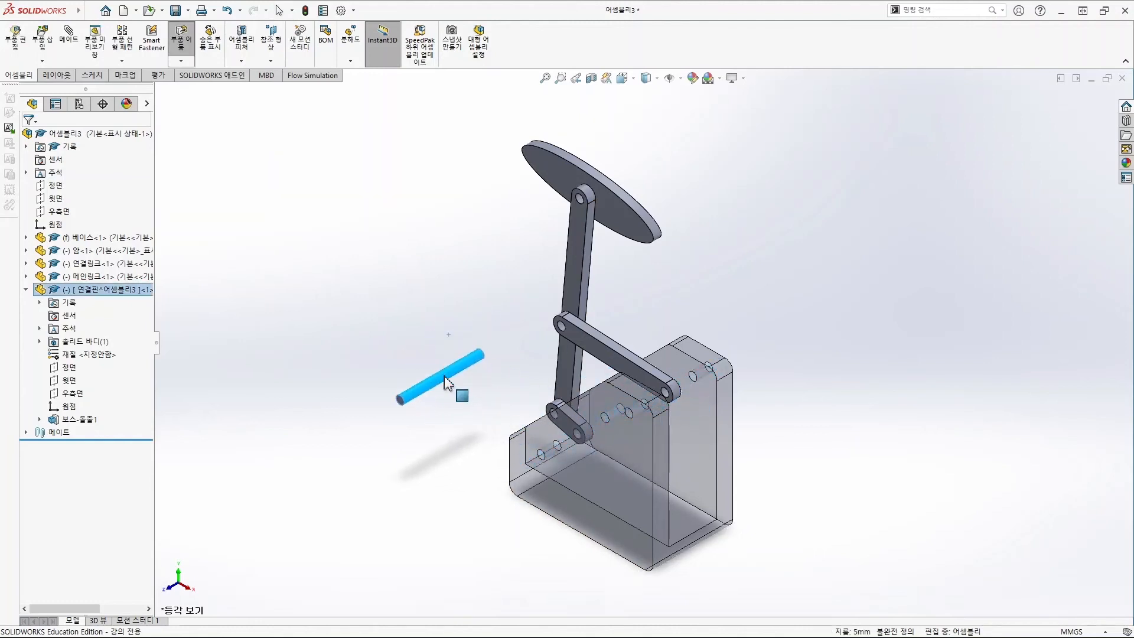
{"action": "left_click", "coordinate": [413, 460]}
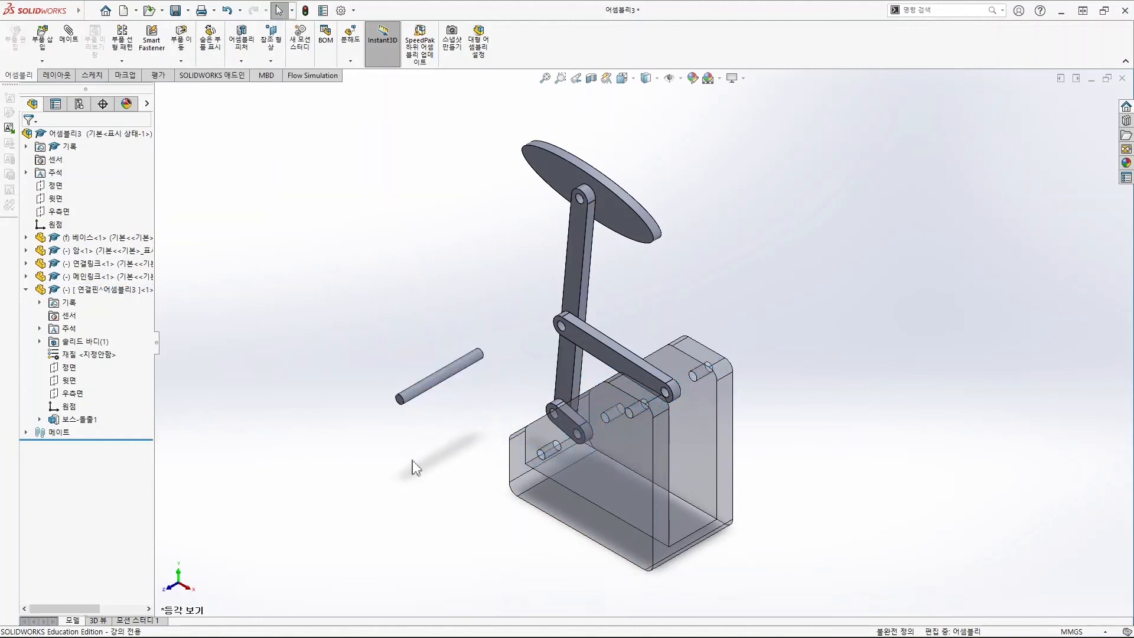
Place a second copy of the 연결핀 part in the free space near the first pin.
{"action": "left_click", "coordinate": [111, 290]}
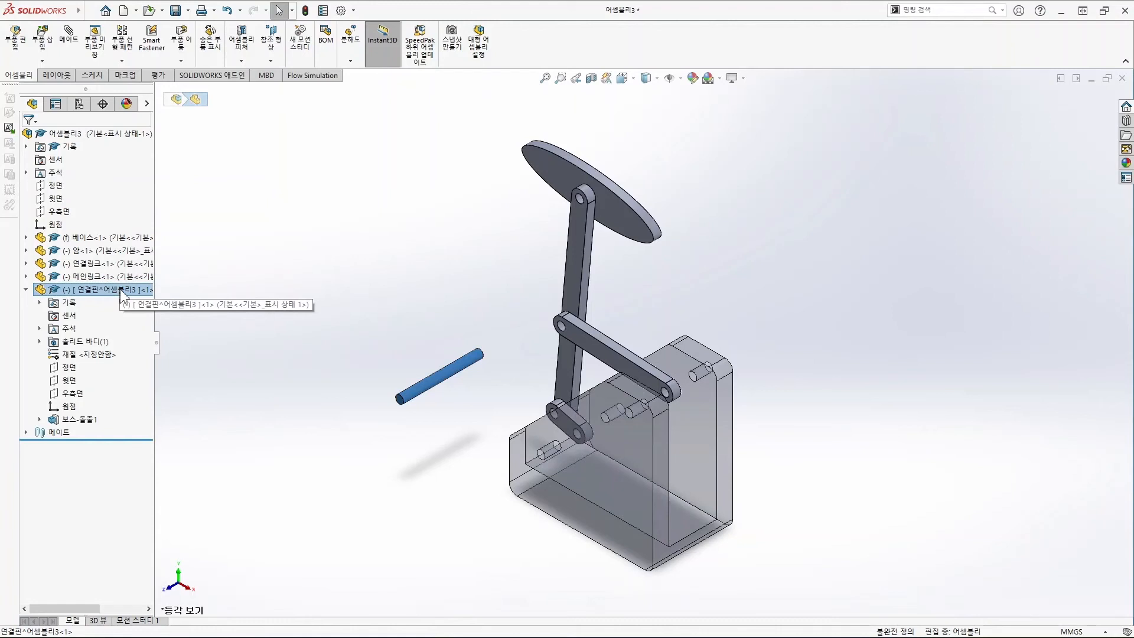
{"action": "left_click_drag", "start_coordinate": [121, 294], "coordinate": [345, 334]}
{"action": "left_click", "coordinate": [338, 435]}
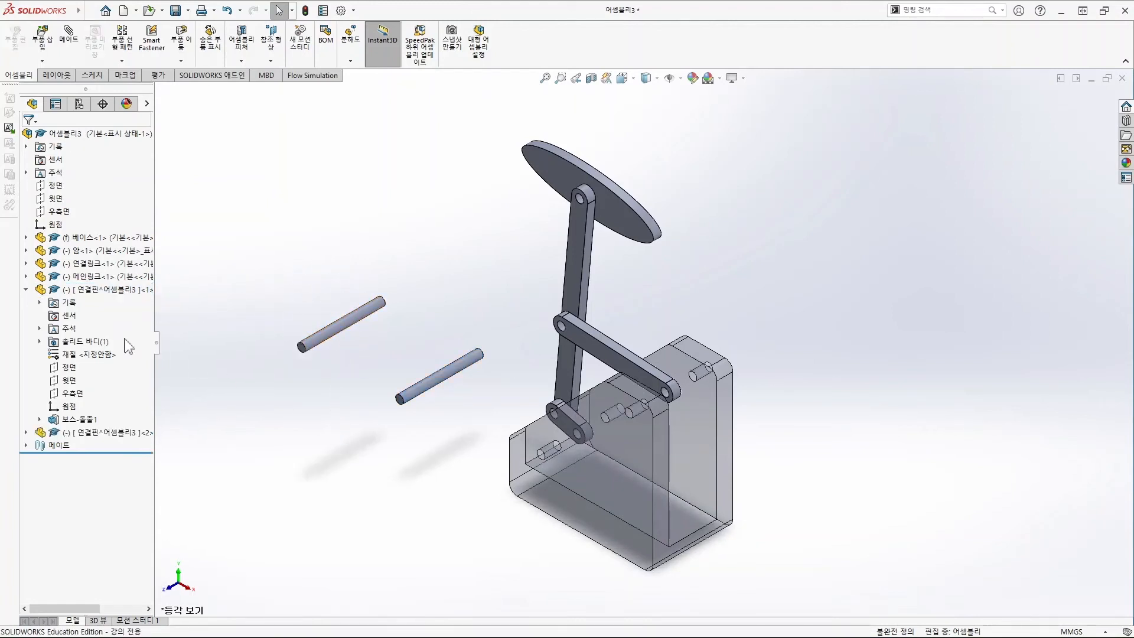
Collapse the first pin's feature tree and make the 베이스 part opaque.
{"action": "left_click", "coordinate": [26, 290]}
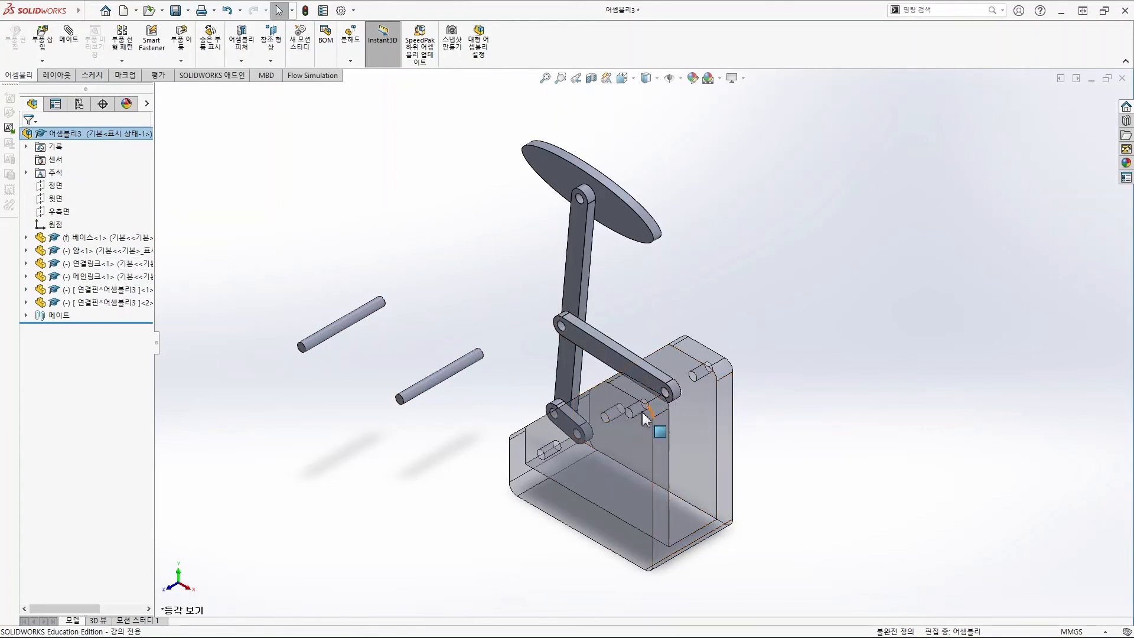
{"action": "right_click", "coordinate": [103, 242]}
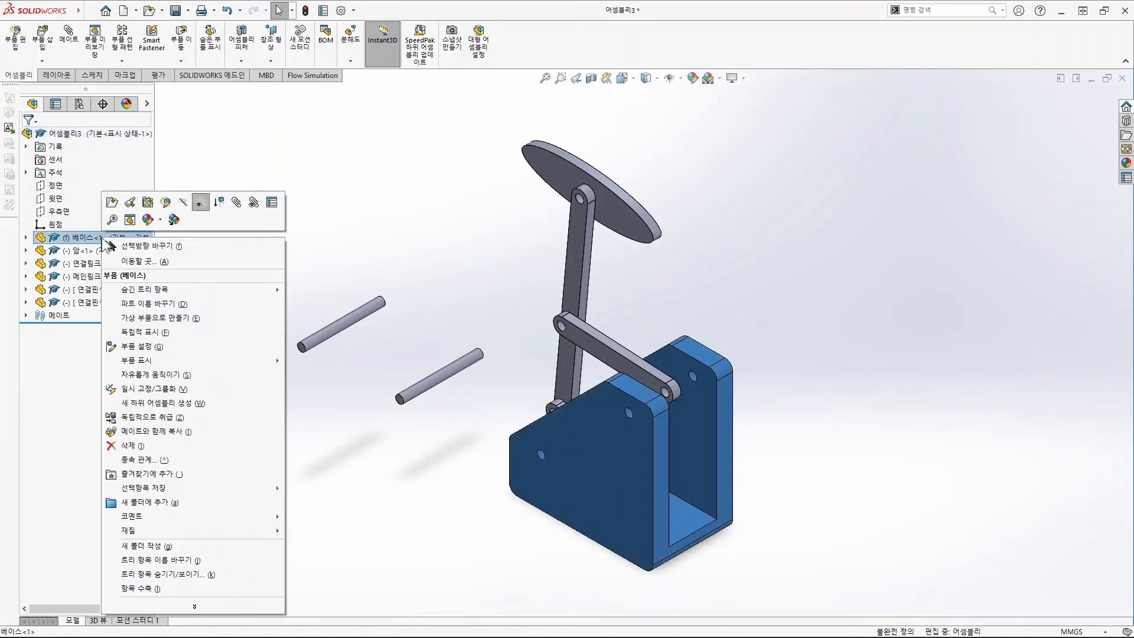
{"action": "left_click", "coordinate": [360, 183]}
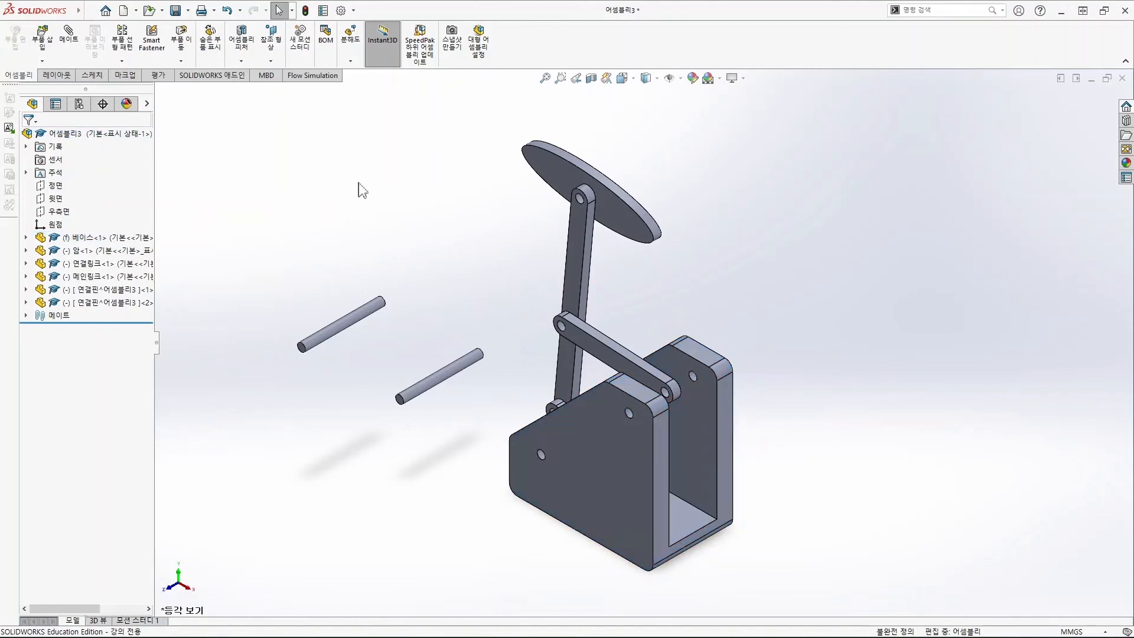
Mate the first pin's cylindrical face concentric with the upper hole in the near side wall of 베이스.
{"action": "left_click", "coordinate": [447, 377]}
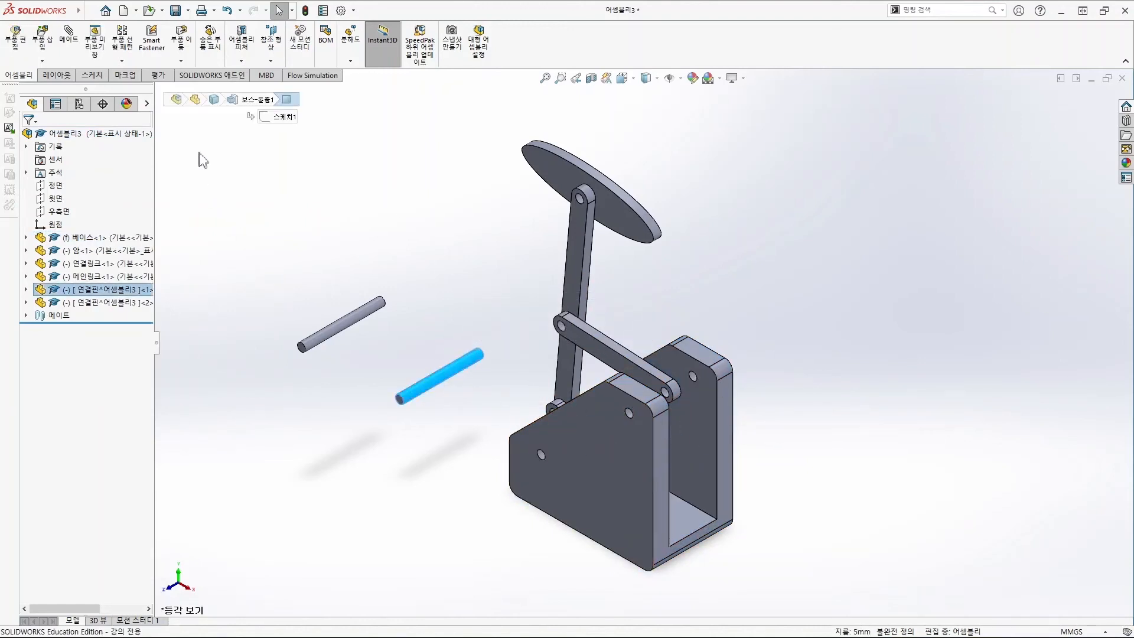
{"action": "left_click", "coordinate": [68, 34]}
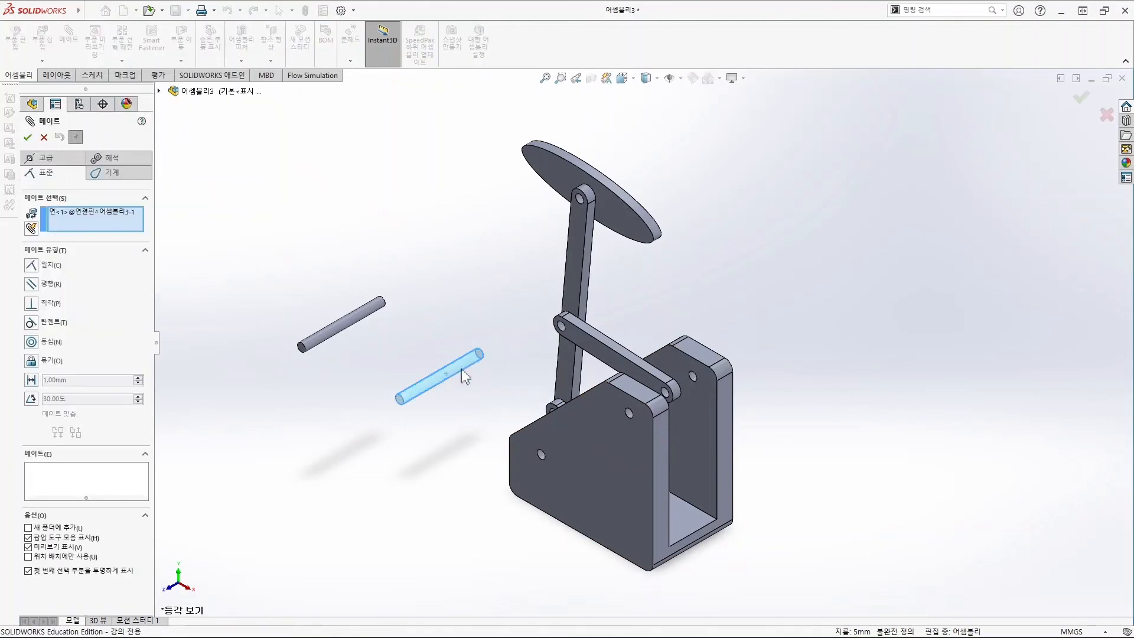
{"action": "scroll", "coordinate": [633, 423], "scroll_direction": "down", "scroll_amount": 3}
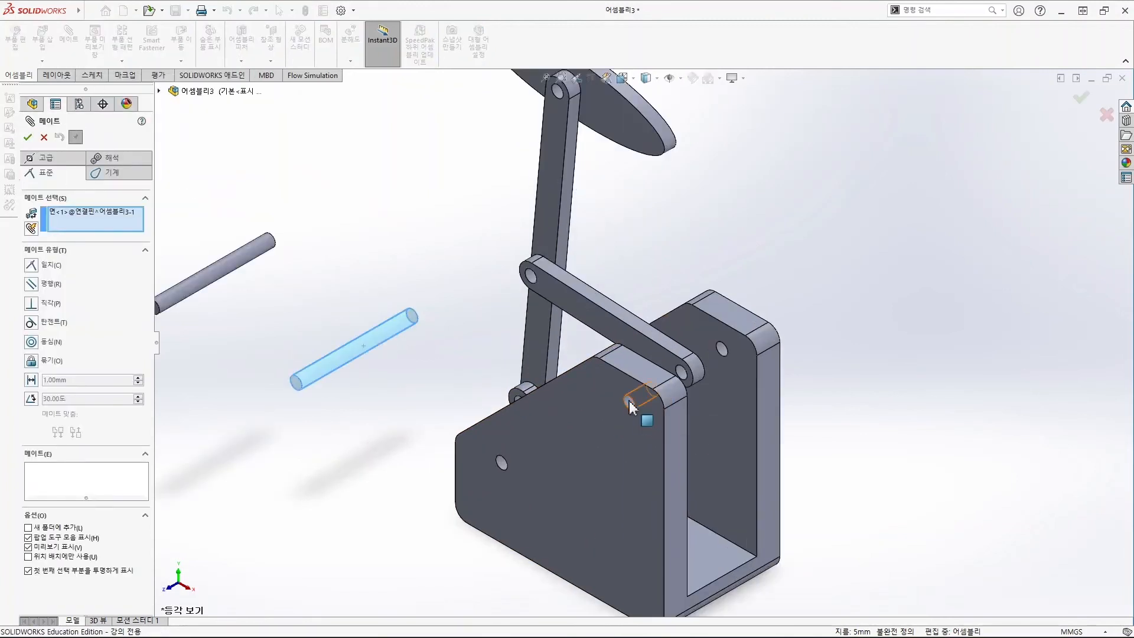
{"action": "left_click", "coordinate": [630, 403]}
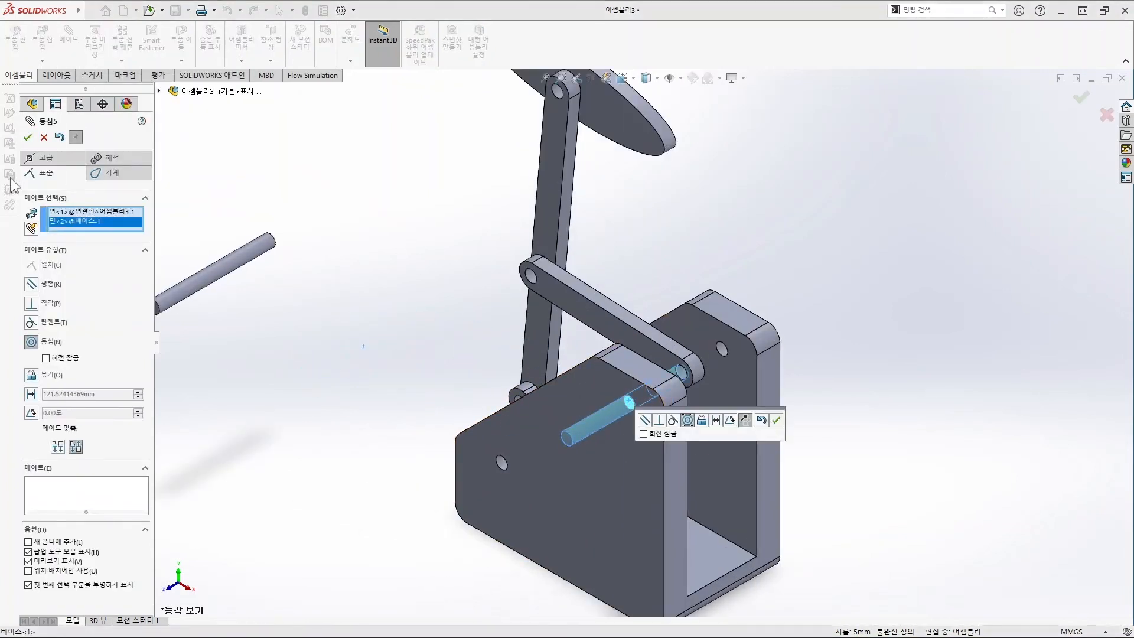
{"action": "left_click", "coordinate": [26, 138]}
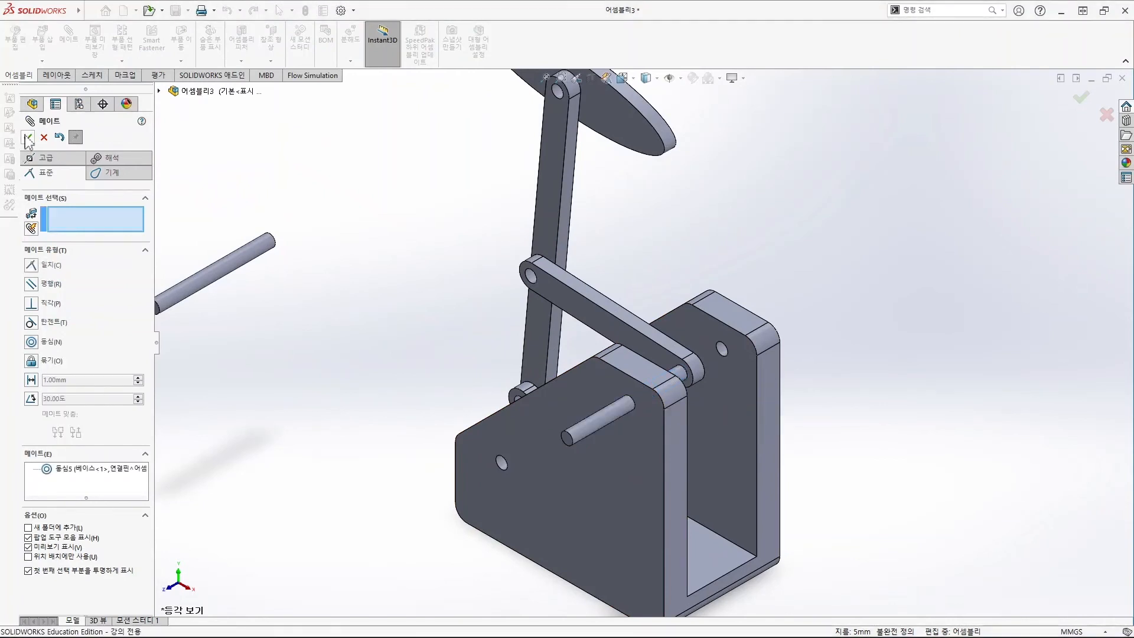
Mate the first pin's end face coincident with the outer side face of 베이스.
{"action": "left_click", "coordinate": [569, 446]}
{"action": "left_click", "coordinate": [648, 468]}
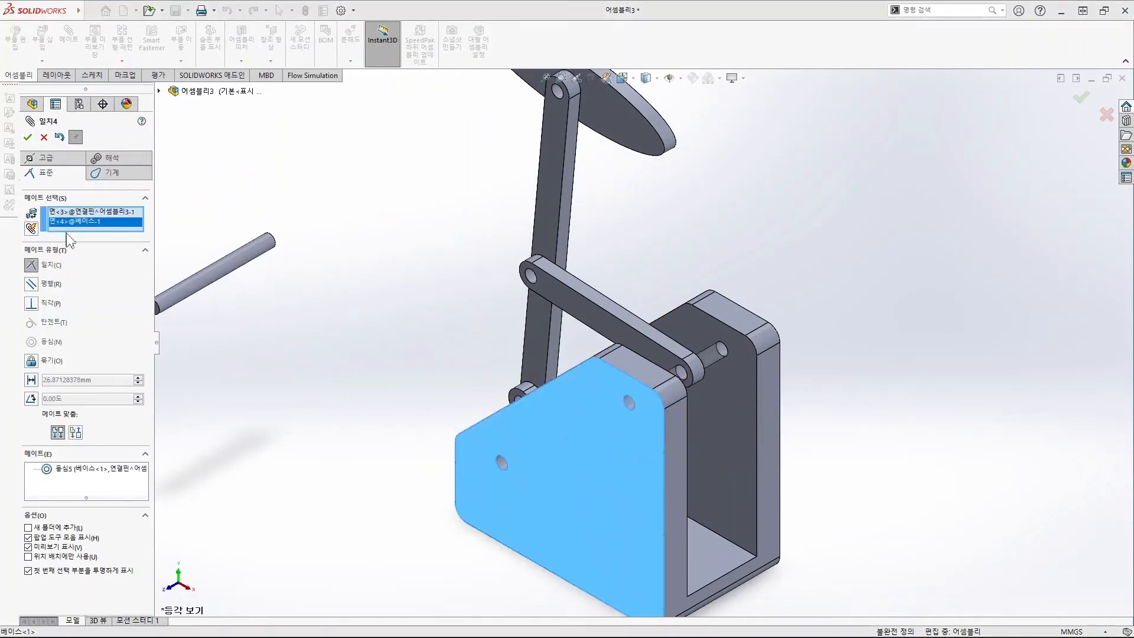
{"action": "left_click", "coordinate": [28, 138]}
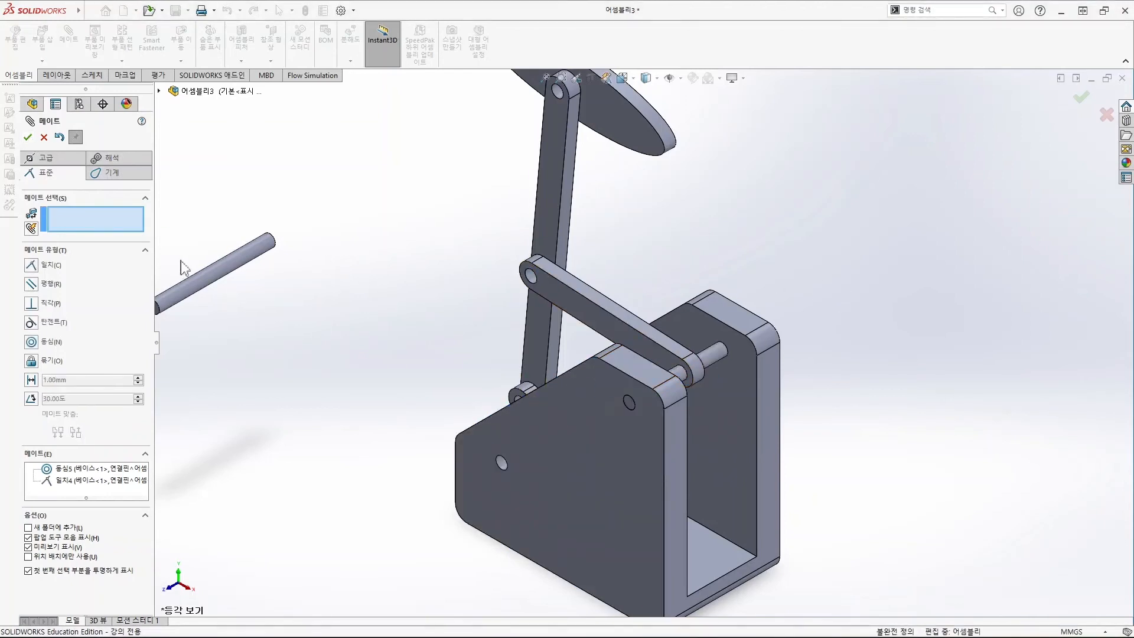
Mate the second 연결핀's cylindrical face concentric with the lower hole in the near side wall of 베이스.
{"action": "left_click", "coordinate": [226, 267]}
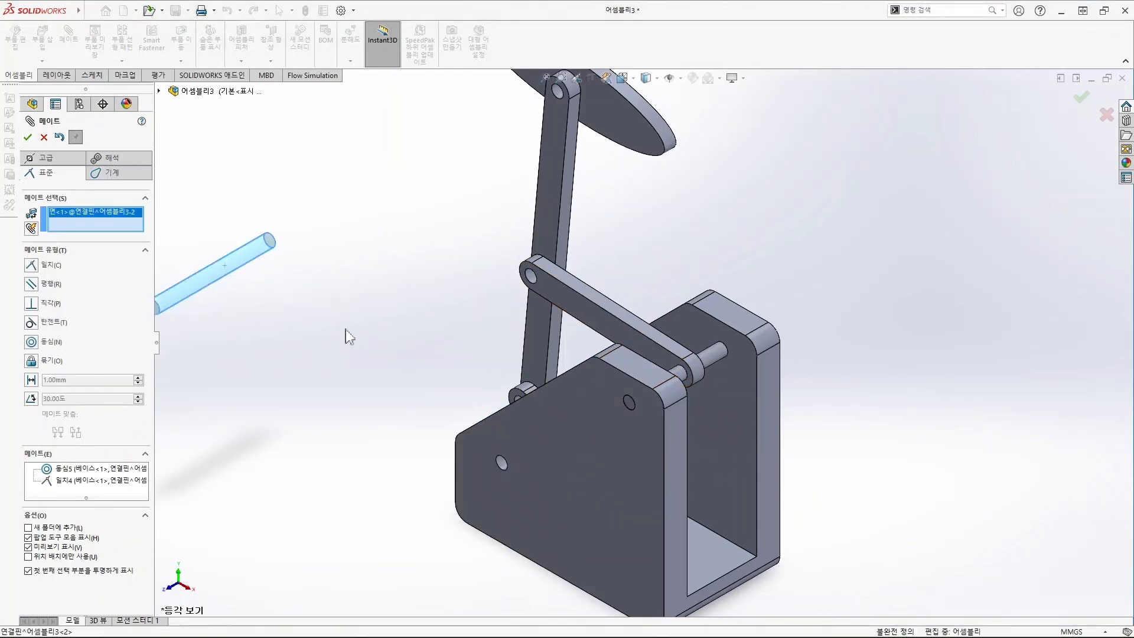
{"action": "left_click", "coordinate": [503, 464]}
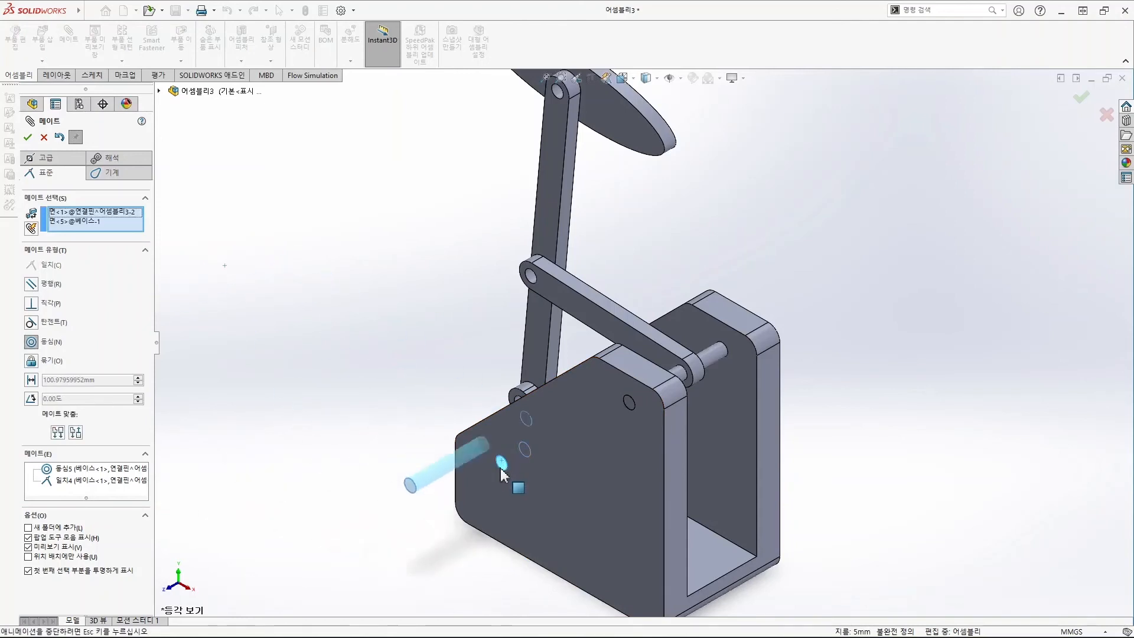
{"action": "left_click", "coordinate": [28, 139]}
Mate the second pin's end face coincident with the outer side face of 베이스 and finish mating.
{"action": "left_click", "coordinate": [440, 502]}
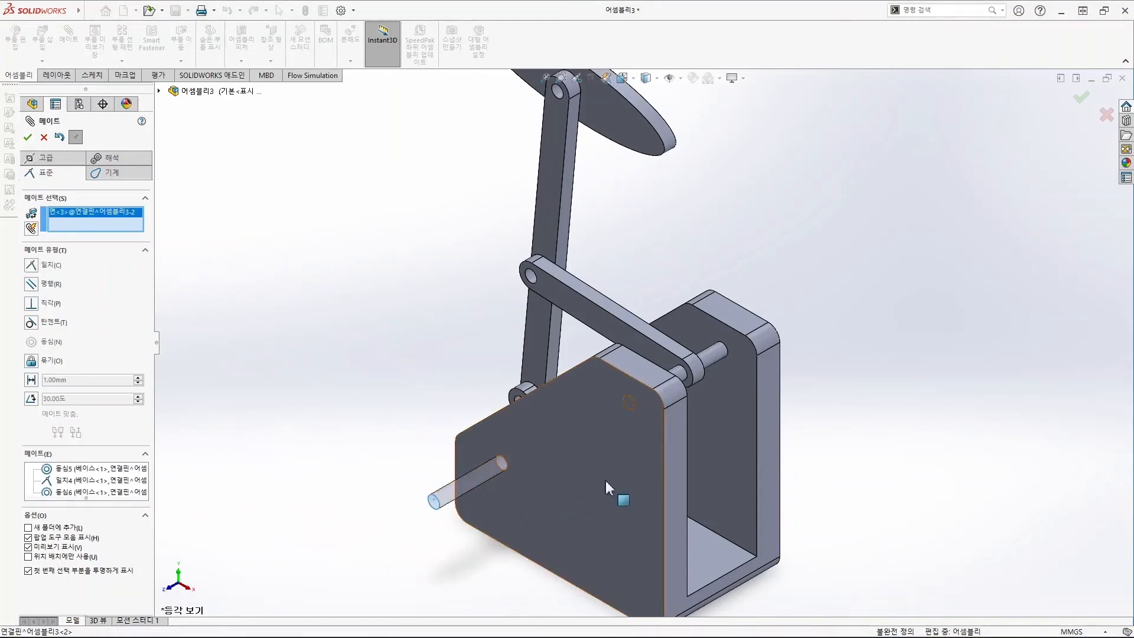
{"action": "left_click", "coordinate": [607, 486]}
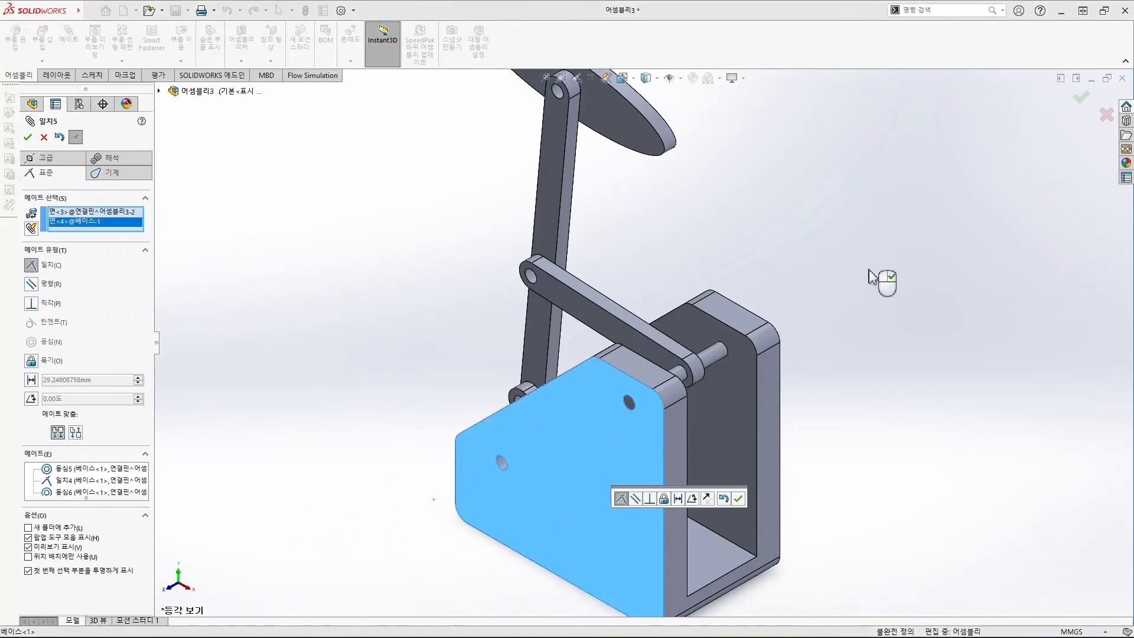
{"action": "left_click", "coordinate": [31, 139]}
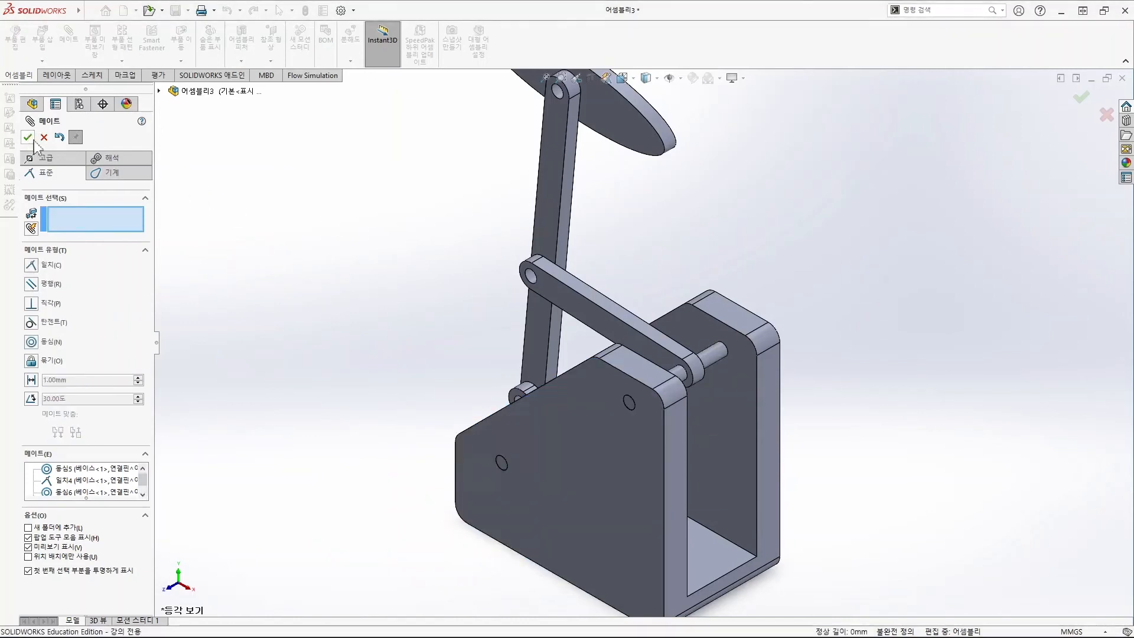
{"action": "left_click", "coordinate": [27, 140]}
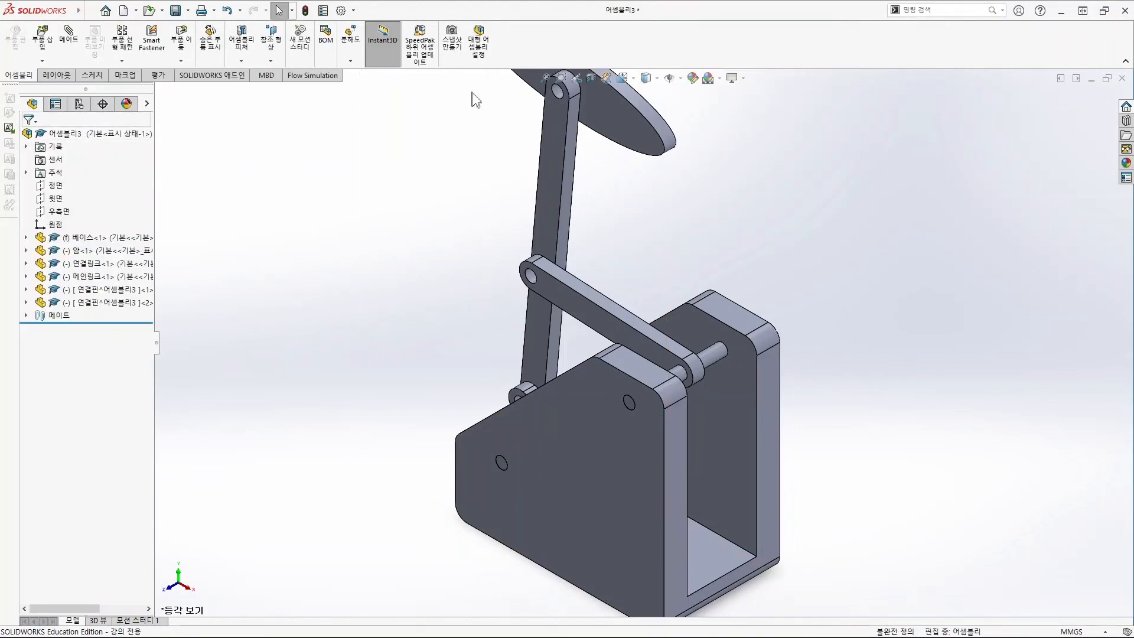
Save the assembly as 돌고래-오토마타 in C:\Work, storing the virtual 연결핀 part as an external file.
{"action": "key", "text": "z"}
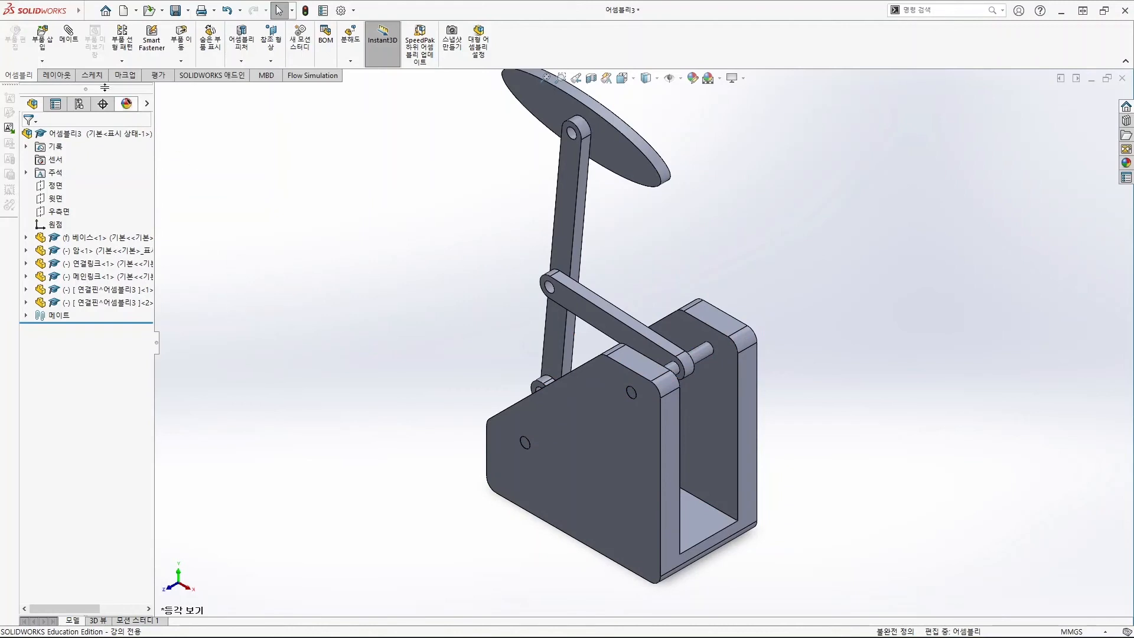
{"action": "mouse_move", "coordinate": [41, 10]}
{"action": "left_click", "coordinate": [93, 10]}
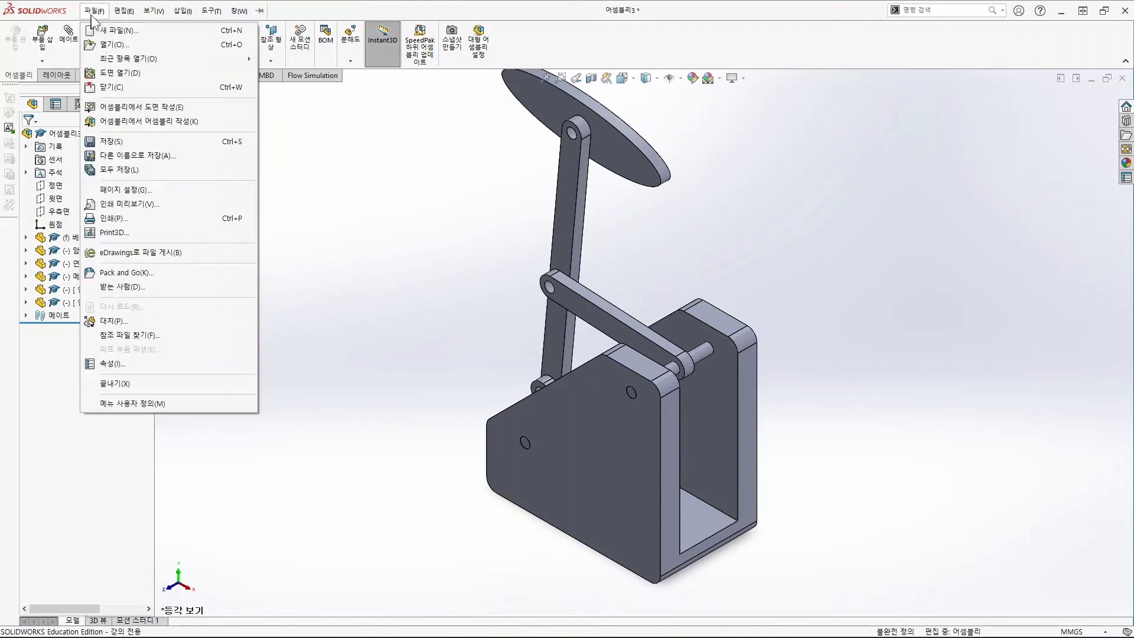
{"action": "left_click", "coordinate": [135, 144]}
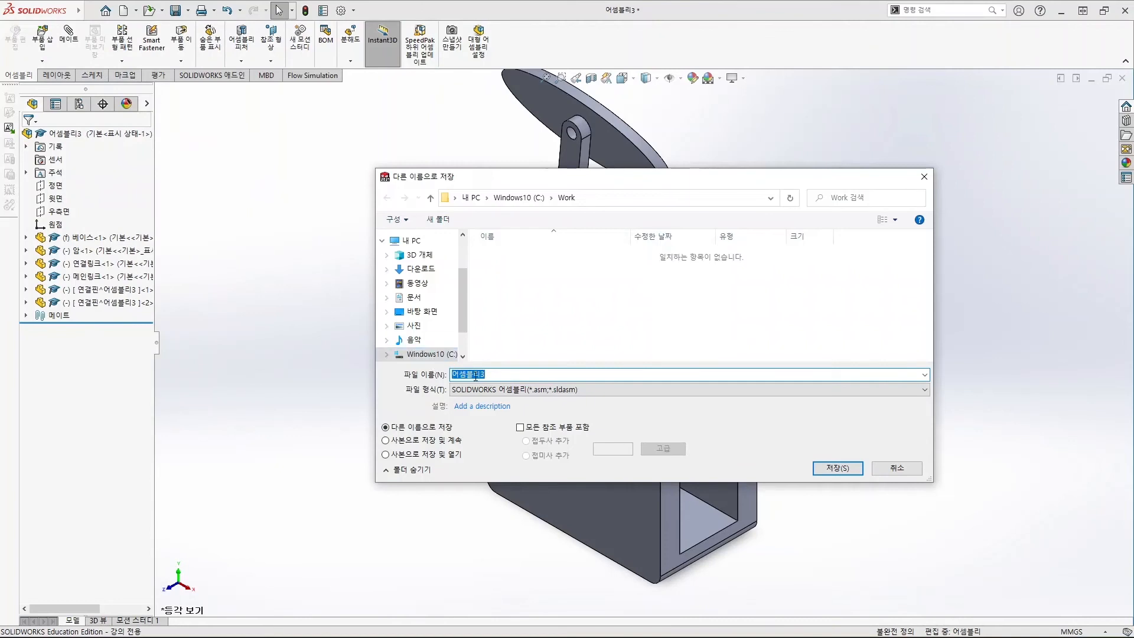
{"action": "type", "text": "e"}
{"action": "key", "text": "Return"}
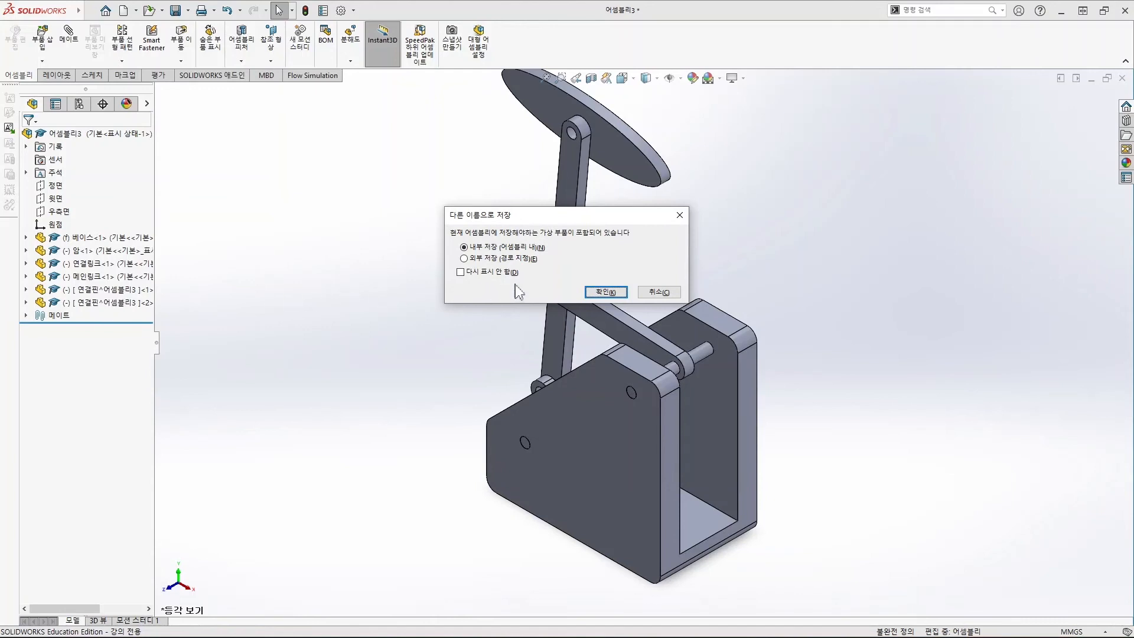
{"action": "left_click", "coordinate": [483, 260]}
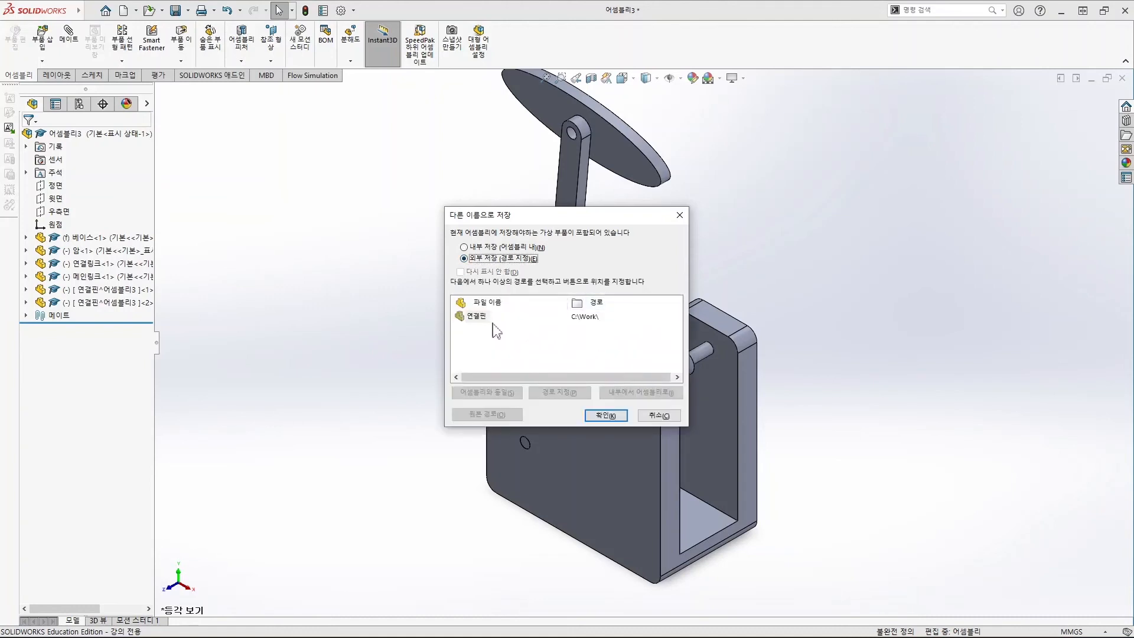
{"action": "left_click", "coordinate": [606, 416]}
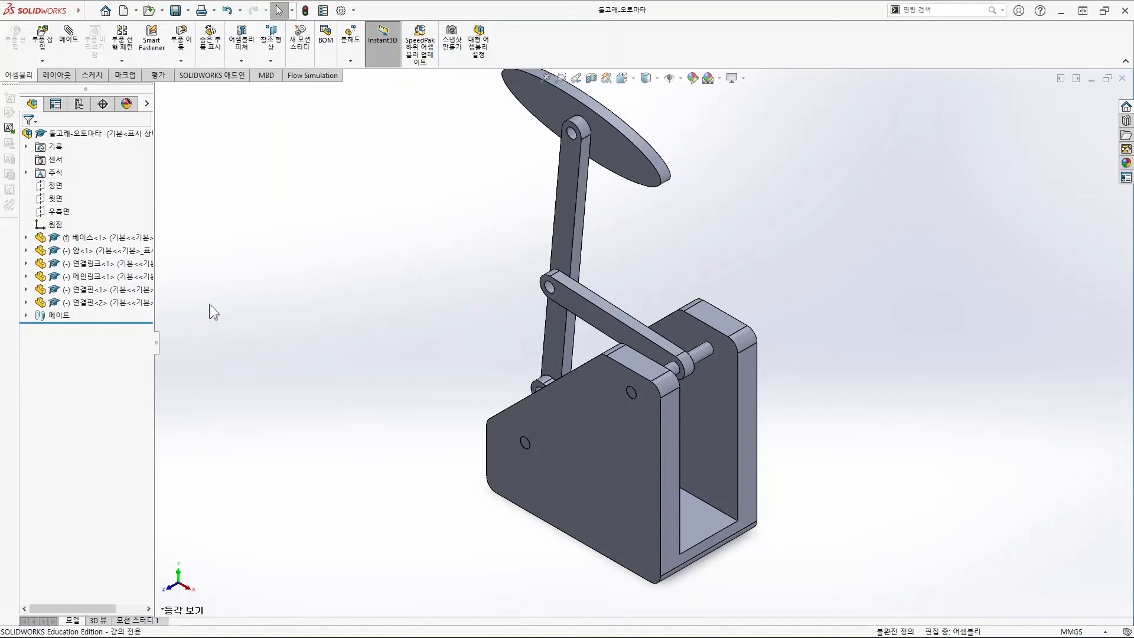
Check the saved assembly and part files in the Work folder in File Explorer, and return to SOLIDWORKS.
{"action": "double_click", "coordinate": [387, 14]}
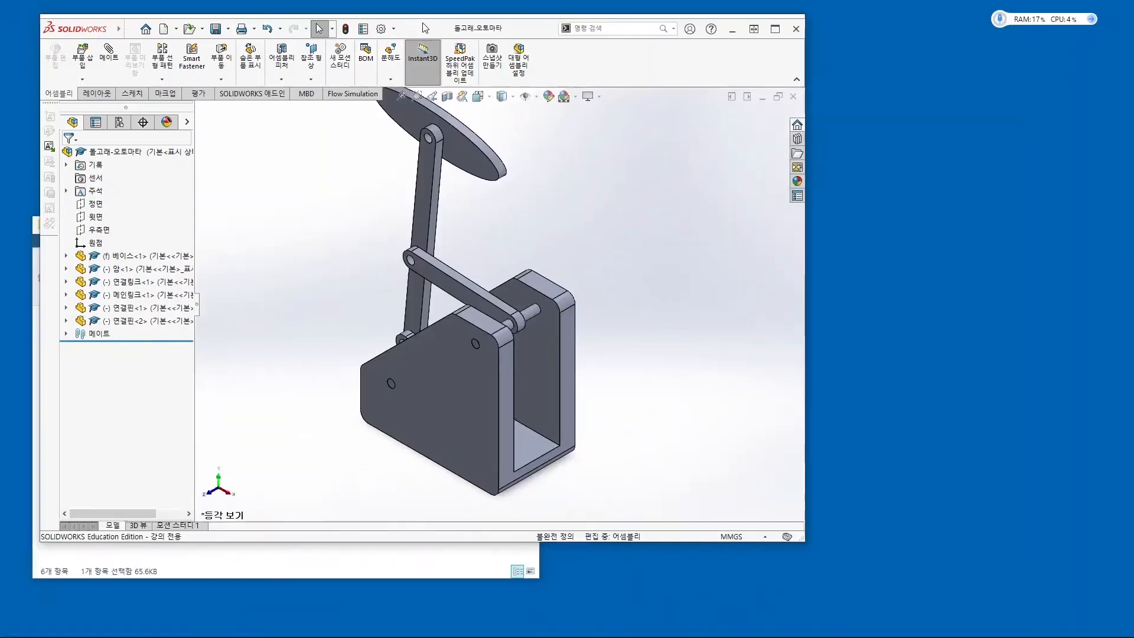
{"action": "left_click_drag", "start_coordinate": [126, 229], "coordinate": [120, 151]}
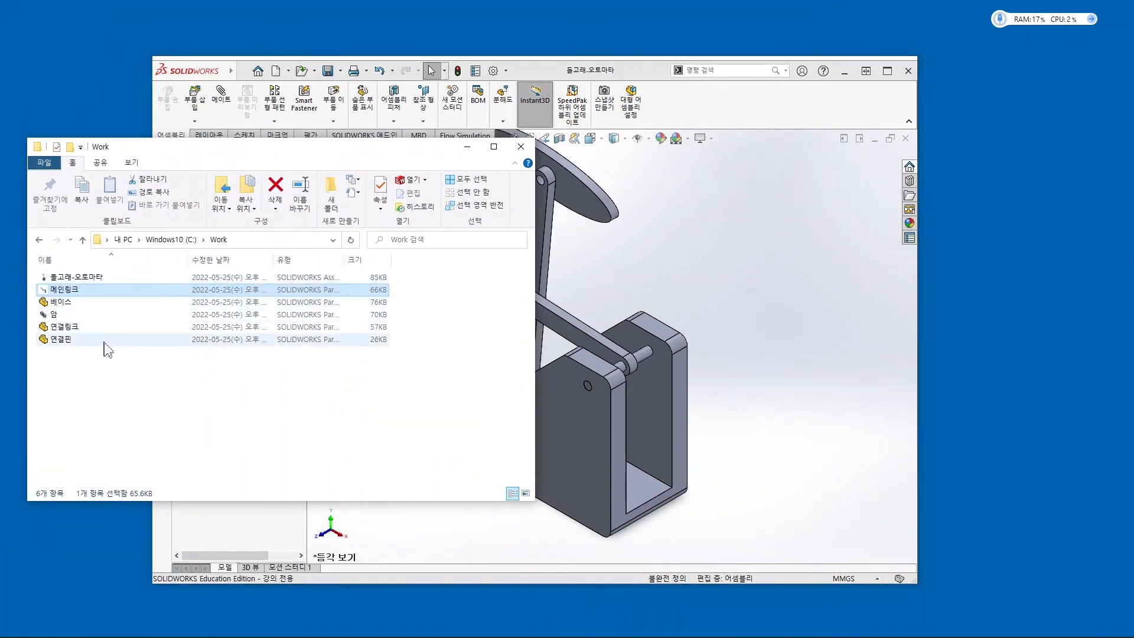
{"action": "left_click", "coordinate": [122, 384]}
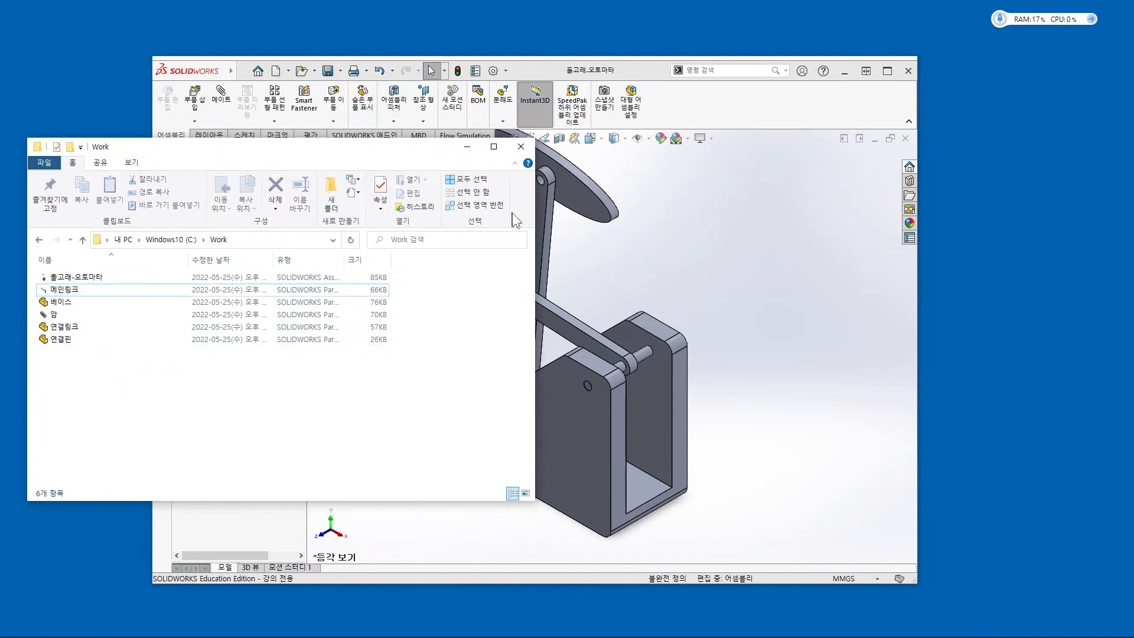
{"action": "left_click", "coordinate": [635, 71]}
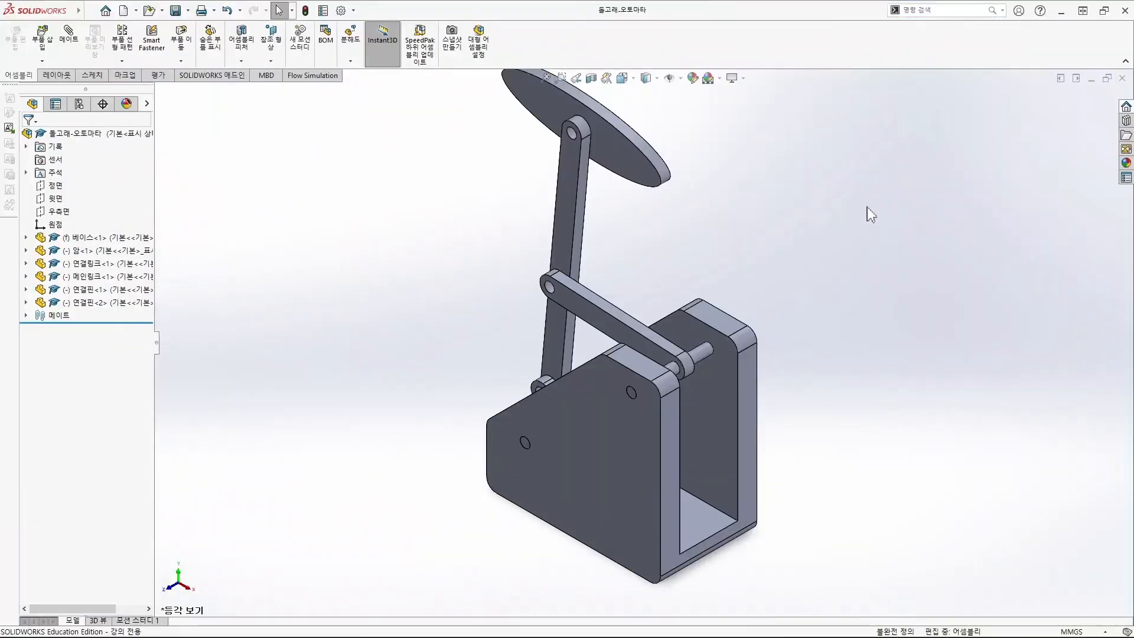
Try moving the 암 crank at the base's lower pin to check the linkage's motion.
{"action": "scroll", "coordinate": [831, 223], "scroll_direction": "up", "scroll_amount": 2}
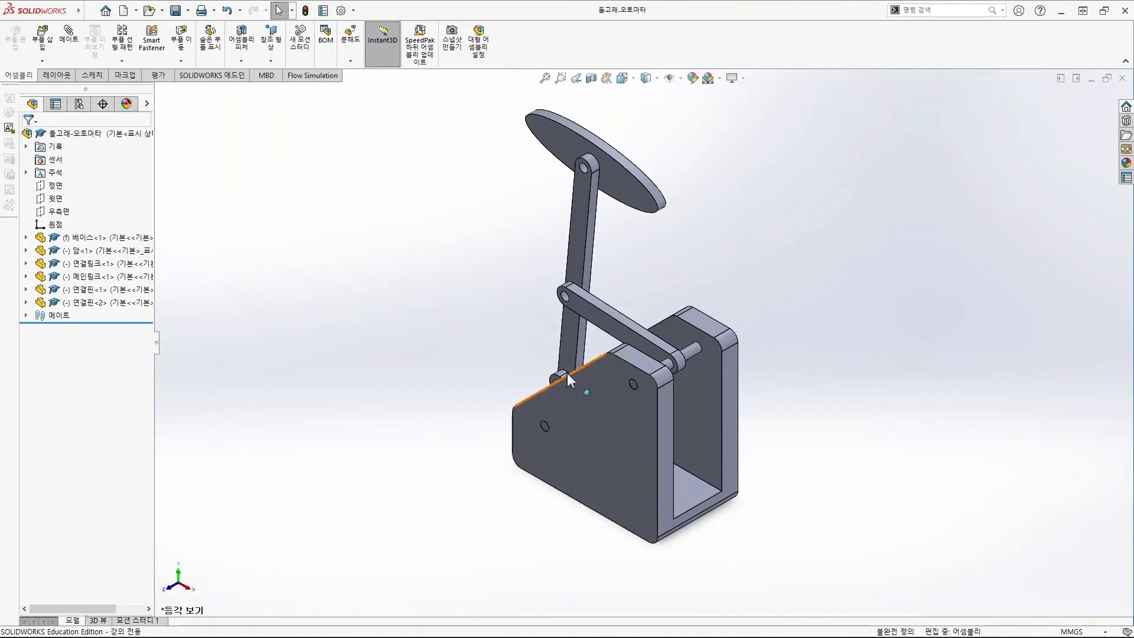
{"action": "mouse_move", "coordinate": [547, 380]}
{"action": "left_mouse_down"}
{"action": "mouse_move", "coordinate": [605, 442]}
{"action": "mouse_move", "coordinate": [576, 407]}
{"action": "mouse_move", "coordinate": [561, 431]}
{"action": "mouse_move", "coordinate": [549, 387]}
{"action": "mouse_move", "coordinate": [533, 391]}
{"action": "mouse_move", "coordinate": [598, 389]}
{"action": "mouse_move", "coordinate": [538, 377]}
{"action": "left_mouse_up"}
{"action": "key", "text": "Escape"}
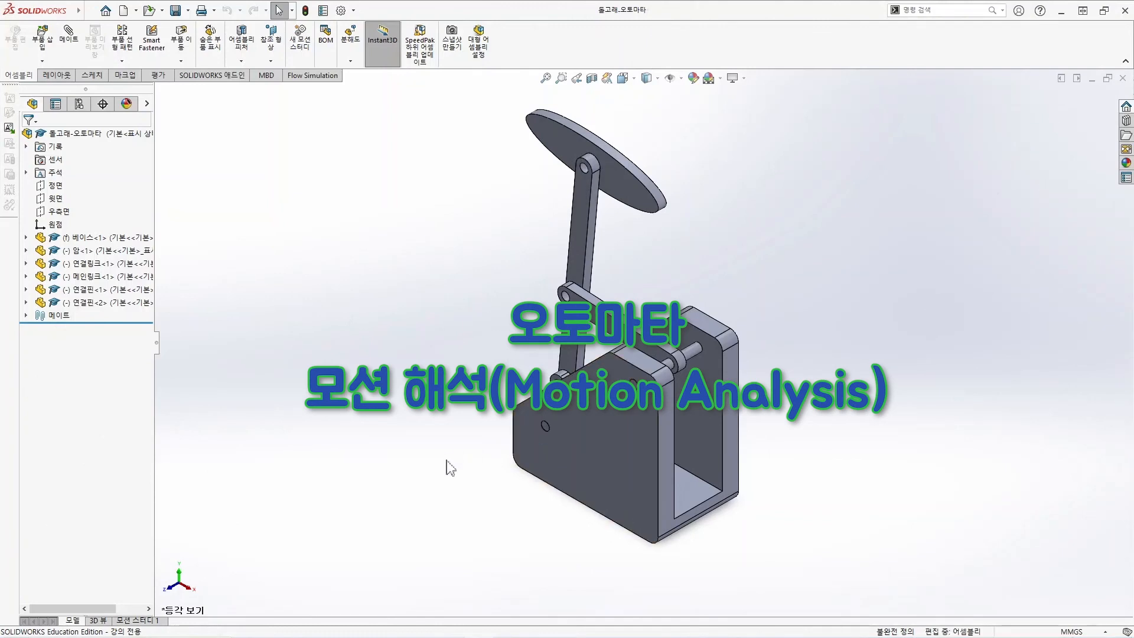
Open 모션 스터디 1 and check its available study types and the SOLIDWORKS Motion add-in.
{"action": "middle_click_drag", "start_coordinate": [775, 483], "coordinate": [483, 344]}
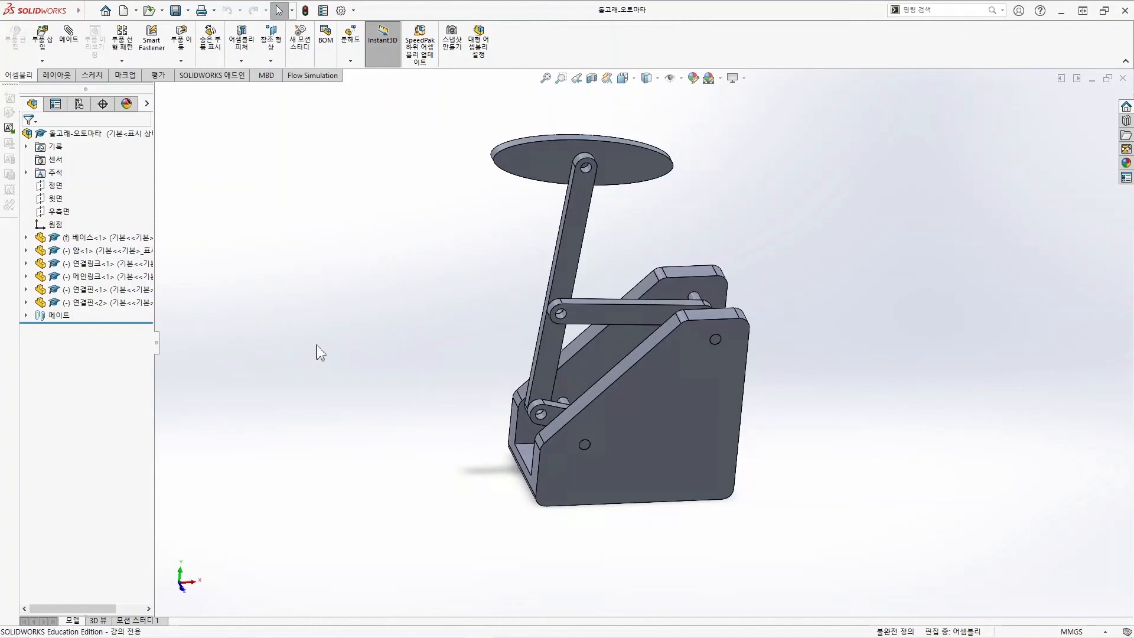
{"action": "left_click", "coordinate": [144, 621]}
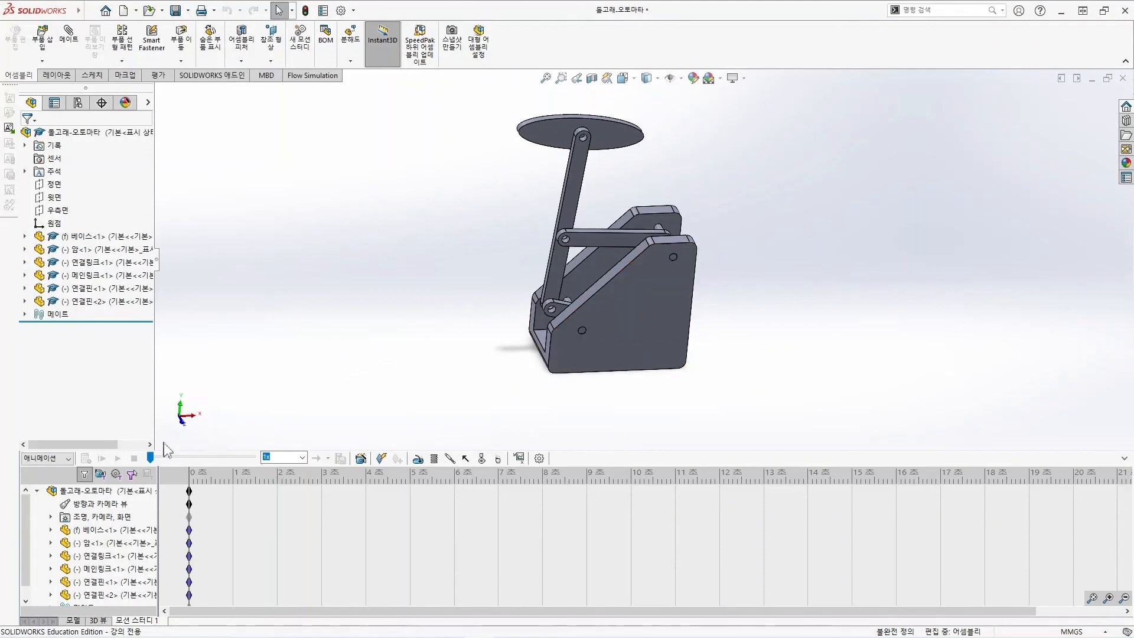
{"action": "left_click", "coordinate": [69, 459]}
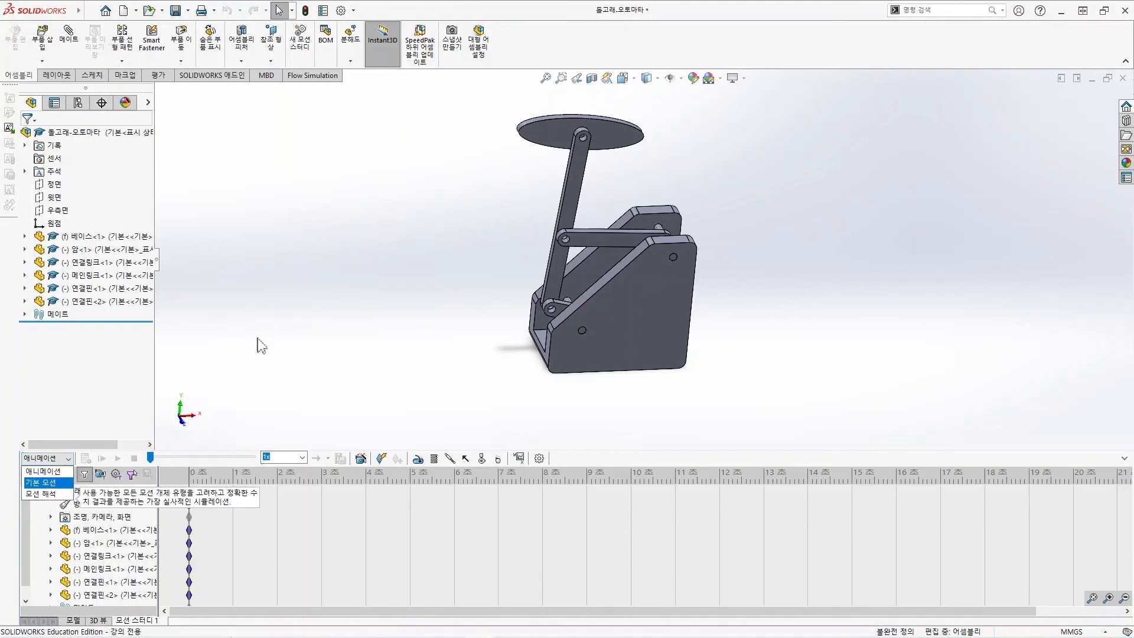
{"action": "left_click", "coordinate": [349, 250]}
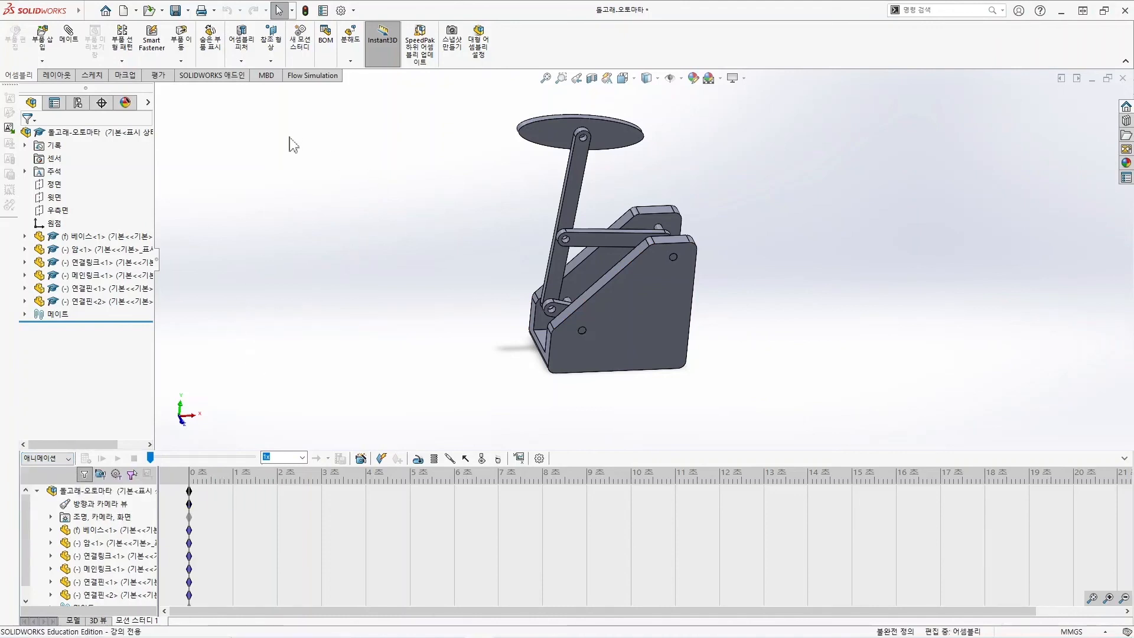
{"action": "left_click", "coordinate": [216, 77]}
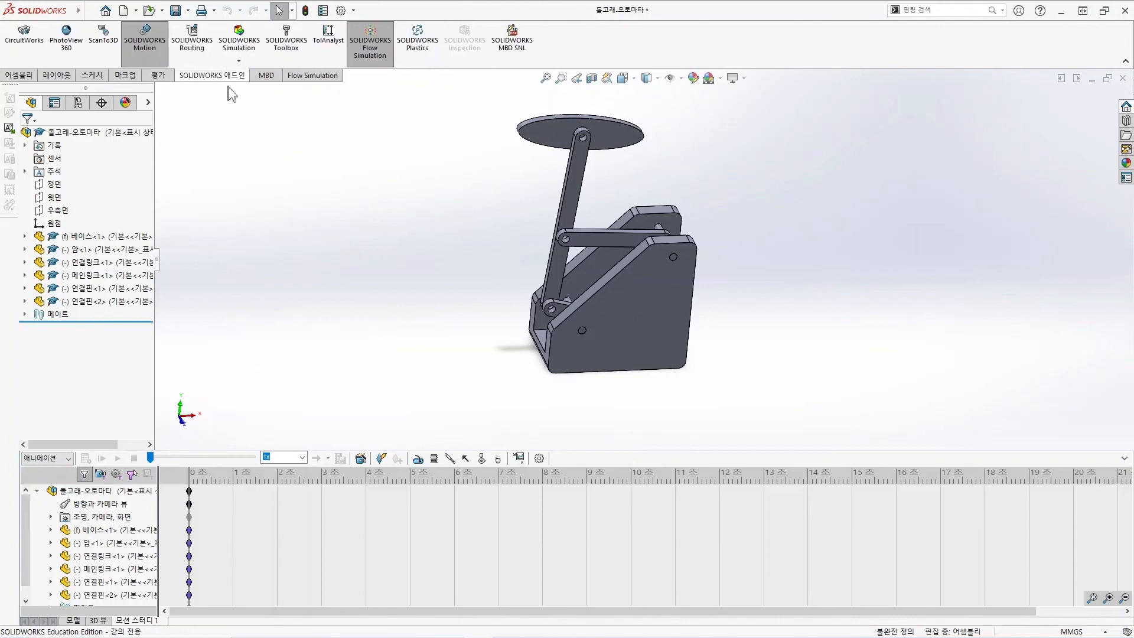
{"action": "left_click", "coordinate": [152, 59]}
Set up a rotary motor on the circular hole edge of 암 around the lower pin and reverse its direction.
{"action": "left_click", "coordinate": [418, 459]}
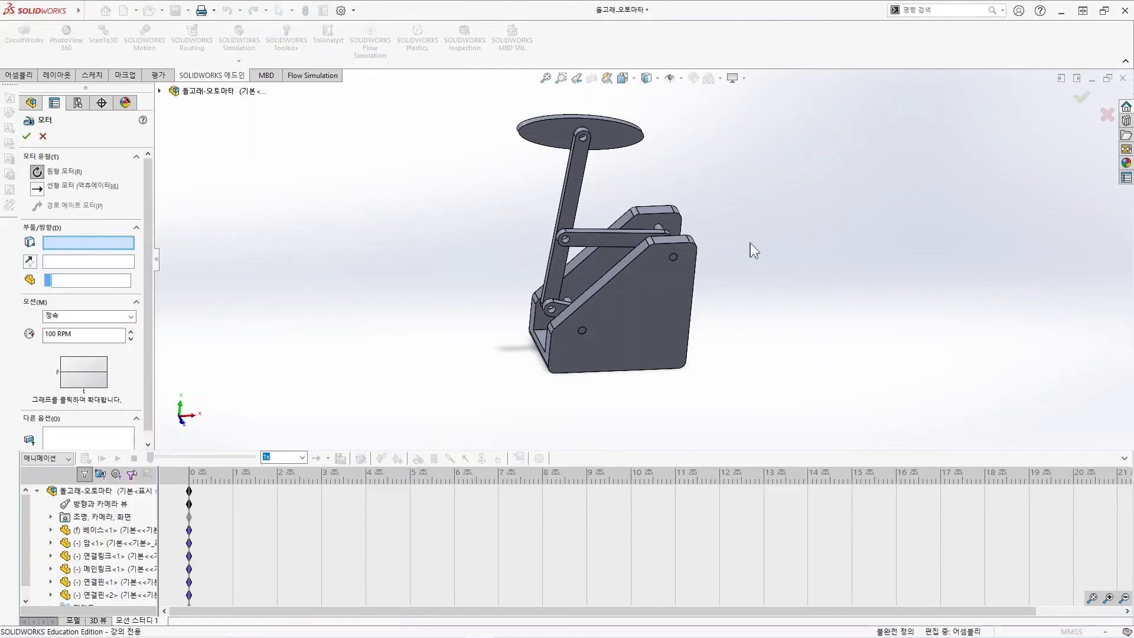
{"action": "scroll", "coordinate": [605, 302], "scroll_direction": "down", "scroll_amount": 3}
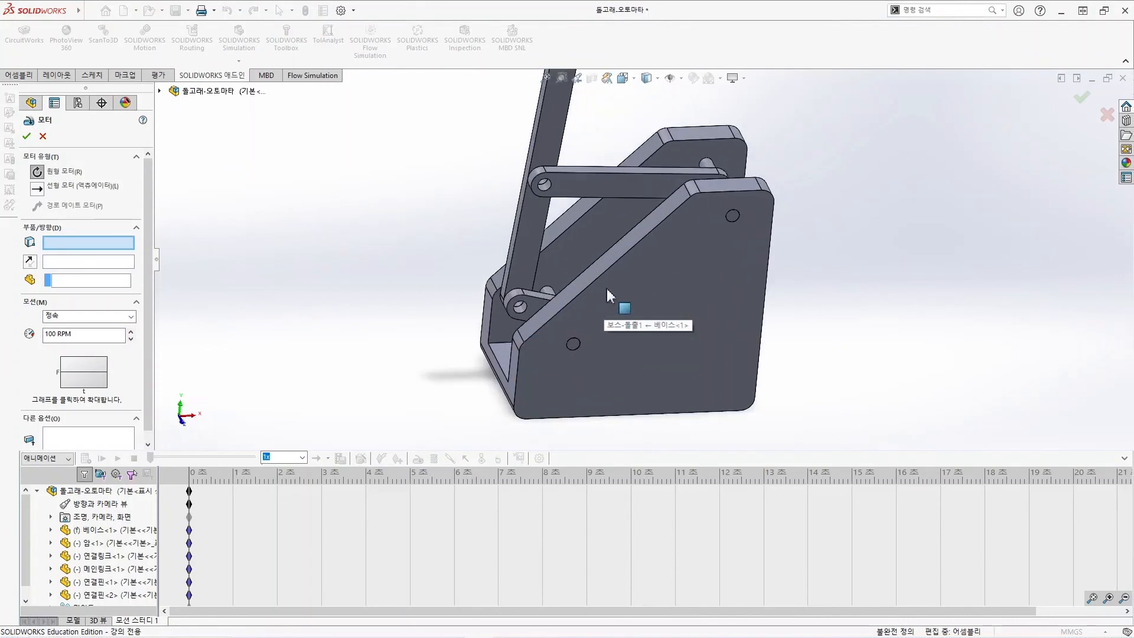
{"action": "middle_click_drag", "start_coordinate": [616, 324], "coordinate": [604, 378]}
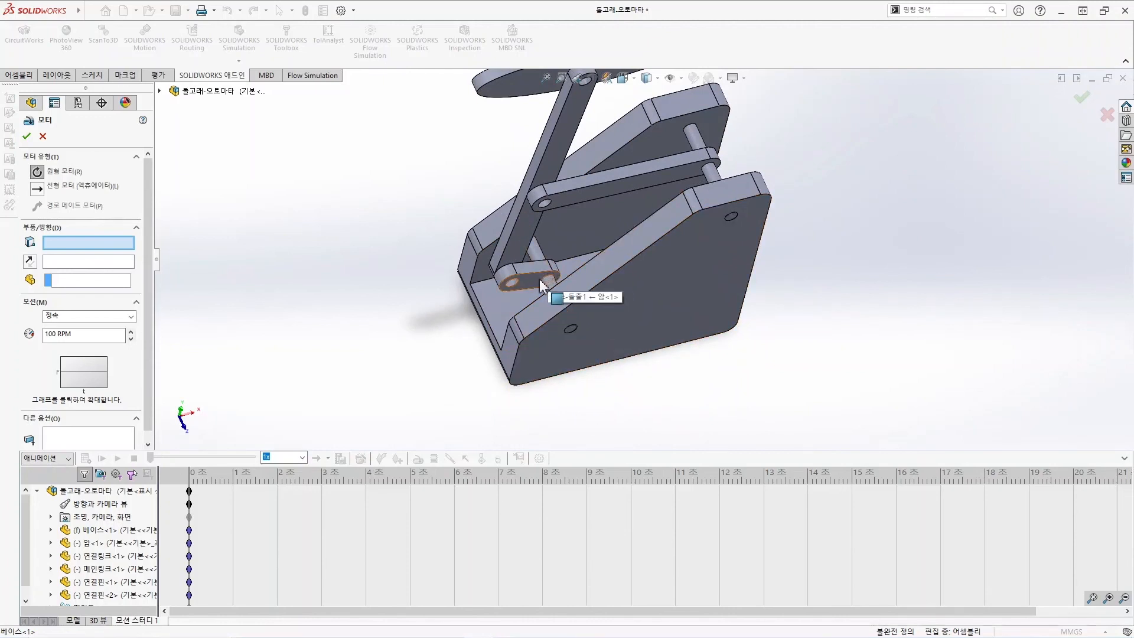
{"action": "scroll", "coordinate": [552, 281], "scroll_direction": "down", "scroll_amount": 3}
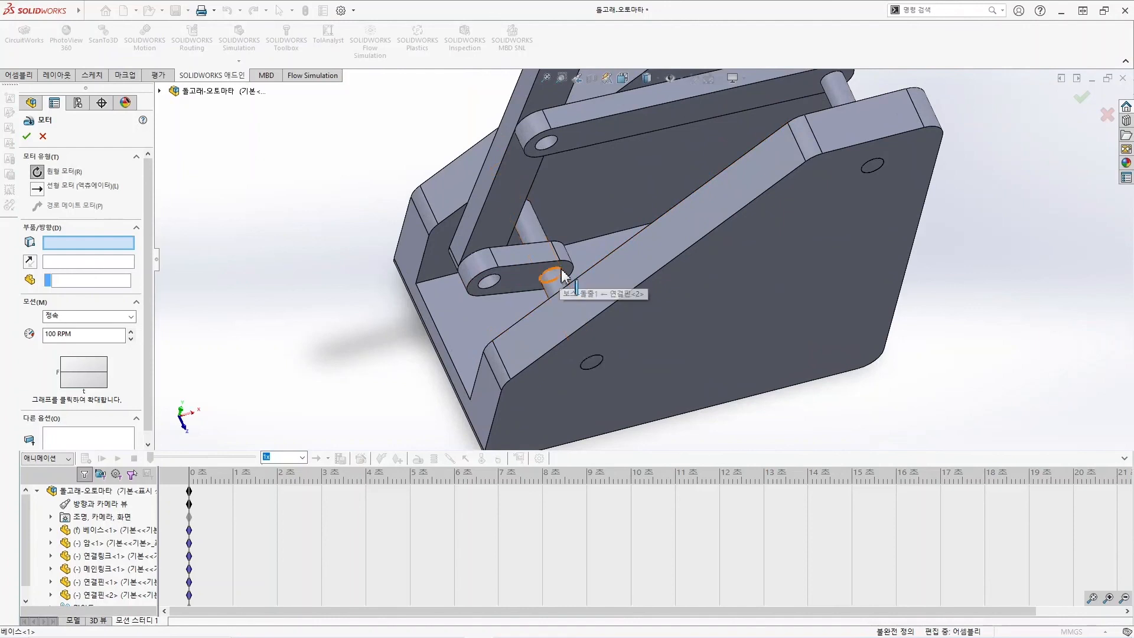
{"action": "left_click", "coordinate": [556, 282]}
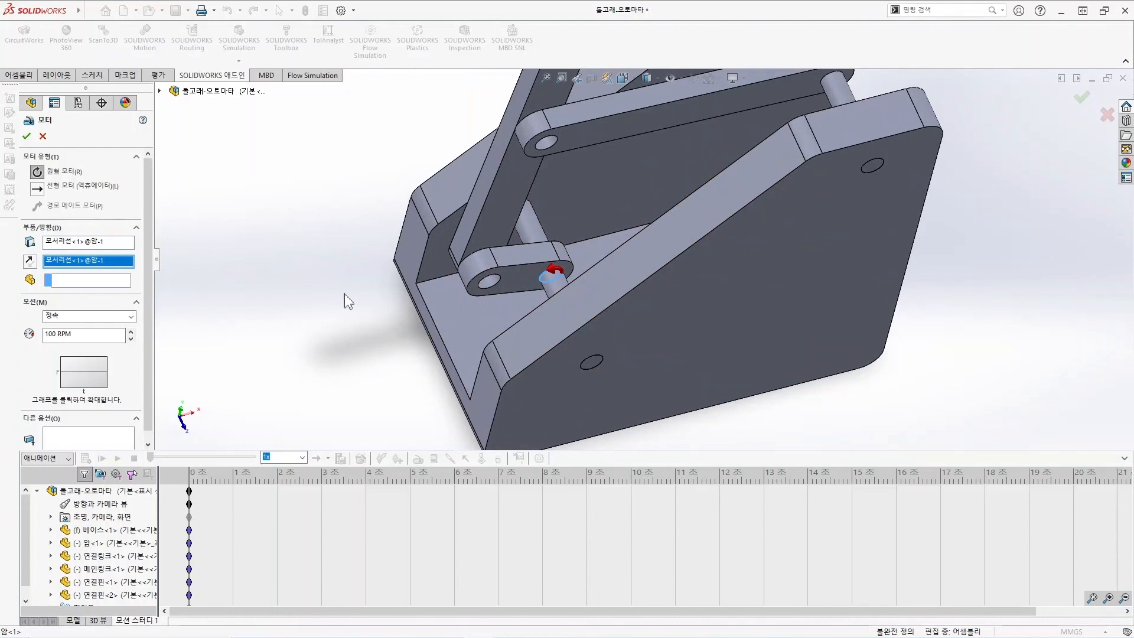
{"action": "left_click", "coordinate": [31, 261]}
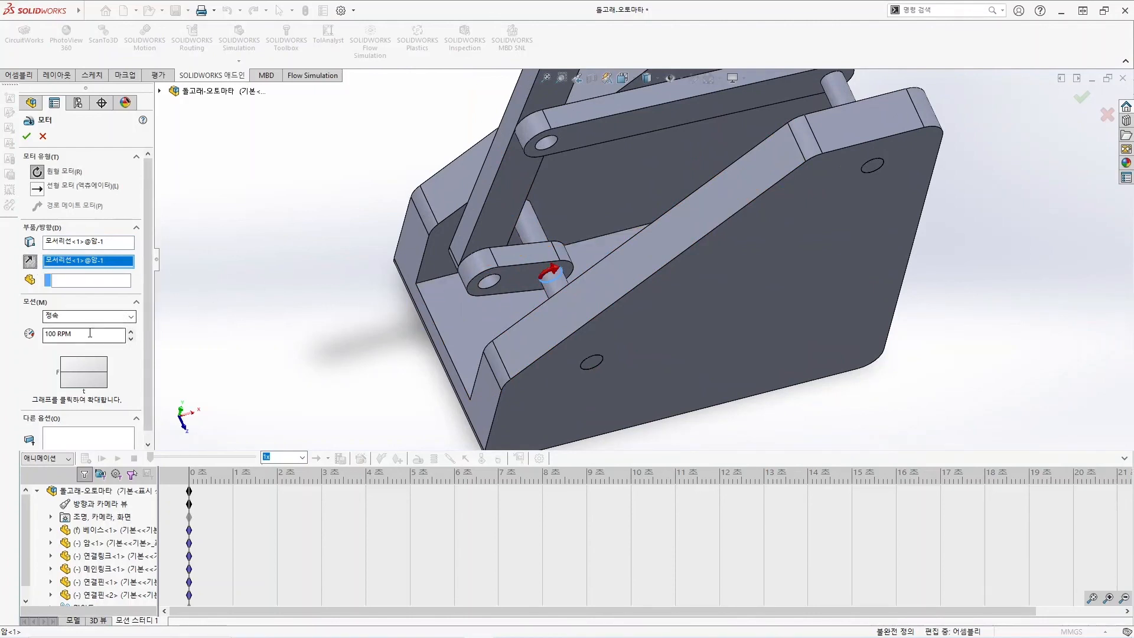
Set the rotary motor's constant speed to 40 RPM and accept the motor.
{"action": "left_click_drag", "start_coordinate": [89, 334], "coordinate": [38, 336]}
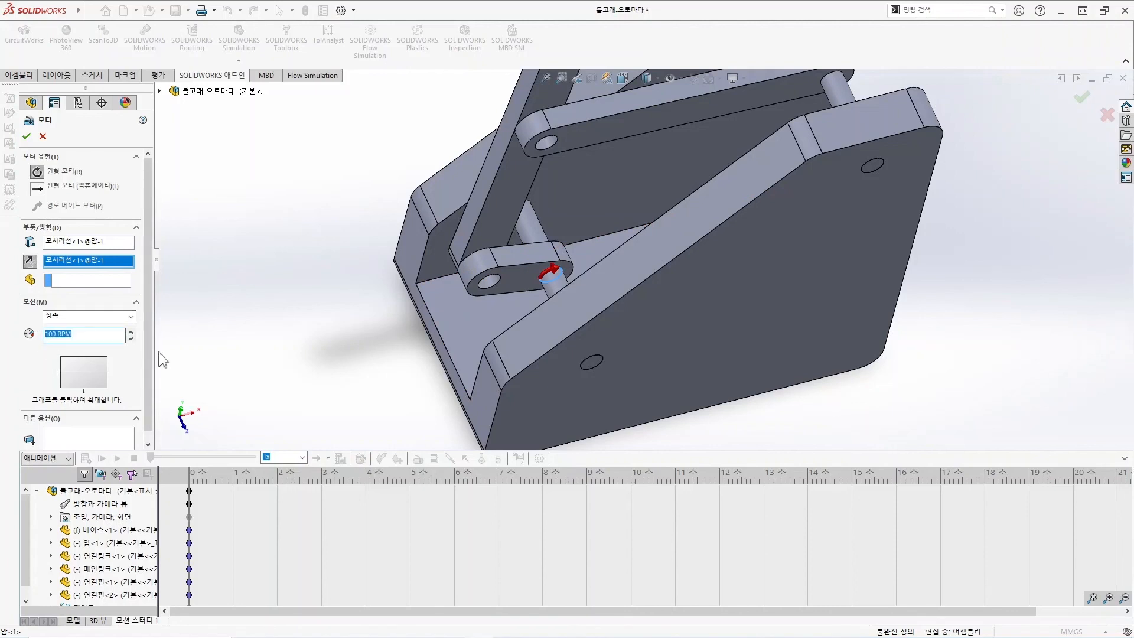
{"action": "type", "text": "4"}
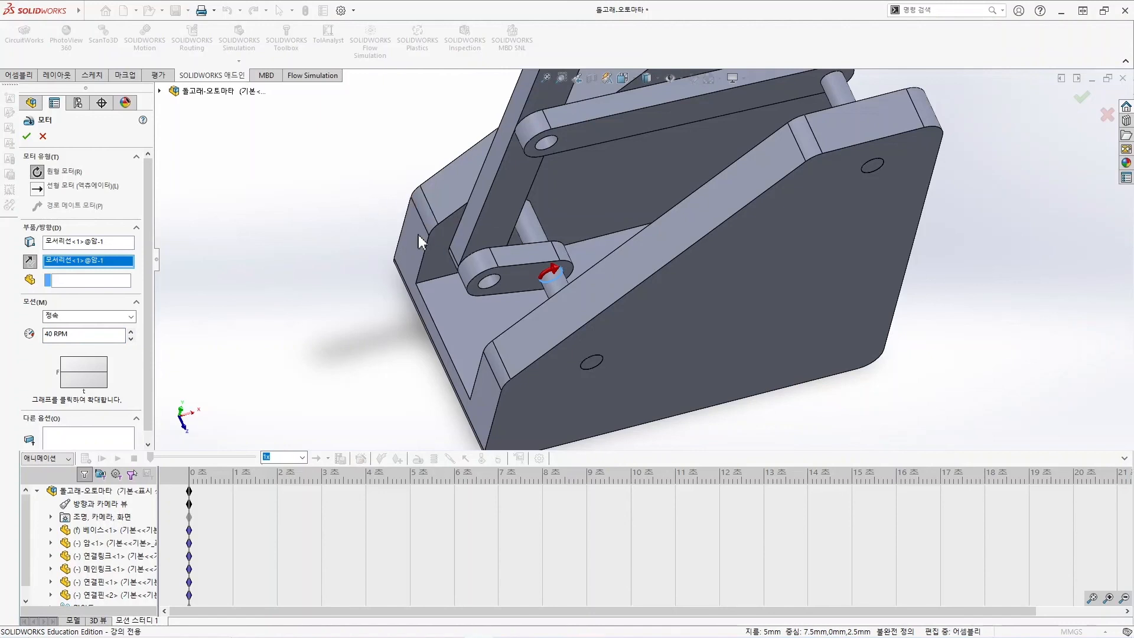
{"action": "scroll", "coordinate": [435, 208], "scroll_direction": "up", "scroll_amount": 4}
{"action": "middle_click_drag", "start_coordinate": [592, 158], "coordinate": [595, 149]}
{"action": "mouse_move", "coordinate": [686, 228]}
{"action": "middle_mouse_down"}
{"action": "mouse_move", "coordinate": [755, 267]}
{"action": "mouse_move", "coordinate": [675, 220]}
{"action": "mouse_move", "coordinate": [692, 224]}
{"action": "middle_mouse_up"}
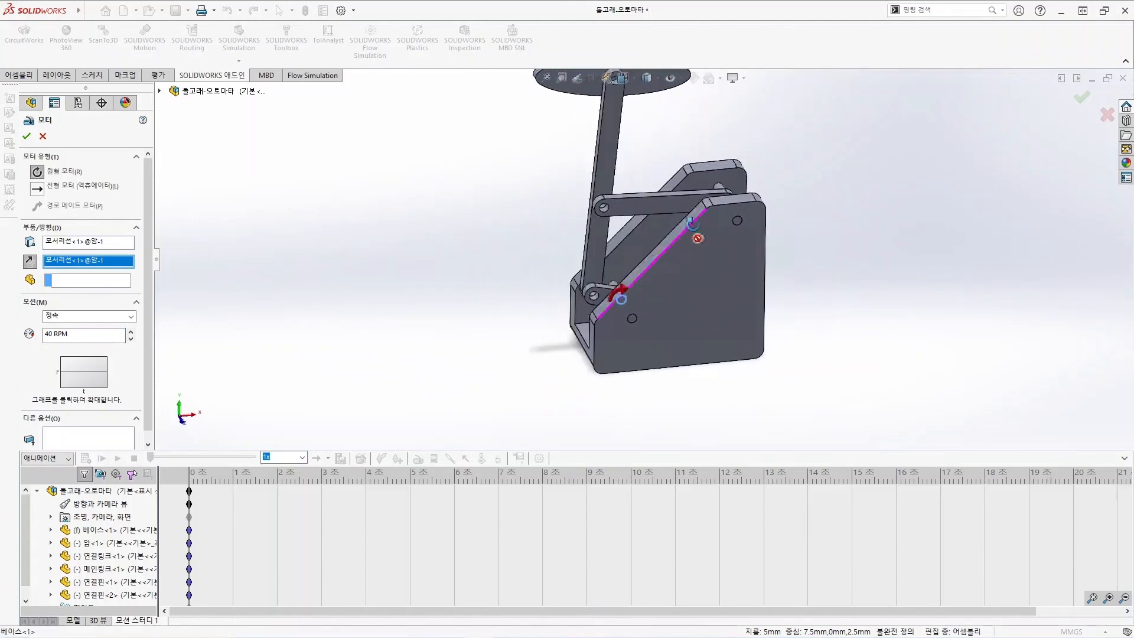
{"action": "left_click", "coordinate": [26, 136]}
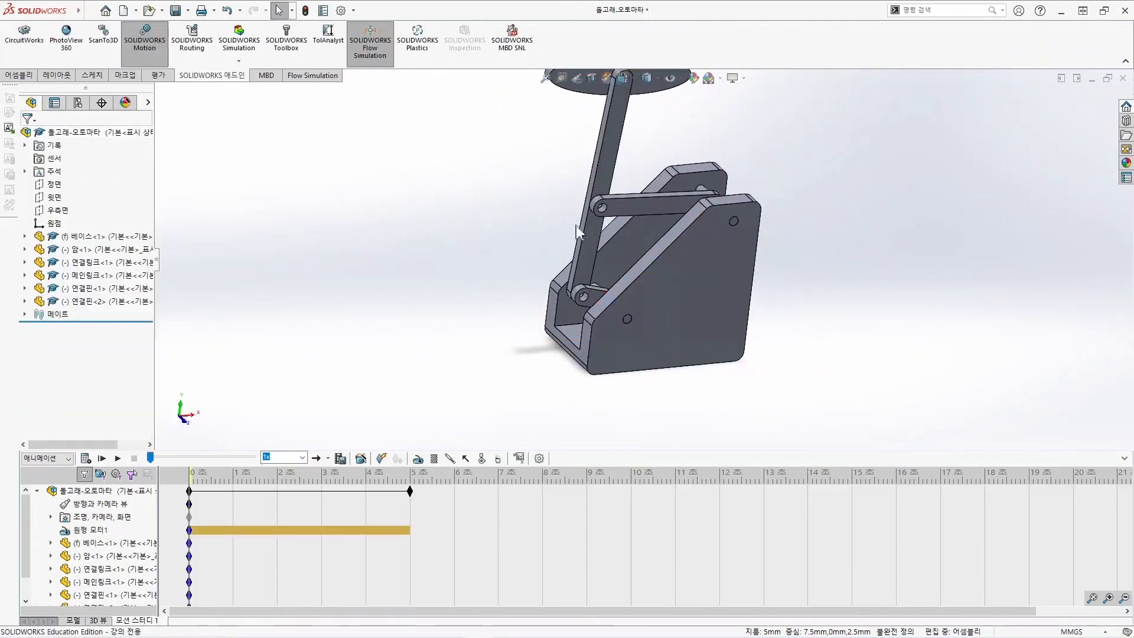
Calculate the motion study with the whole linkage in view.
{"action": "scroll", "coordinate": [633, 215], "scroll_direction": "up", "scroll_amount": 1}
{"action": "scroll", "coordinate": [753, 162], "scroll_direction": "up", "scroll_amount": 1}
{"action": "scroll", "coordinate": [739, 159], "scroll_direction": "down", "scroll_amount": 1}
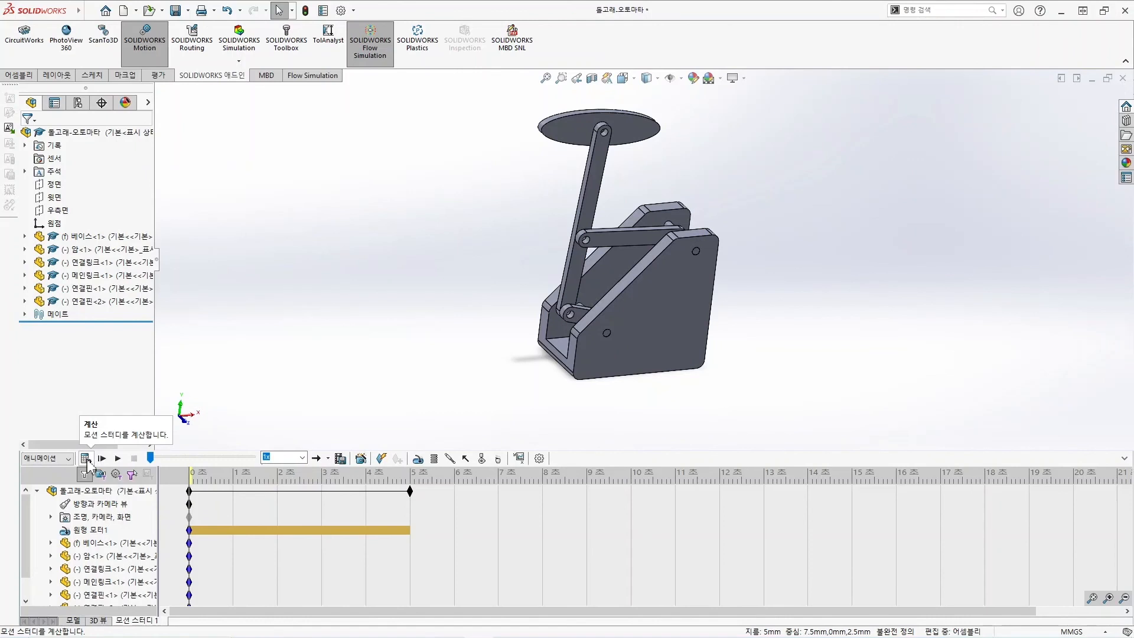
{"action": "left_click", "coordinate": [86, 459]}
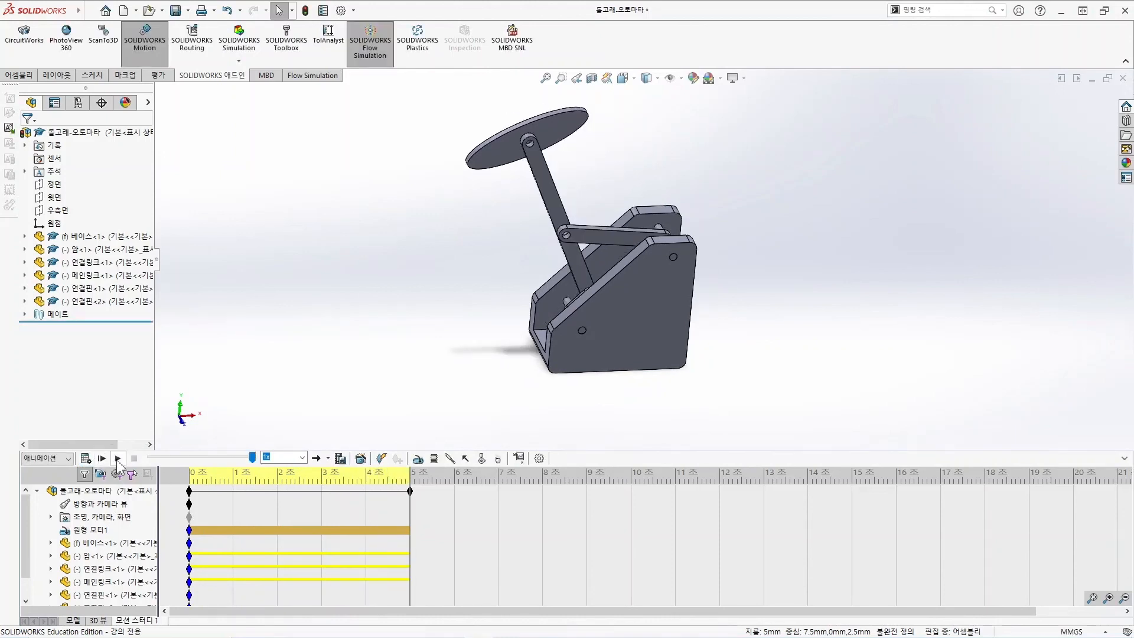
Play back the animation, switch the study type to 모션 해석 (Motion Analysis), and calculate the study.
{"action": "left_click", "coordinate": [118, 459]}
{"action": "left_click", "coordinate": [59, 458]}
{"action": "left_click", "coordinate": [65, 494]}
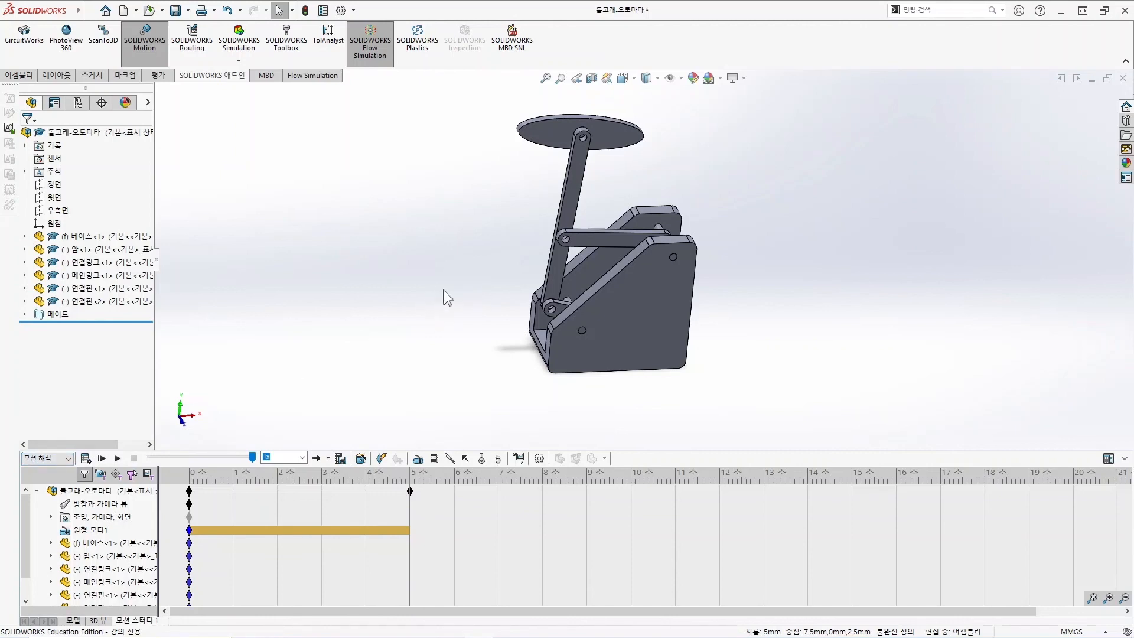
{"action": "left_click", "coordinate": [85, 458]}
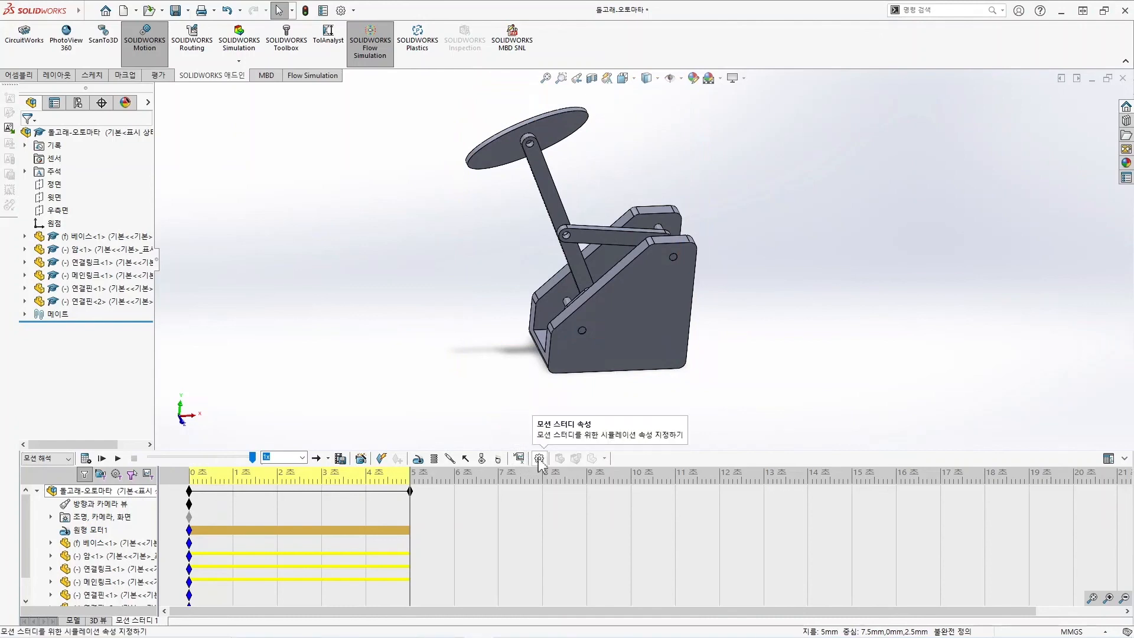
Add a 변위/속도/가속도 궤적 (trace path) result for the vertex at 메인링크's rounded upper end and recalculate the study.
{"action": "left_click", "coordinate": [521, 459]}
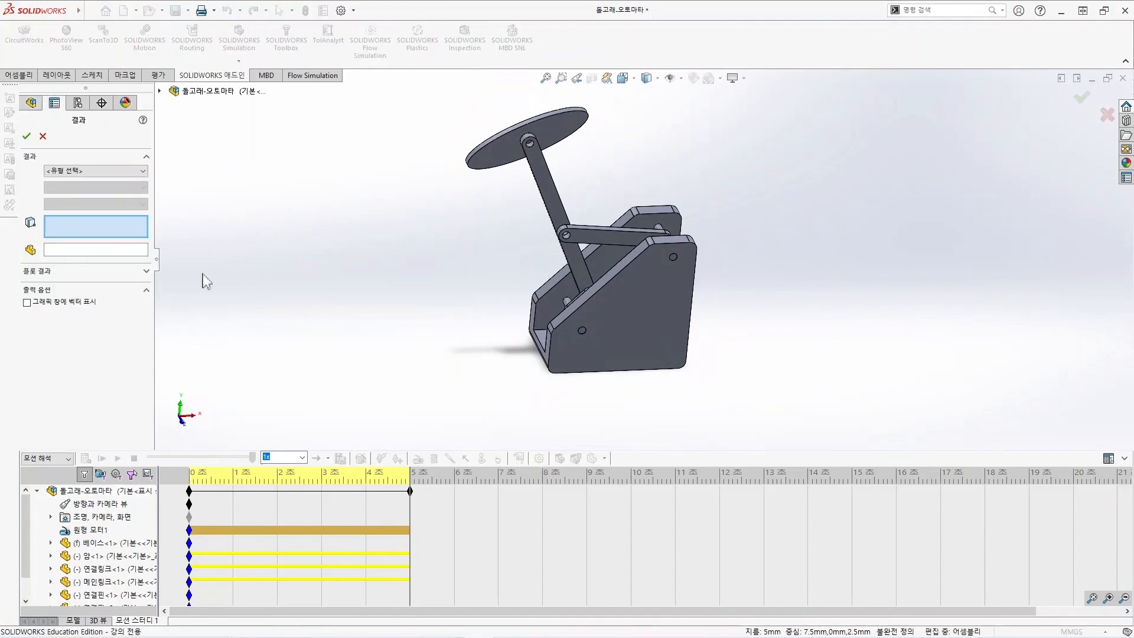
{"action": "left_click", "coordinate": [106, 172]}
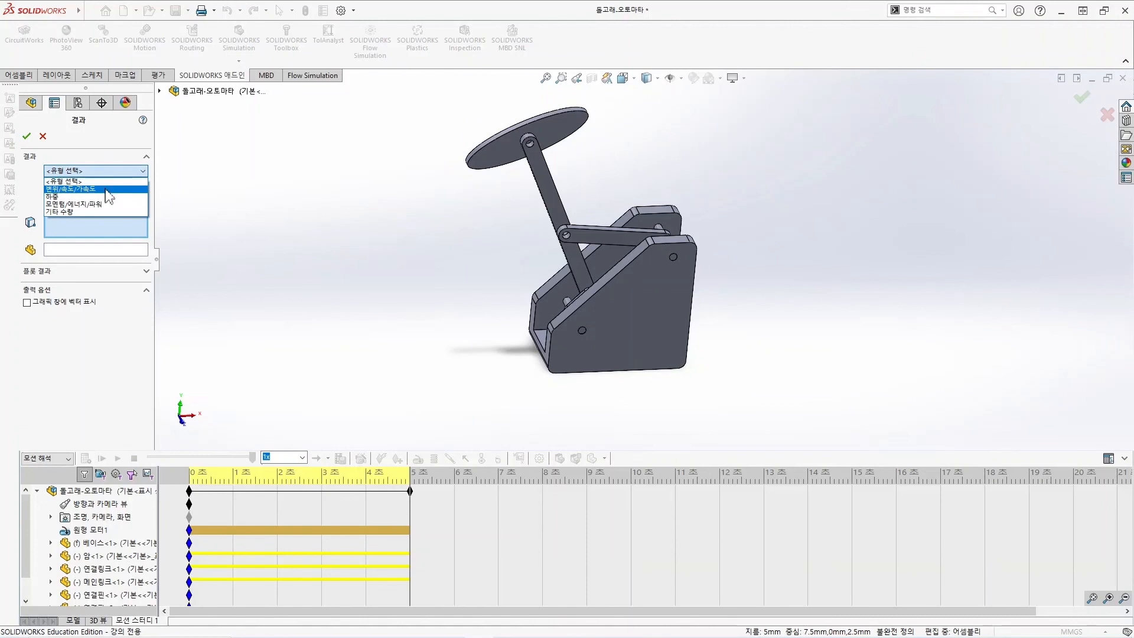
{"action": "left_click", "coordinate": [106, 189]}
{"action": "left_click", "coordinate": [108, 188]}
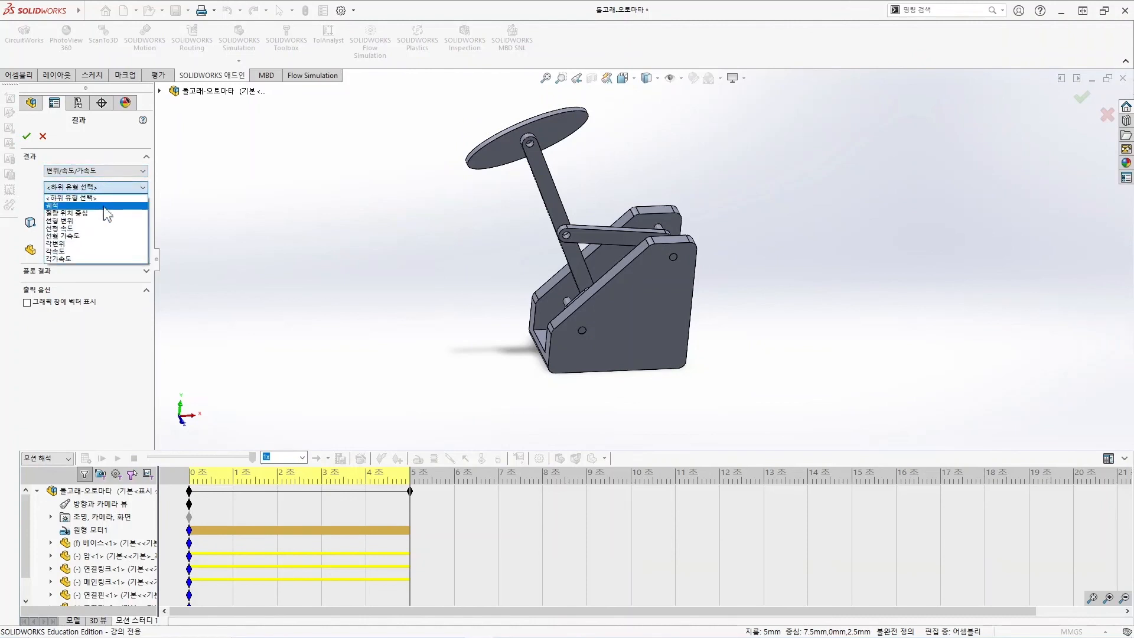
{"action": "left_click", "coordinate": [89, 205]}
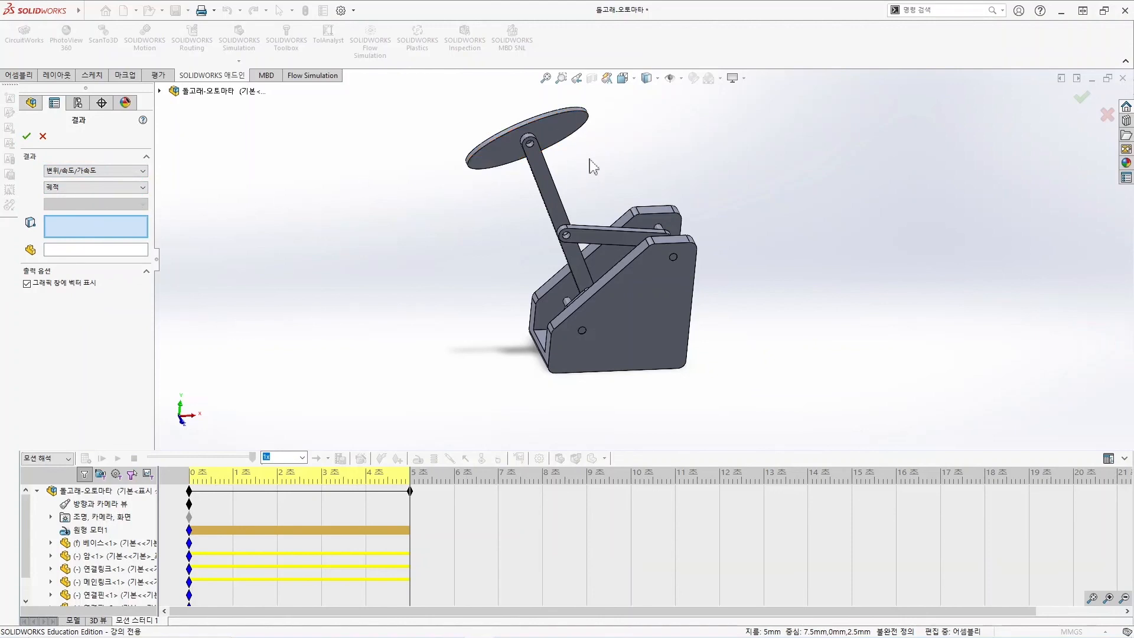
{"action": "scroll", "coordinate": [546, 142], "scroll_direction": "down", "scroll_amount": 5}
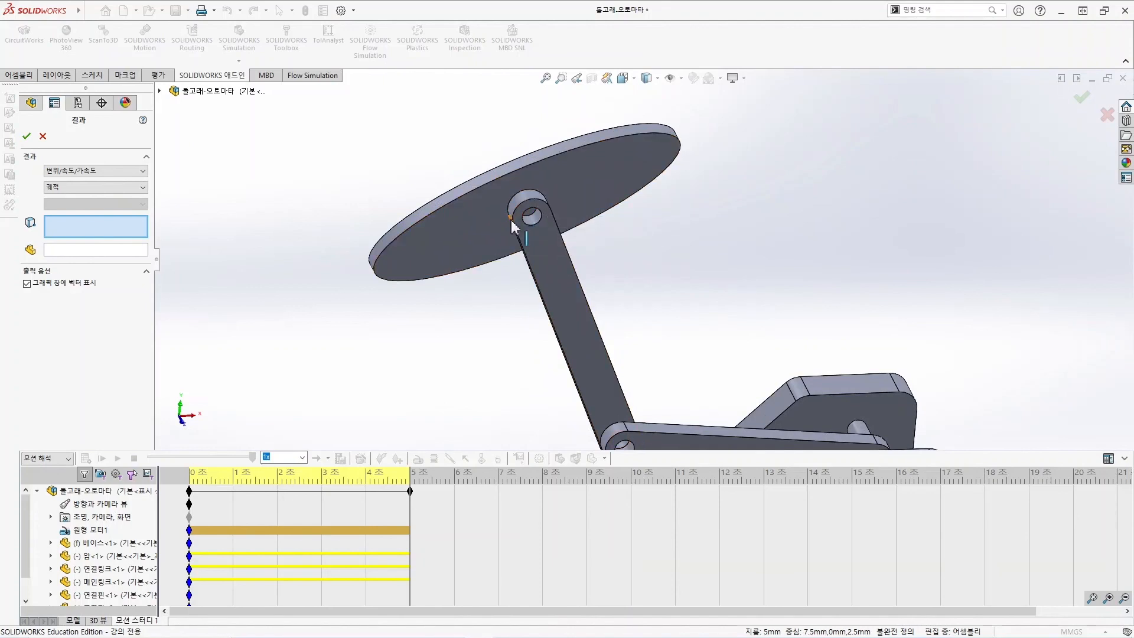
{"action": "left_click", "coordinate": [551, 210]}
{"action": "scroll", "coordinate": [741, 260], "scroll_direction": "up", "scroll_amount": 3}
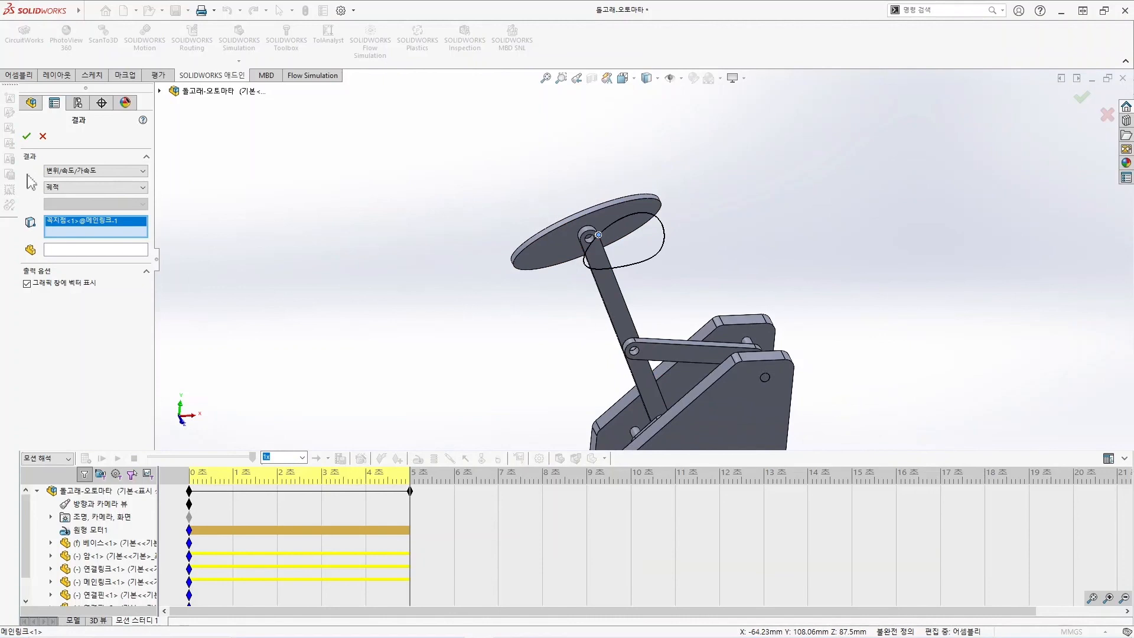
{"action": "left_click", "coordinate": [26, 137]}
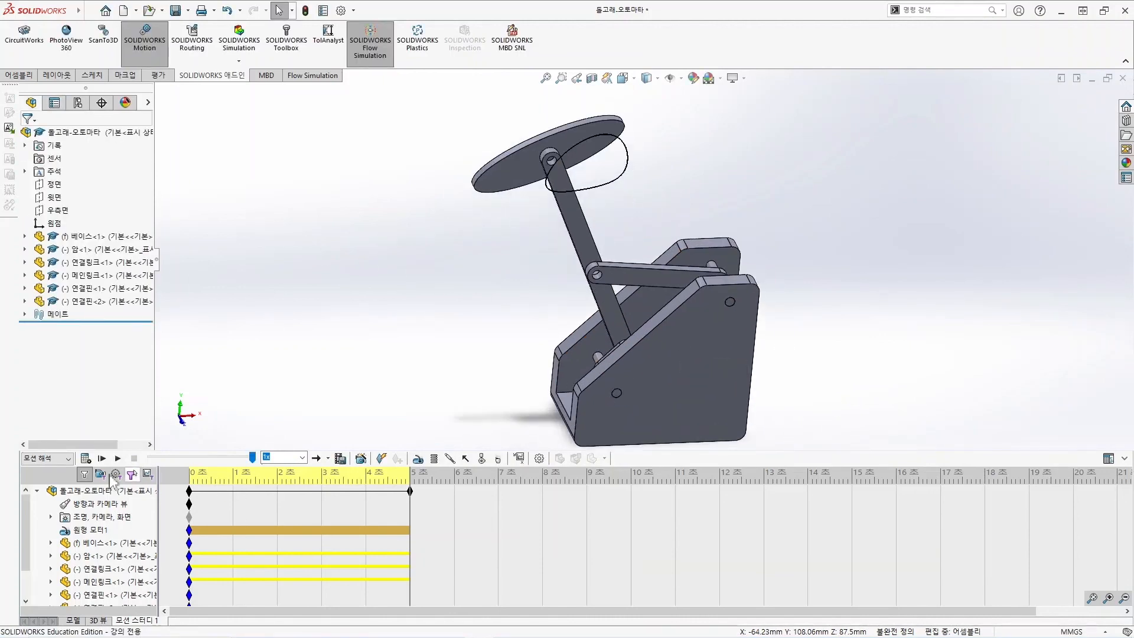
{"action": "left_click", "coordinate": [86, 460]}
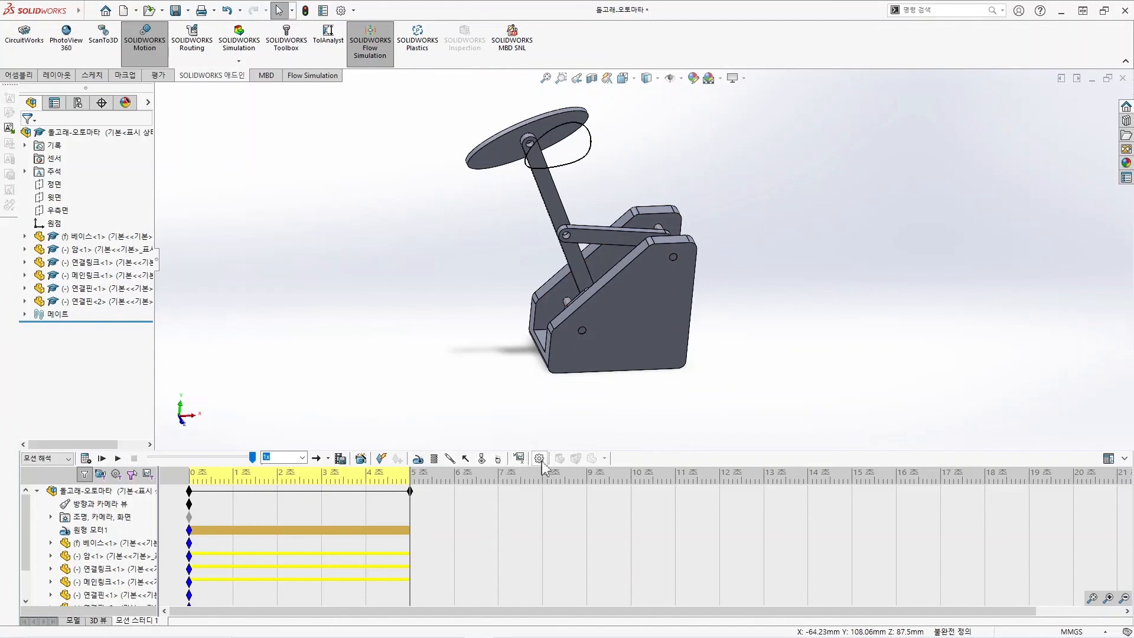
Plot the Z component (Z 성분) of 원형 모터1's angular velocity (각속도) and move the graph clear of the model.
{"action": "left_click", "coordinate": [520, 459]}
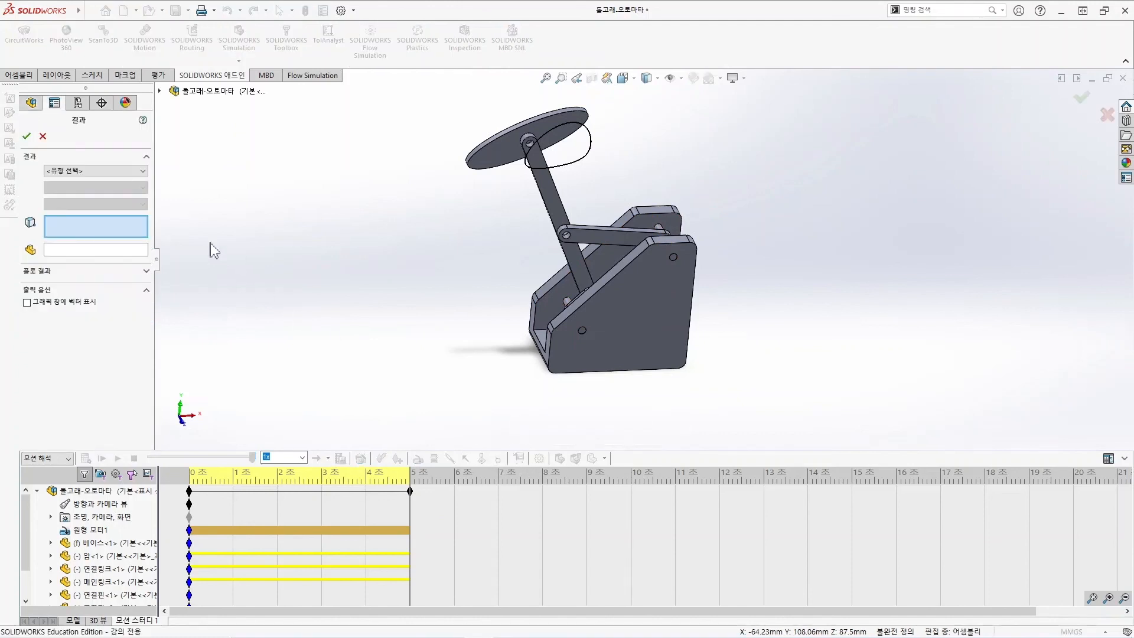
{"action": "left_click", "coordinate": [101, 171]}
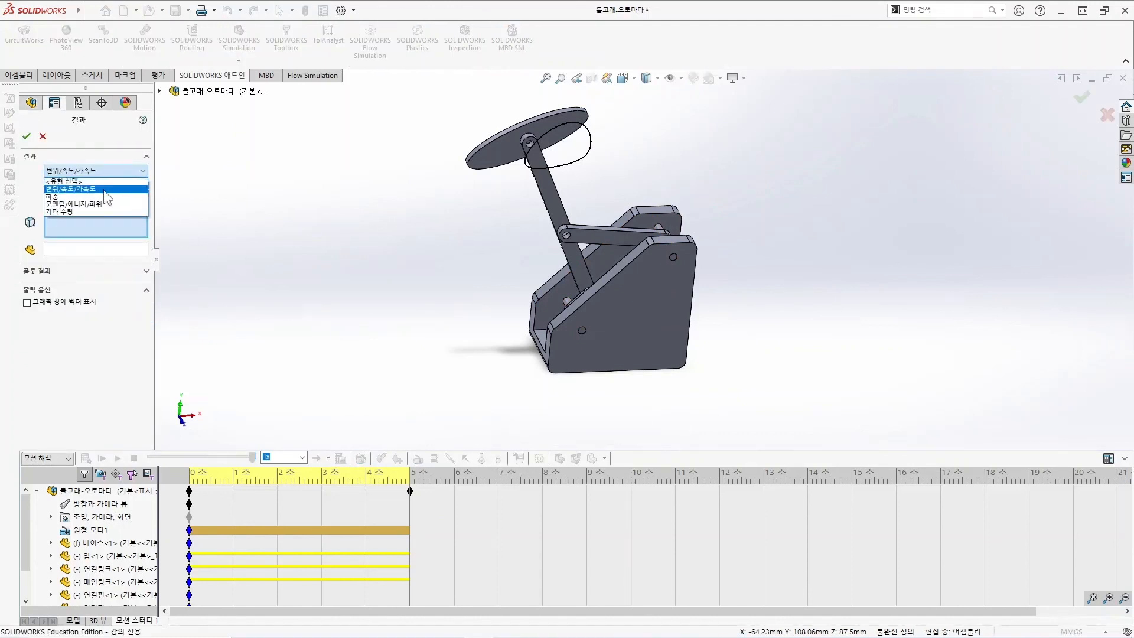
{"action": "left_click", "coordinate": [100, 187]}
{"action": "left_click", "coordinate": [100, 187]}
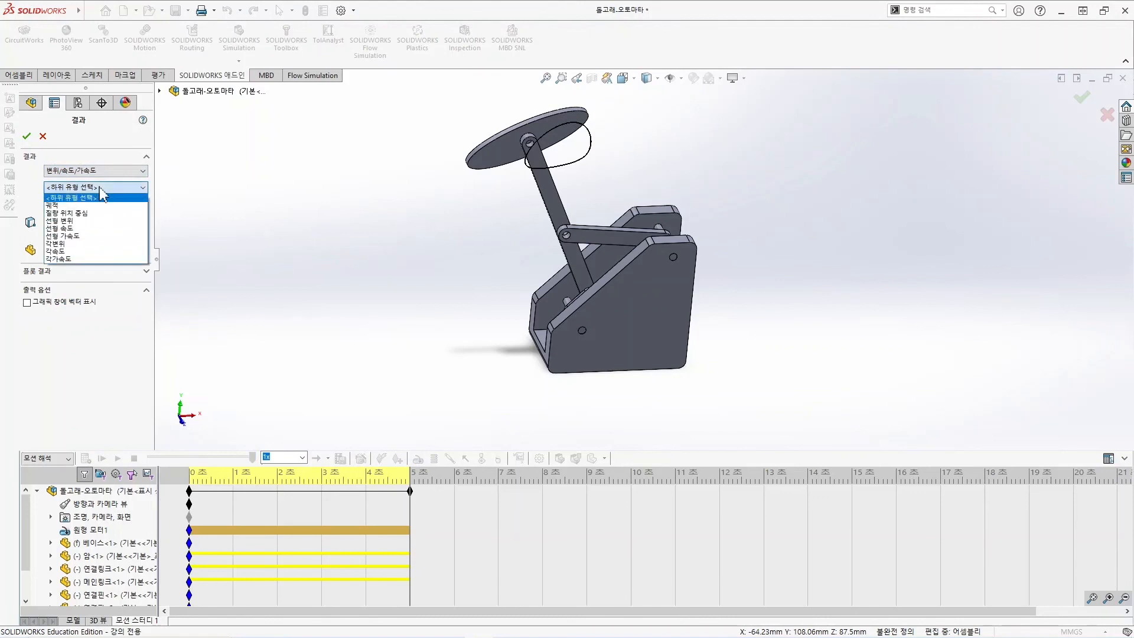
{"action": "left_click", "coordinate": [112, 252]}
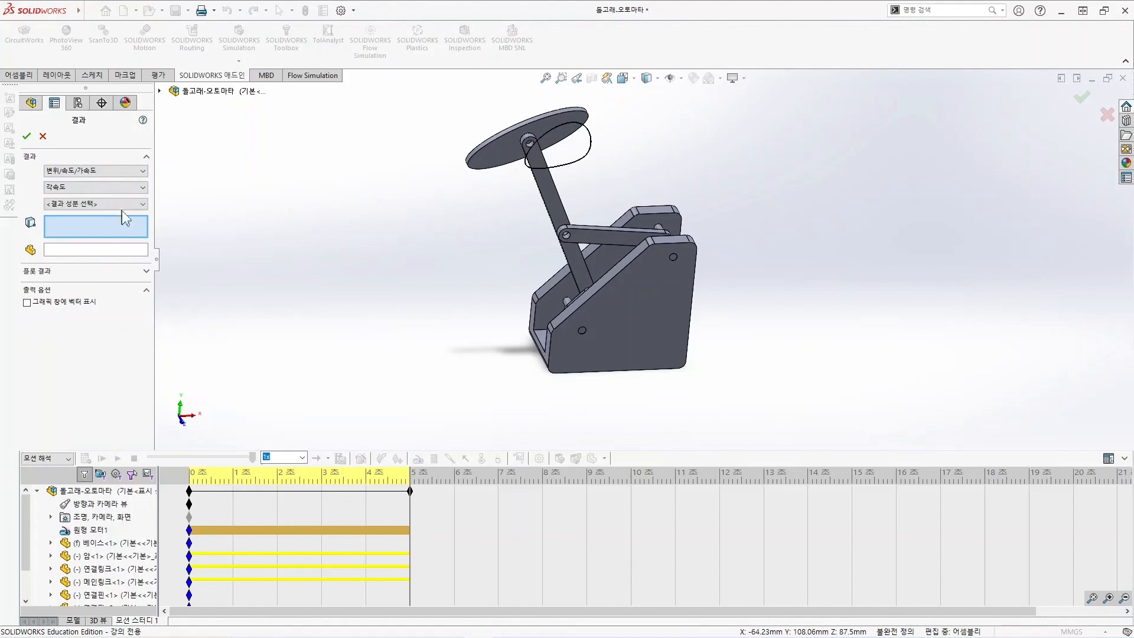
{"action": "left_click", "coordinate": [108, 204]}
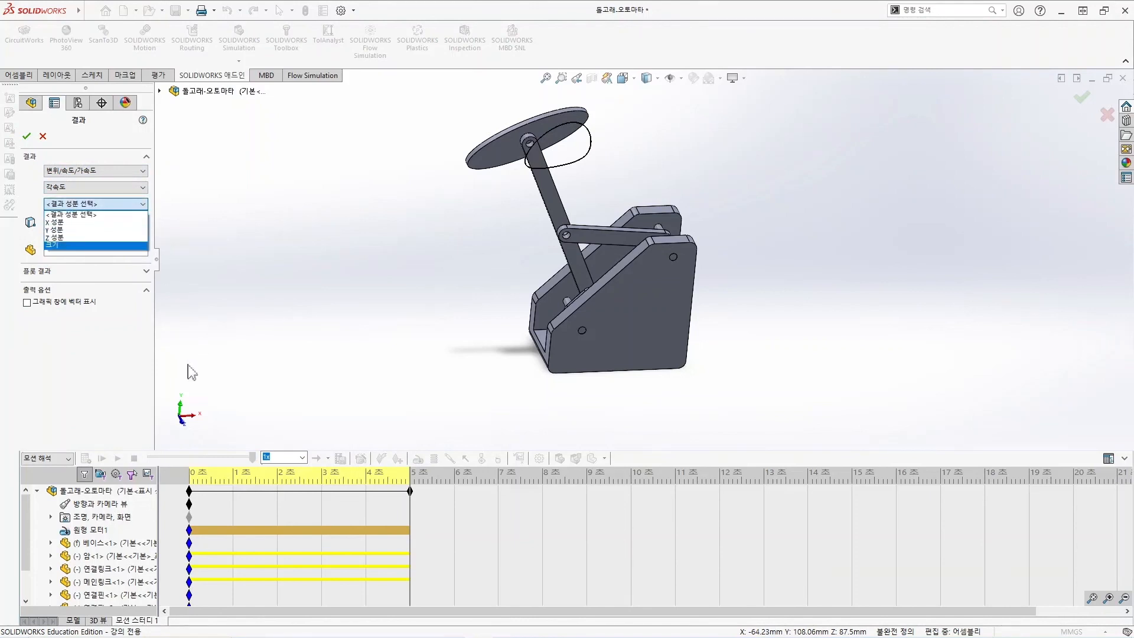
{"action": "left_click", "coordinate": [97, 237]}
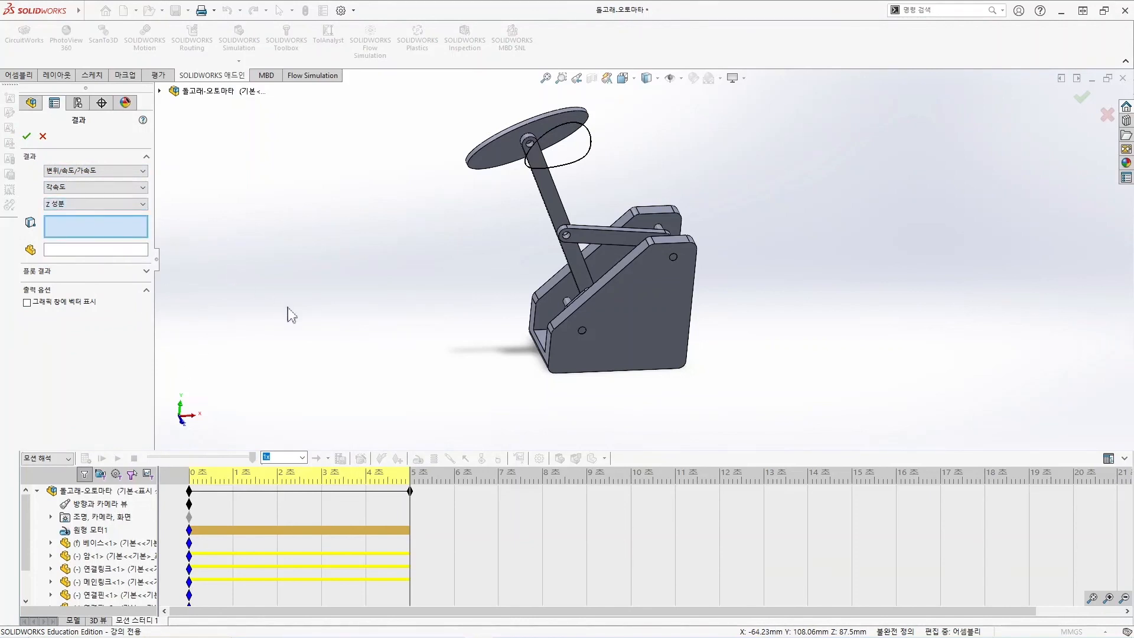
{"action": "left_click", "coordinate": [94, 530]}
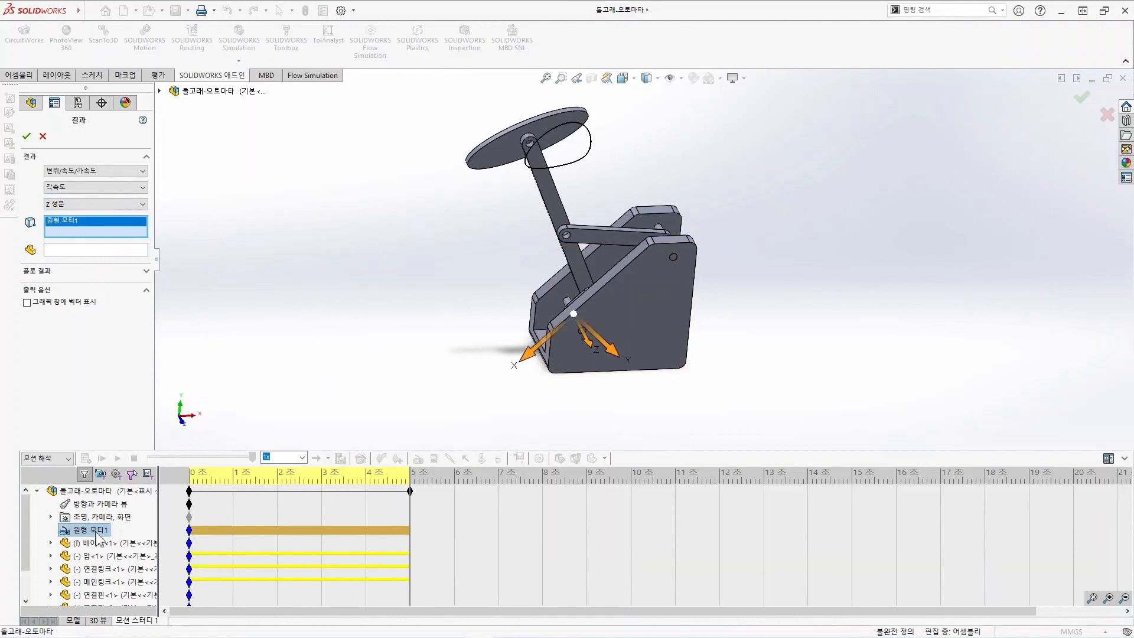
{"action": "left_click", "coordinate": [27, 137]}
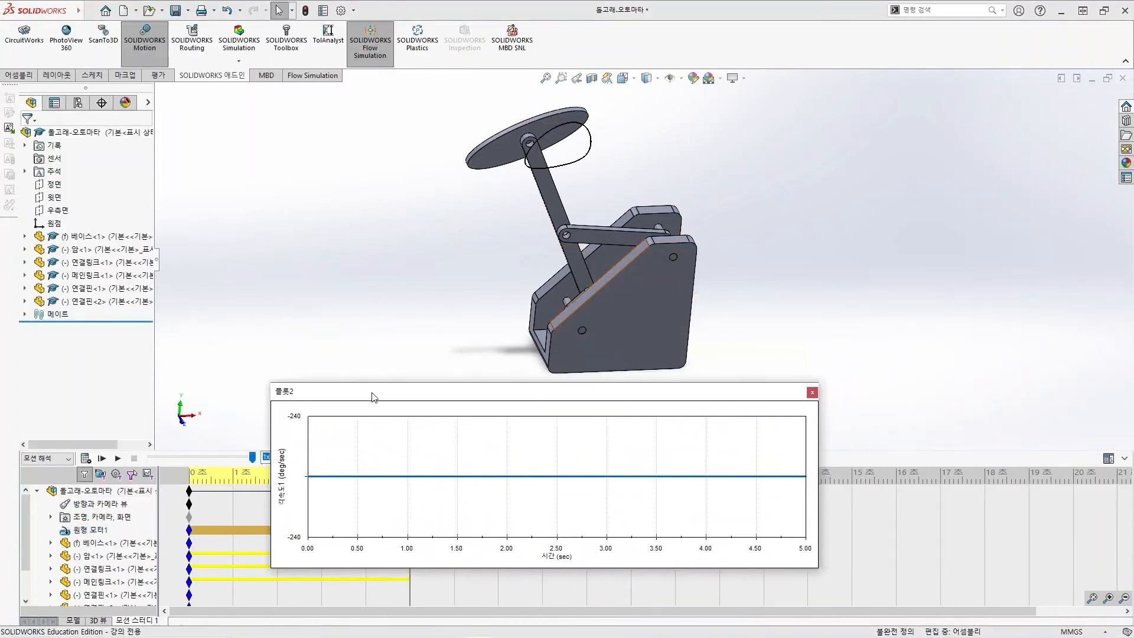
{"action": "left_click_drag", "start_coordinate": [372, 397], "coordinate": [552, 411]}
{"action": "mouse_move", "coordinate": [545, 510]}
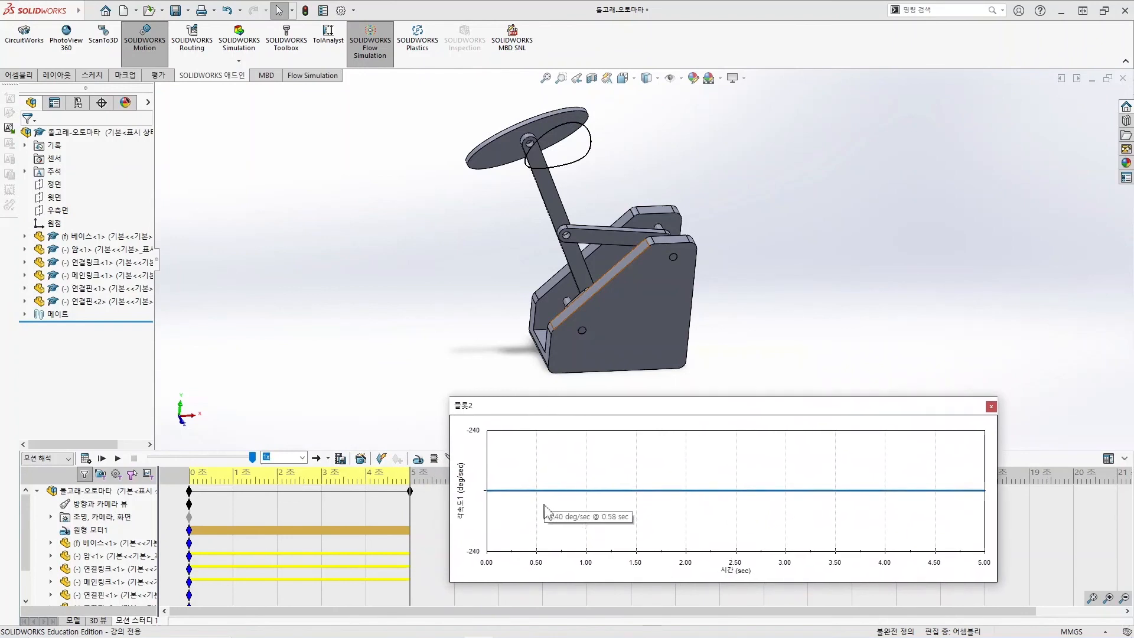